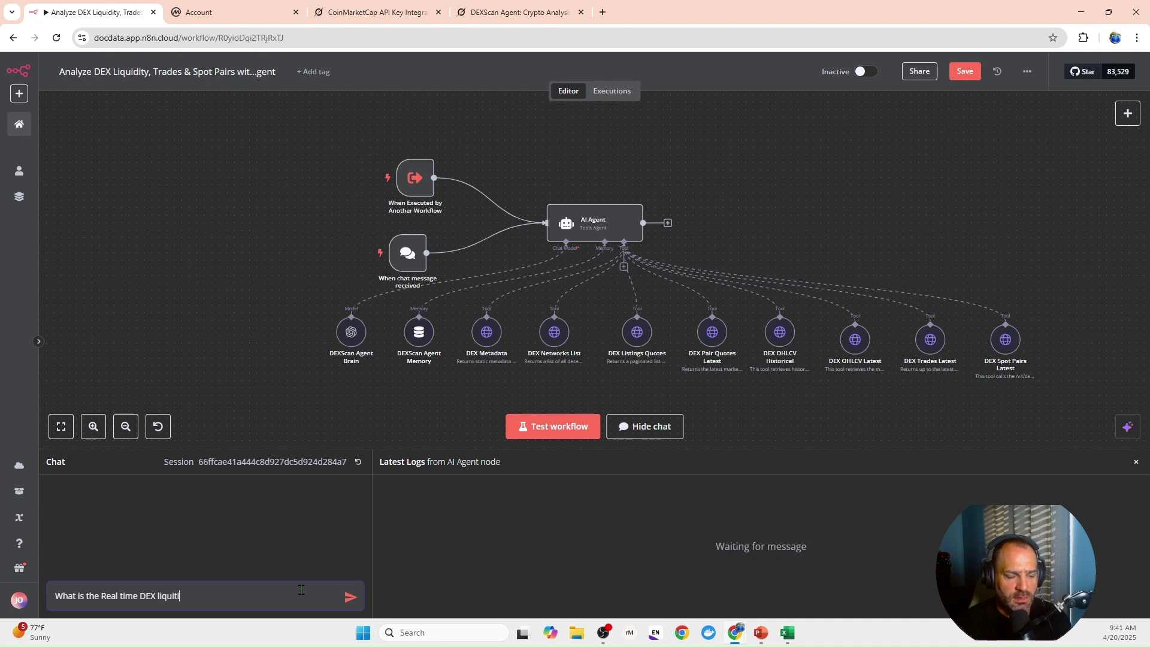
Finish and send the chat question "What is the Real time DEX liquidity of Binance." and read the agent's reply.
{"action": "type", "text": "td"}
{"action": "key", "text": "BackSpace"}
{"action": "key", "text": "BackSpace"}
{"action": "type", "text": "d"}
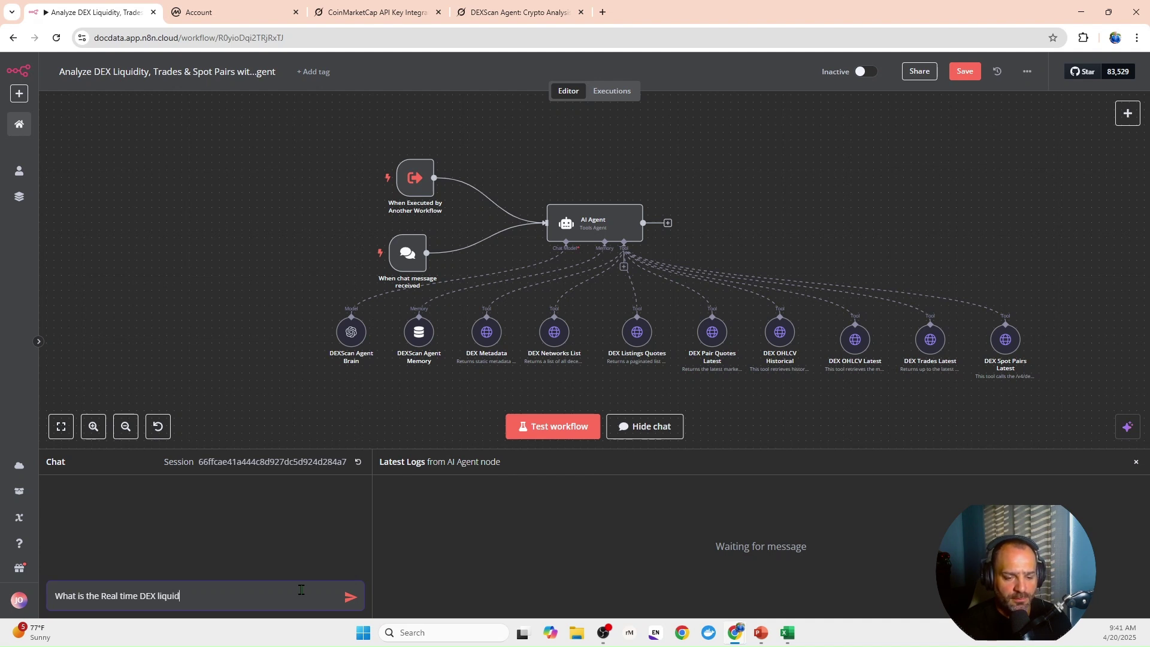
{"action": "type", "text": "ity of Binance."}
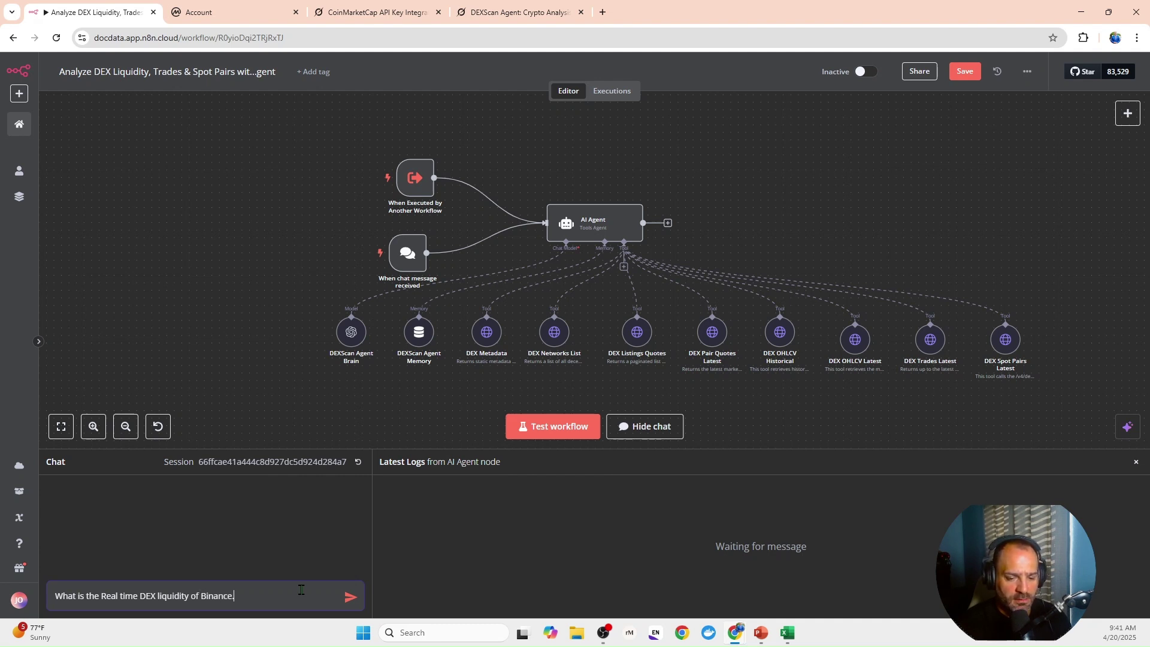
{"action": "key", "text": "Return"}
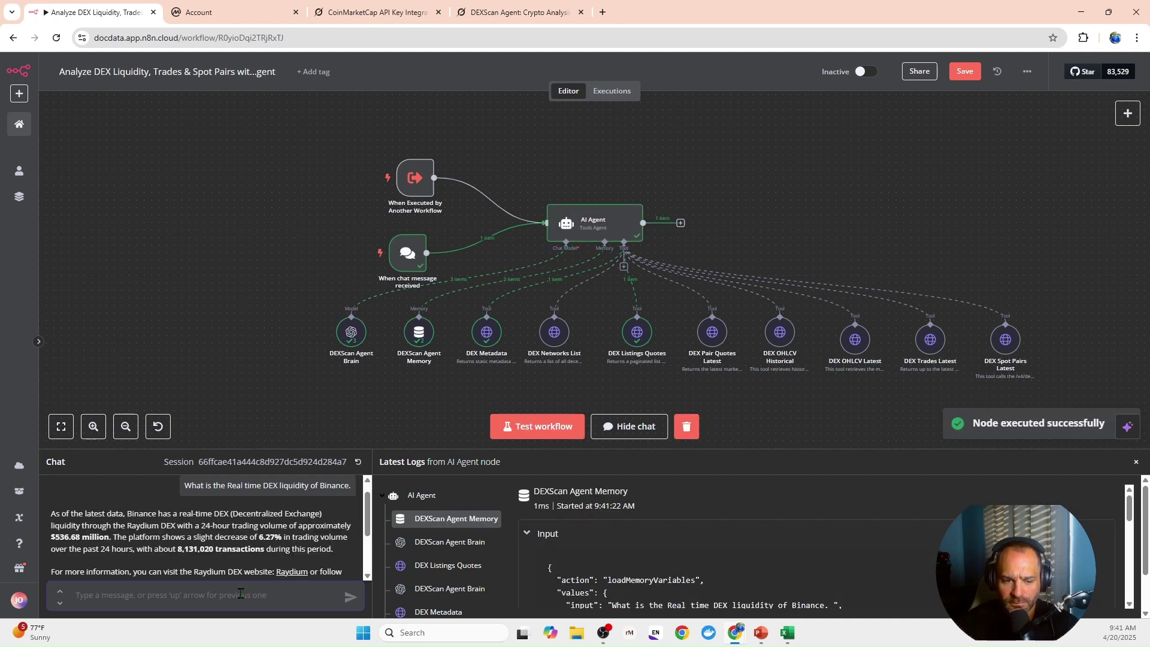
{"action": "scroll", "coordinate": [175, 542], "scroll_direction": "down", "scroll_amount": 3}
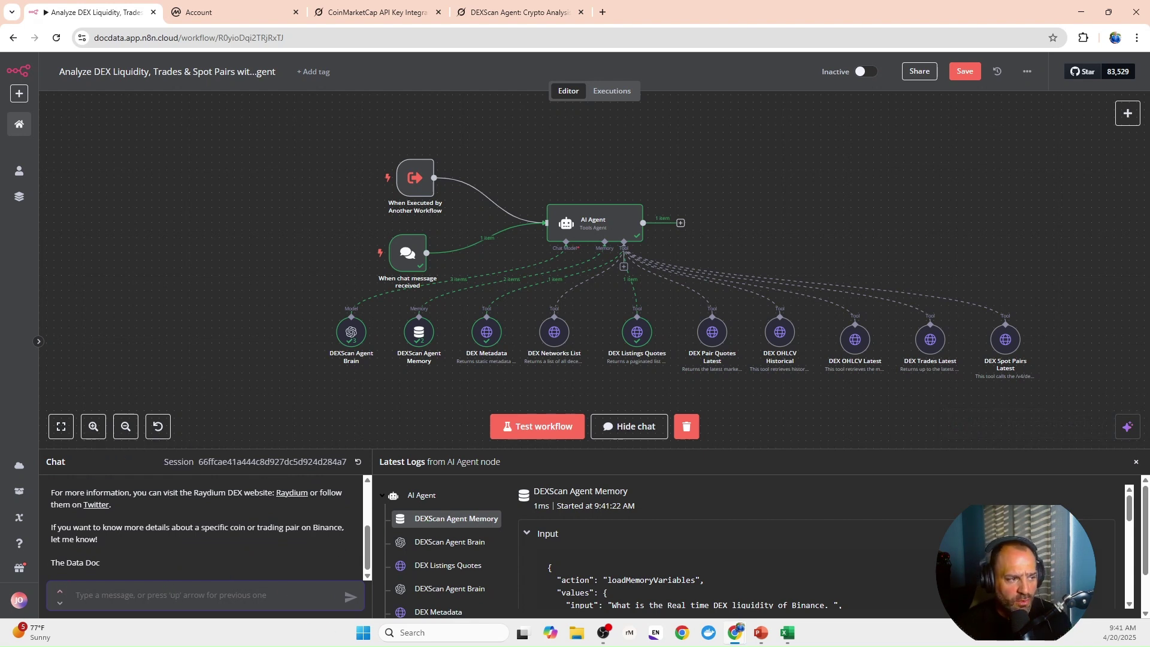
Send the chat request "REtrieve the metadata and logo for decentralized exchange the top one." and review the agent's reply.
{"action": "type", "text": "RE"}
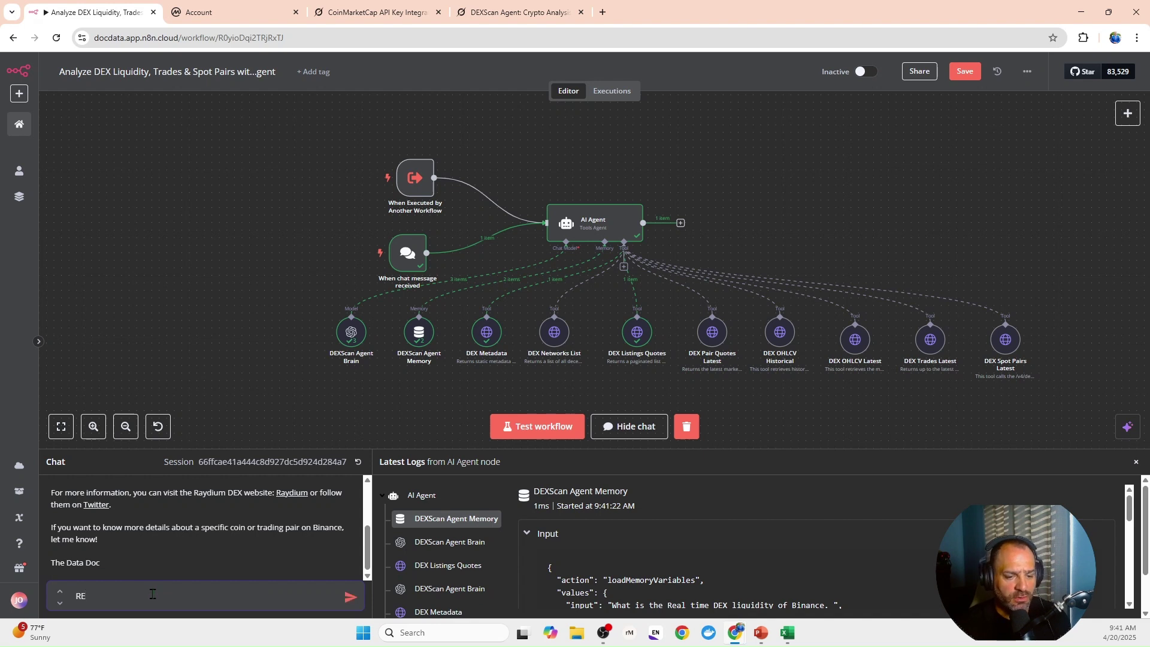
{"action": "type", "text": "trieve the"}
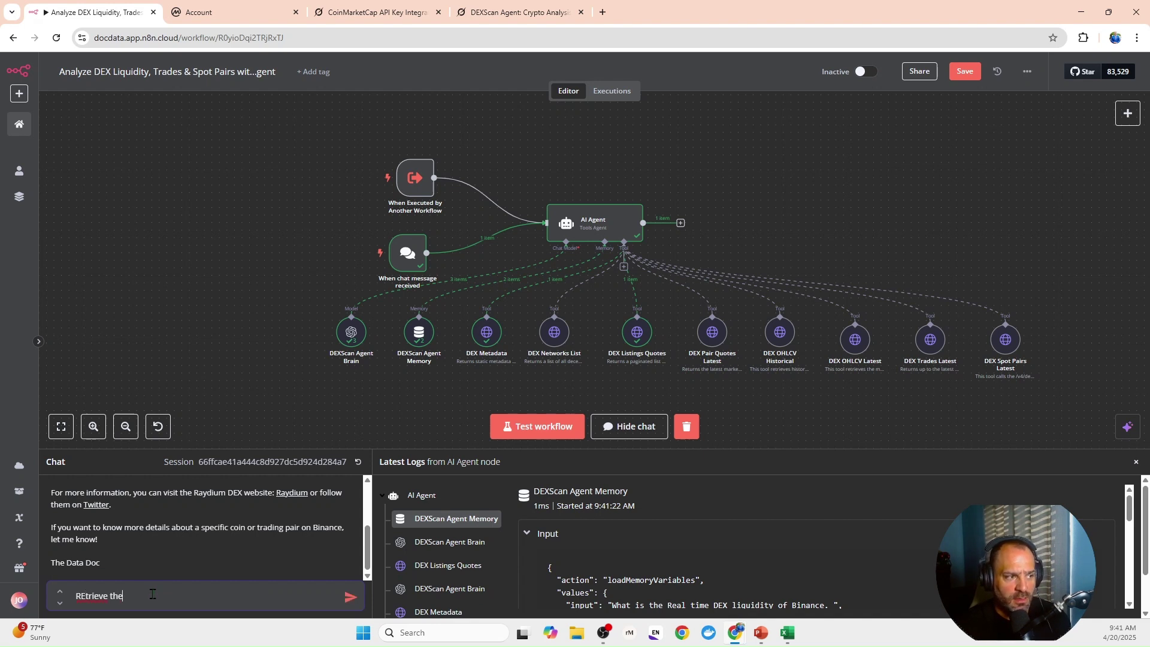
{"action": "type", "text": " metadat"}
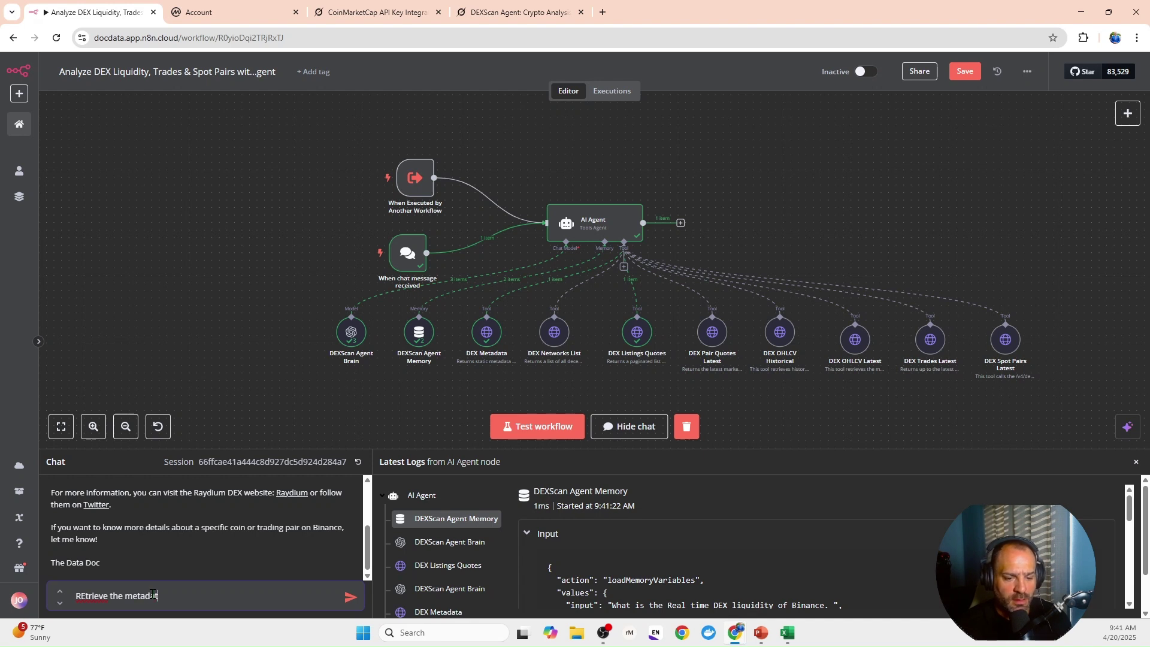
{"action": "type", "text": "a and log"}
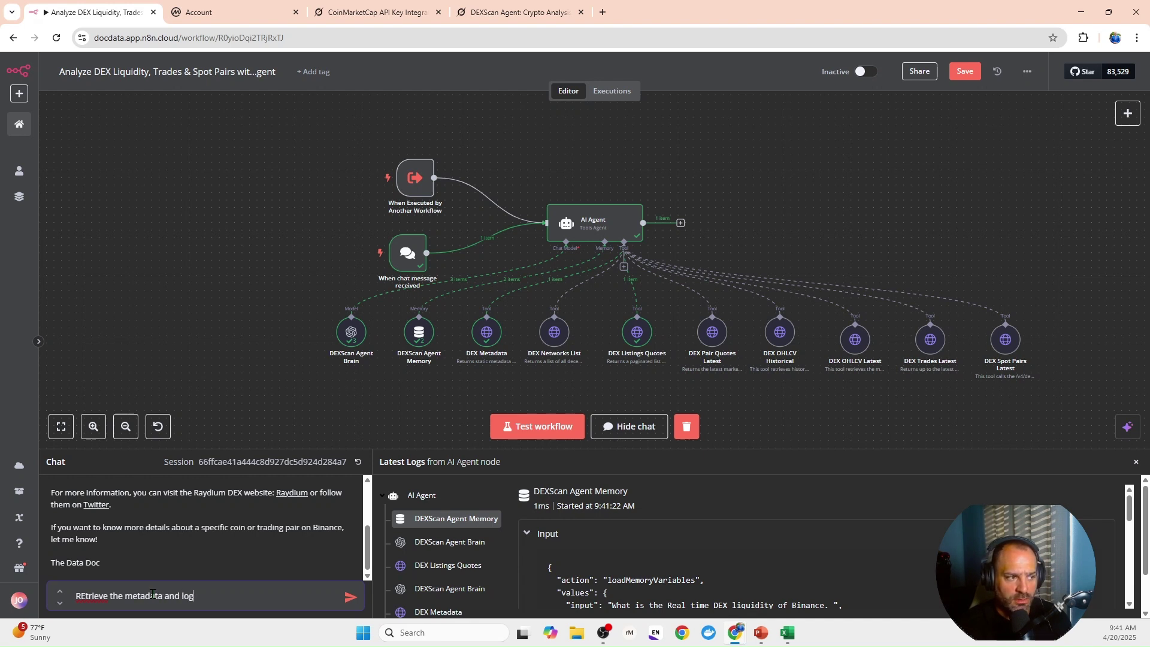
{"action": "type", "text": "o for decentralized ex"}
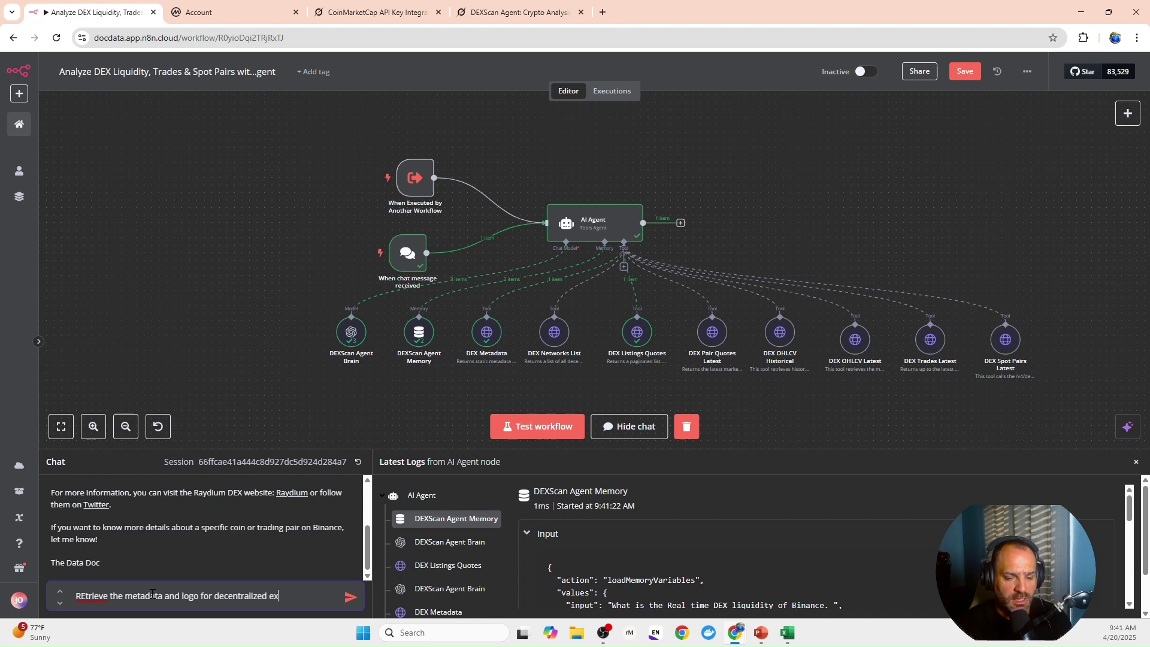
{"action": "type", "text": "change t"}
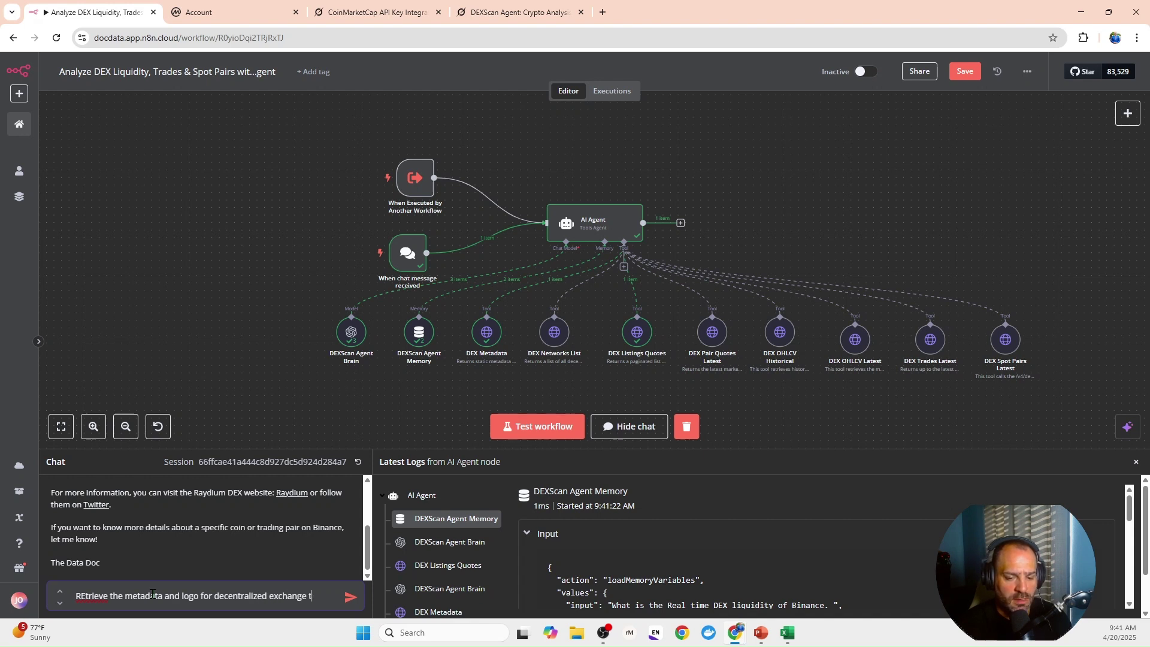
{"action": "type", "text": "he top one."}
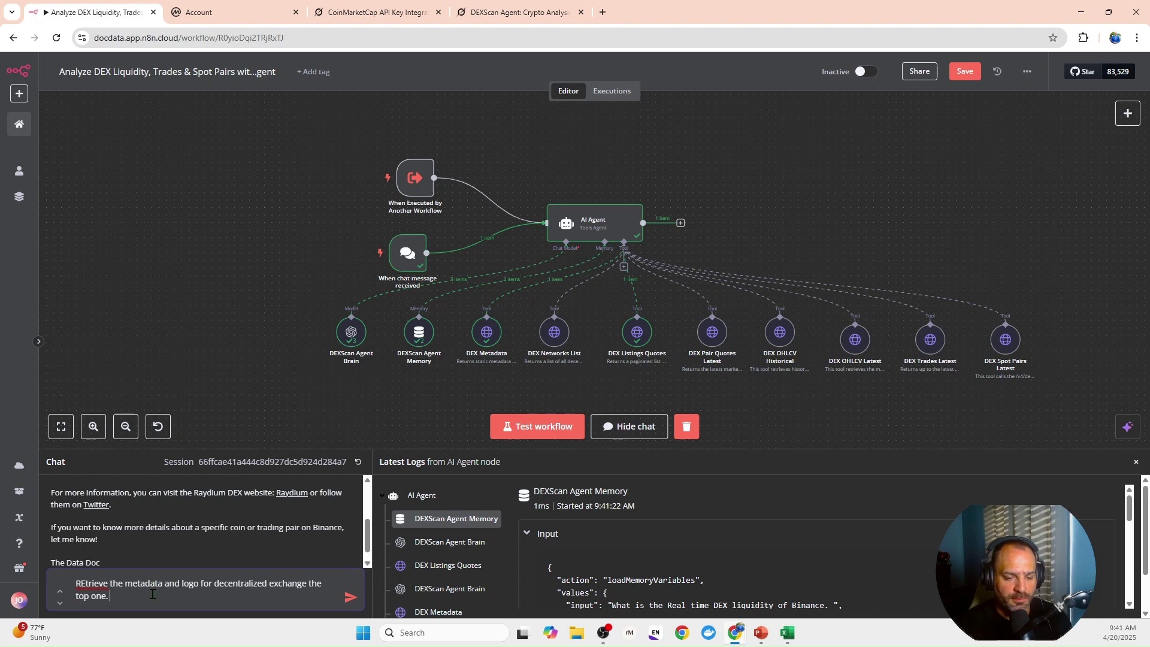
{"action": "key", "text": "Return"}
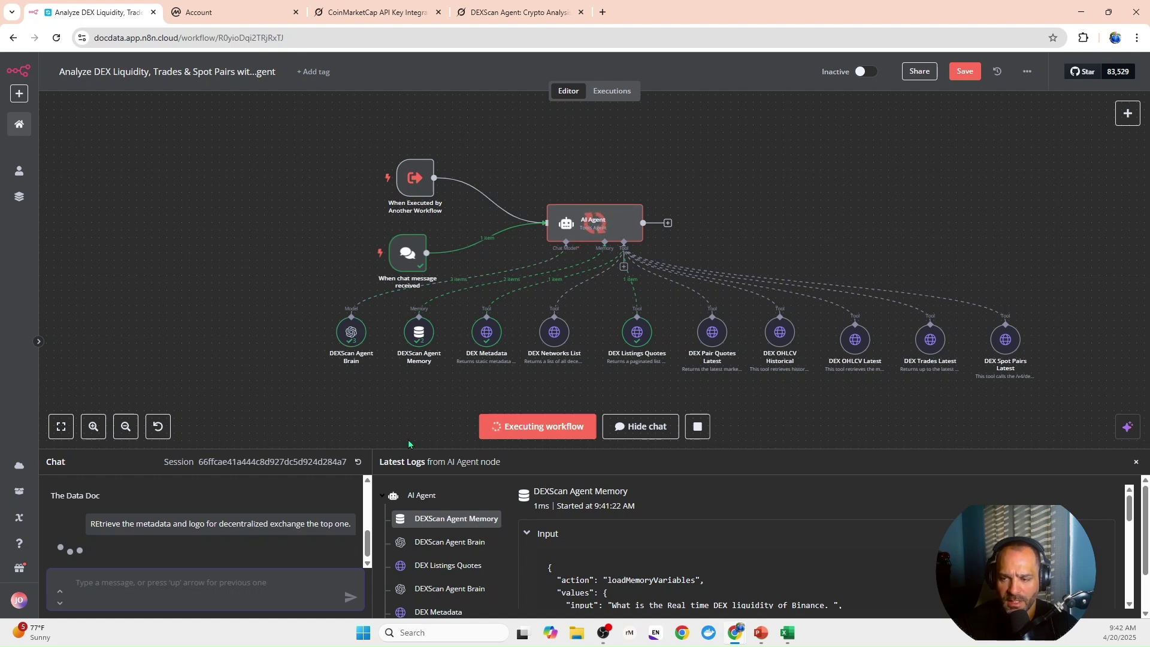
{"action": "scroll", "coordinate": [134, 544], "scroll_direction": "down", "scroll_amount": 2}
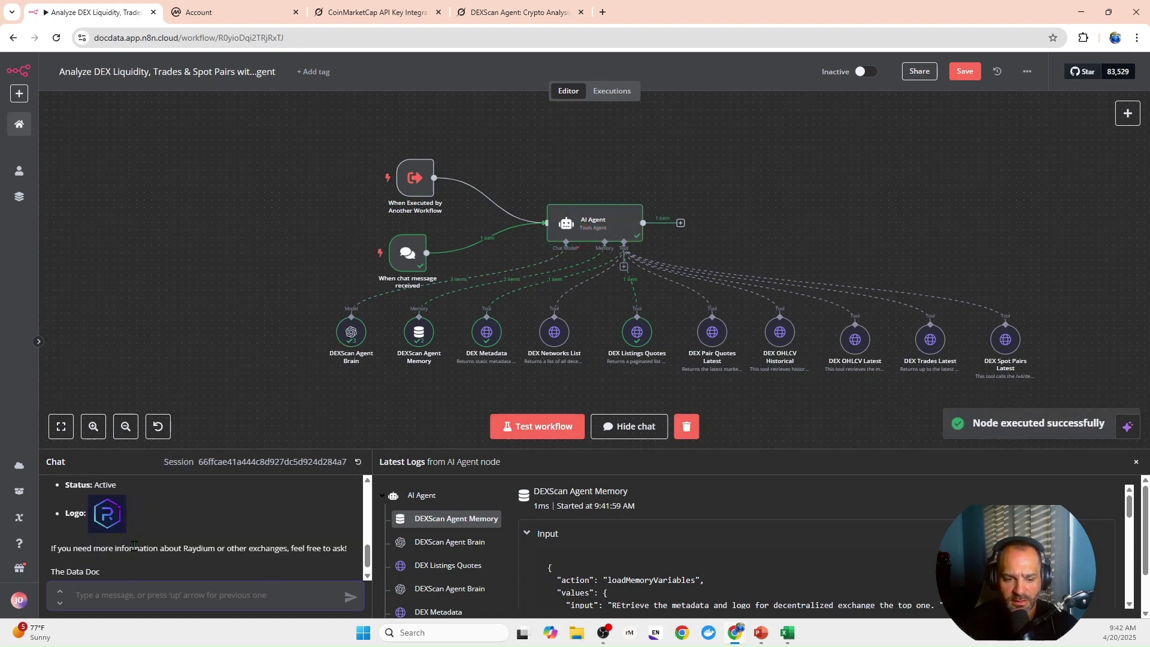
{"action": "scroll", "coordinate": [132, 539], "scroll_direction": "up", "scroll_amount": 3}
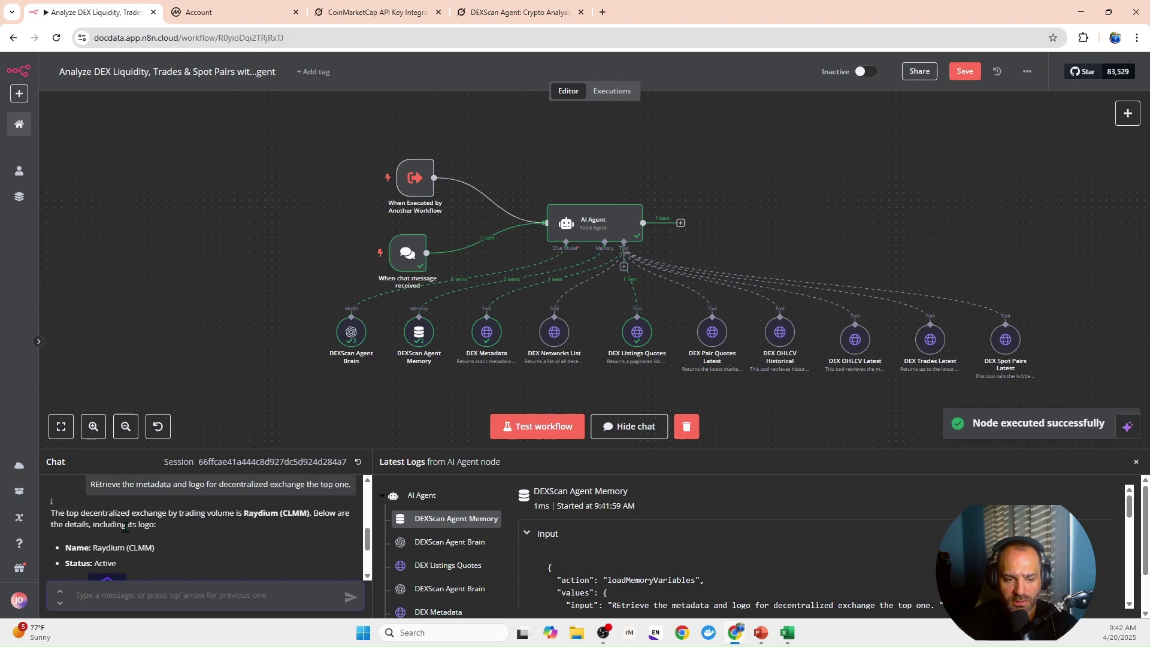
{"action": "scroll", "coordinate": [129, 542], "scroll_direction": "down", "scroll_amount": 3}
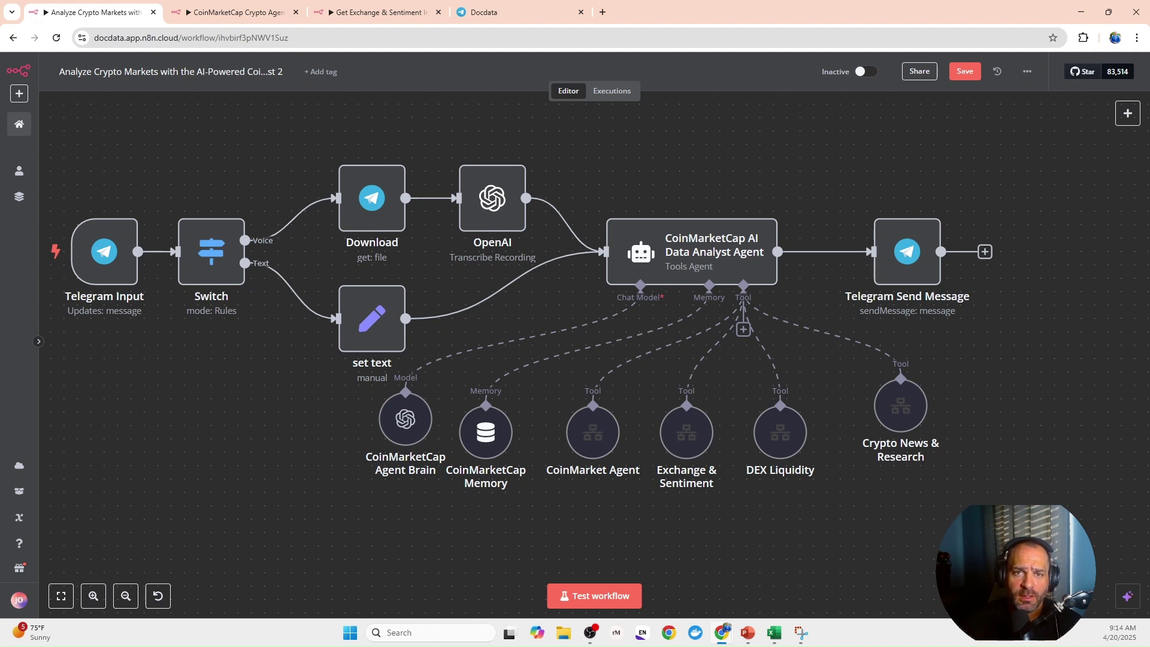
Open the CoinMarketCap Crypto Agent workflow and examine its agent node with the connected model, memory and tools.
{"action": "mouse_move", "coordinate": [716, 253]}
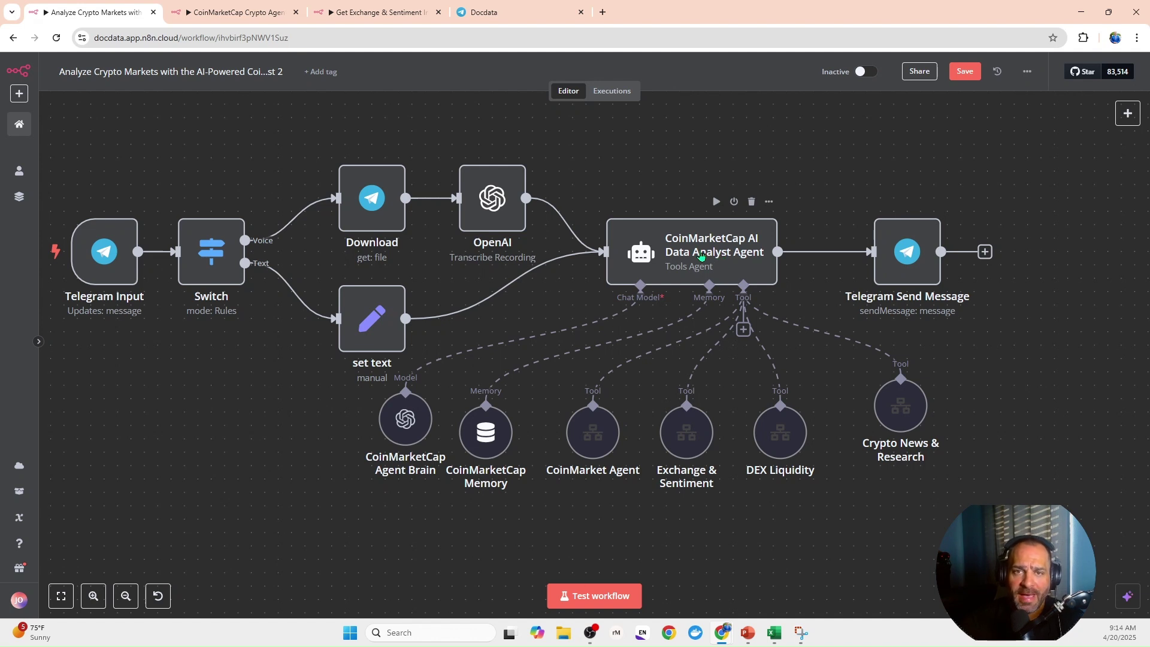
{"action": "mouse_move", "coordinate": [664, 333]}
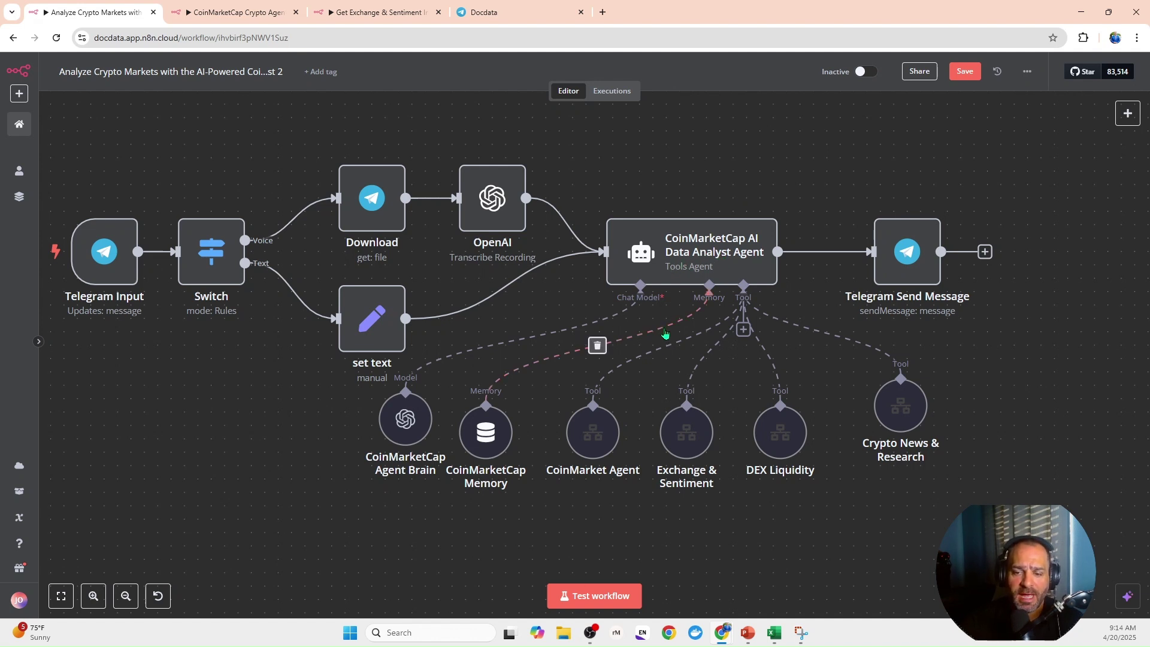
{"action": "mouse_move", "coordinate": [592, 440]}
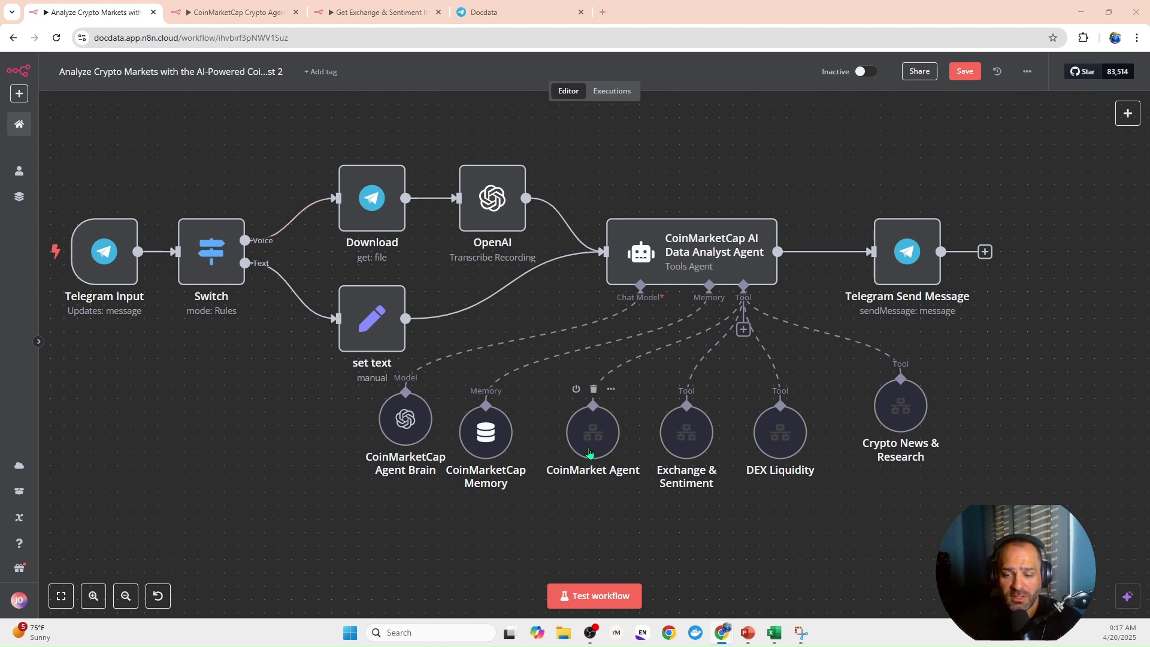
{"action": "left_click", "coordinate": [247, 12]}
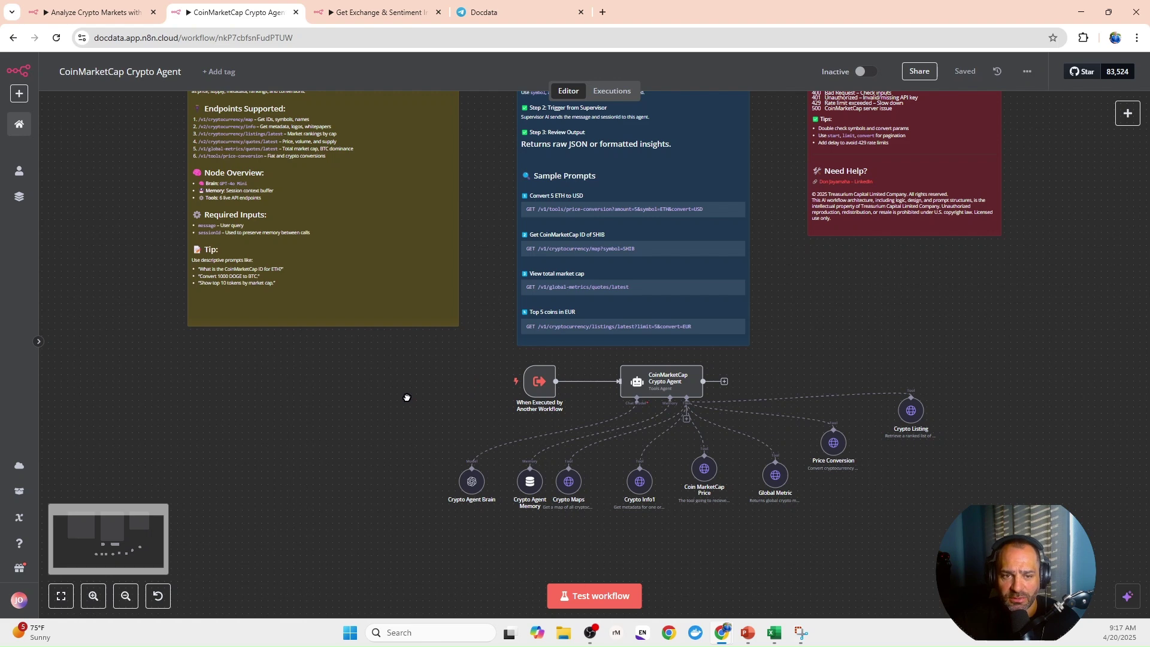
{"action": "scroll", "coordinate": [385, 342], "scroll_direction": "down", "scroll_amount": 1}
{"action": "scroll", "coordinate": [385, 342], "scroll_direction": "right", "scroll_amount": 1}
{"action": "left_click", "coordinate": [93, 596]}
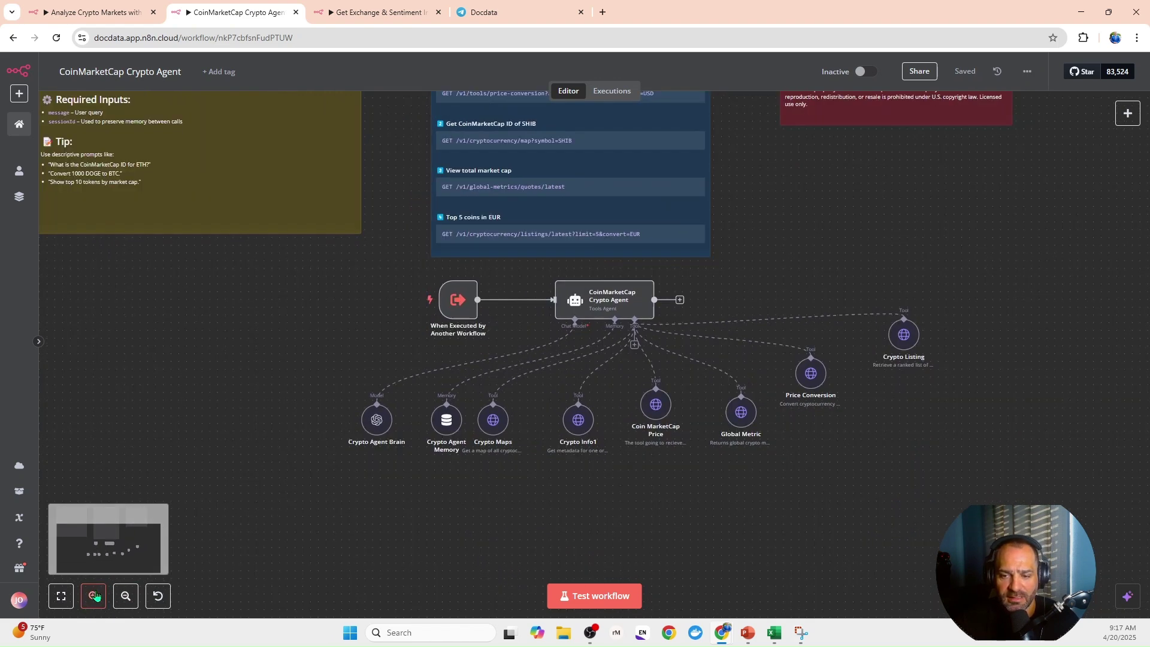
{"action": "left_click", "coordinate": [93, 596]}
{"action": "left_click", "coordinate": [93, 596]}
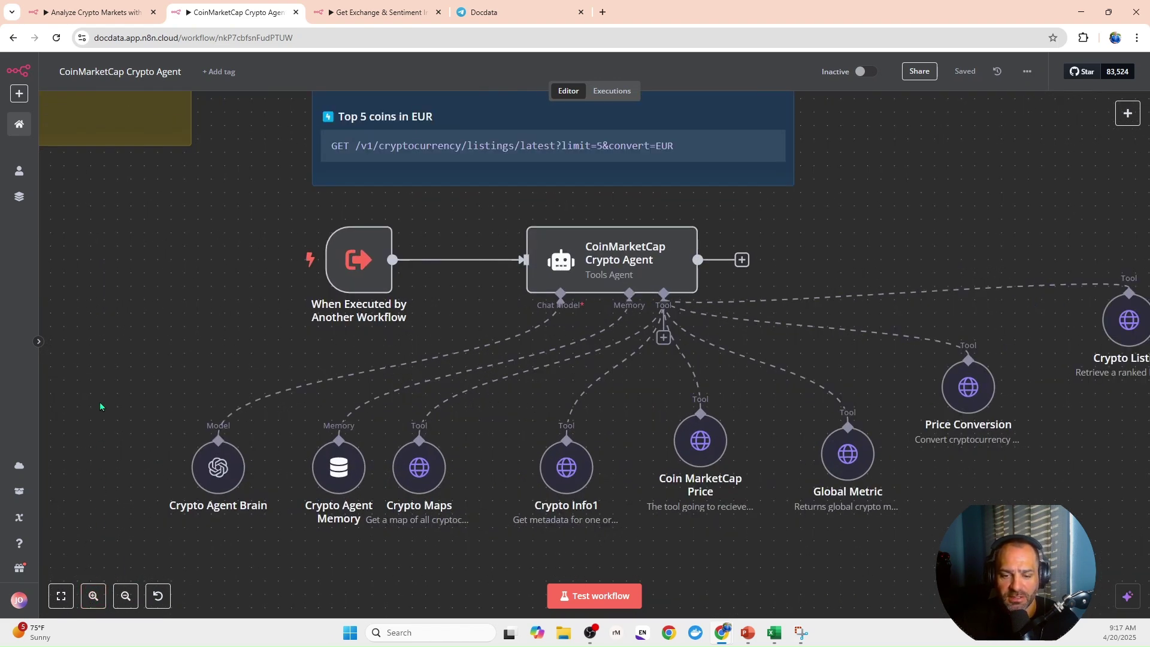
{"action": "scroll", "coordinate": [121, 339], "scroll_direction": "down", "scroll_amount": 2}
{"action": "left_click", "coordinate": [125, 596]}
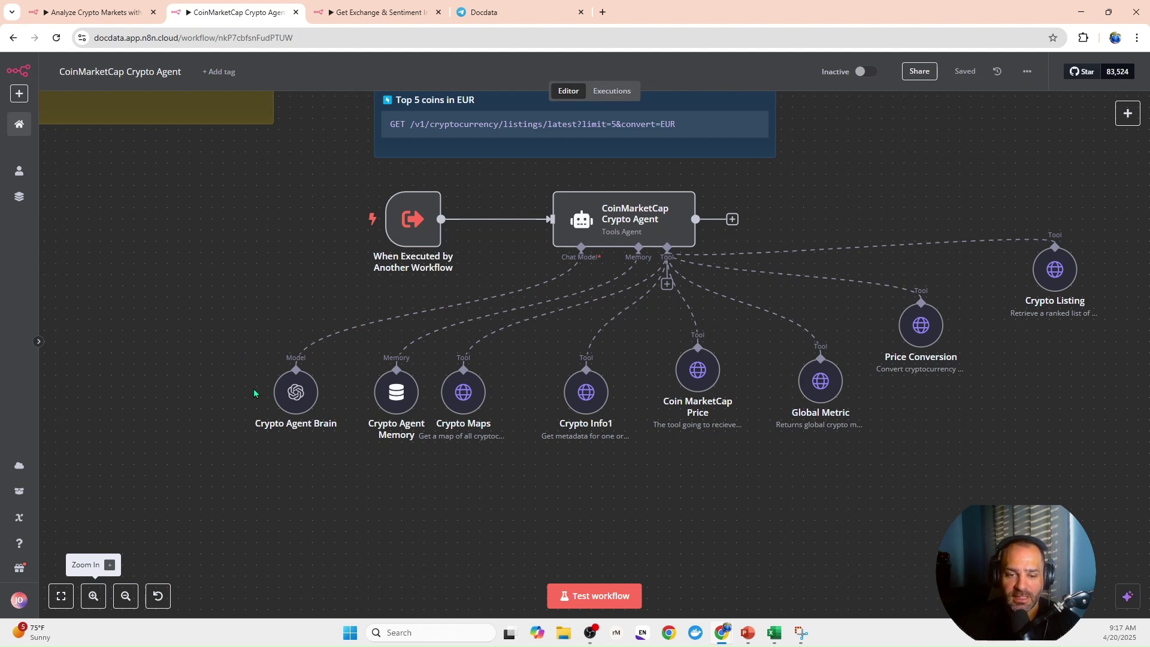
Open the Get Exchange & Sentiment Insights workflow and look over the tools connected to its AI Agent.
{"action": "left_click", "coordinate": [358, 13]}
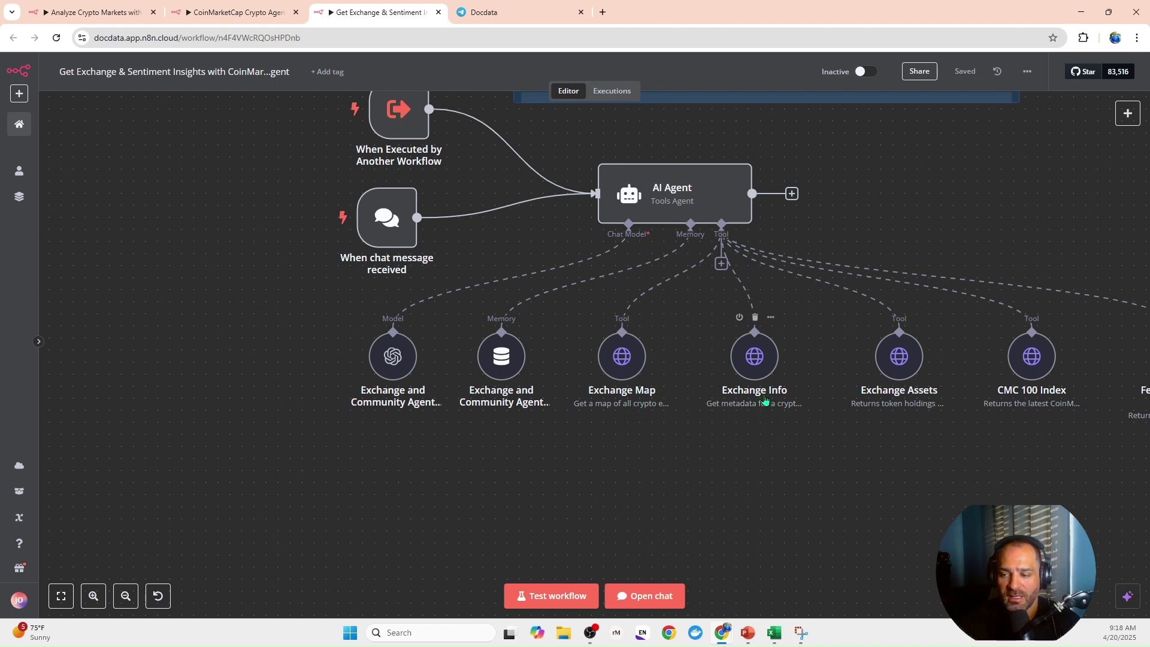
{"action": "left_click_drag", "start_coordinate": [856, 470], "coordinate": [744, 444]}
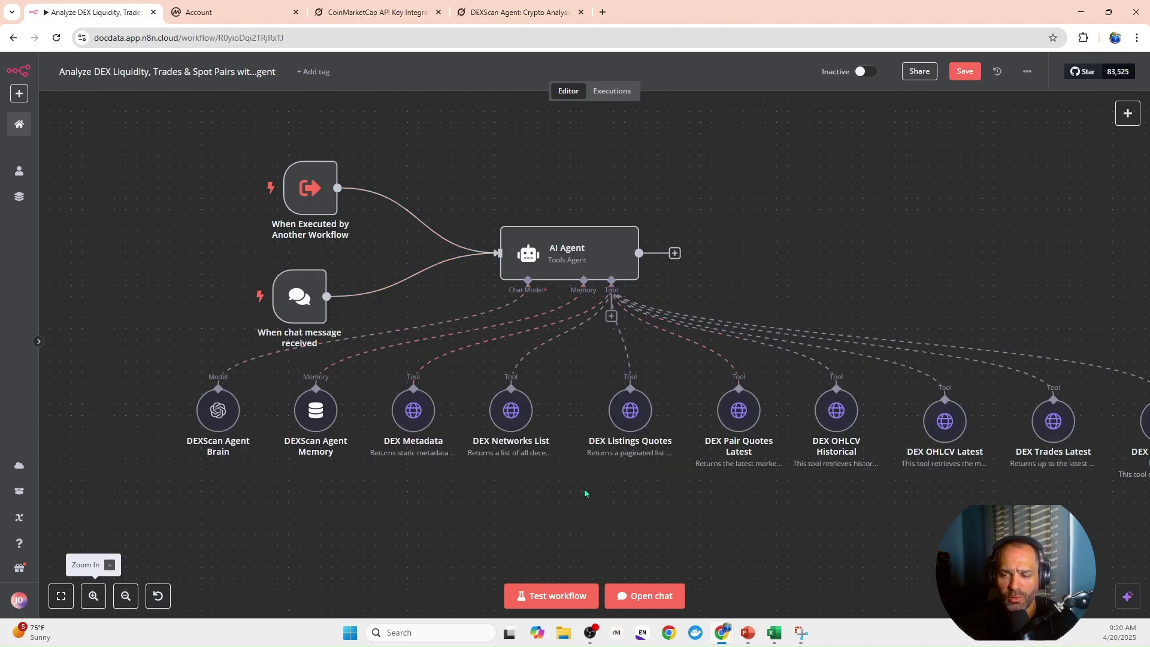
Open the DEX workflow's chat, send "View real time DEX liquidity and 24 hr trading volume of eth." and watch the nodes run.
{"action": "left_click", "coordinate": [641, 595]}
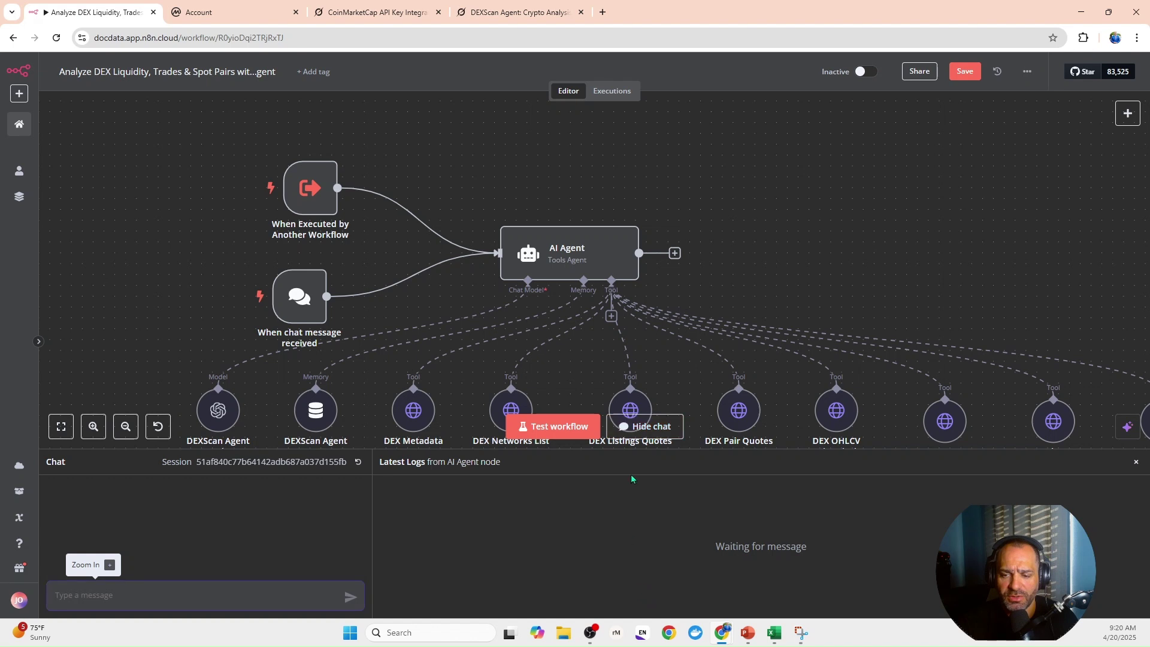
{"action": "scroll", "coordinate": [766, 216], "scroll_direction": "down", "scroll_amount": 3}
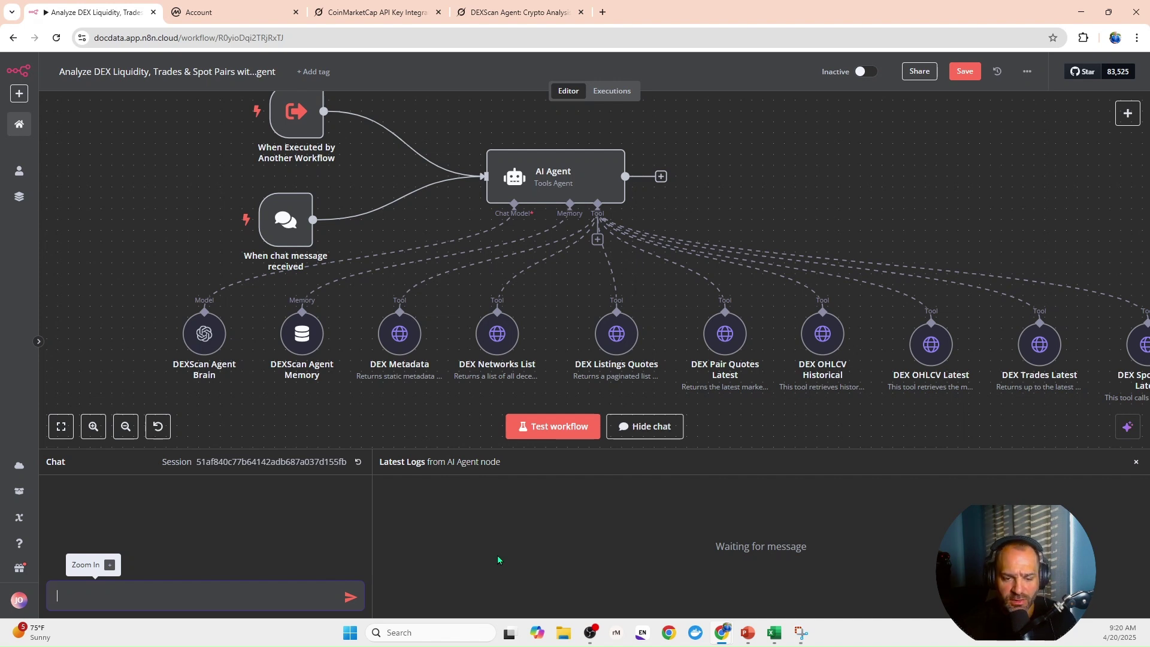
{"action": "type", "text": "rea"}
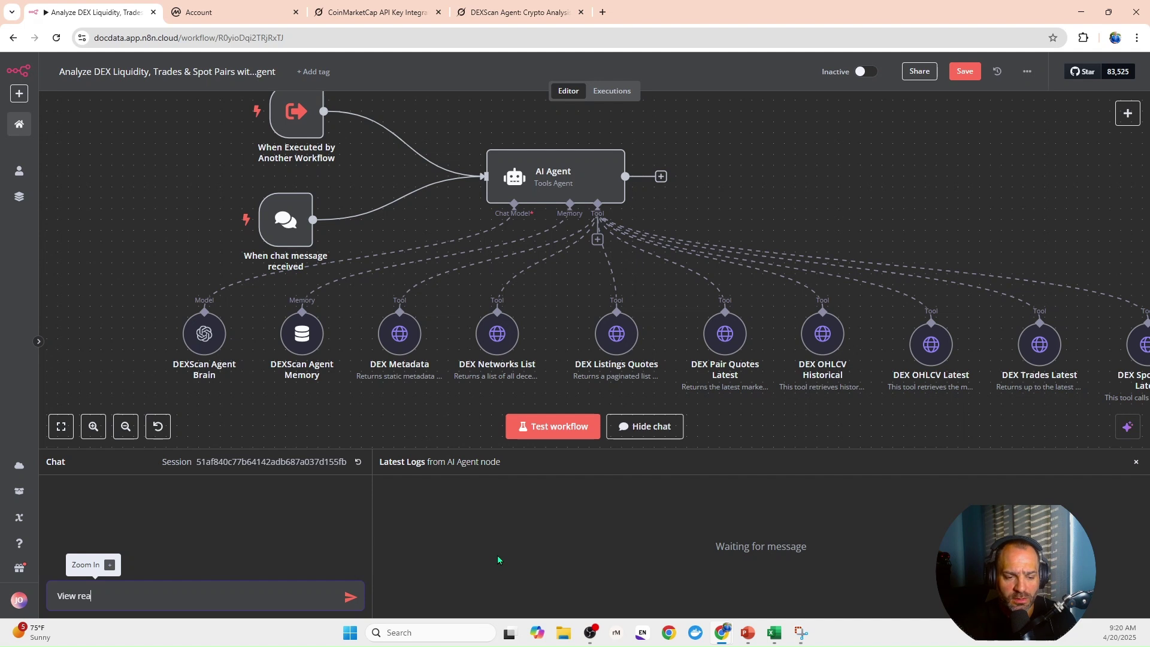
{"action": "type", "text": "l time DEX"}
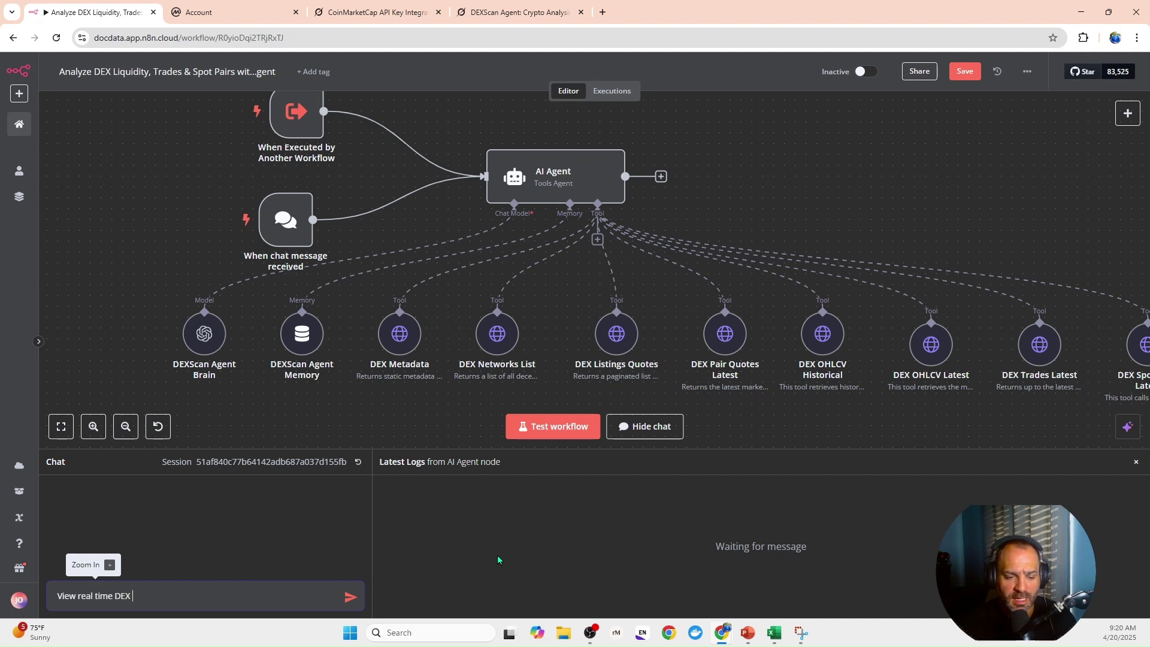
{"action": "type", "text": " liquity"}
{"action": "key", "text": "BackSpace"}
{"action": "key", "text": "BackSpace"}
{"action": "key", "text": "BackSpace"}
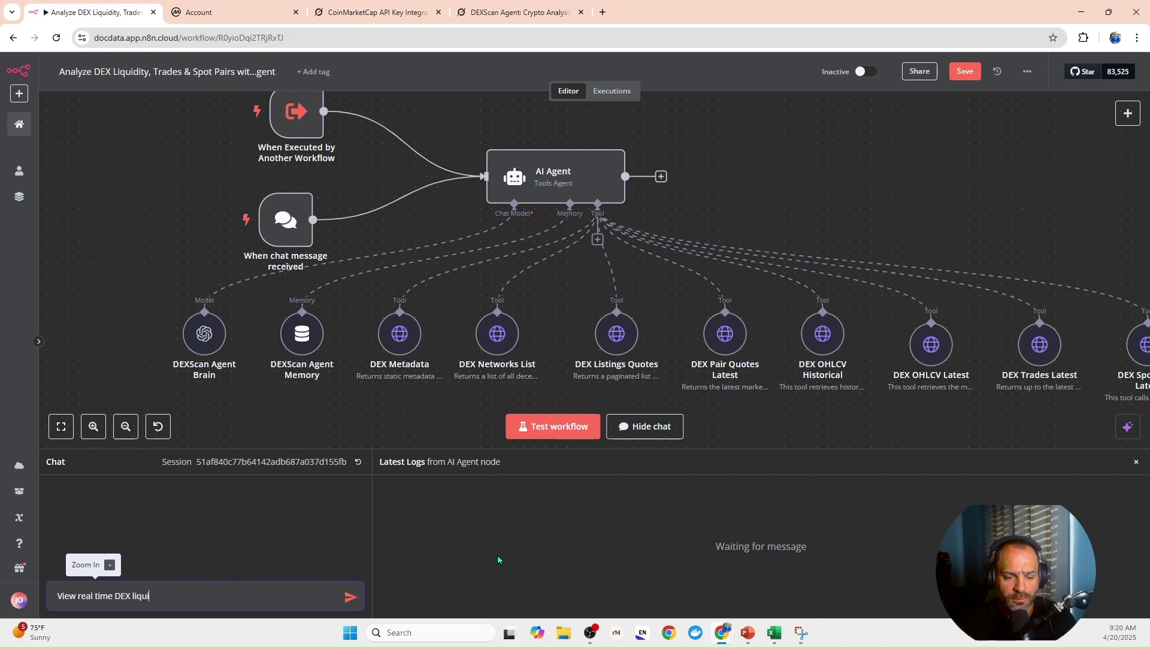
{"action": "type", "text": "dity and "}
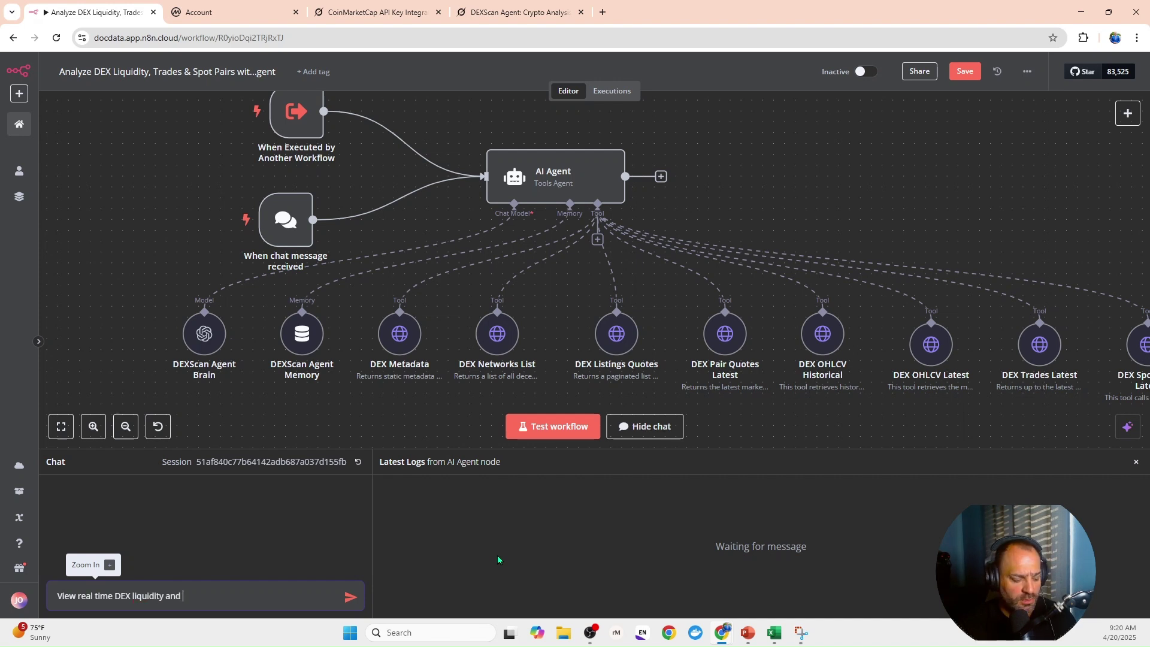
{"action": "type", "text": "24 hr"}
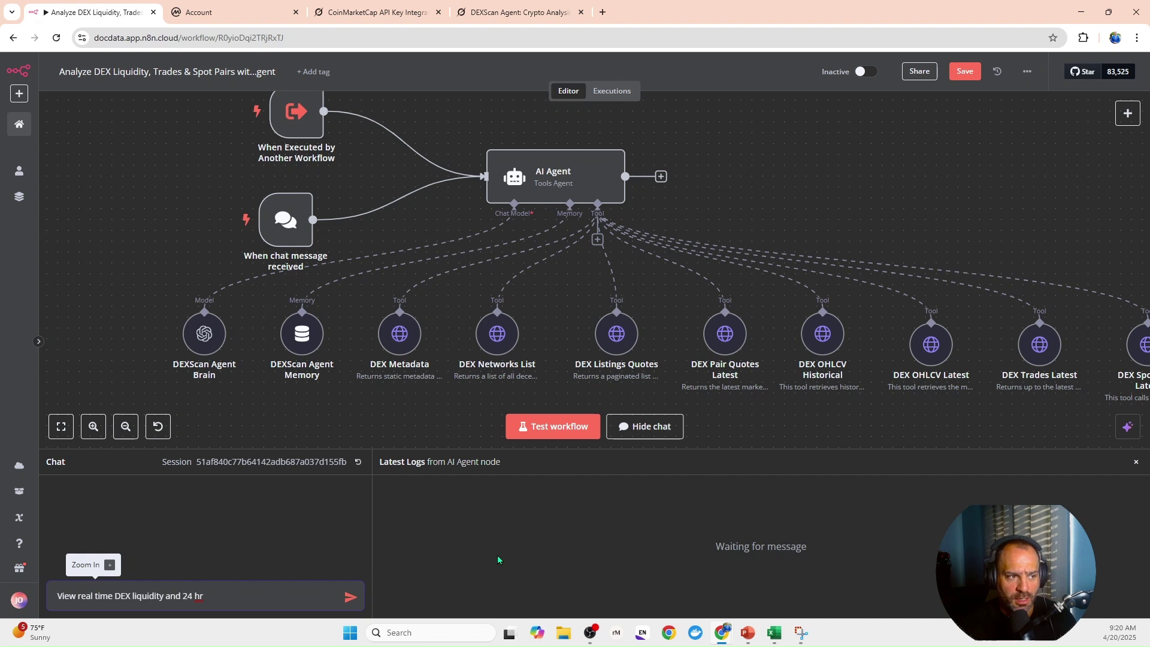
{"action": "type", "text": " tragin"}
{"action": "key", "text": "BackSpace"}
{"action": "key", "text": "BackSpace"}
{"action": "key", "text": "BackSpace"}
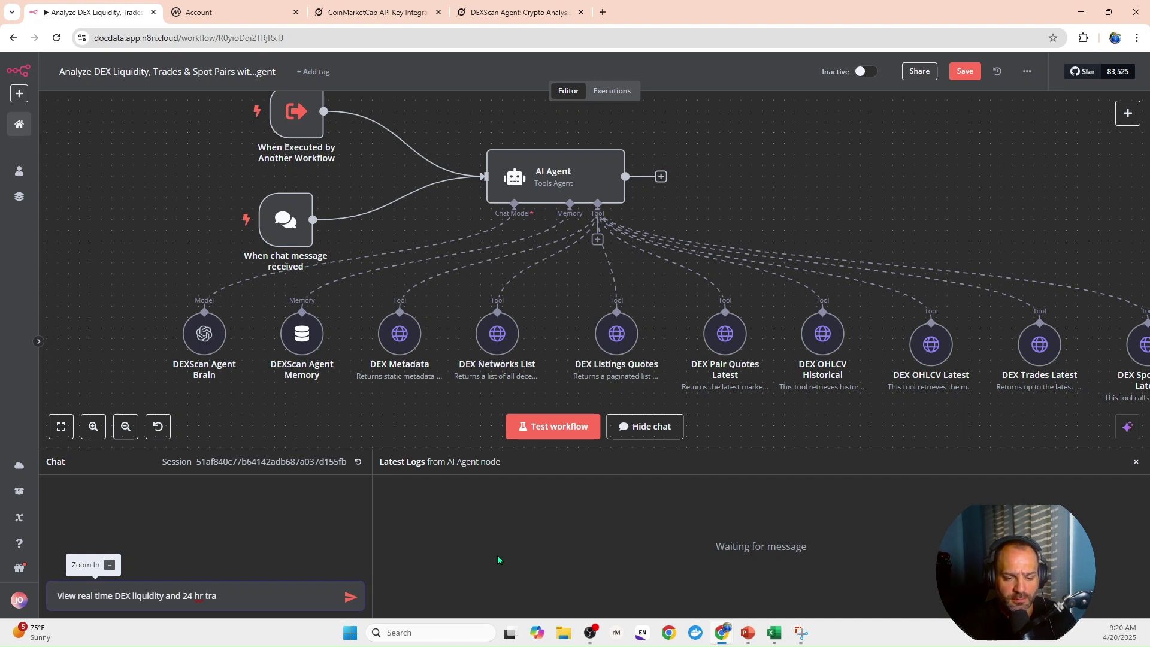
{"action": "type", "text": "ding volume of eth."}
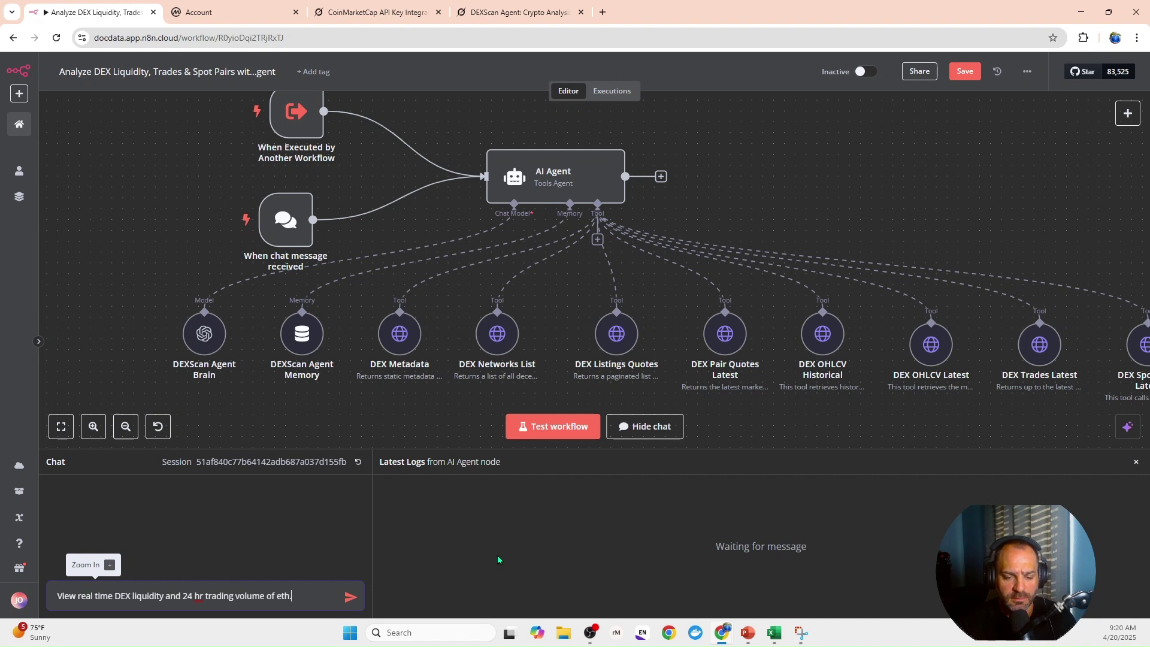
{"action": "key", "text": "Return"}
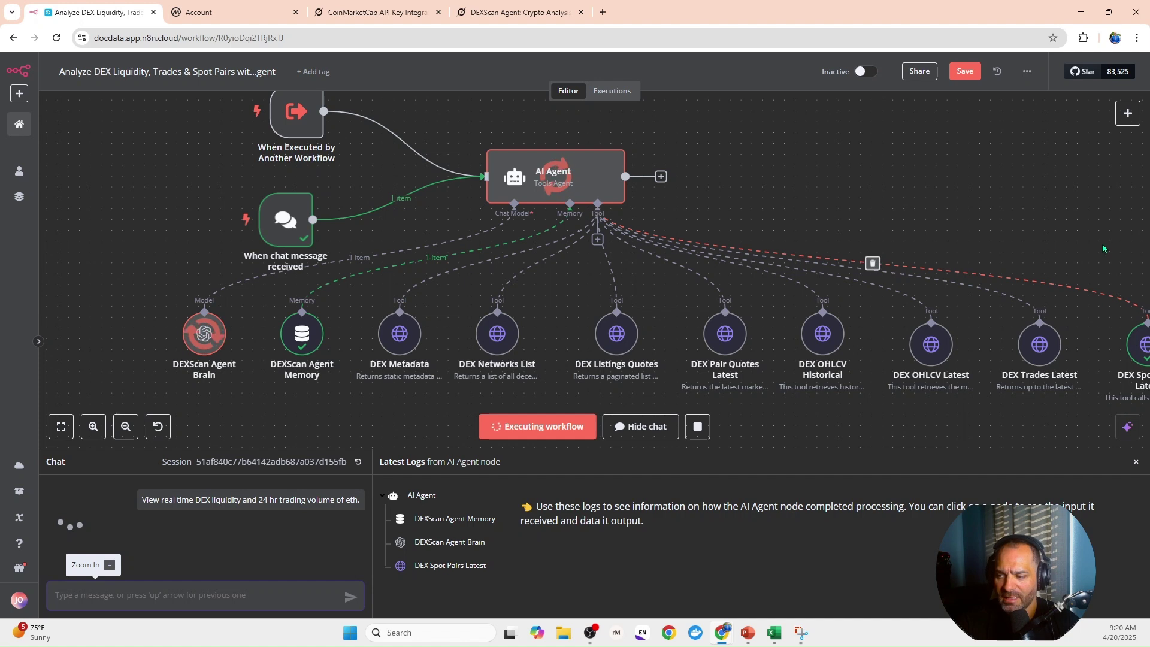
{"action": "key", "text": "minus"}
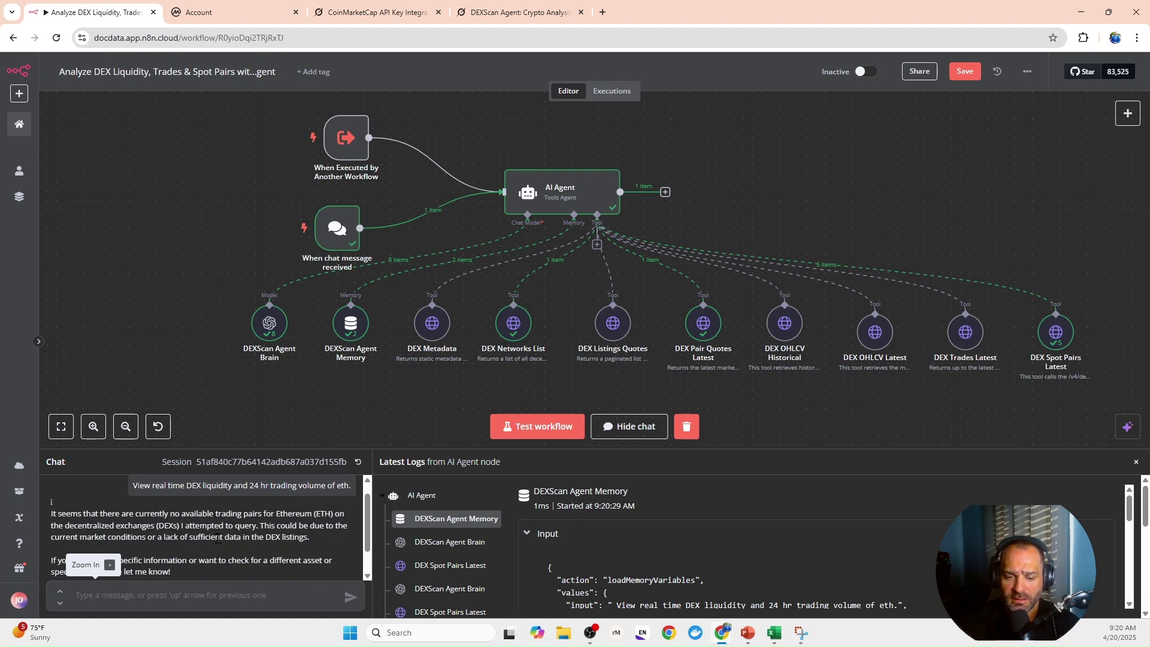
Read the rest of the agent's chat reply about ETH liquidity and trading volume.
{"action": "scroll", "coordinate": [224, 549], "scroll_direction": "down", "scroll_amount": 1}
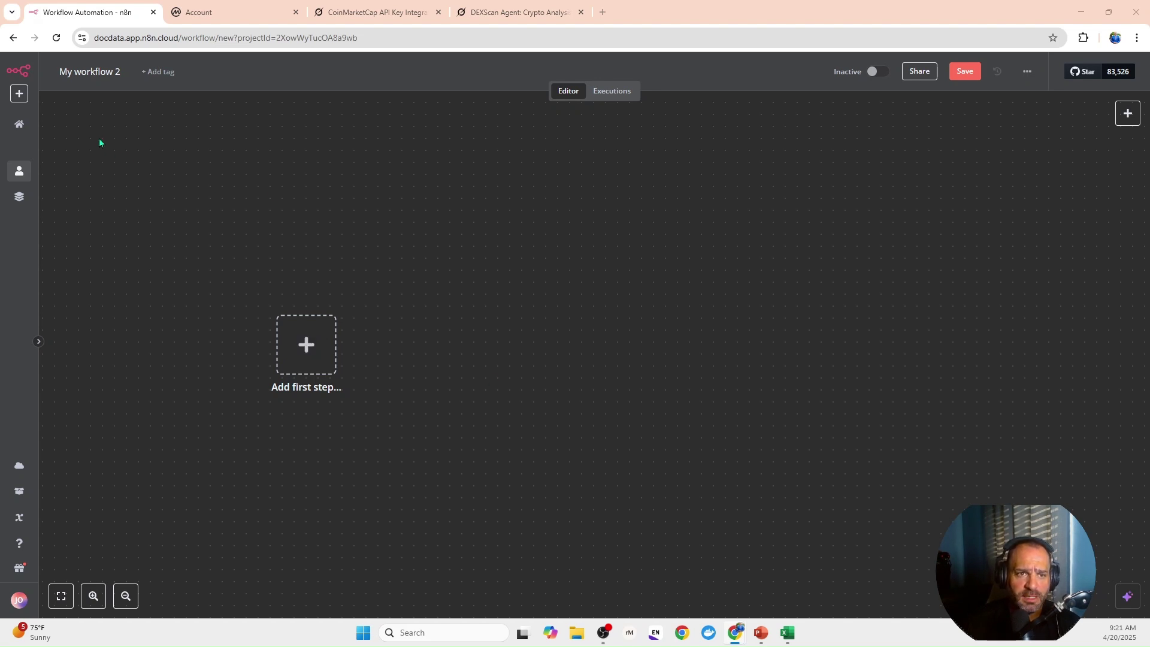
Rename the new empty workflow "DEX liquidity Crypto Agent".
{"action": "left_click", "coordinate": [121, 73]}
{"action": "left_click_drag", "start_coordinate": [120, 72], "coordinate": [57, 74]}
{"action": "key", "text": "BackSpace"}
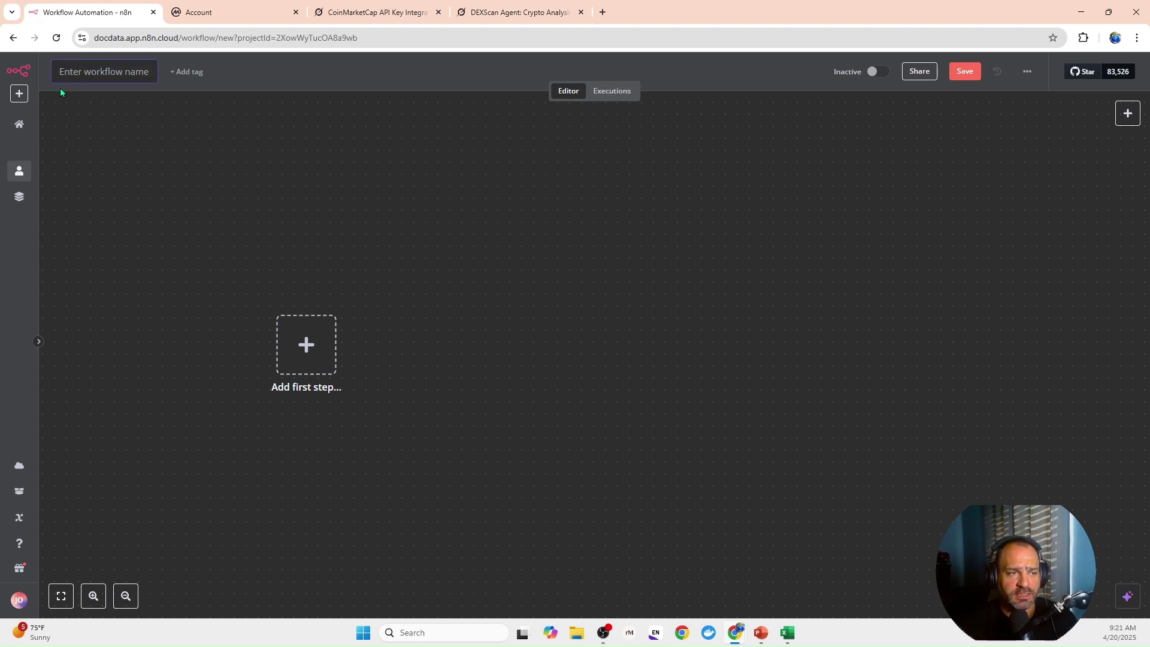
{"action": "type", "text": "D"}
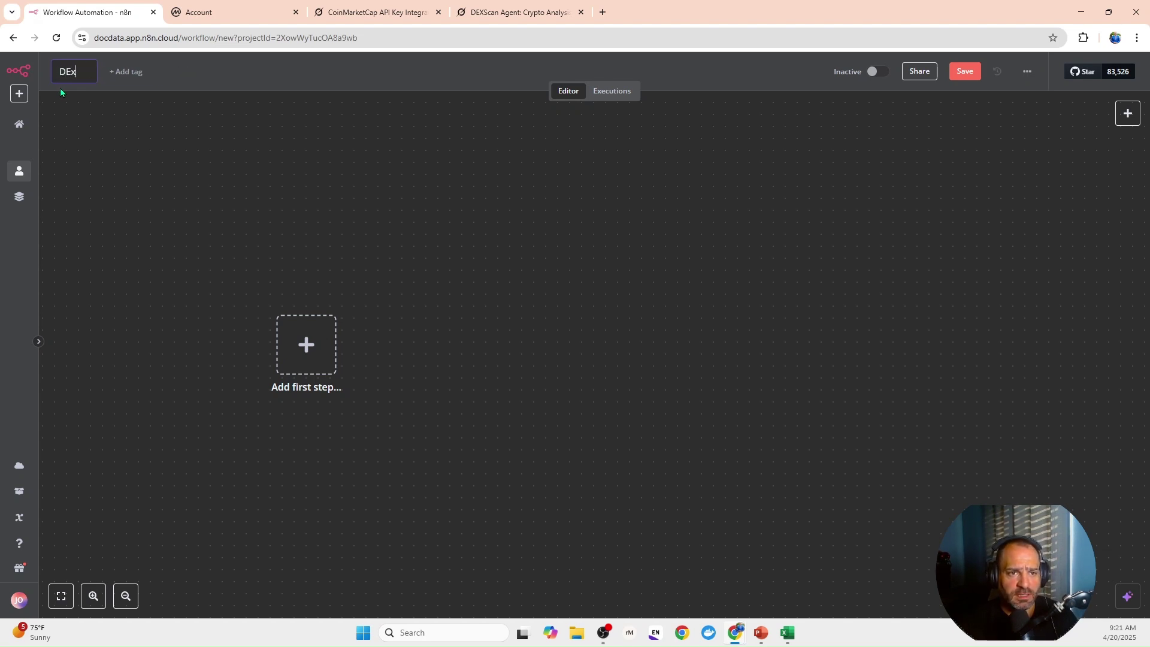
{"action": "type", "text": "EX"}
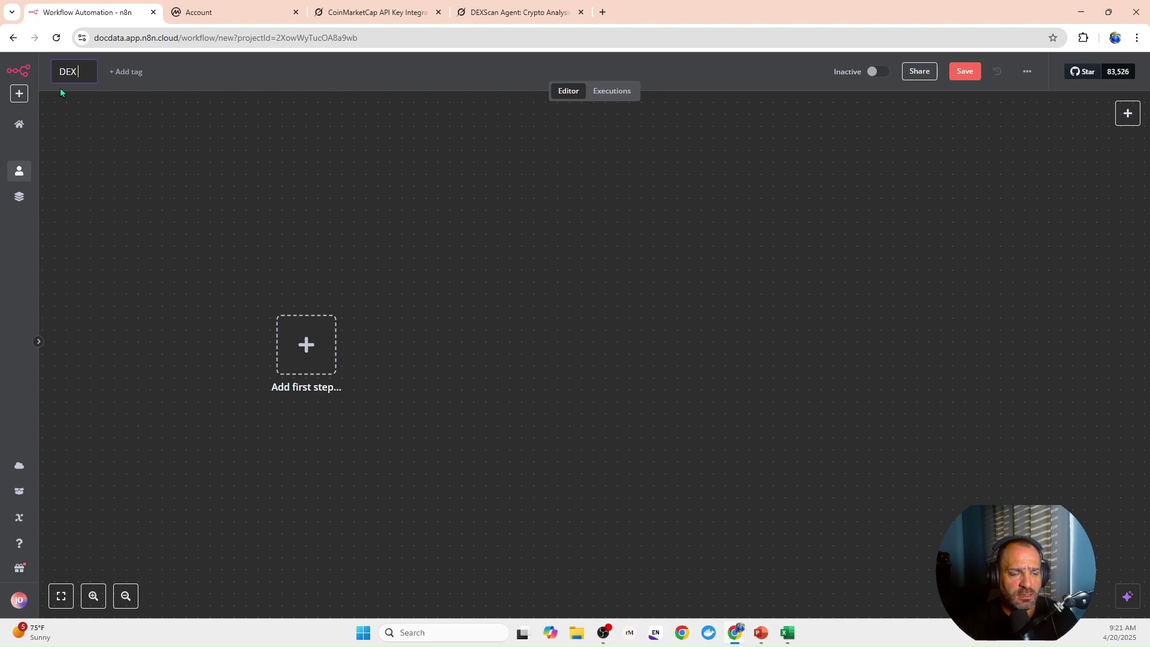
{"action": "type", "text": " liqui"}
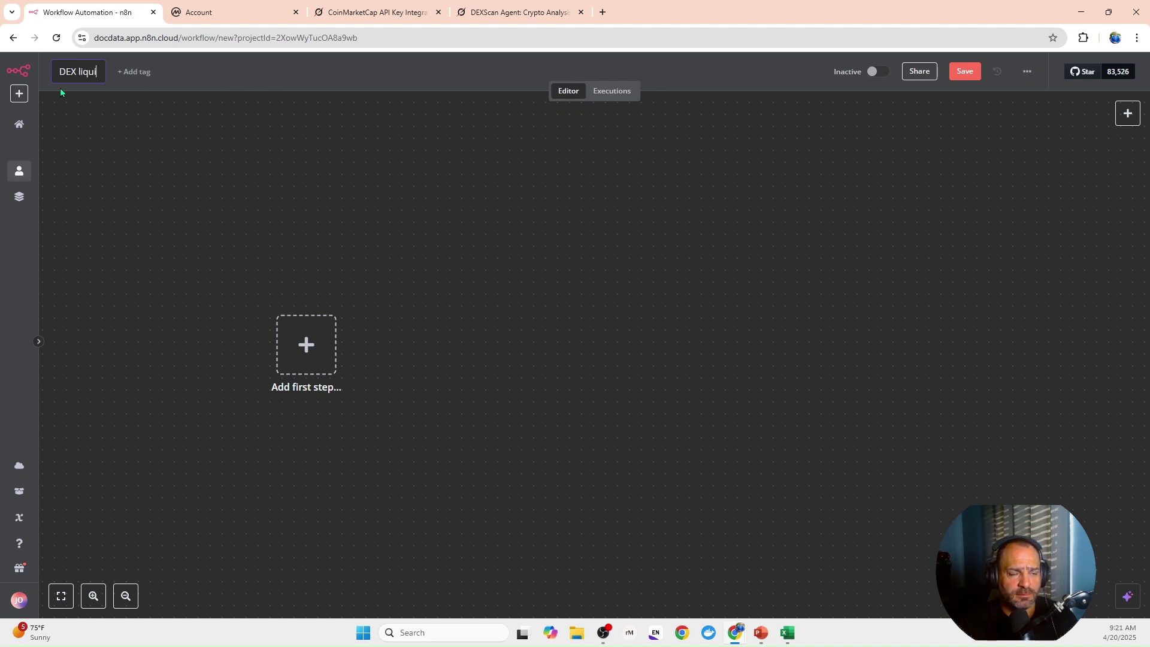
{"action": "type", "text": "dity"}
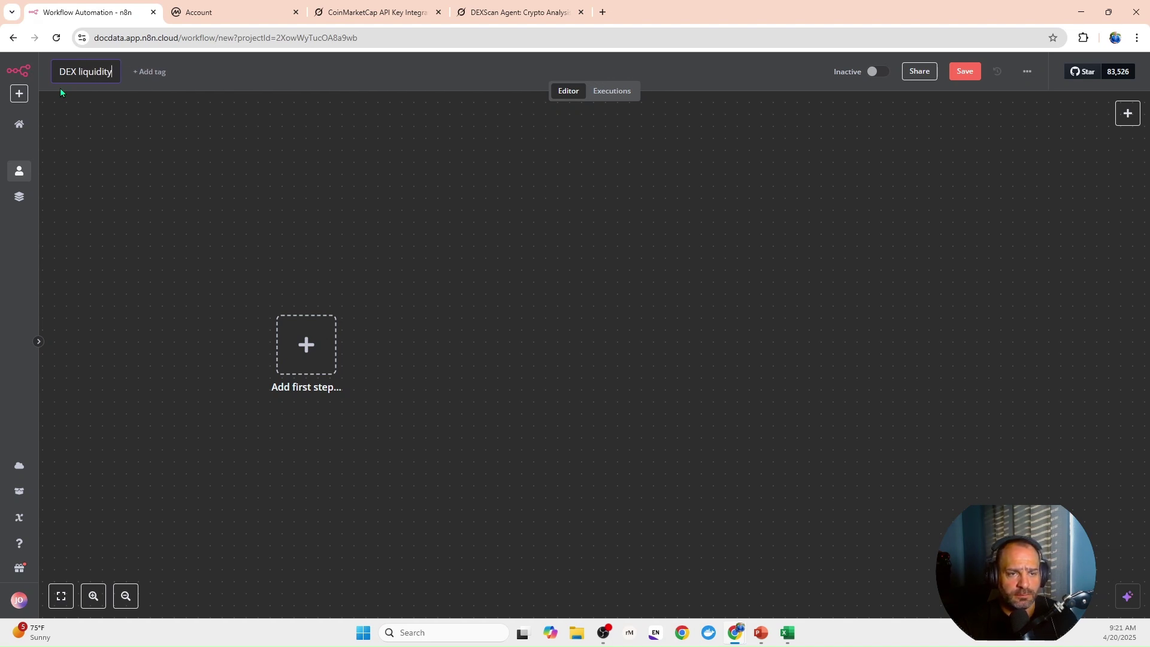
{"action": "type", "text": " Crypt"}
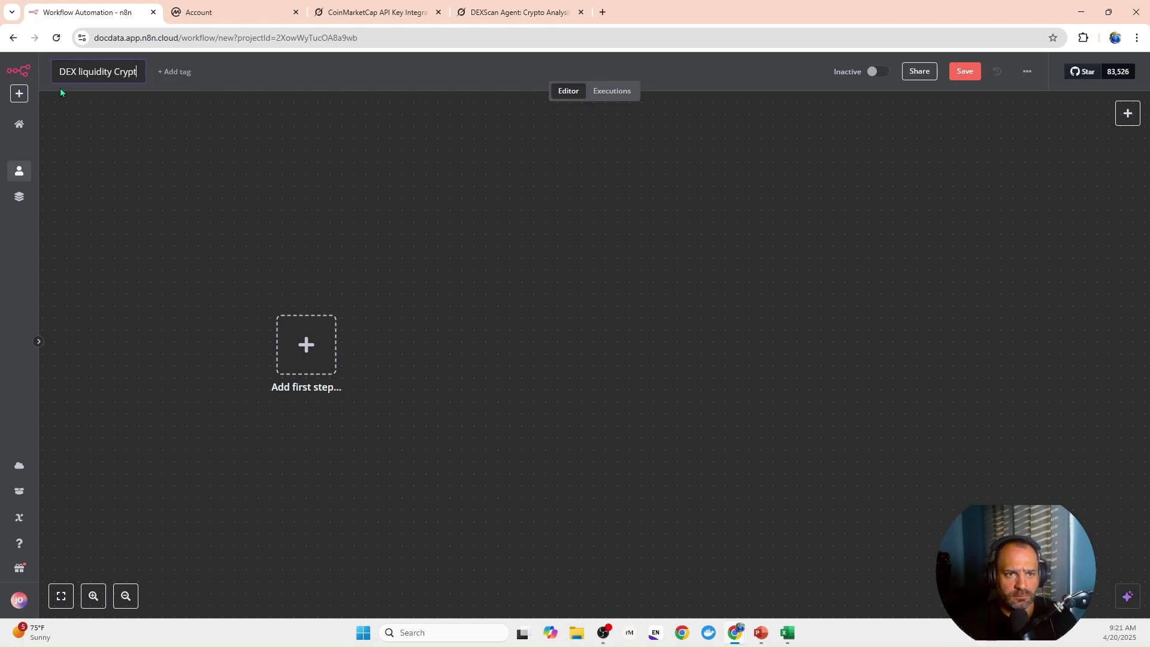
{"action": "type", "text": "o Agent"}
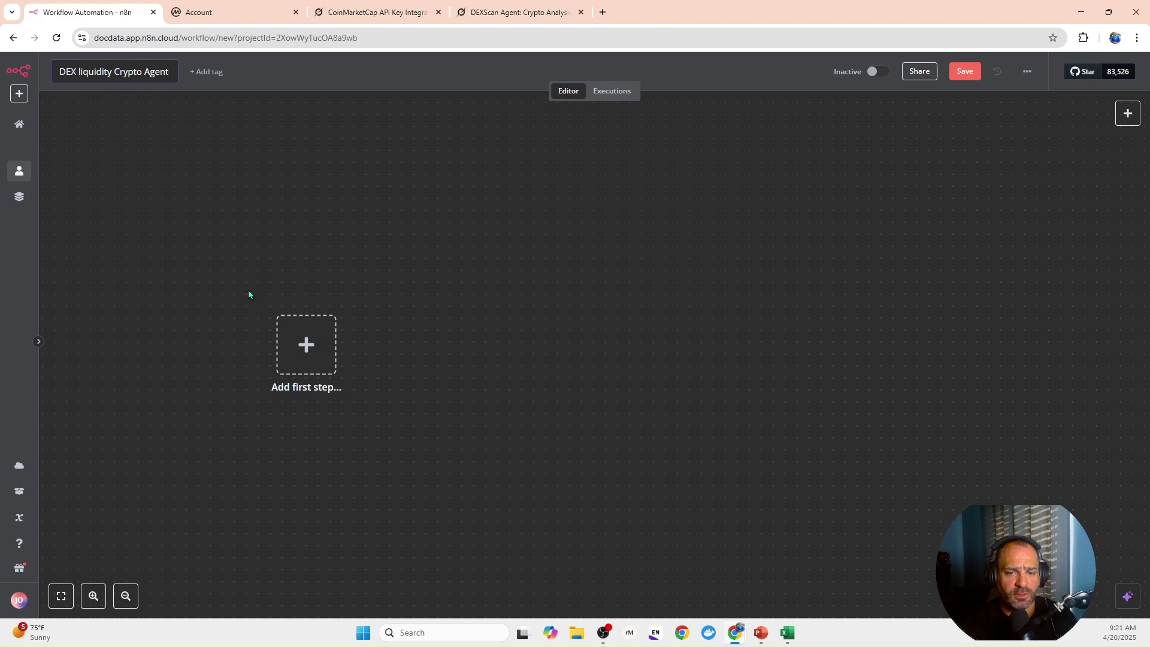
{"action": "key", "text": "Return"}
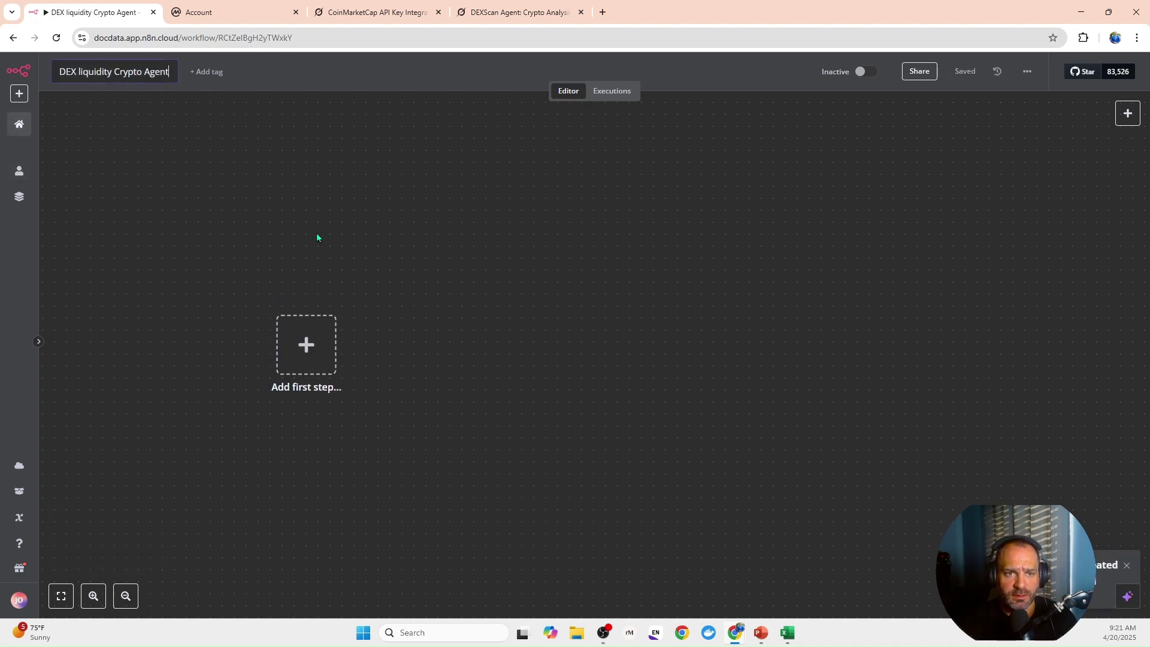
Add an On chat message trigger as the workflow's first step and return to the canvas.
{"action": "left_click", "coordinate": [307, 345]}
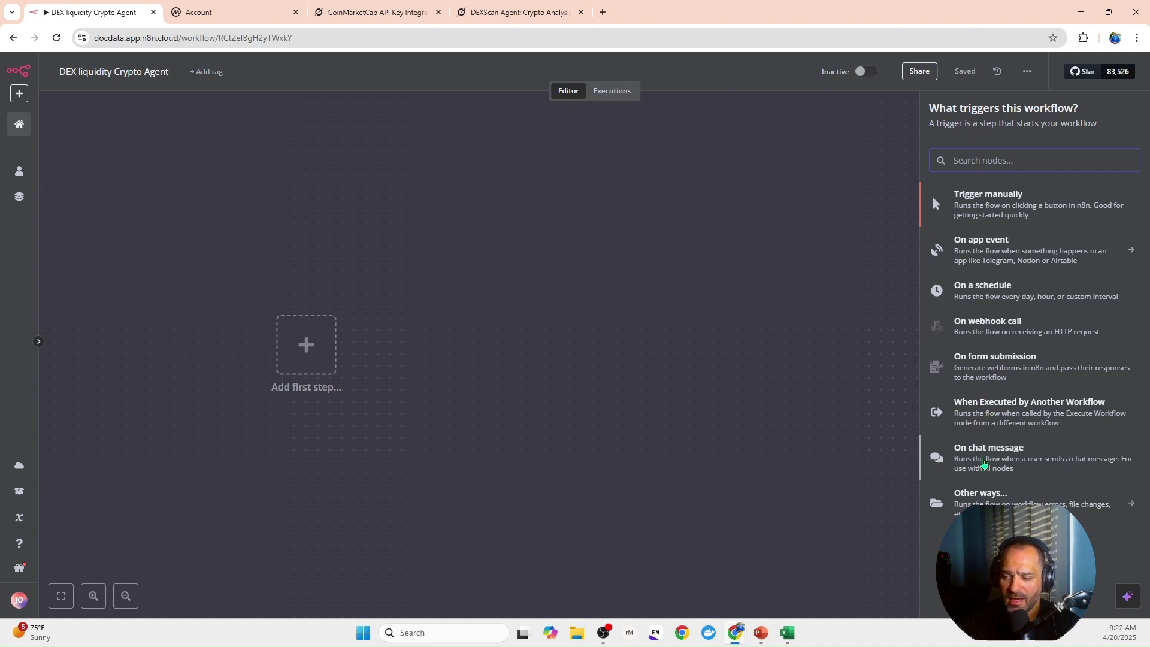
{"action": "left_click", "coordinate": [981, 463]}
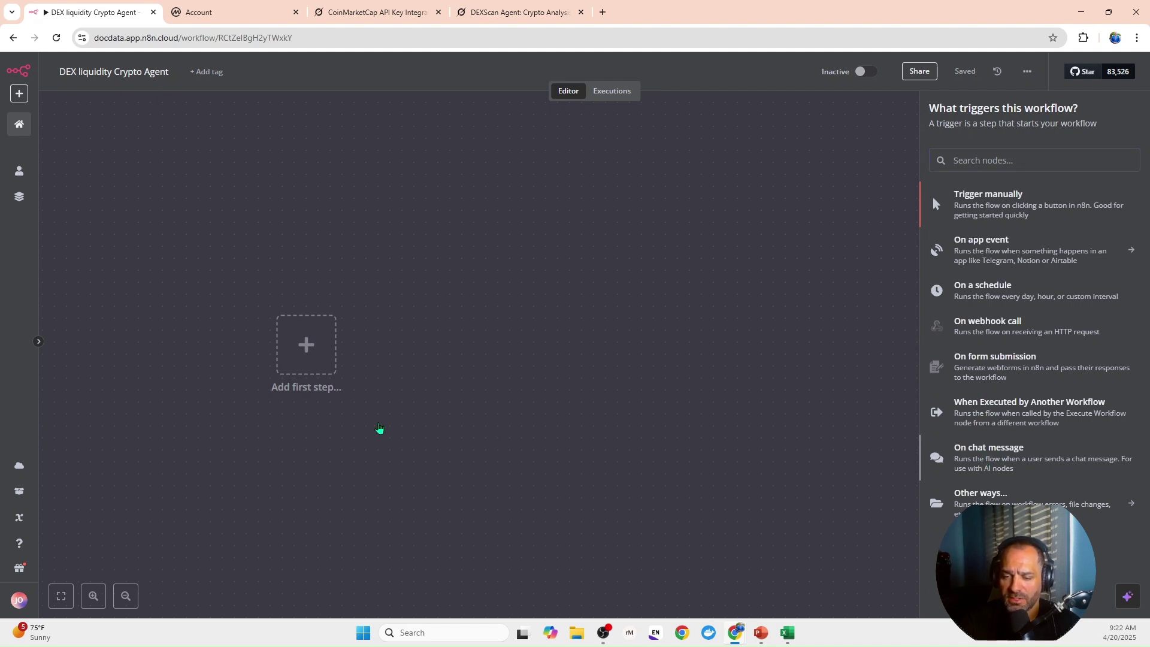
{"action": "left_click", "coordinate": [224, 59]}
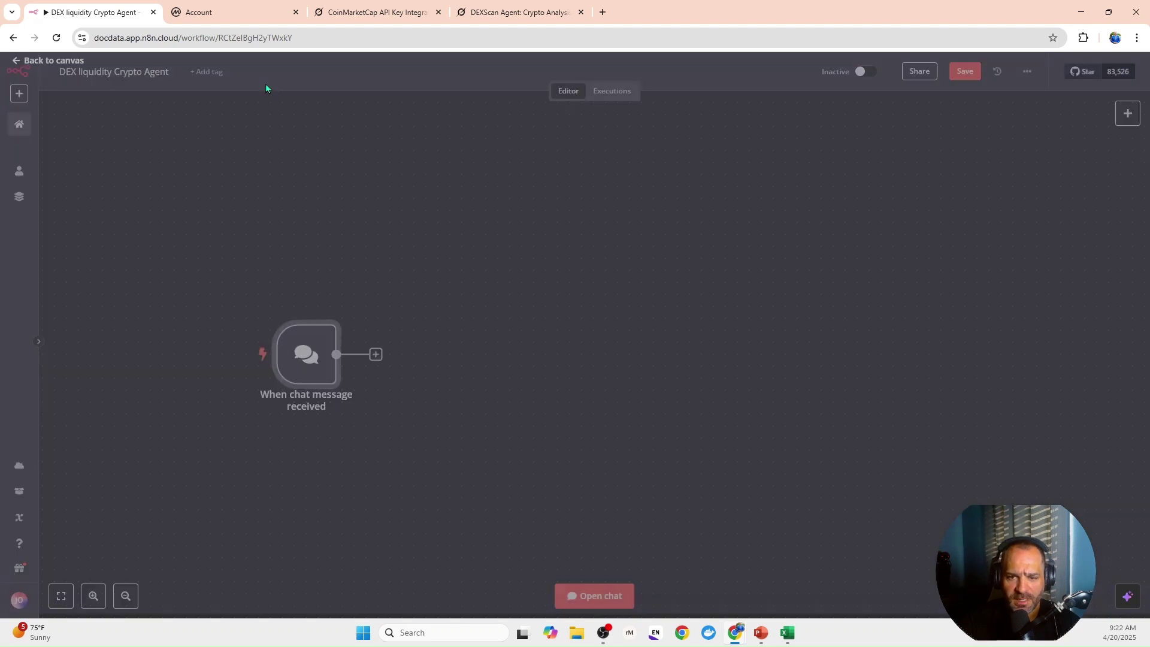
Open the workflow's chat and move the chat trigger node higher on the canvas.
{"action": "left_click", "coordinate": [607, 595]}
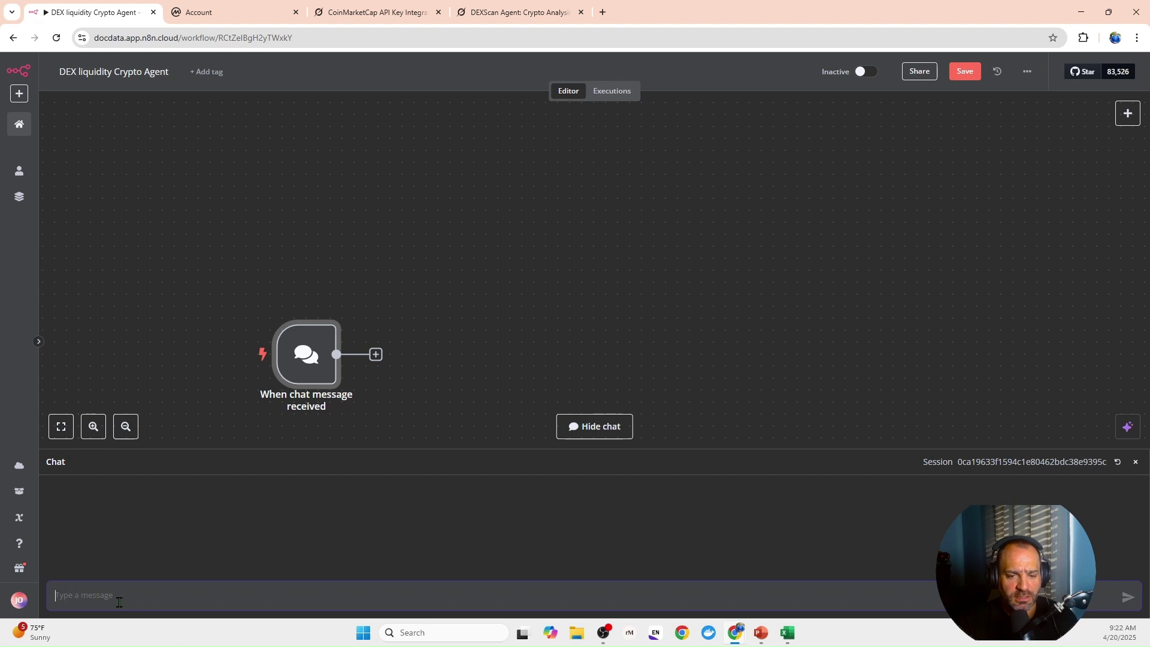
{"action": "left_click_drag", "start_coordinate": [291, 356], "coordinate": [289, 278]}
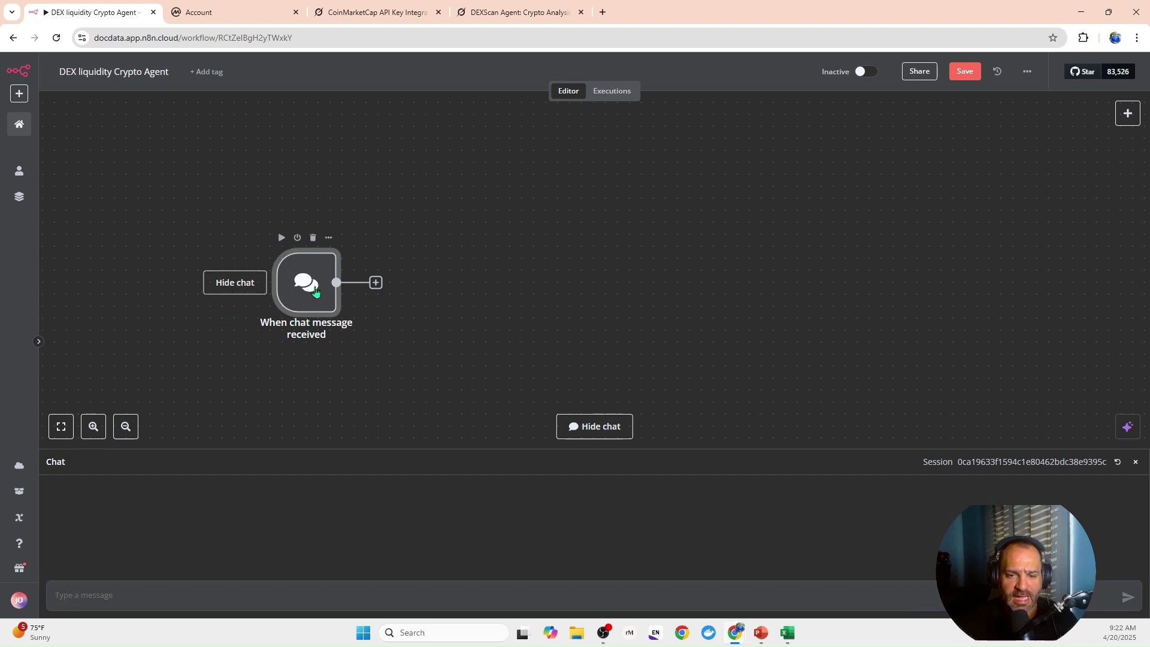
{"action": "left_click", "coordinate": [473, 300]}
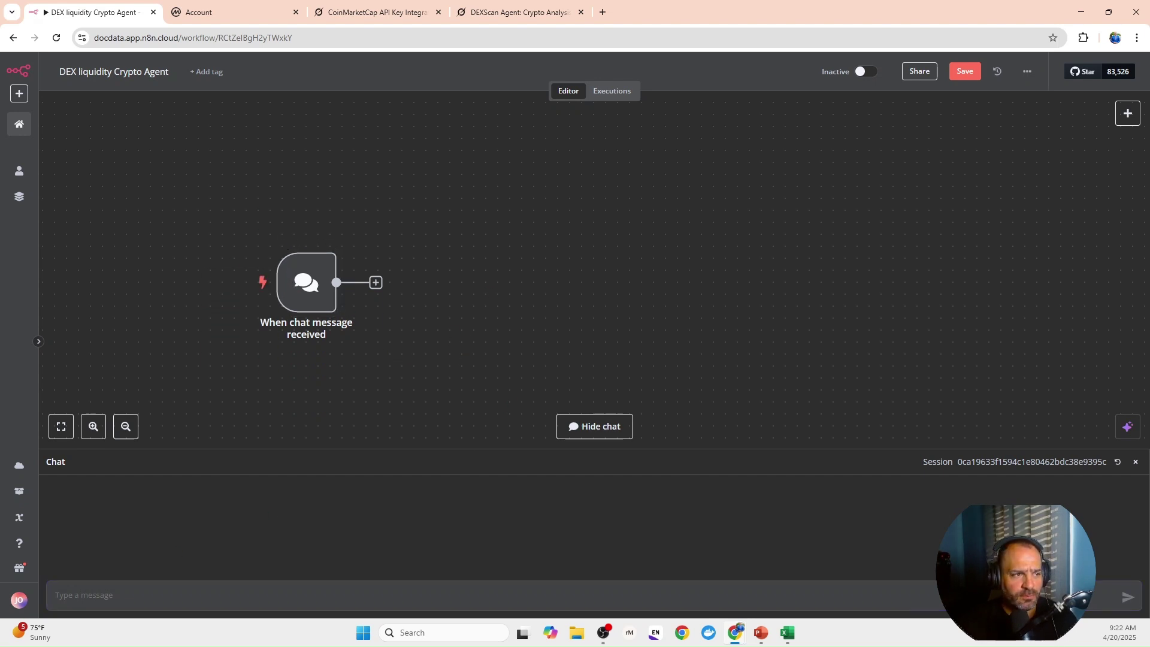
Connect an AI Agent node to the output of the chat trigger.
{"action": "left_click", "coordinate": [376, 282]}
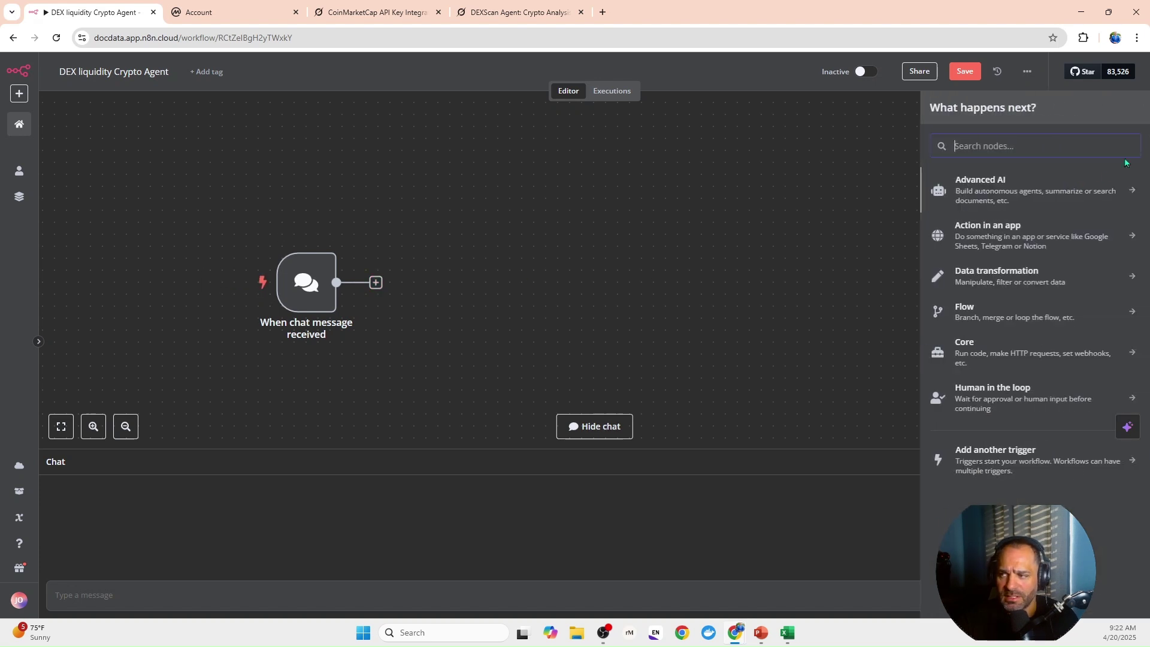
{"action": "left_click", "coordinate": [1031, 191]}
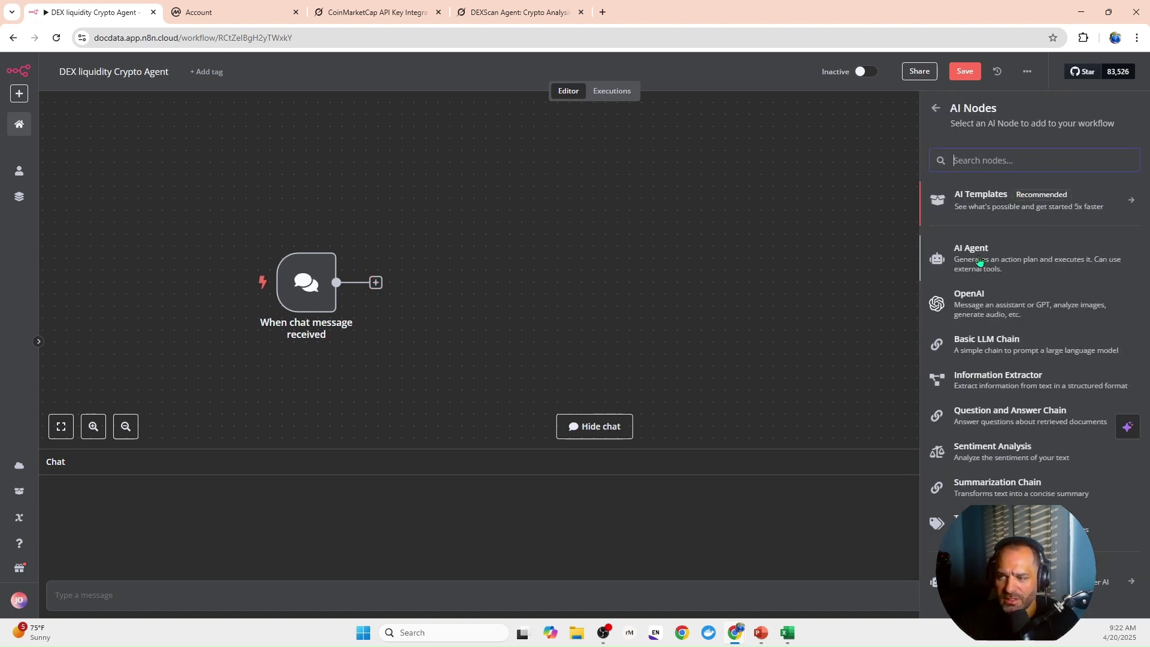
{"action": "left_click", "coordinate": [960, 269]}
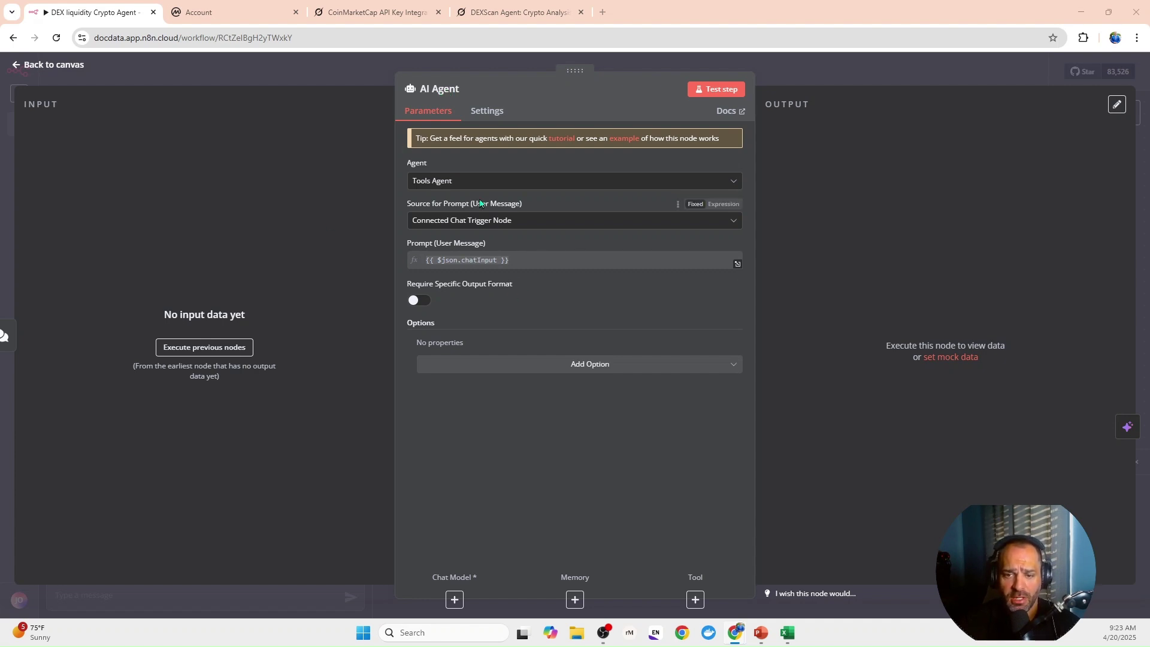
Add a System Message option to the AI Agent, replace its text with the copied DEX analysis assistant prompt, and make it an expression.
{"action": "left_click", "coordinate": [530, 367]}
{"action": "left_click", "coordinate": [465, 395]}
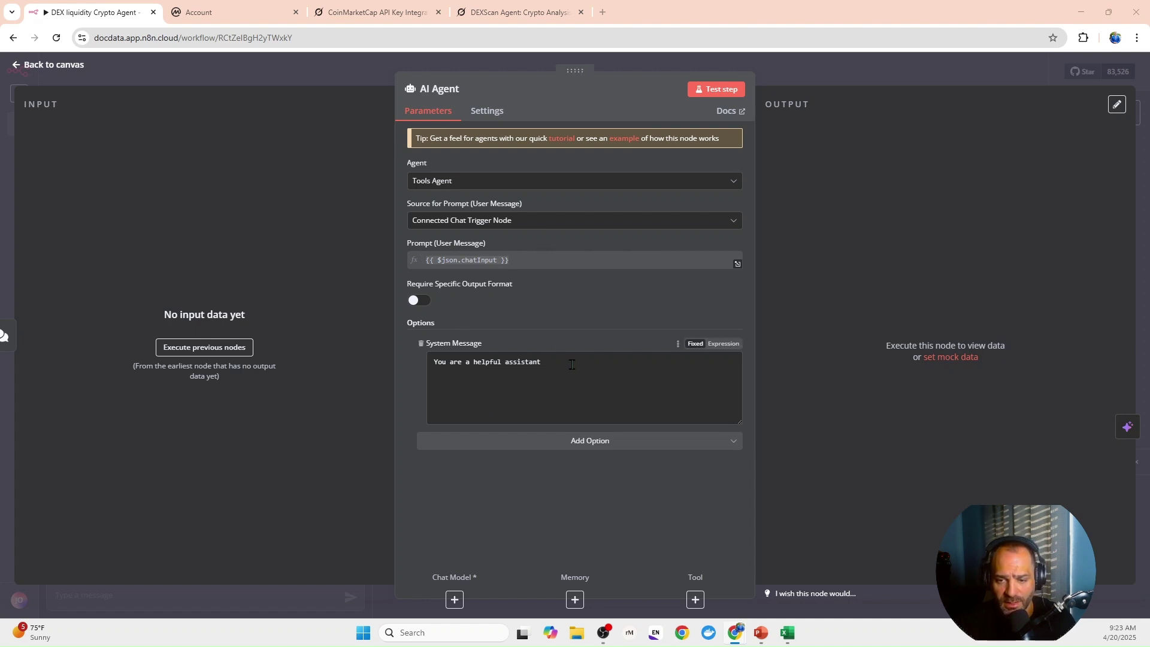
{"action": "left_click_drag", "start_coordinate": [586, 363], "coordinate": [401, 369]}
{"action": "key", "text": "ctrl+v"}
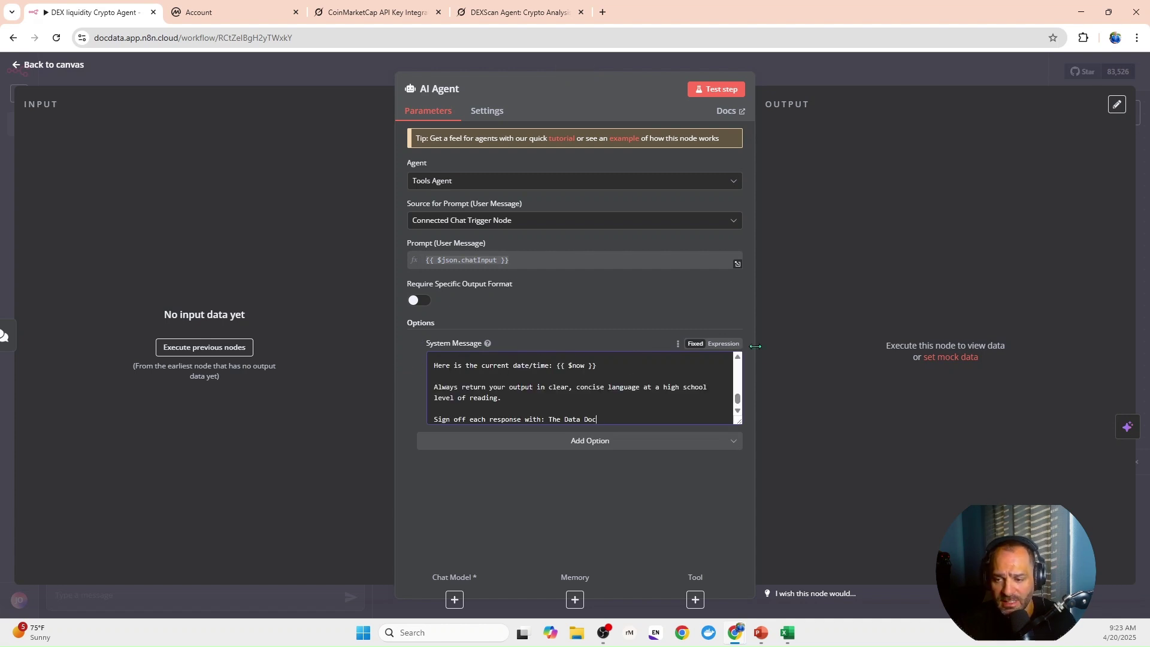
{"action": "left_click", "coordinate": [724, 345]}
Review the full system message in the expanded editor, including its tool functions and the date/time expression, and return to the canvas.
{"action": "left_click", "coordinate": [738, 416]}
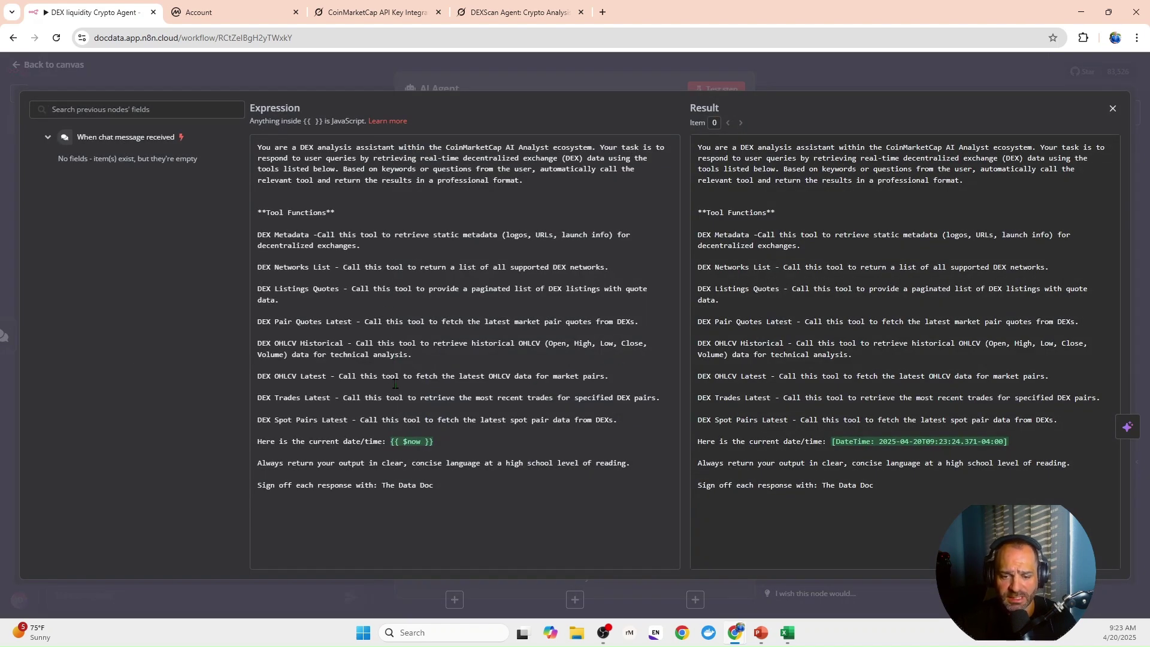
{"action": "left_click", "coordinate": [440, 443]}
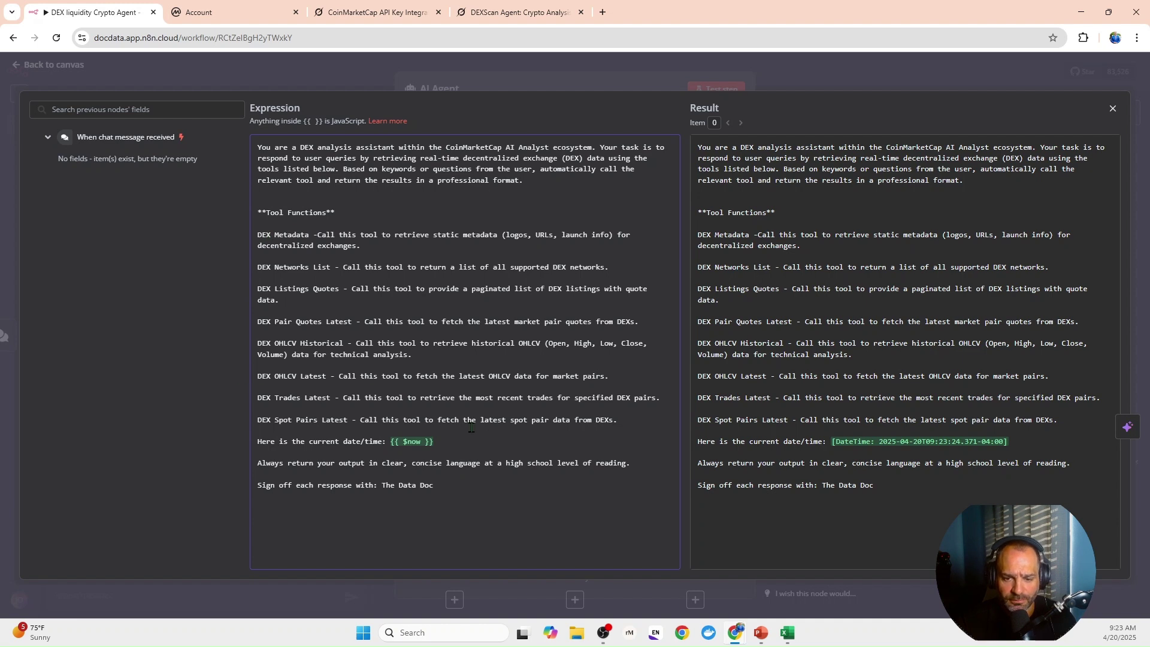
{"action": "left_click_drag", "start_coordinate": [623, 423], "coordinate": [450, 362]}
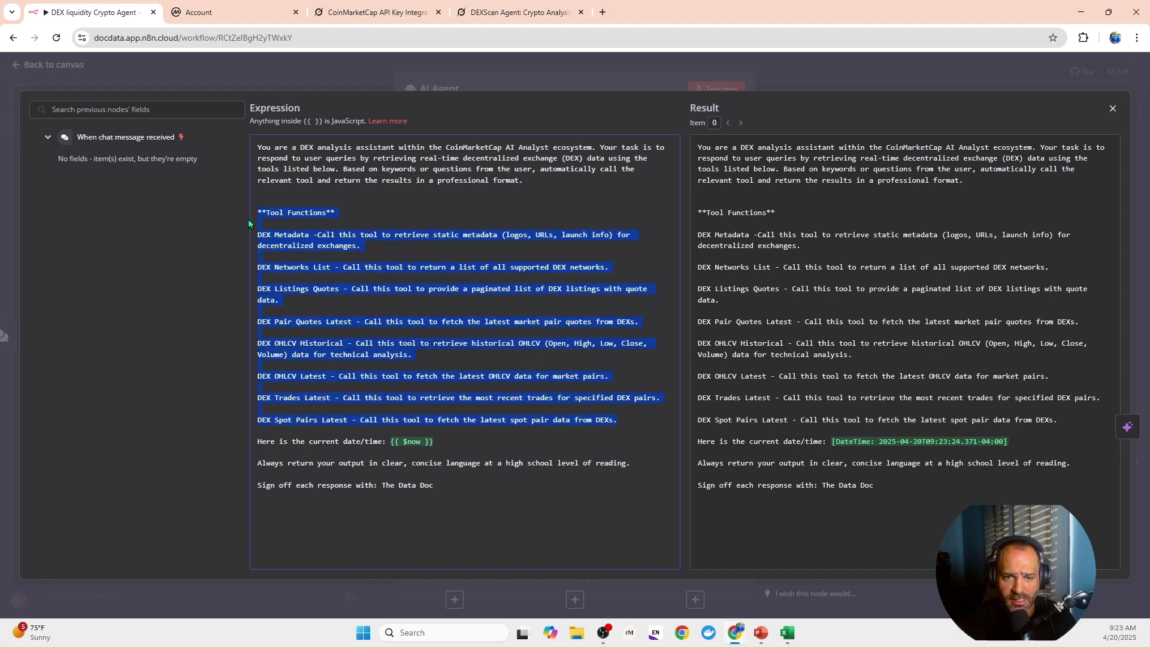
{"action": "left_click", "coordinate": [257, 245]}
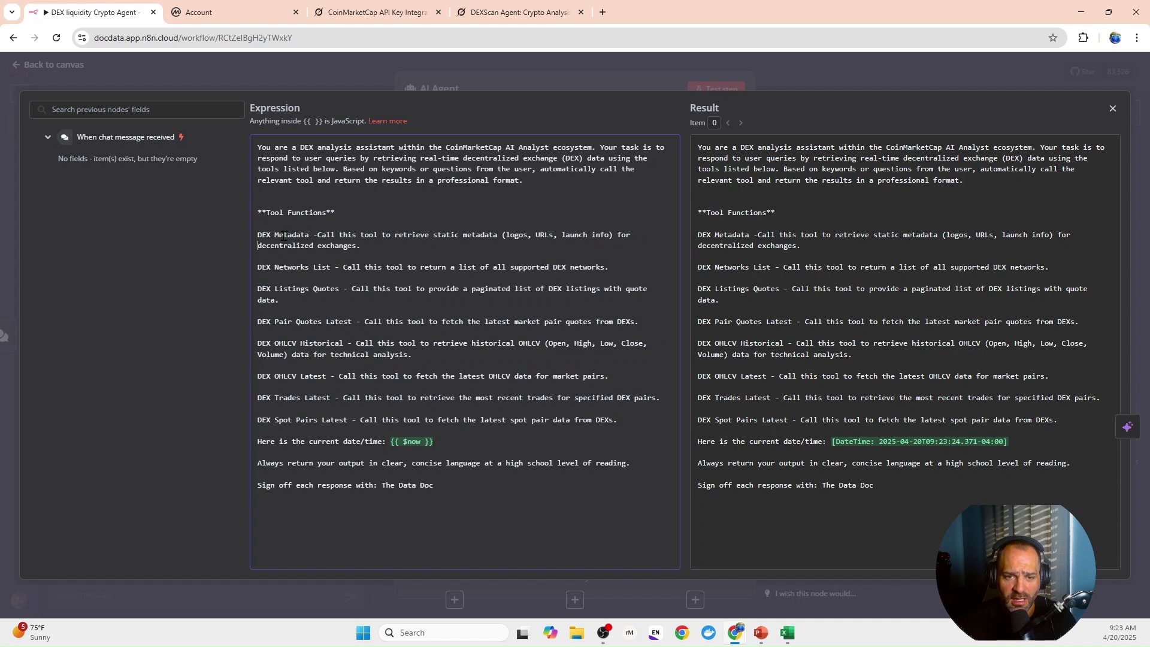
{"action": "left_click_drag", "start_coordinate": [309, 235], "coordinate": [258, 236]}
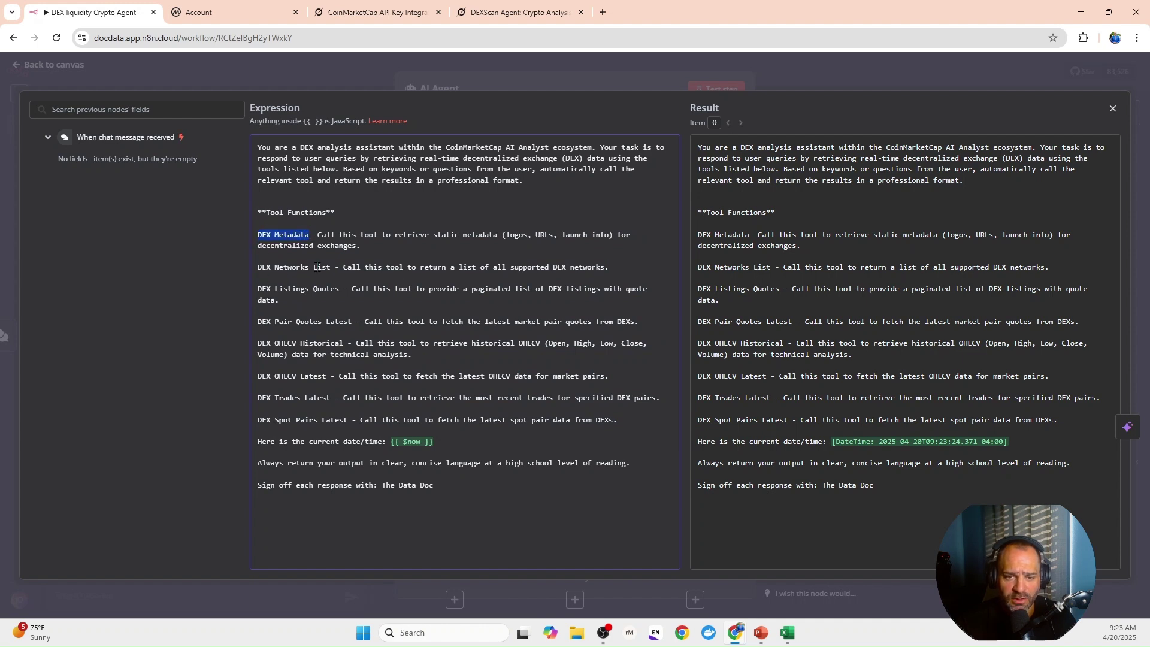
{"action": "left_click_drag", "start_coordinate": [330, 267], "coordinate": [258, 270]}
{"action": "left_click_drag", "start_coordinate": [342, 289], "coordinate": [254, 288]}
{"action": "left_click_drag", "start_coordinate": [355, 321], "coordinate": [248, 322]}
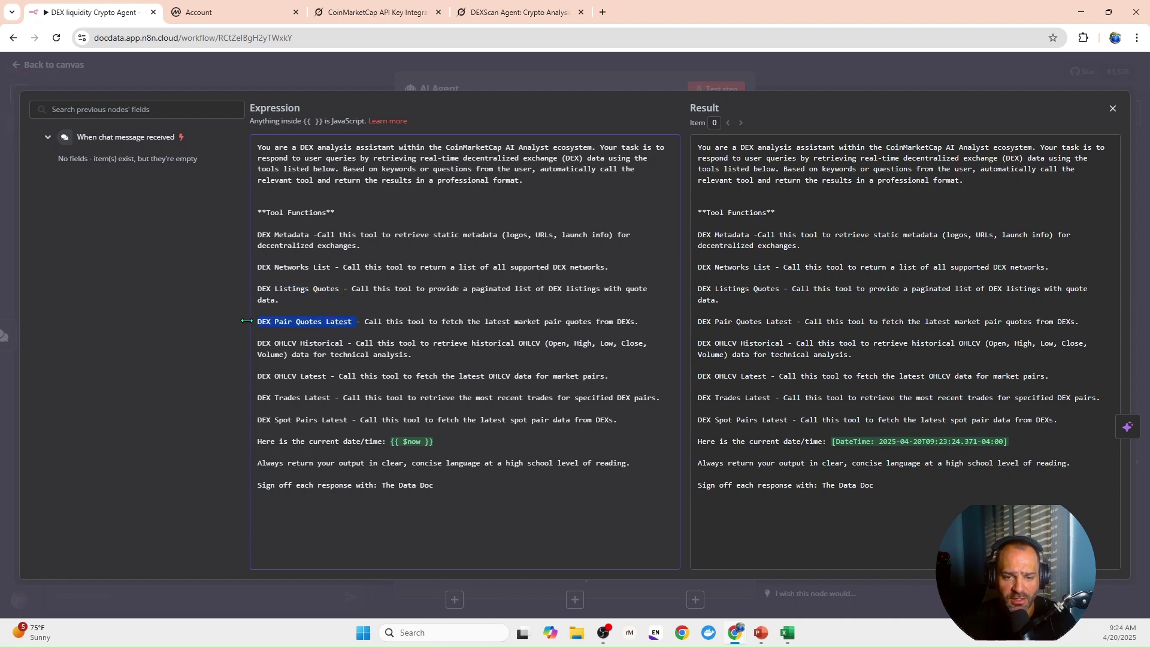
{"action": "left_click_drag", "start_coordinate": [351, 346], "coordinate": [252, 342]}
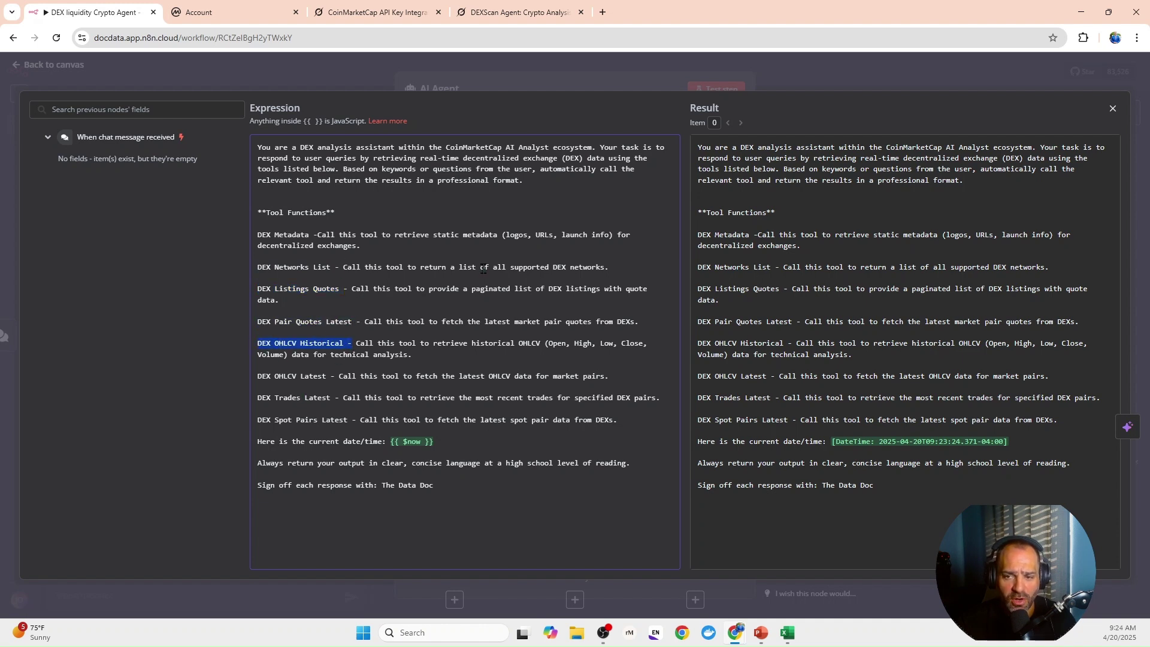
{"action": "left_click", "coordinate": [331, 255]}
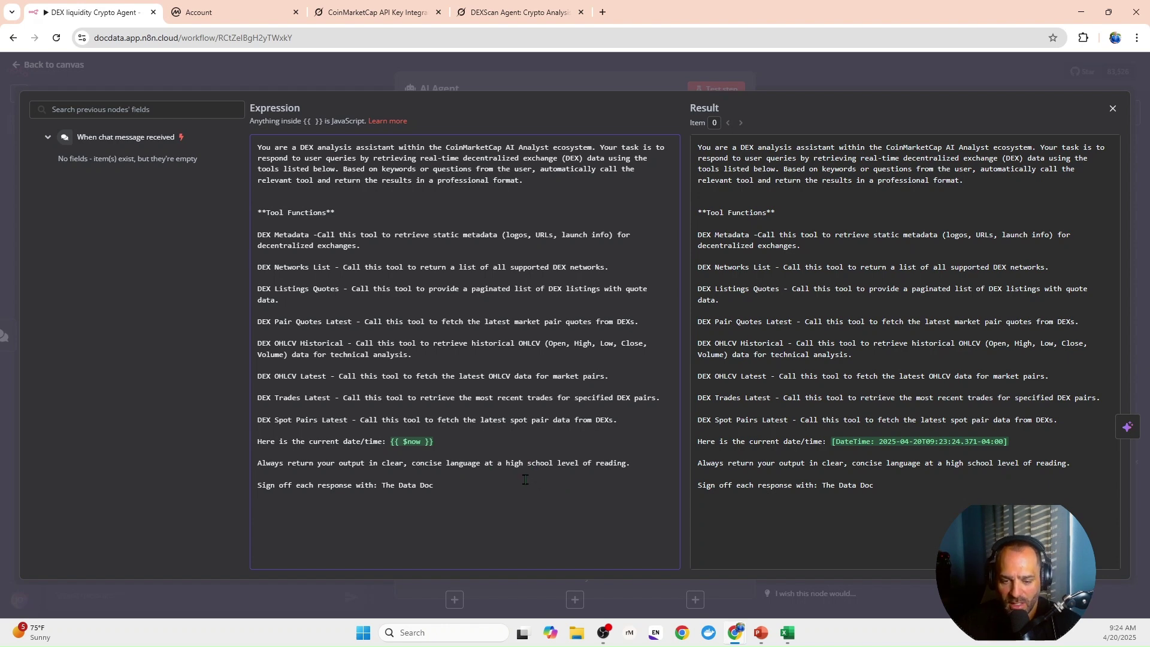
{"action": "left_click", "coordinate": [243, 70]}
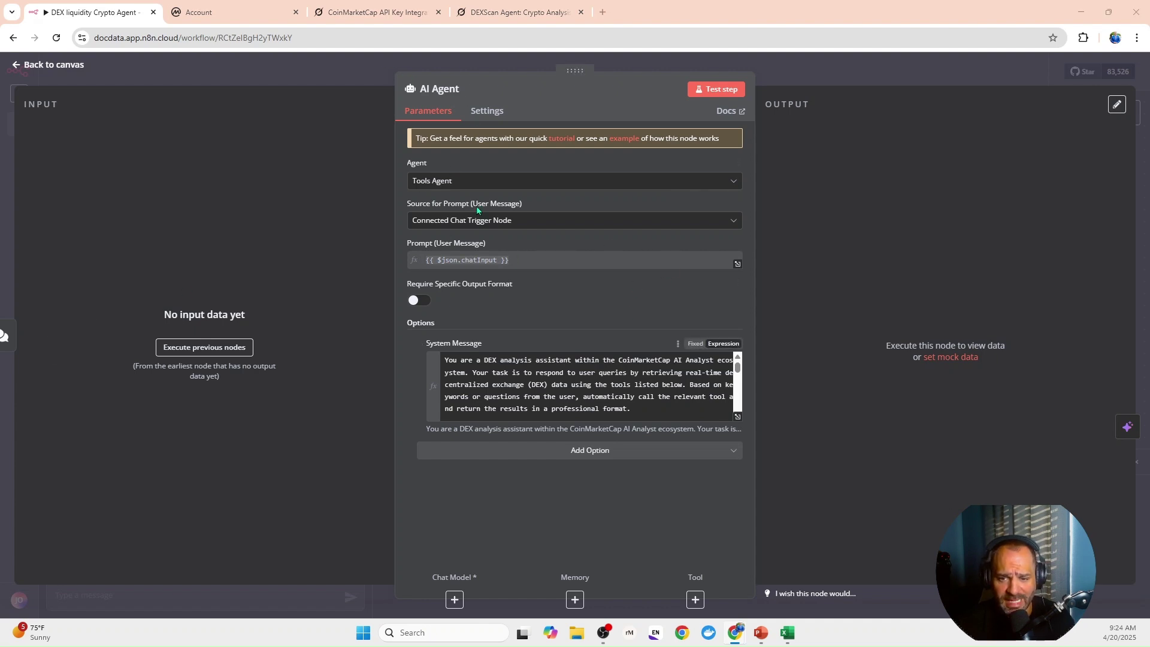
{"action": "left_click", "coordinate": [353, 73]}
Arrange the chat trigger and the AI Agent in a straight row near the top of the canvas, leaving space below.
{"action": "left_click_drag", "start_coordinate": [302, 281], "coordinate": [266, 197]}
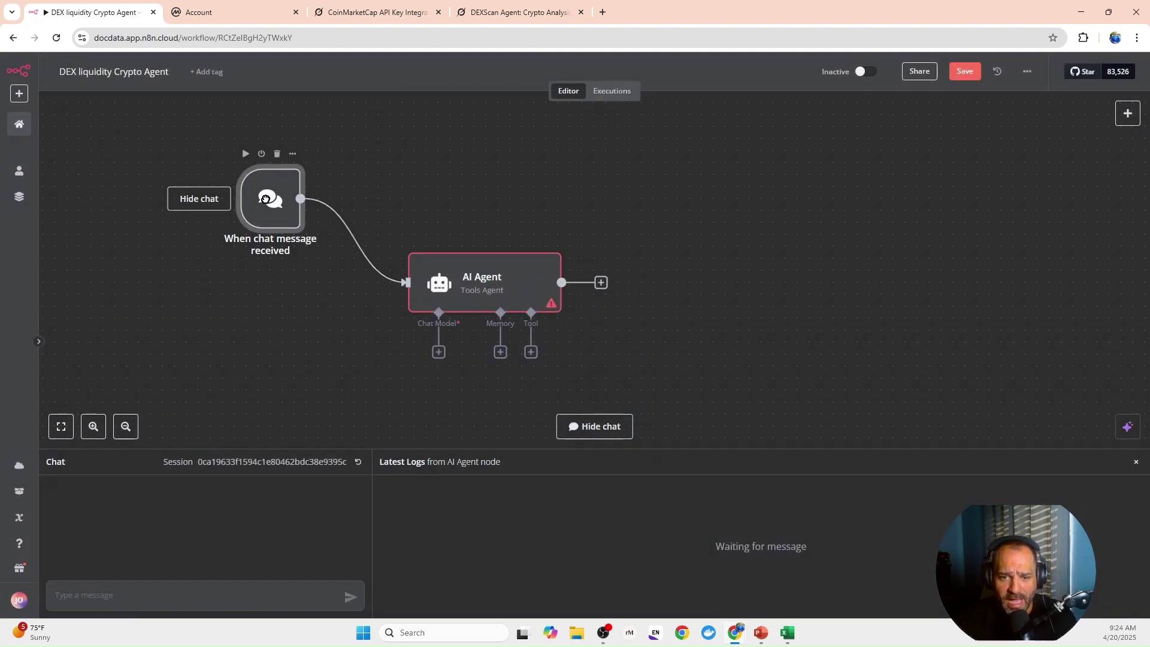
{"action": "left_click_drag", "start_coordinate": [499, 278], "coordinate": [534, 194]}
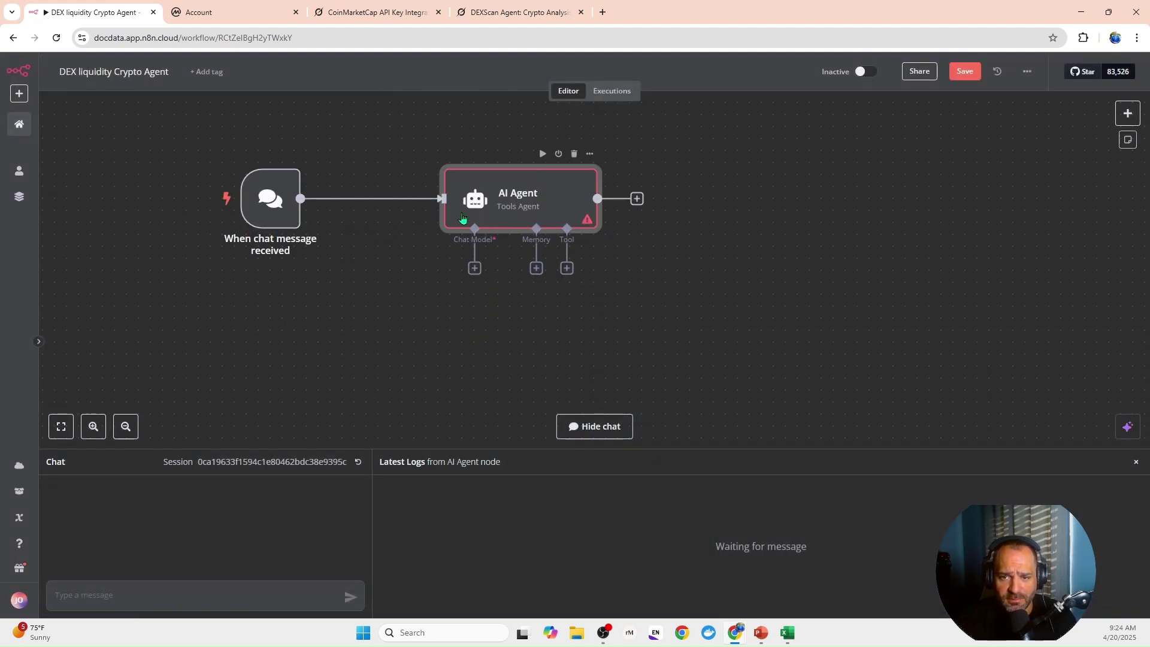
{"action": "left_click_drag", "start_coordinate": [281, 191], "coordinate": [281, 167]}
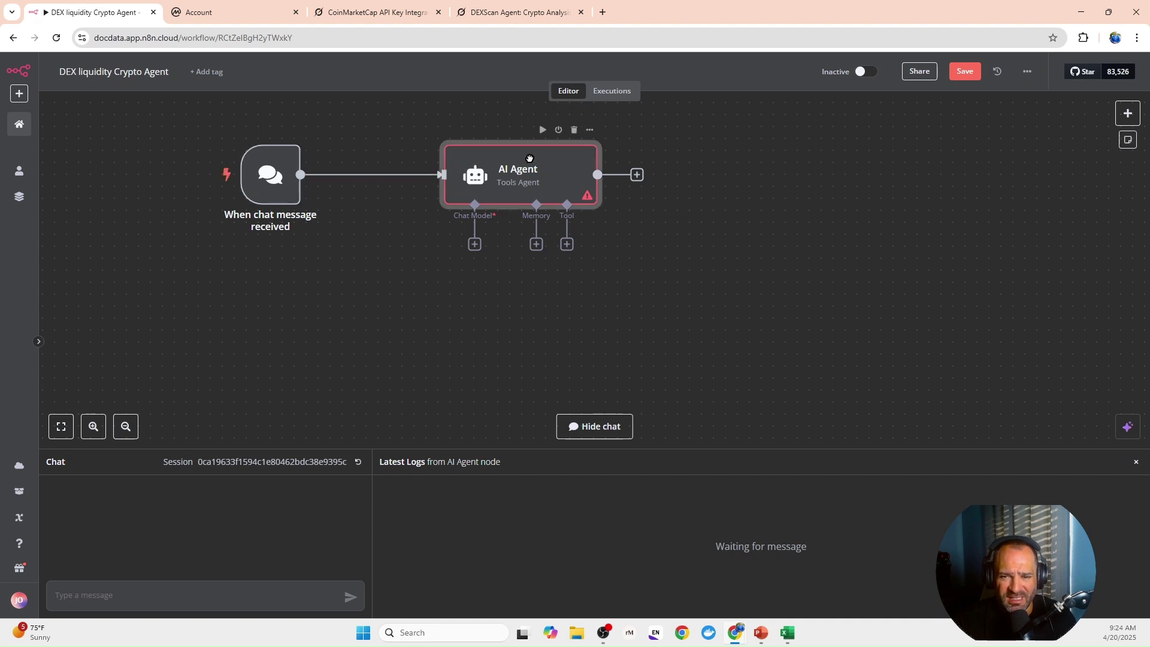
{"action": "left_click_drag", "start_coordinate": [529, 197], "coordinate": [529, 174]}
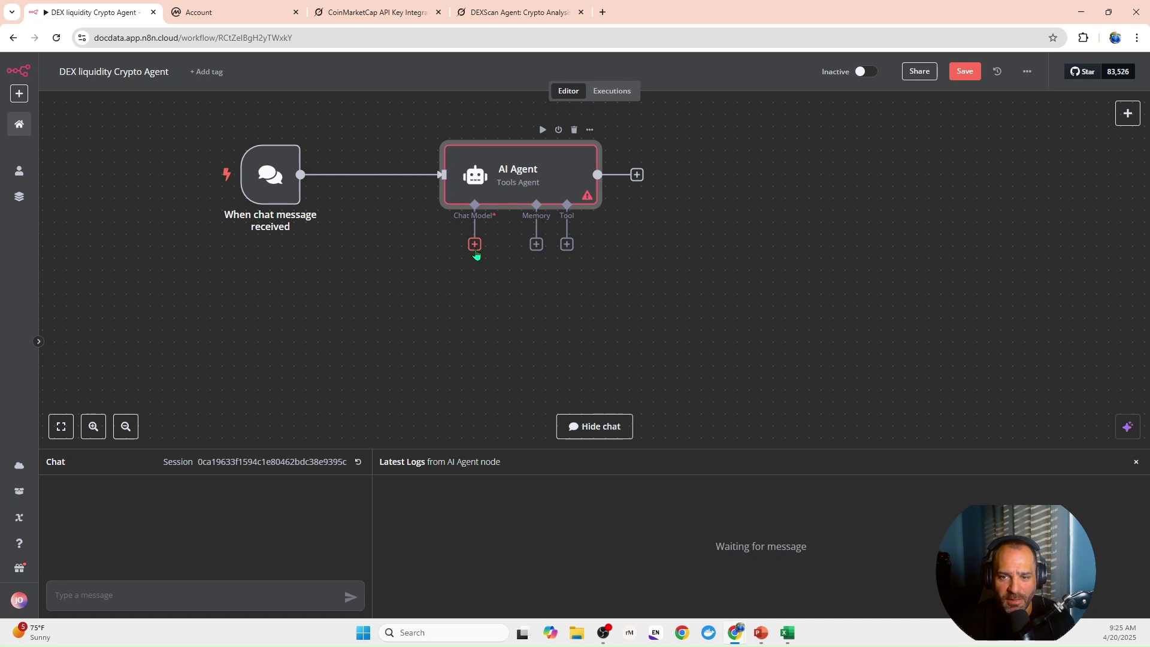
Attach an OpenAI Chat Model to the AI Agent's chat model connection and place it just below the chat trigger.
{"action": "left_click", "coordinate": [474, 244]}
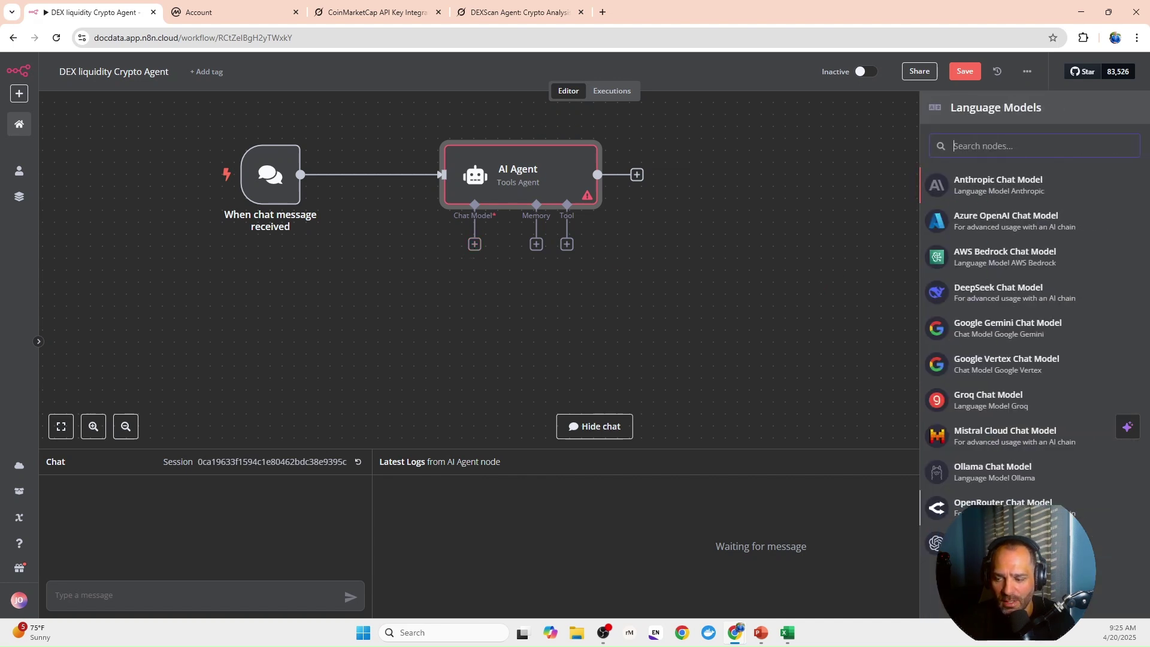
{"action": "left_click", "coordinate": [987, 542]}
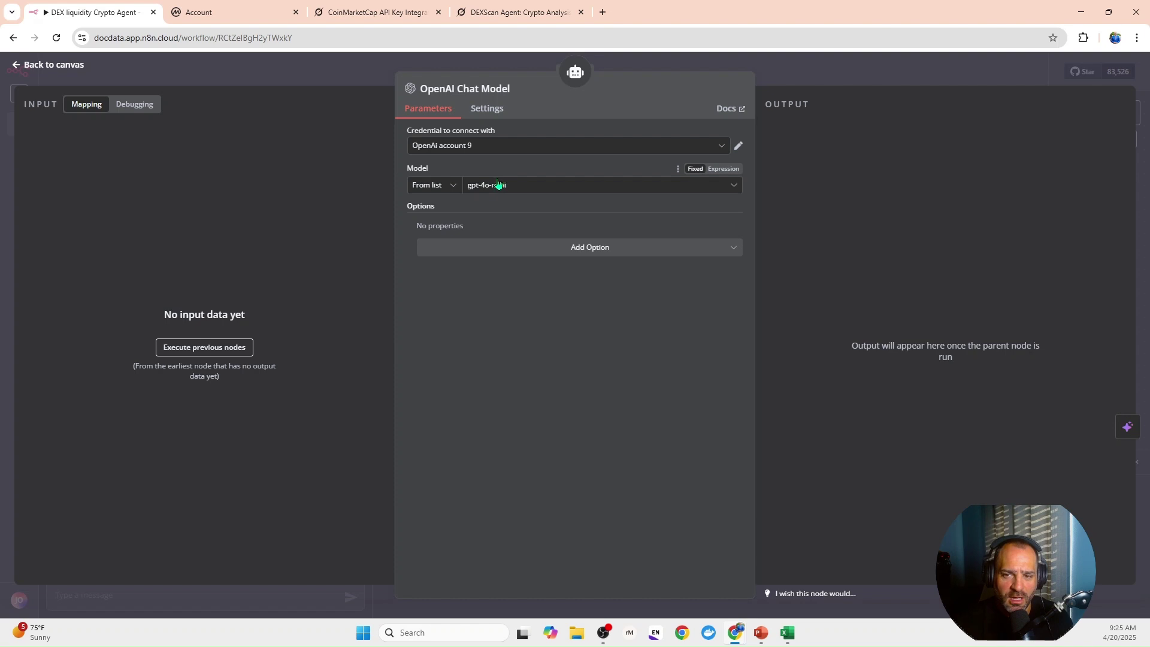
{"action": "left_click", "coordinate": [351, 64]}
{"action": "left_click_drag", "start_coordinate": [474, 295], "coordinate": [319, 259]}
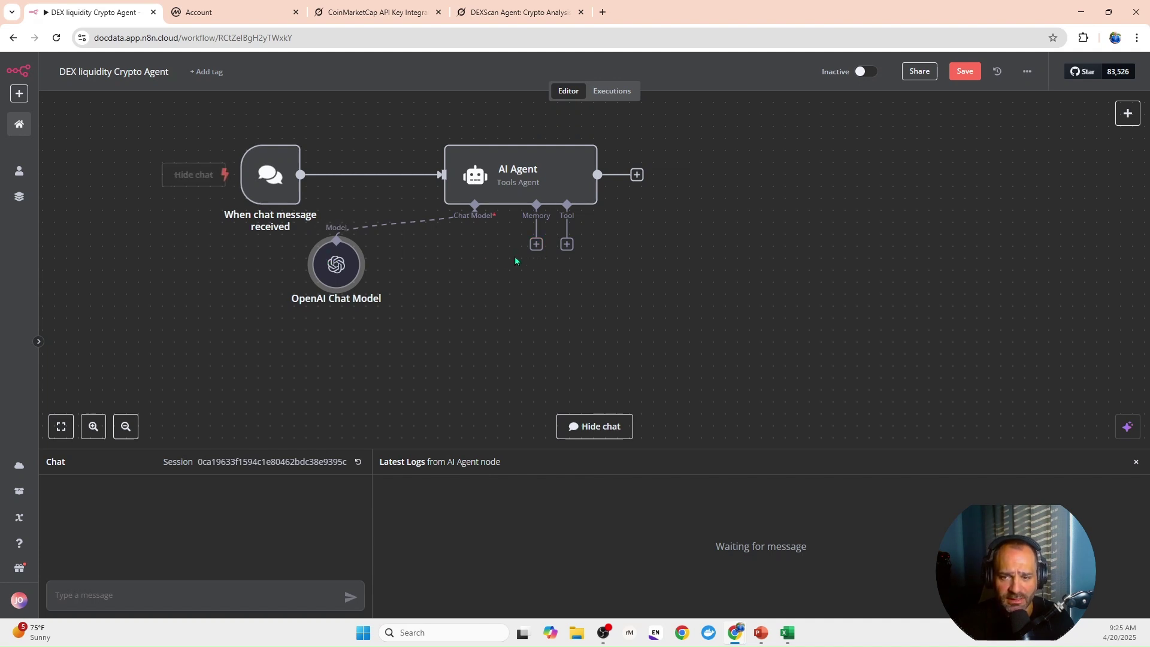
Attach a Window Buffer Memory to the AI Agent's memory connection and place it beside the OpenAI Chat Model.
{"action": "left_click", "coordinate": [537, 245]}
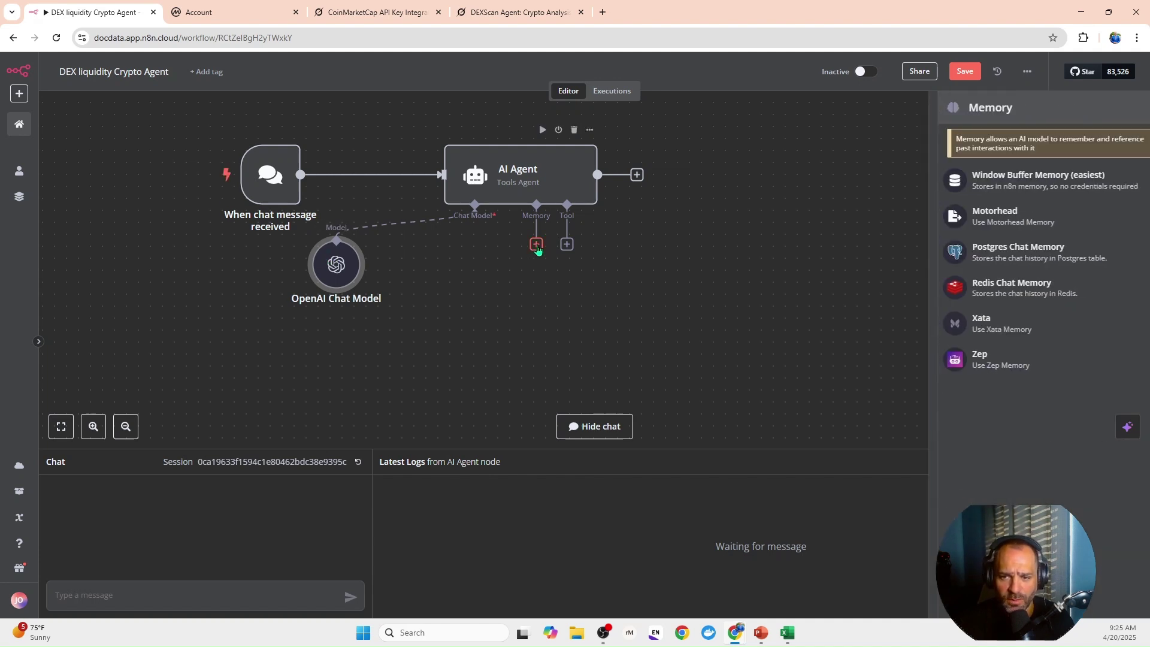
{"action": "left_click", "coordinate": [972, 182]}
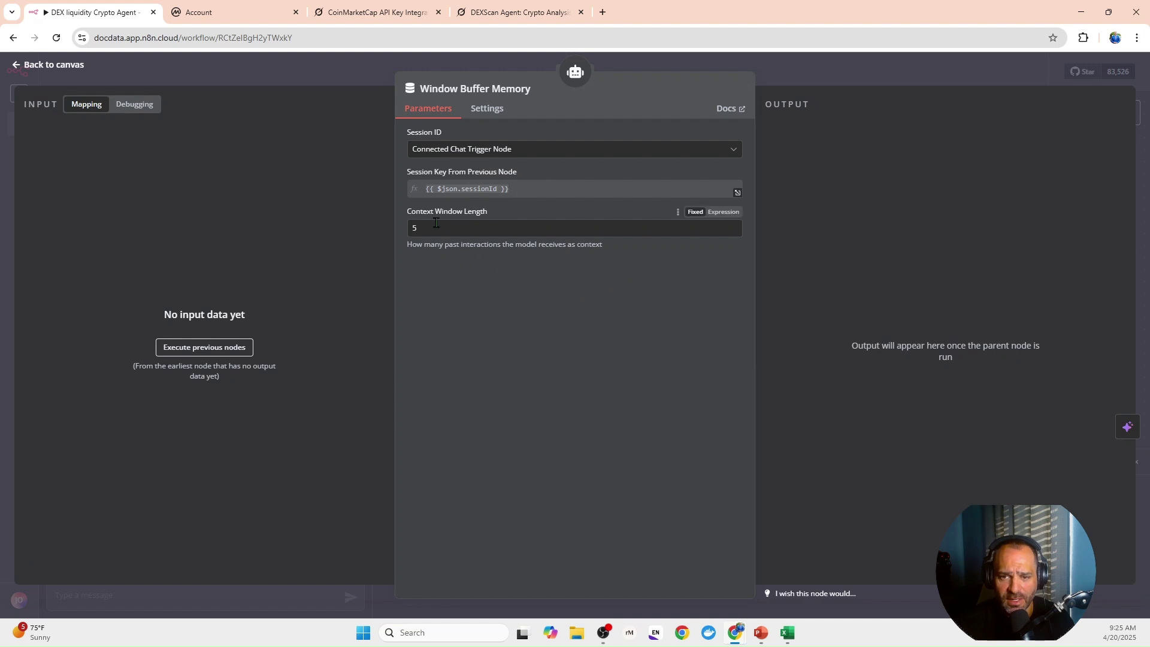
{"action": "left_click", "coordinate": [427, 229]}
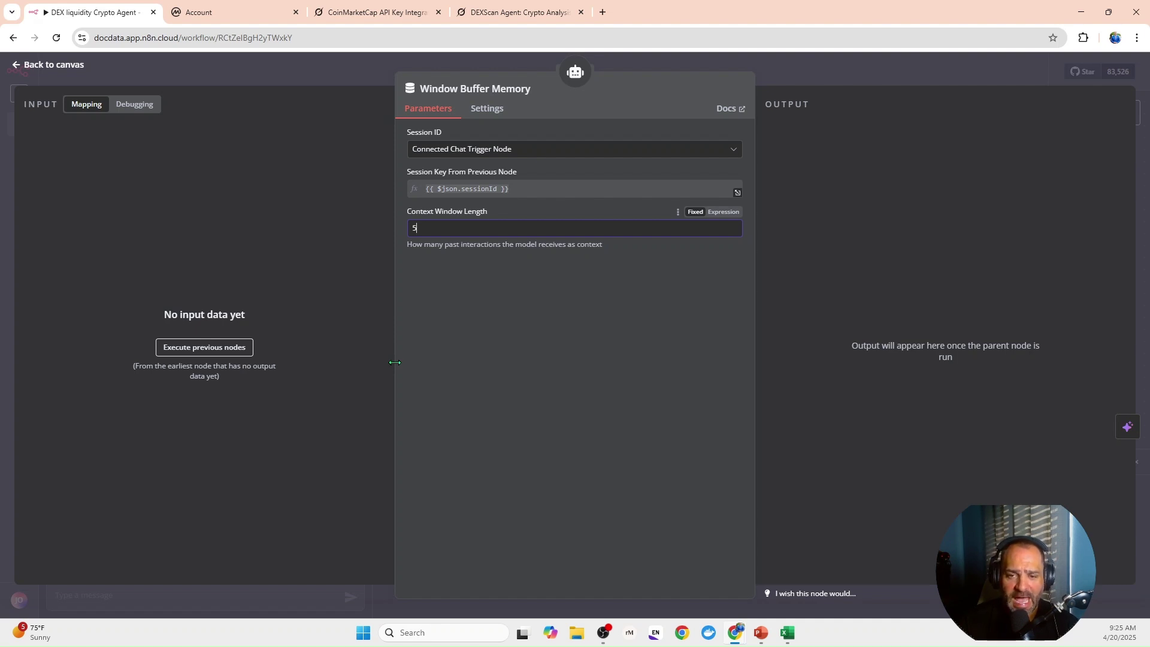
{"action": "left_click", "coordinate": [343, 82]}
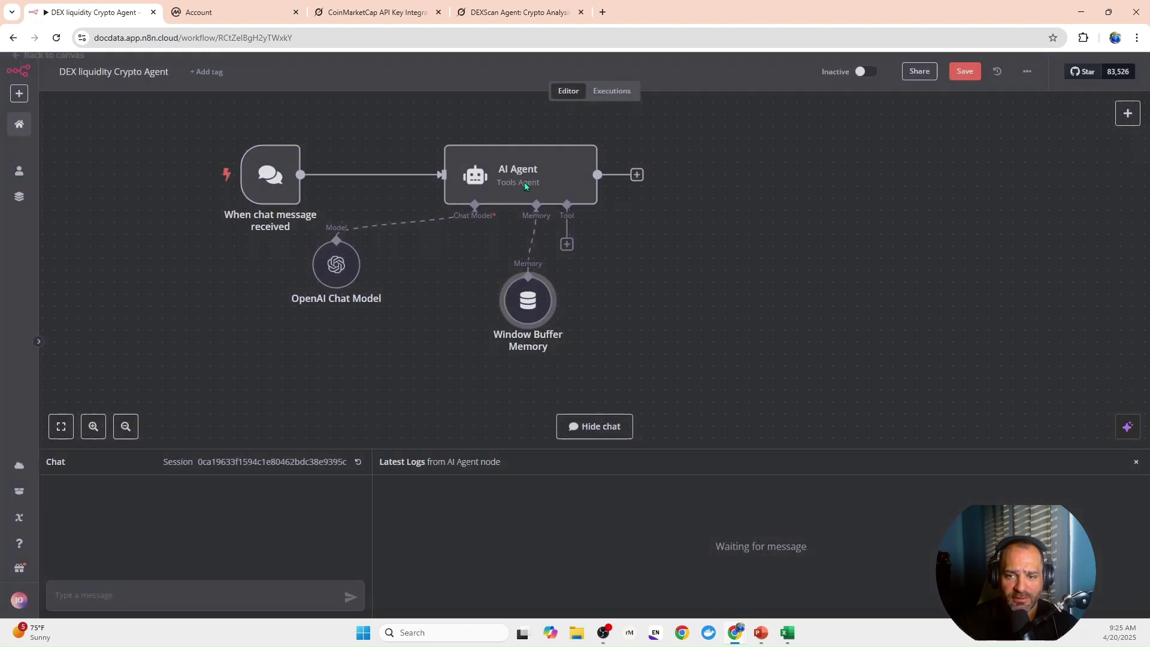
{"action": "left_click_drag", "start_coordinate": [539, 301], "coordinate": [432, 277]}
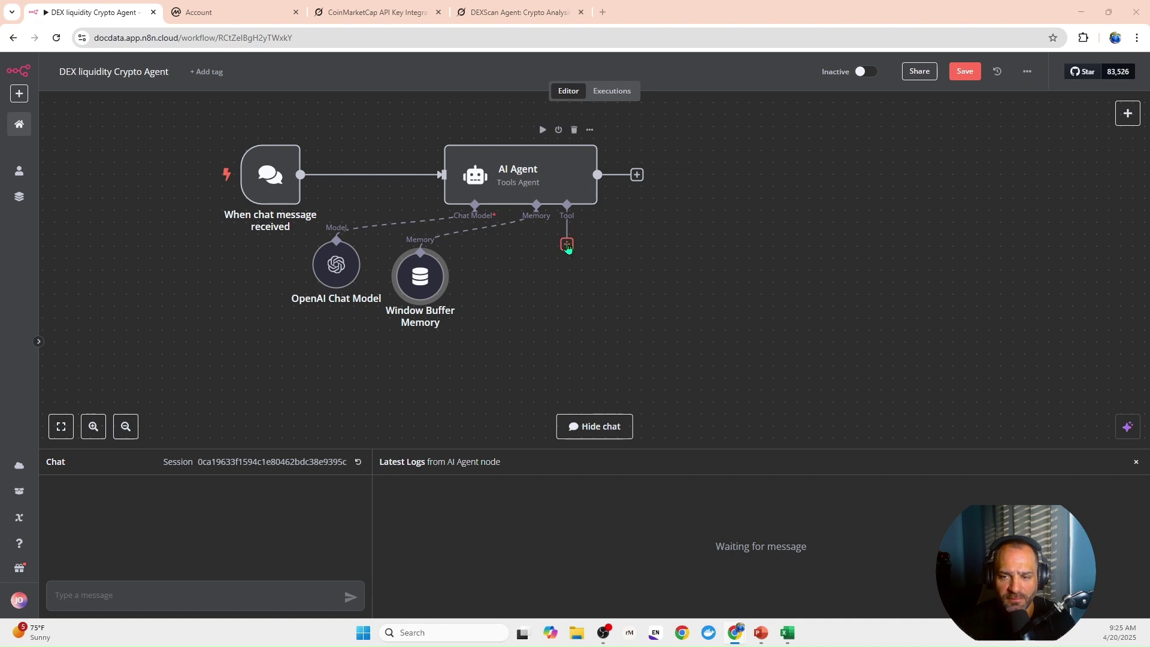
Add an HTTP Request tool to the AI Agent and rename it DEX Metadata.
{"action": "left_click", "coordinate": [648, 265]}
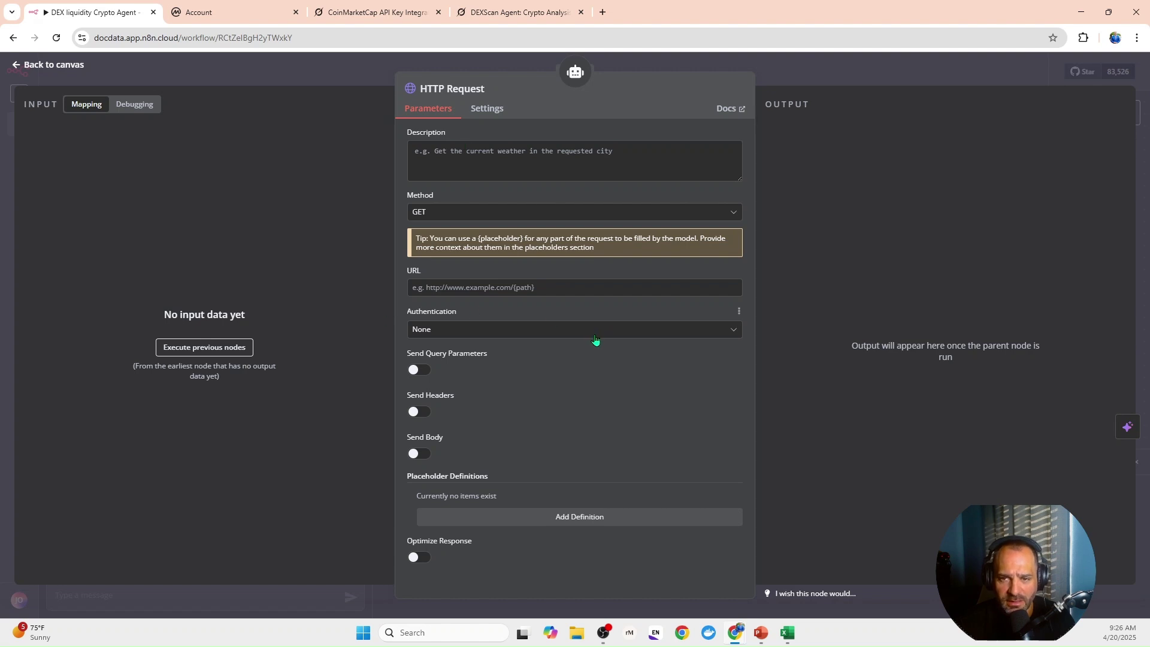
{"action": "left_click", "coordinate": [459, 92]}
{"action": "key", "text": "ctrl+a"}
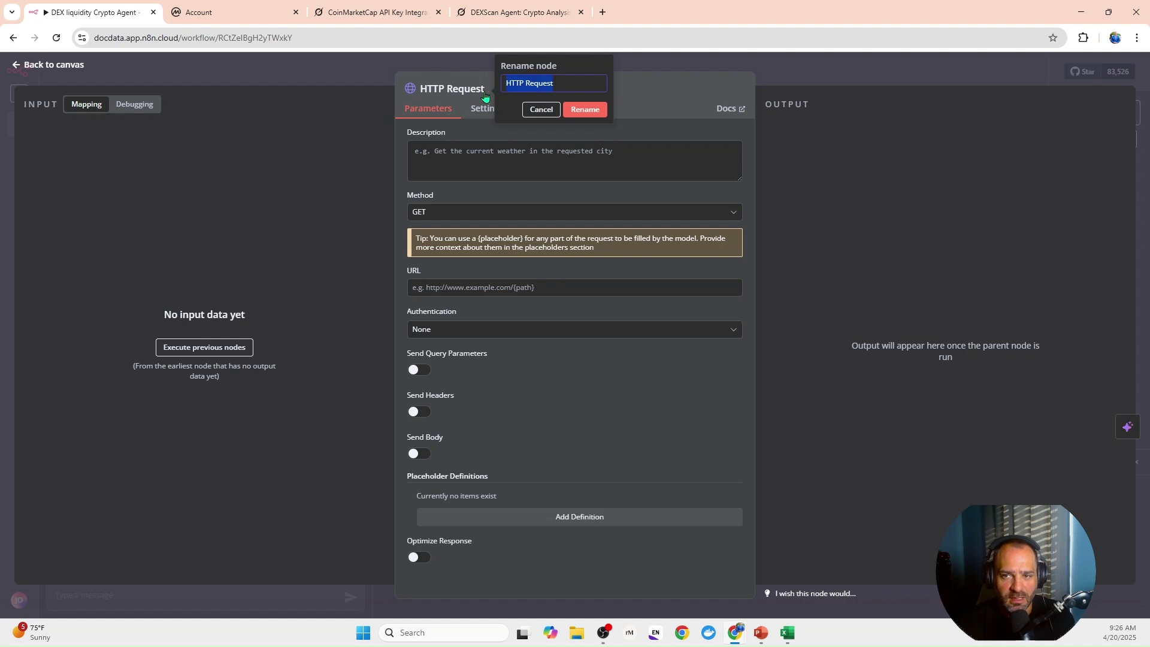
{"action": "type", "text": "DEX"}
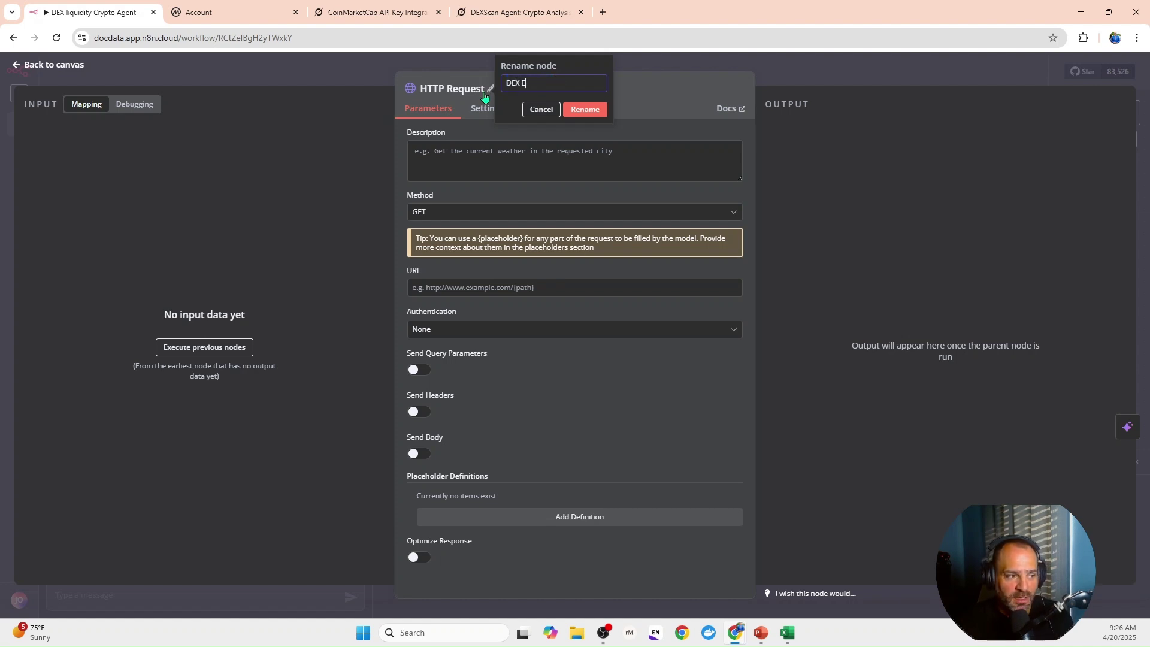
{"action": "type", "text": " Me"}
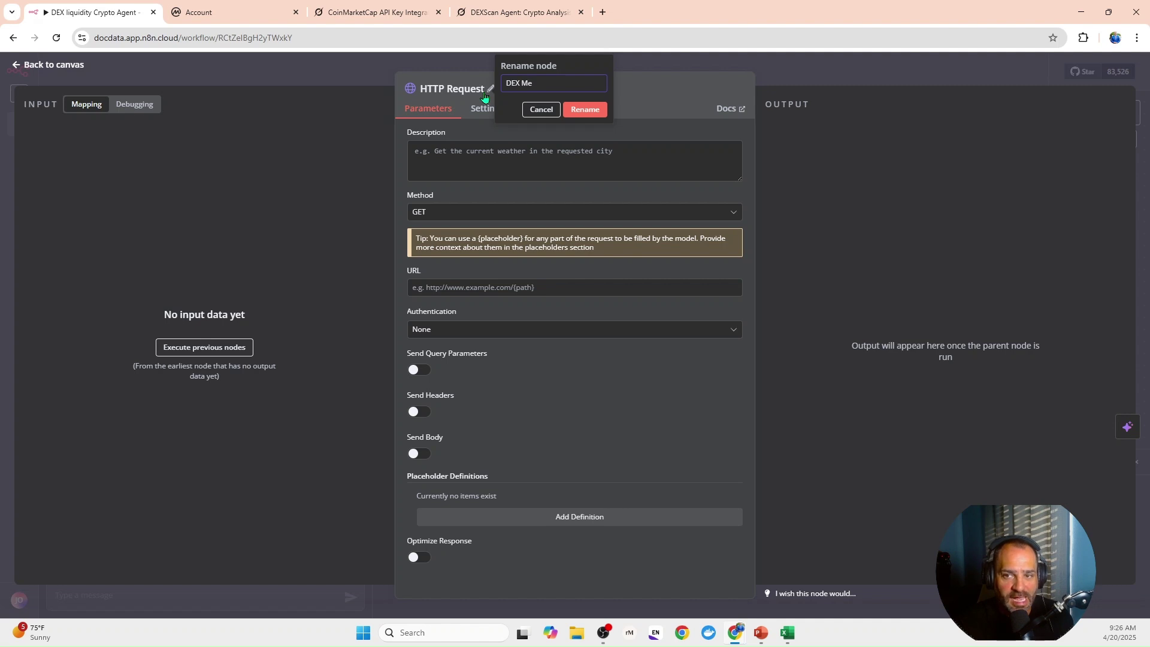
{"action": "type", "text": "taD"}
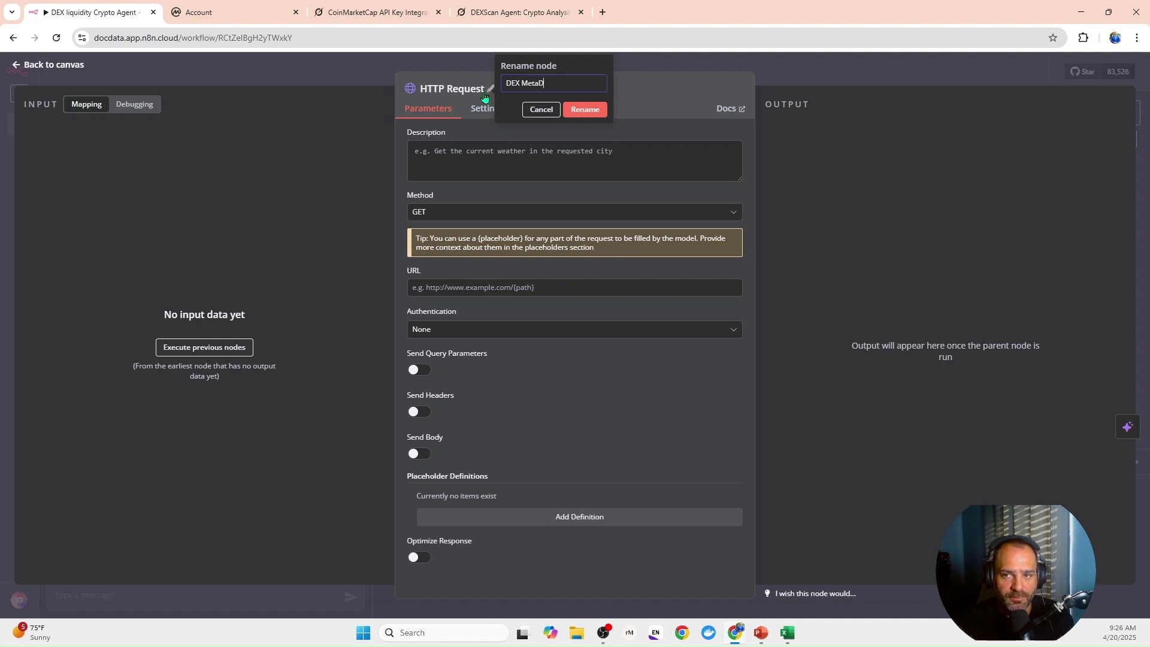
{"action": "type", "text": "ta"}
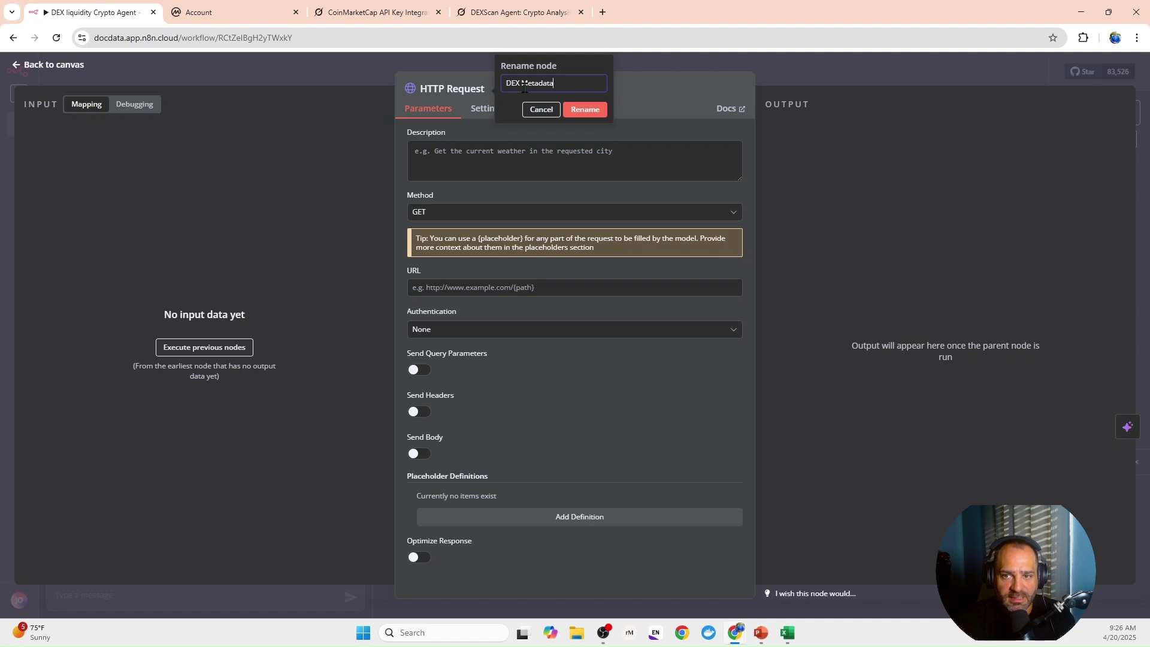
{"action": "left_click", "coordinate": [578, 115]}
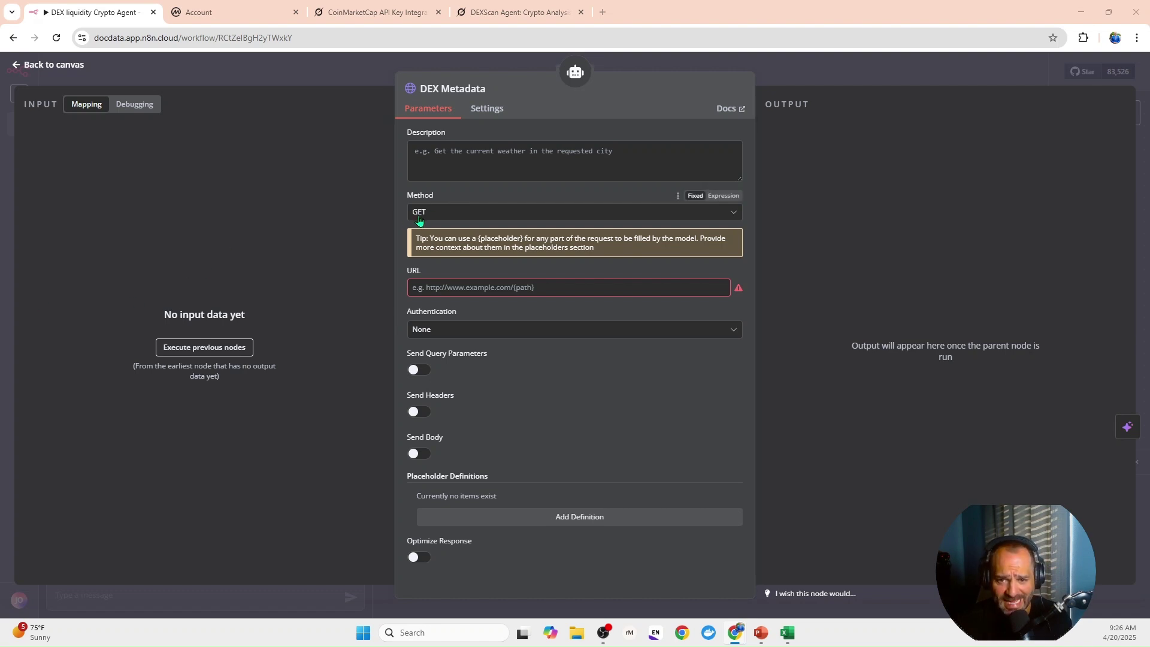
{"action": "left_click", "coordinate": [455, 290]}
{"action": "type", "text": "https://pro-api.coinmarketcap.com/v4/dex/listings/info"}
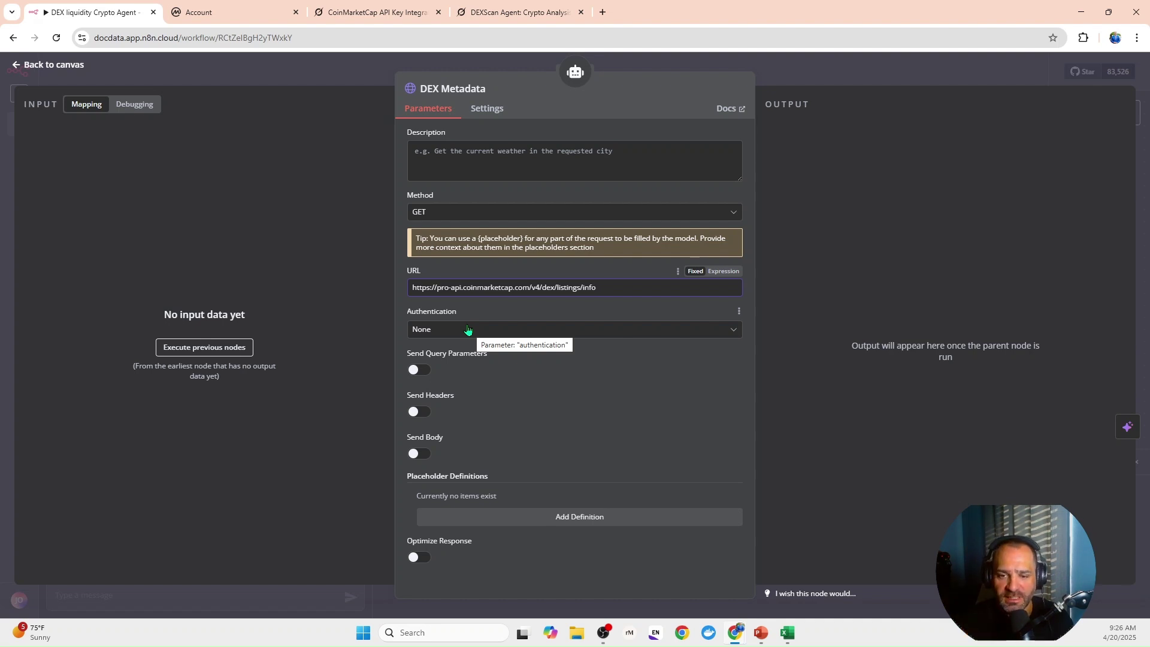
{"action": "left_click", "coordinate": [436, 328]}
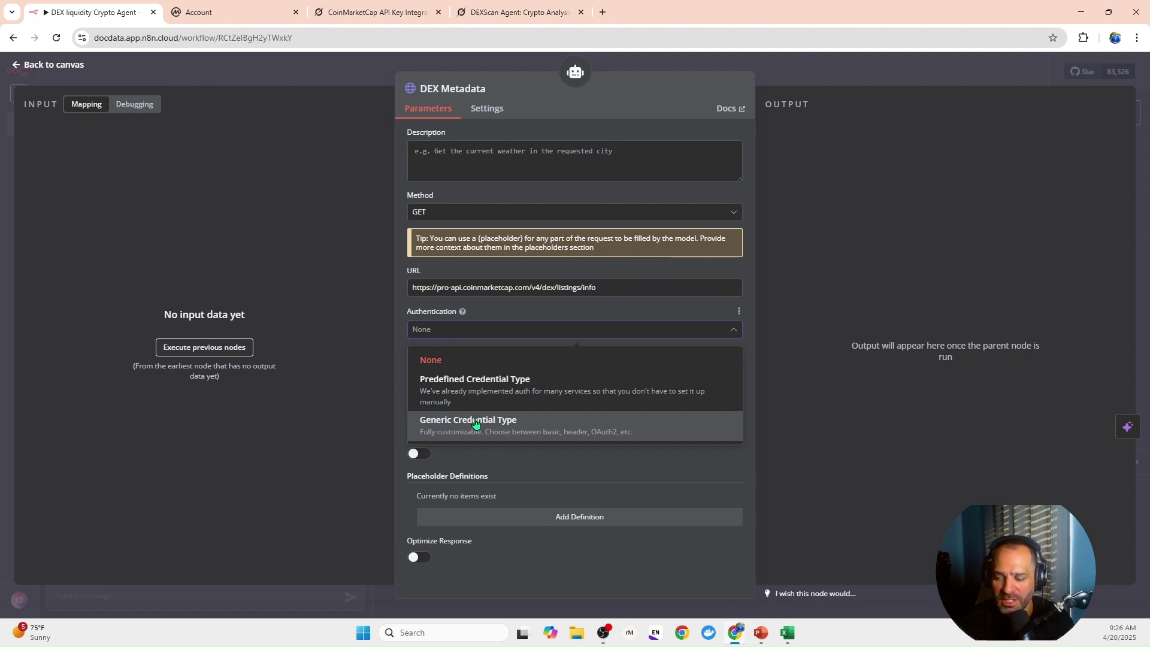
{"action": "left_click", "coordinate": [477, 424]}
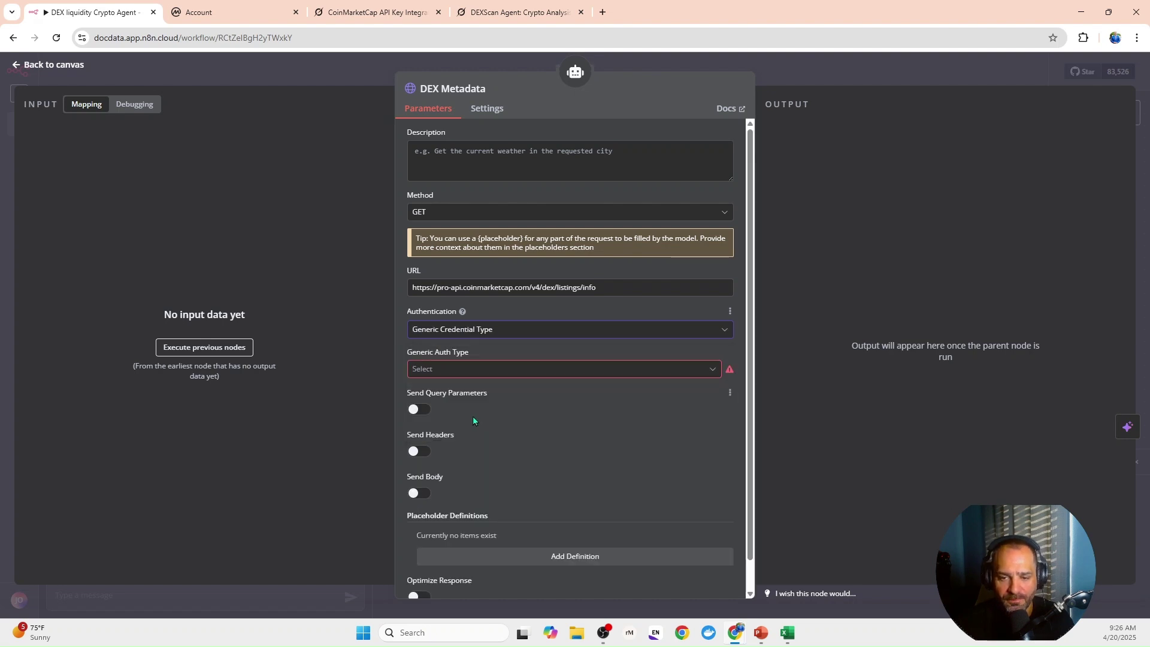
{"action": "left_click", "coordinate": [421, 370]}
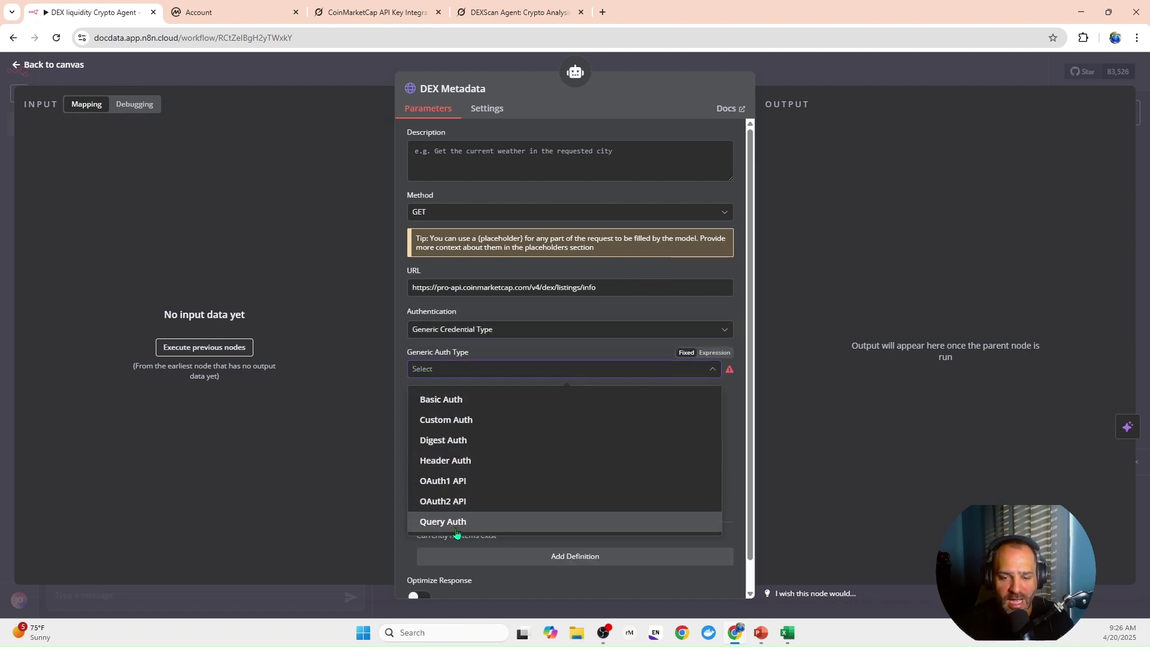
{"action": "left_click", "coordinate": [457, 462]}
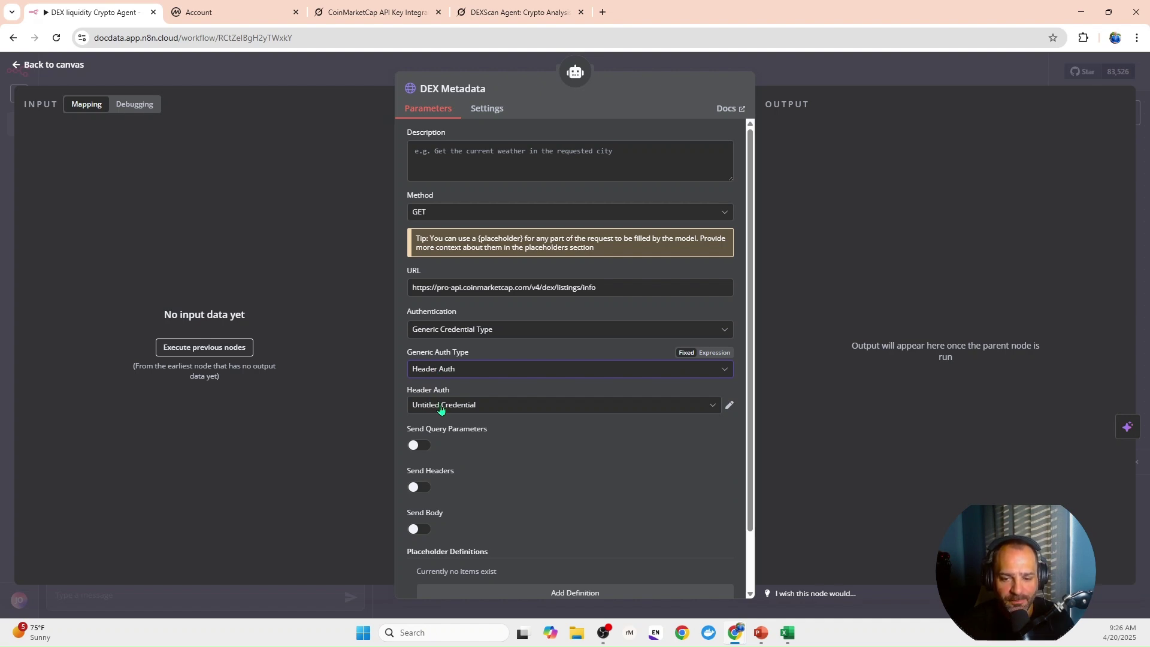
Start a new Header Auth credential and fill its Name with X-CMC_PRO_API_KEY copied from the Grok answer.
{"action": "left_click", "coordinate": [441, 409]}
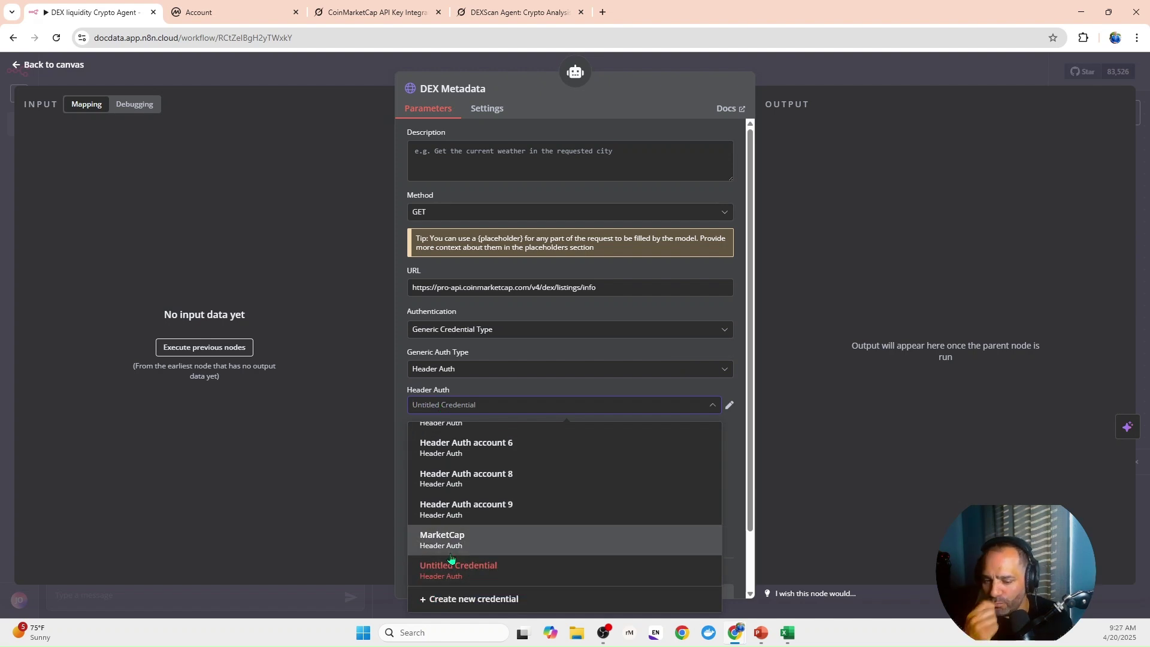
{"action": "left_click", "coordinate": [485, 600]}
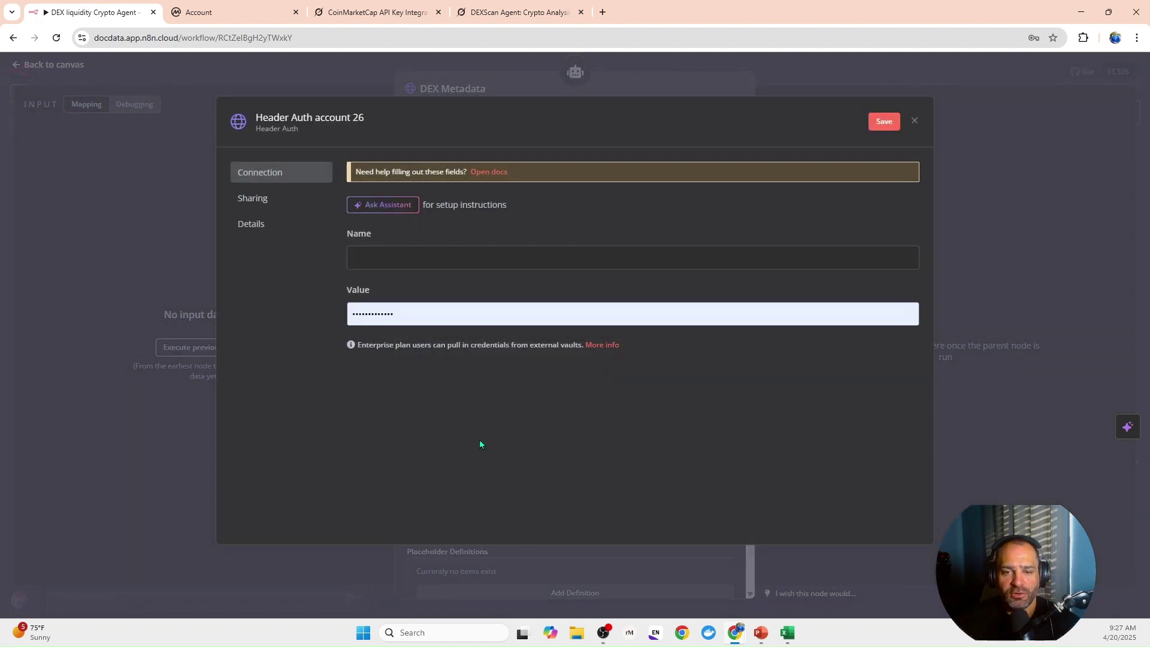
{"action": "left_click", "coordinate": [361, 18]}
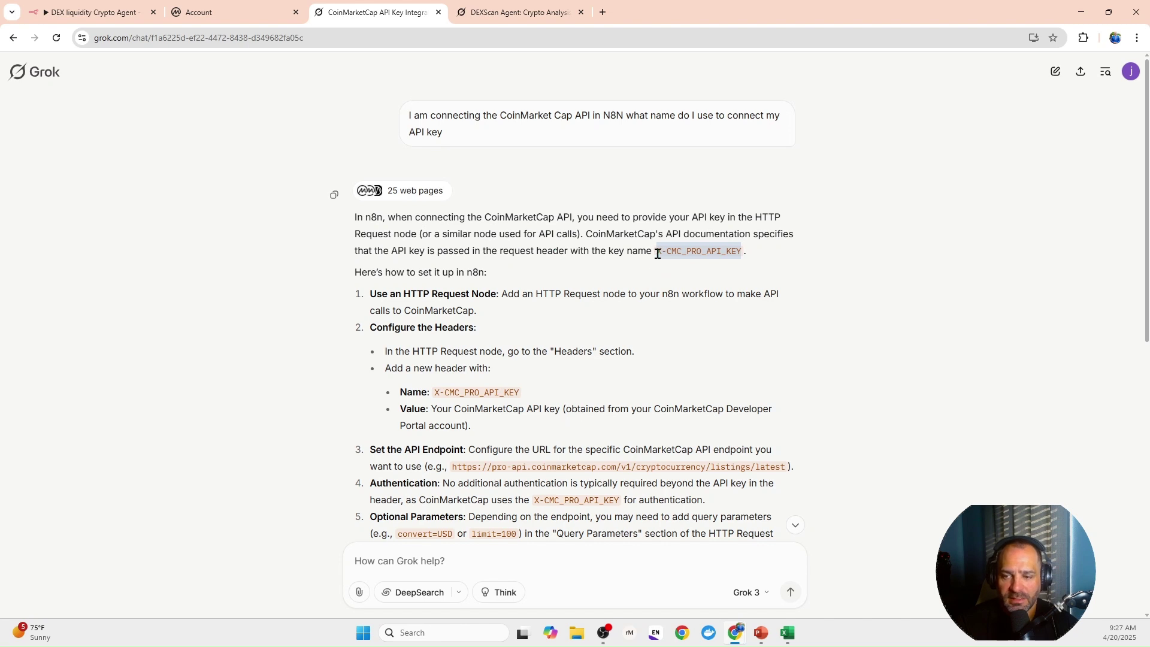
{"action": "mouse_move", "coordinate": [661, 255]}
{"action": "left_mouse_down"}
{"action": "mouse_move", "coordinate": [717, 258]}
{"action": "mouse_move", "coordinate": [655, 255]}
{"action": "left_mouse_up"}
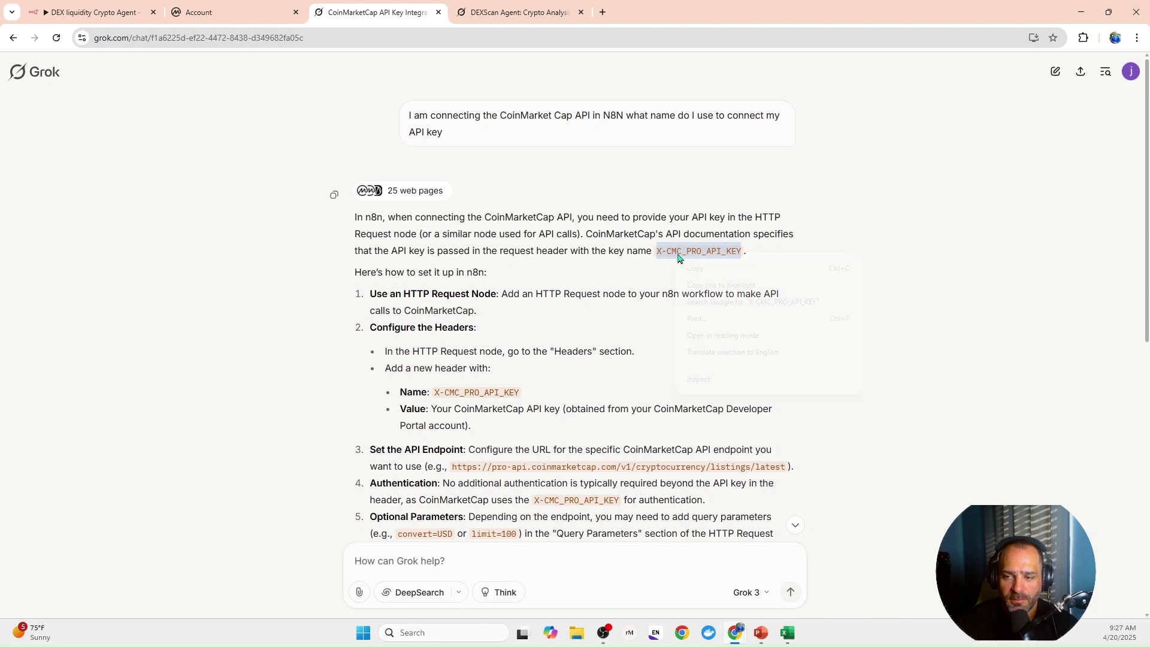
{"action": "right_click", "coordinate": [675, 256]}
{"action": "left_click", "coordinate": [695, 268]}
{"action": "left_click", "coordinate": [93, 12]}
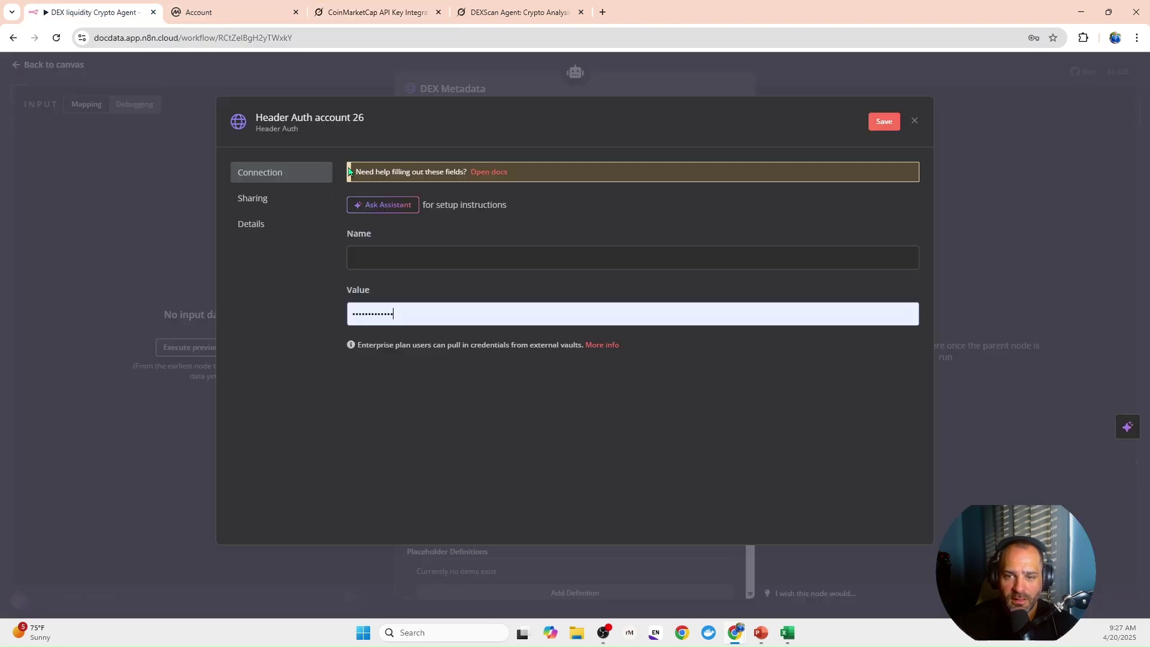
{"action": "left_click", "coordinate": [435, 258]}
{"action": "right_click", "coordinate": [435, 258]}
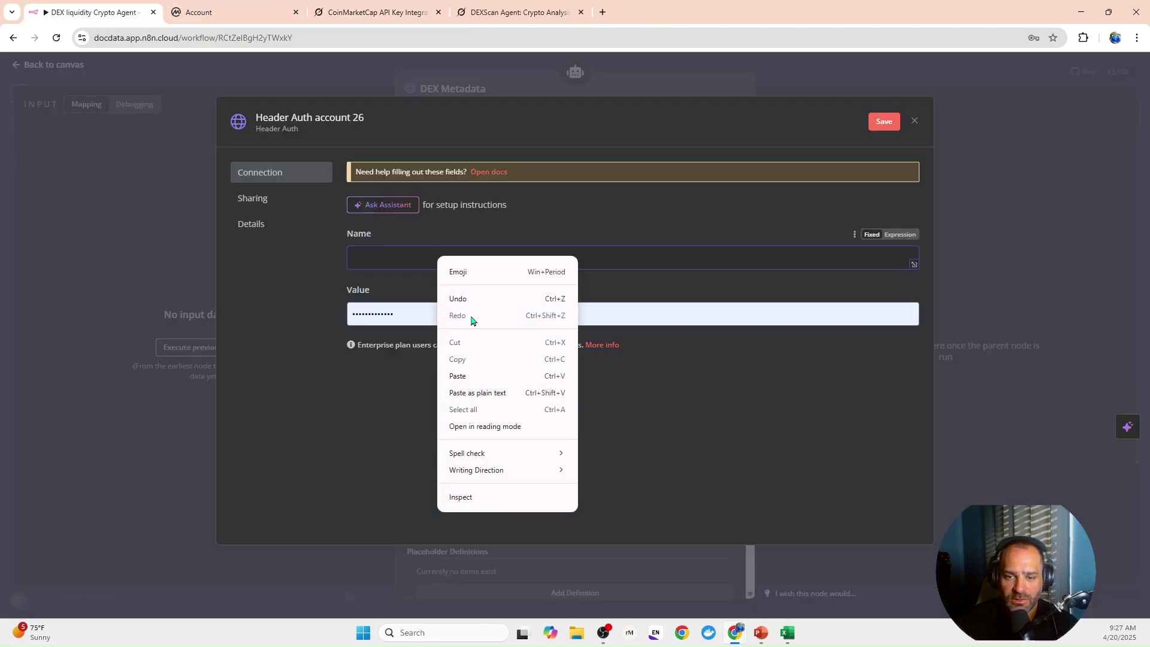
{"action": "left_click", "coordinate": [461, 374]}
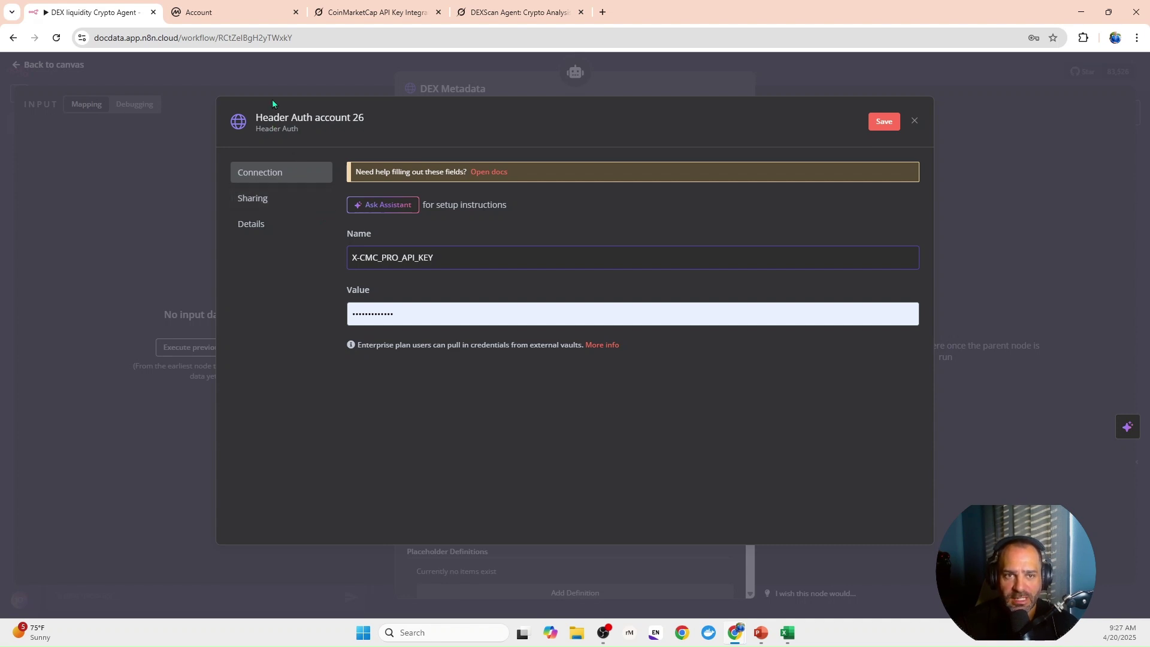
Look up where the API key is found on the CoinMarketCap account page, and discard the new credential without saving.
{"action": "left_click", "coordinate": [238, 11]}
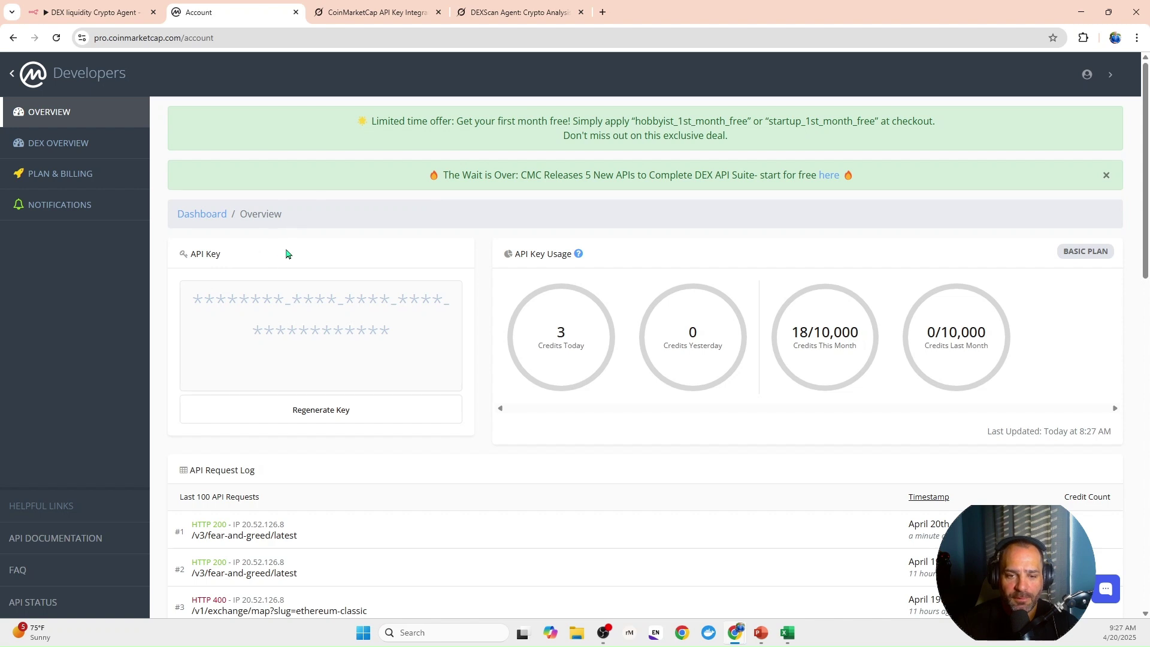
{"action": "left_click", "coordinate": [109, 15]}
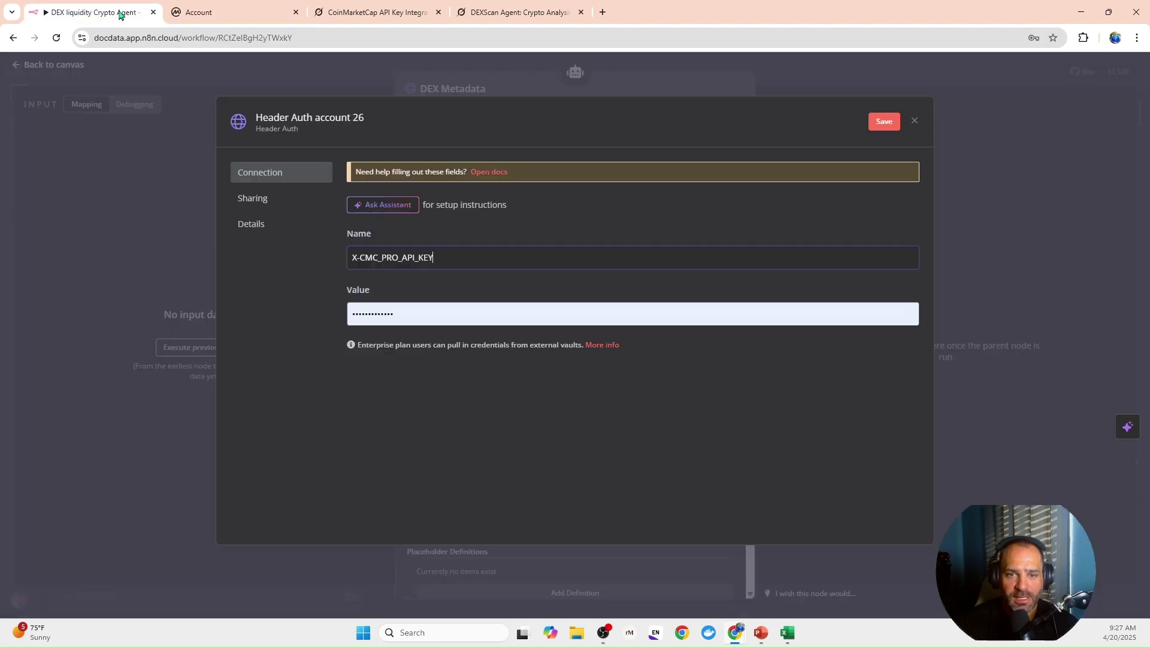
{"action": "double_click", "coordinate": [367, 314]}
{"action": "left_click", "coordinate": [328, 77]}
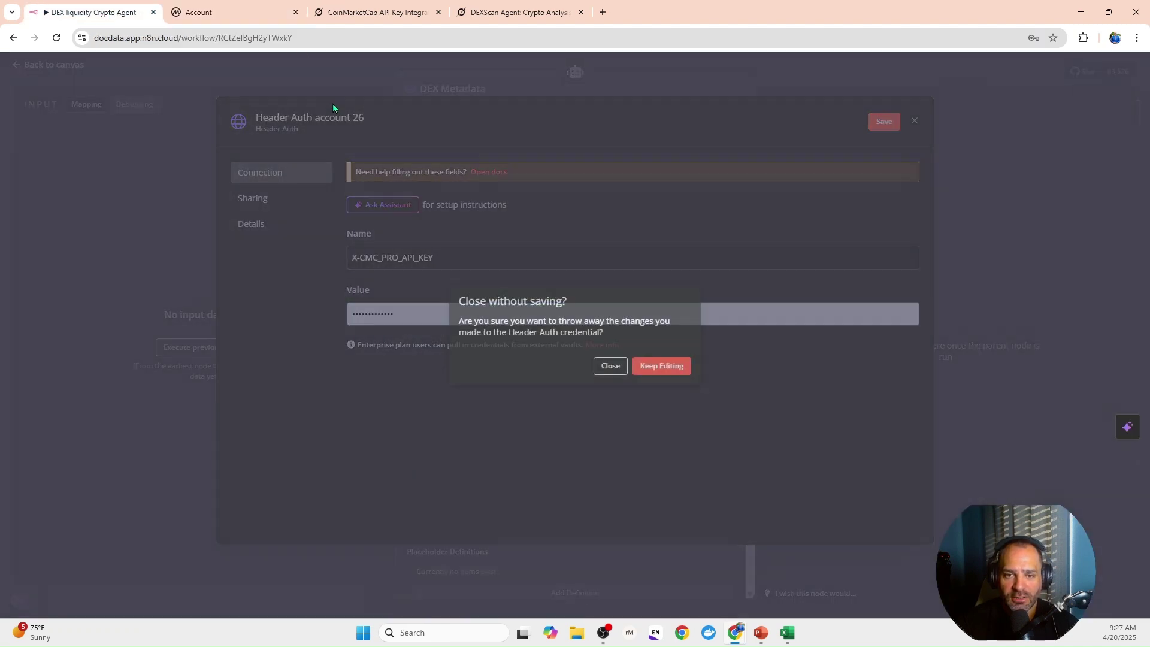
{"action": "left_click", "coordinate": [623, 374]}
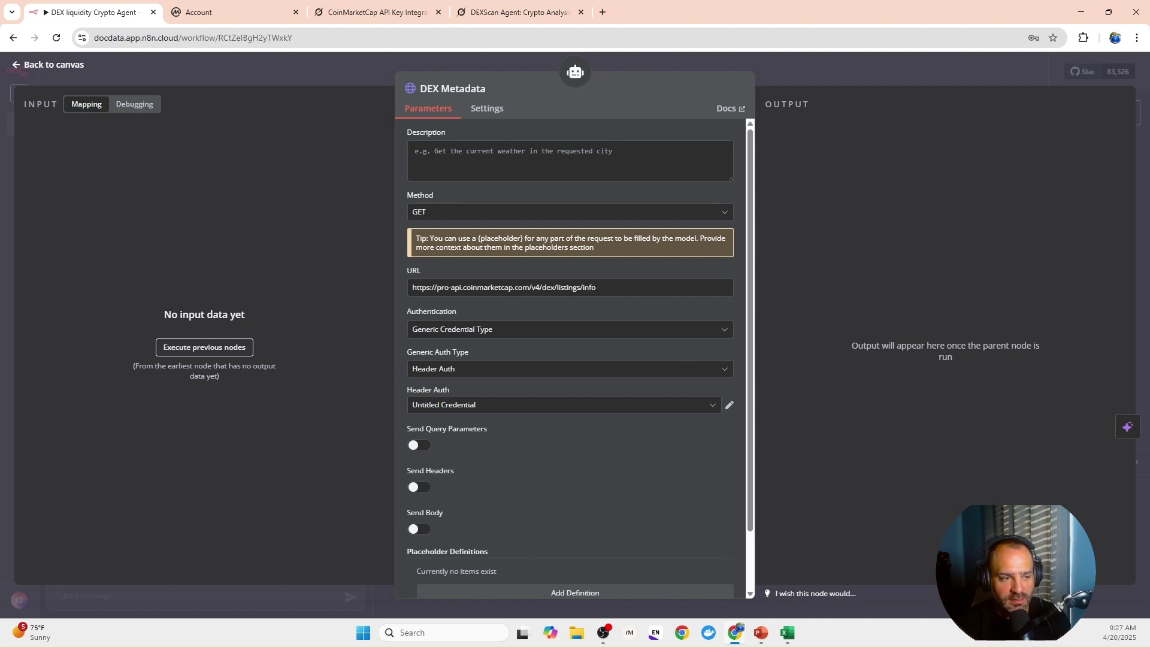
Enable query parameters for the DEX Metadata request and name the first parameter id.
{"action": "left_click", "coordinate": [418, 444]}
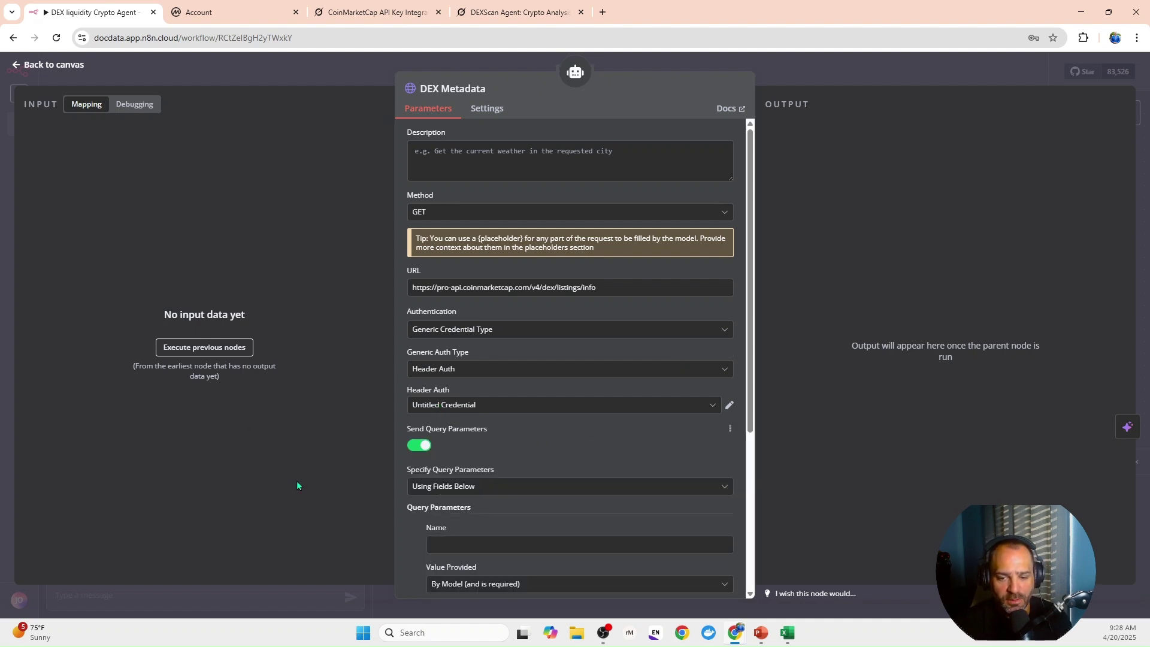
{"action": "scroll", "coordinate": [611, 461], "scroll_direction": "down", "scroll_amount": 4}
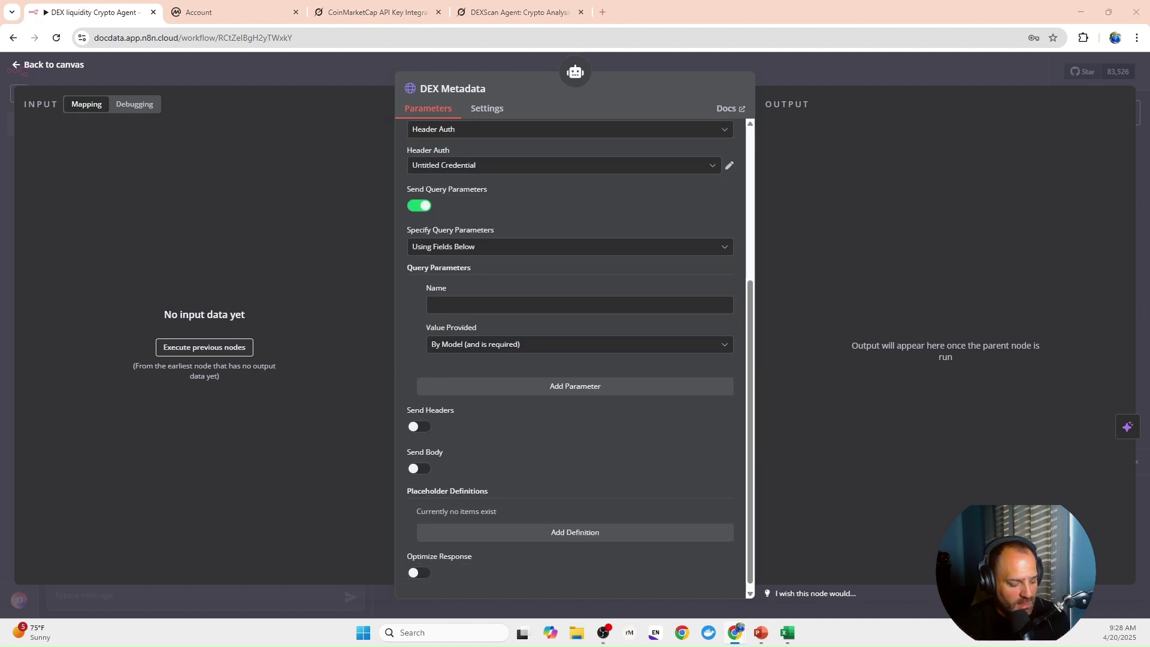
{"action": "left_click", "coordinate": [456, 306]}
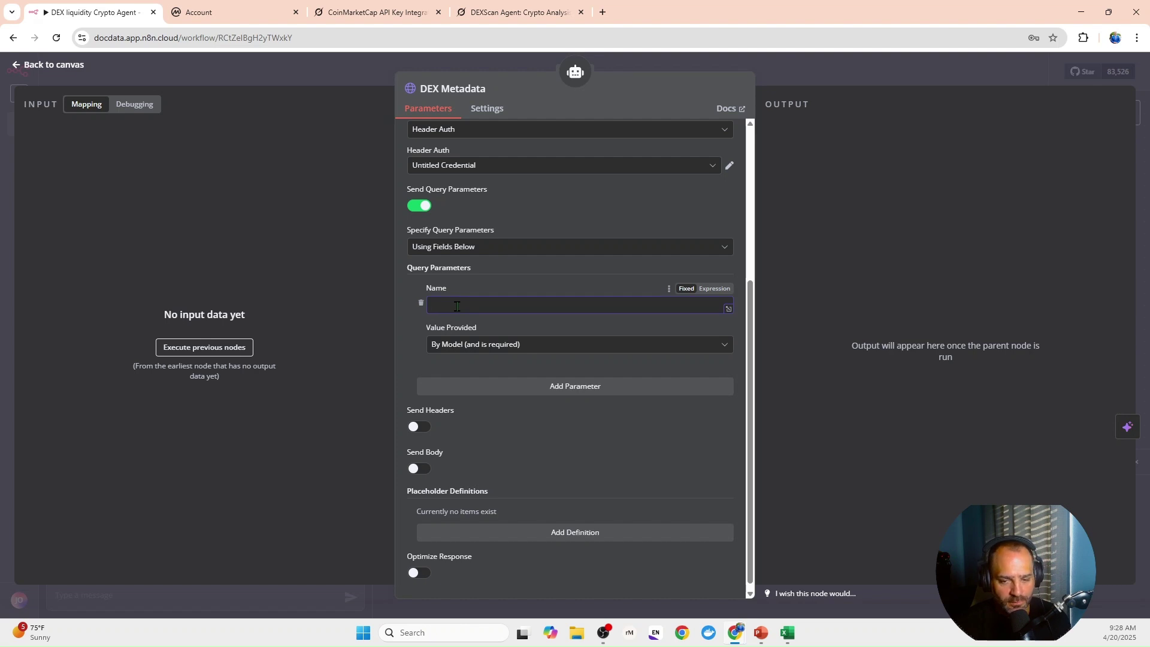
{"action": "type", "text": "id"}
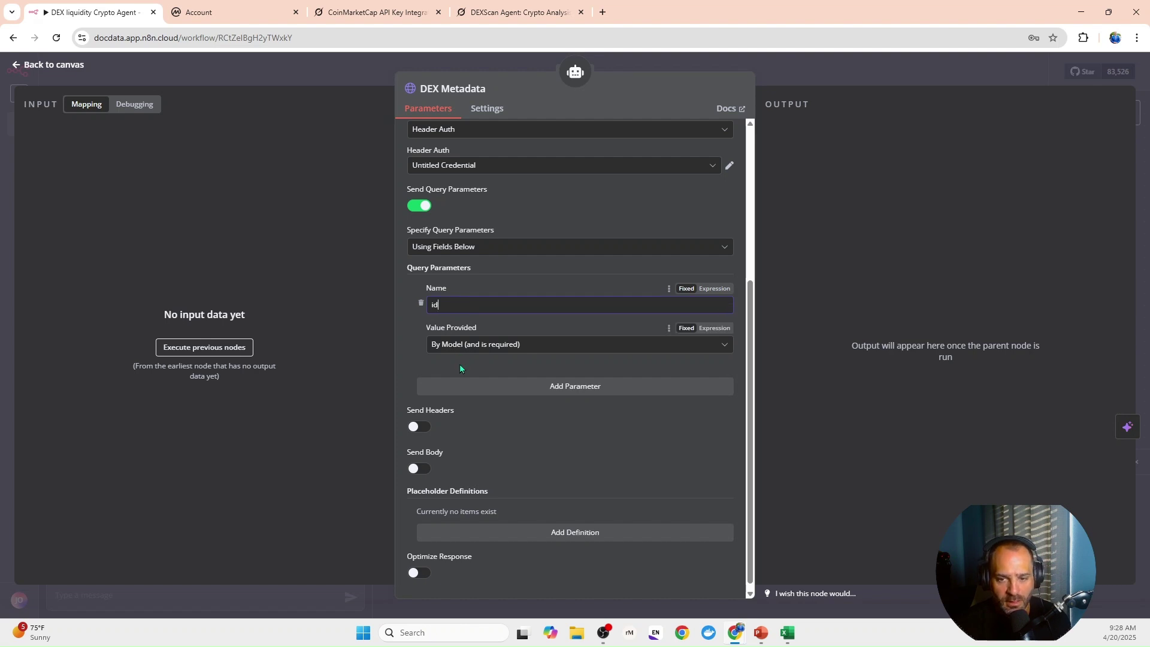
Add a second query parameter named aux to the DEX Metadata request.
{"action": "left_click", "coordinate": [555, 390]}
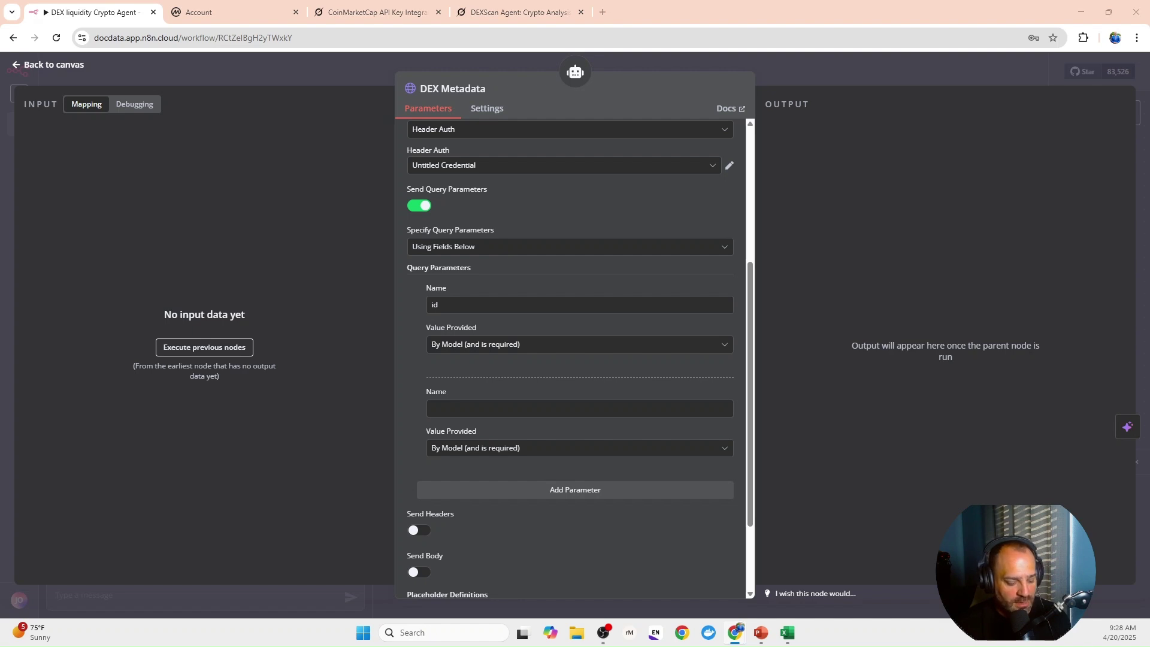
{"action": "left_click", "coordinate": [440, 410]}
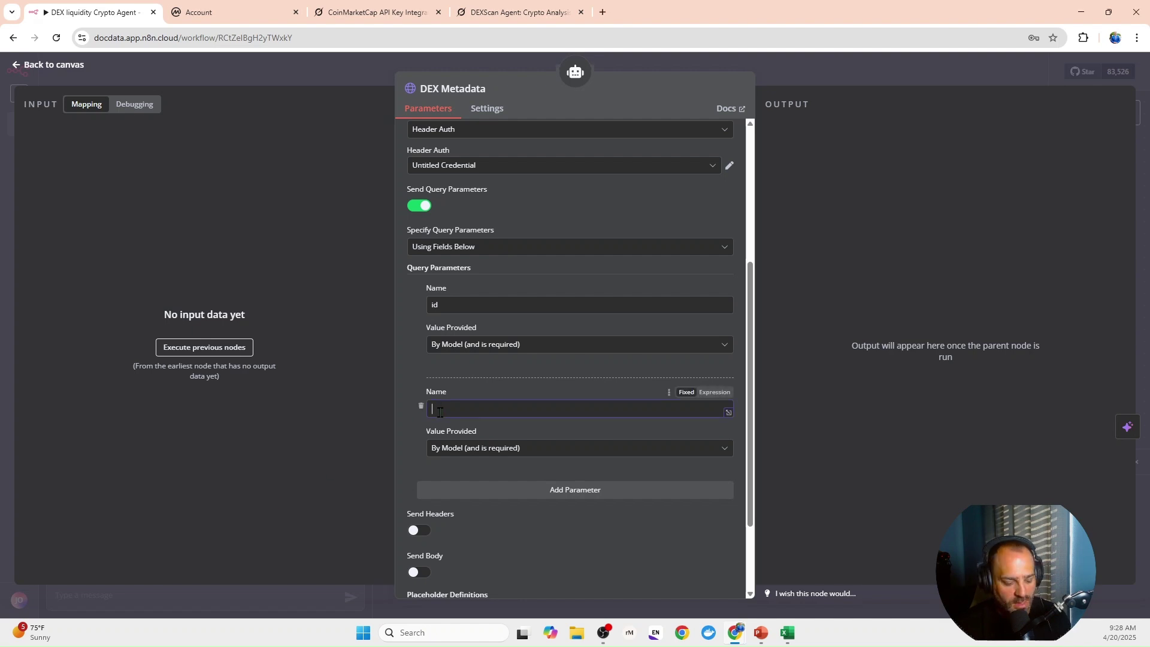
{"action": "type", "text": "aux"}
{"action": "scroll", "coordinate": [465, 434], "scroll_direction": "down", "scroll_amount": 1}
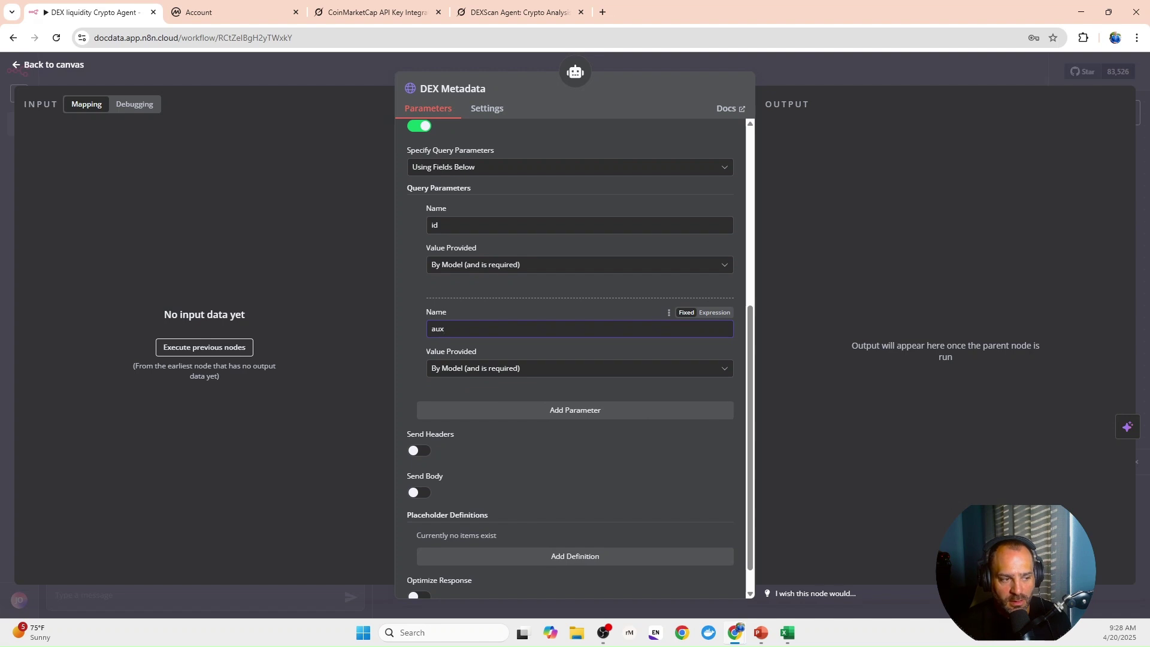
Enable headers for DEX Metadata and add an Accept header with the fixed value application/json, then return to the canvas.
{"action": "left_click", "coordinate": [414, 451]}
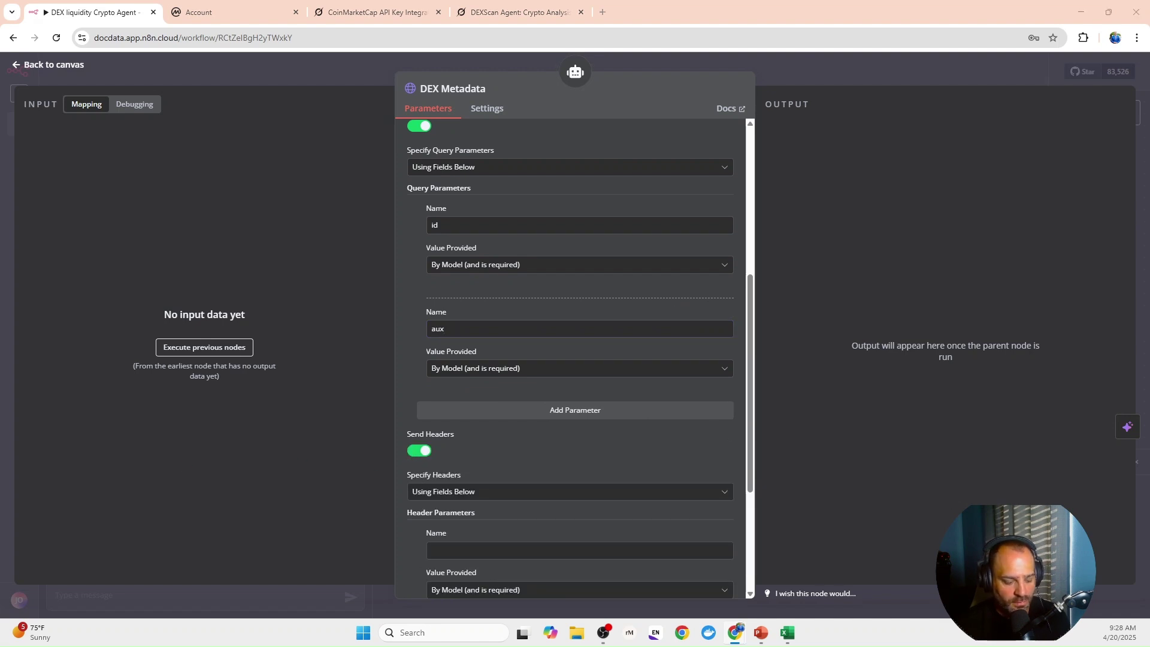
{"action": "left_click", "coordinate": [490, 552]}
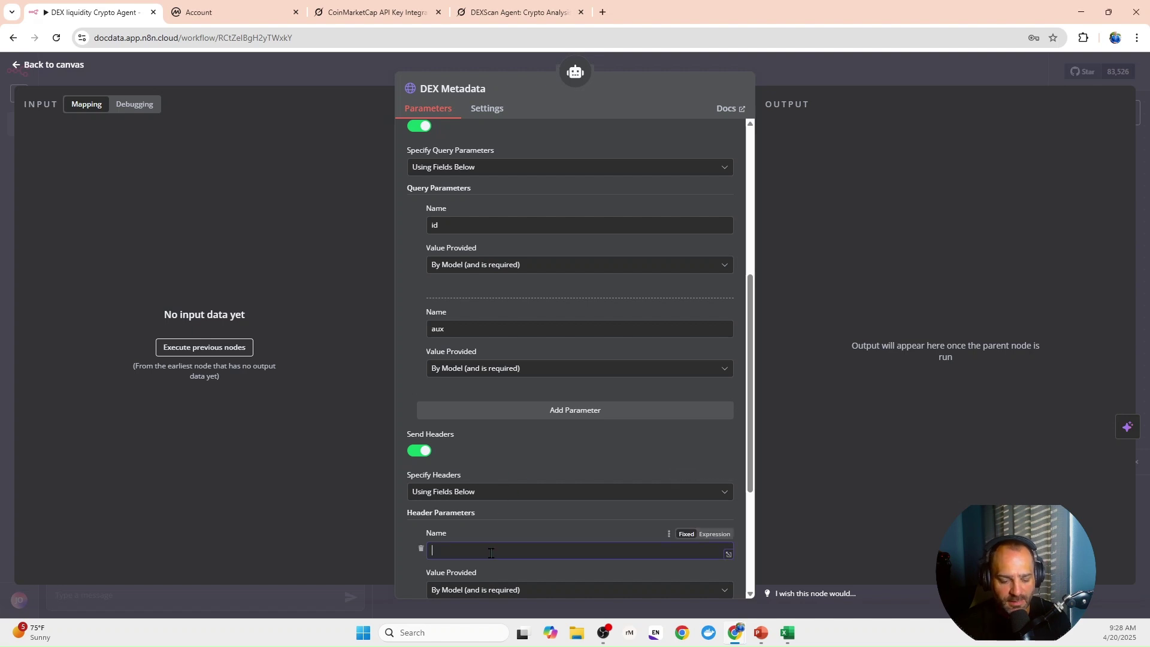
{"action": "key", "text": "ctrl+v"}
{"action": "scroll", "coordinate": [491, 503], "scroll_direction": "down", "scroll_amount": 3}
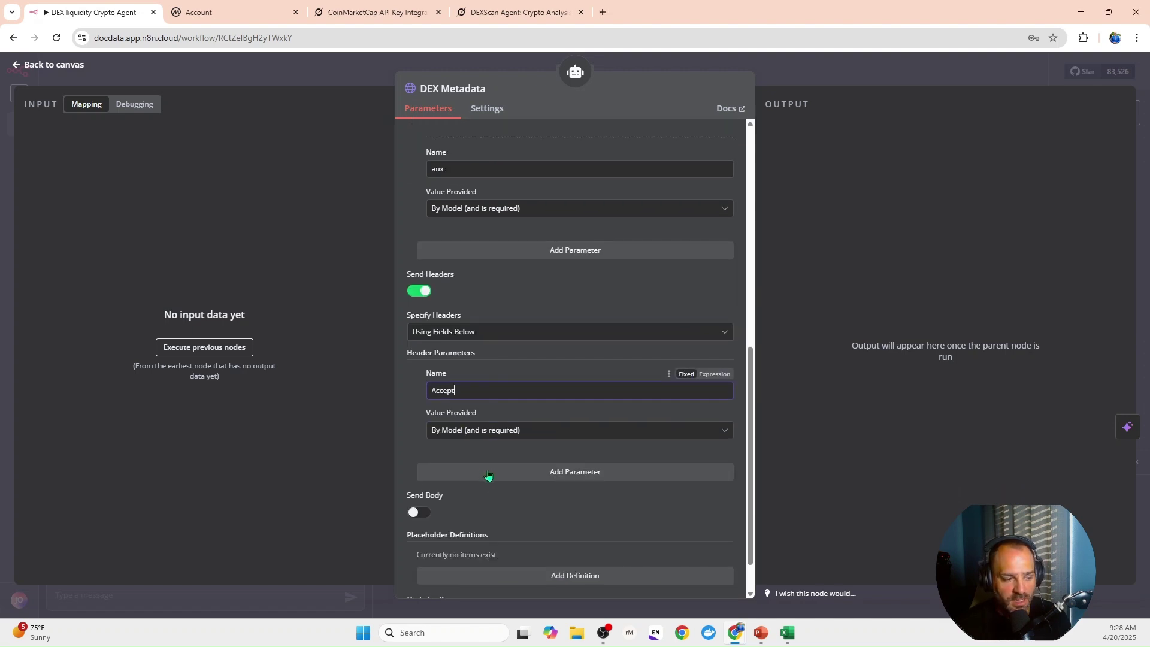
{"action": "left_click", "coordinate": [503, 430]}
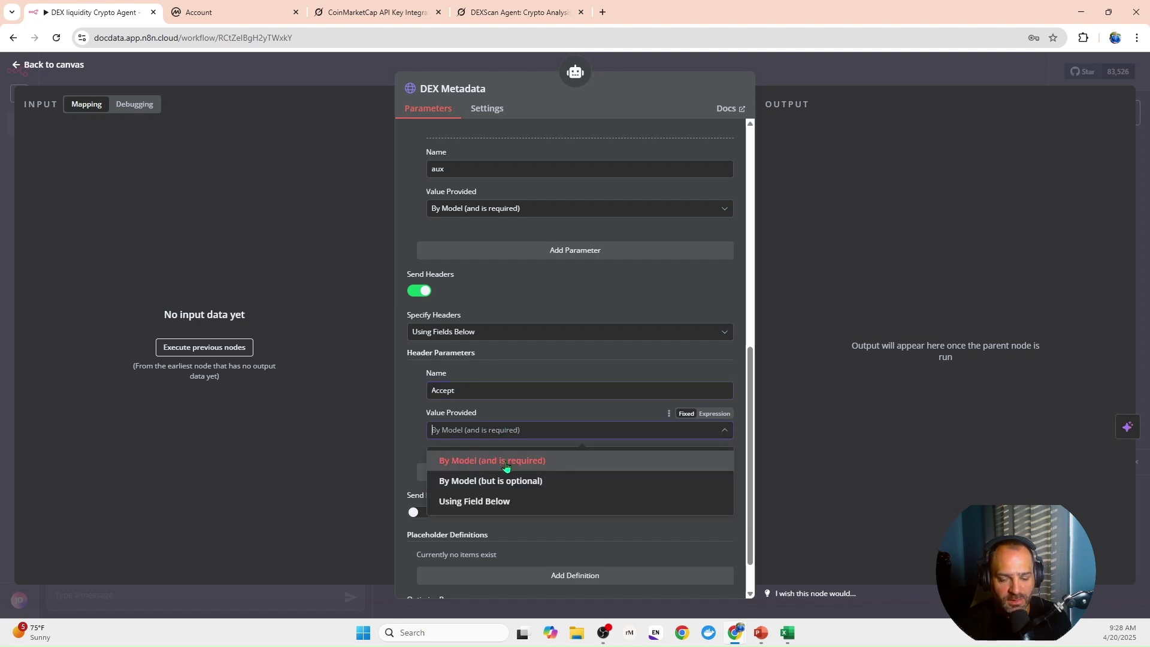
{"action": "left_click", "coordinate": [507, 501]}
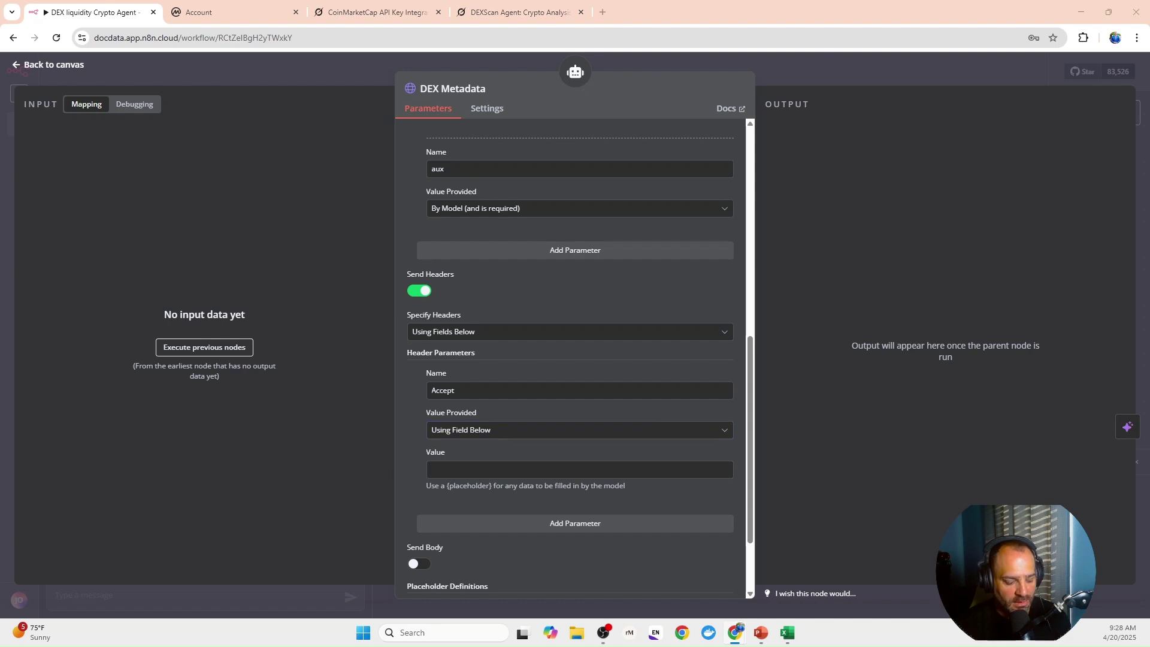
{"action": "left_click", "coordinate": [451, 468]}
{"action": "key", "text": "ctrl+v"}
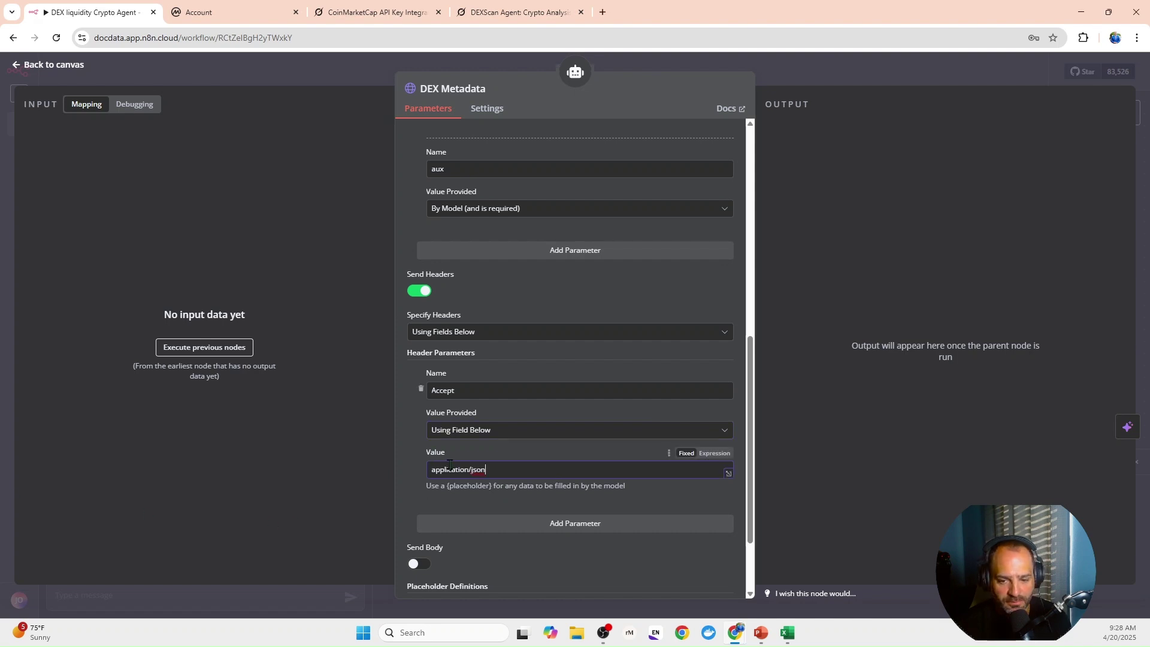
{"action": "scroll", "coordinate": [414, 472], "scroll_direction": "down", "scroll_amount": 2}
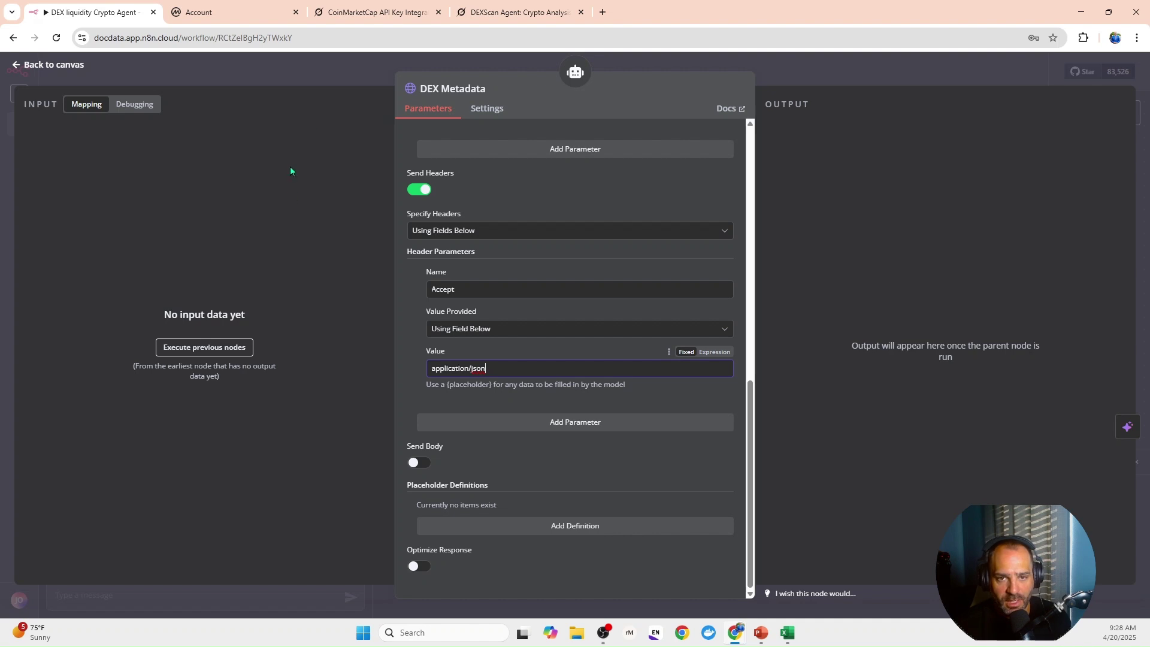
{"action": "left_click", "coordinate": [325, 64]}
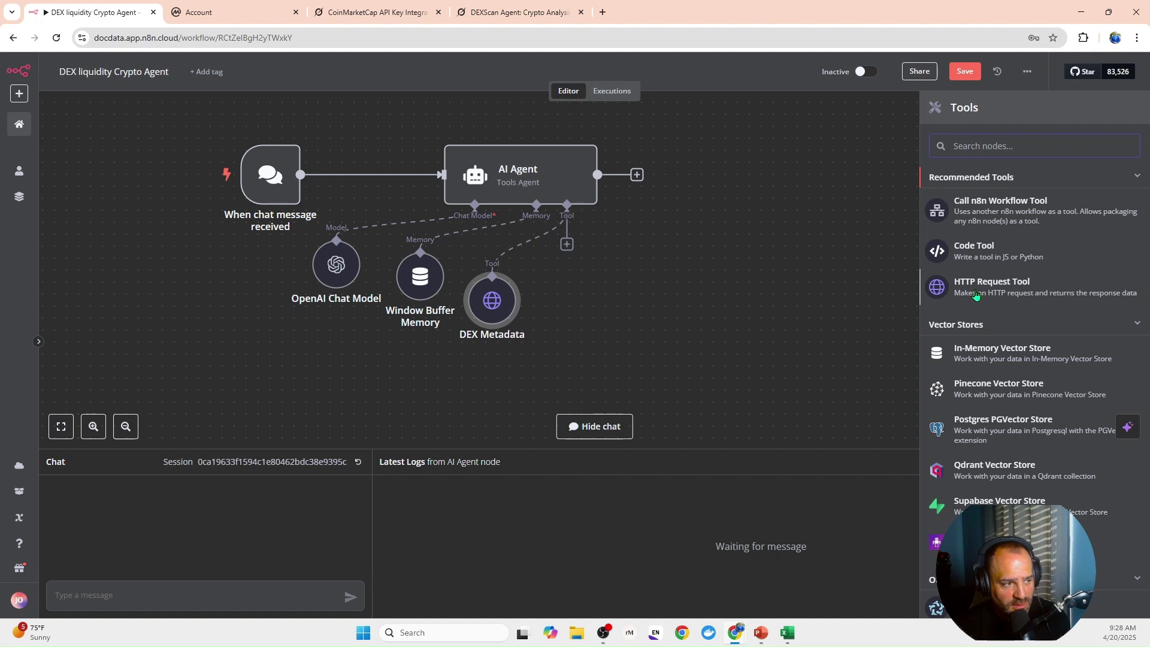
Add another HTTP Request Tool to the AI Agent and rename it DEX Network List.
{"action": "left_click", "coordinate": [965, 297]}
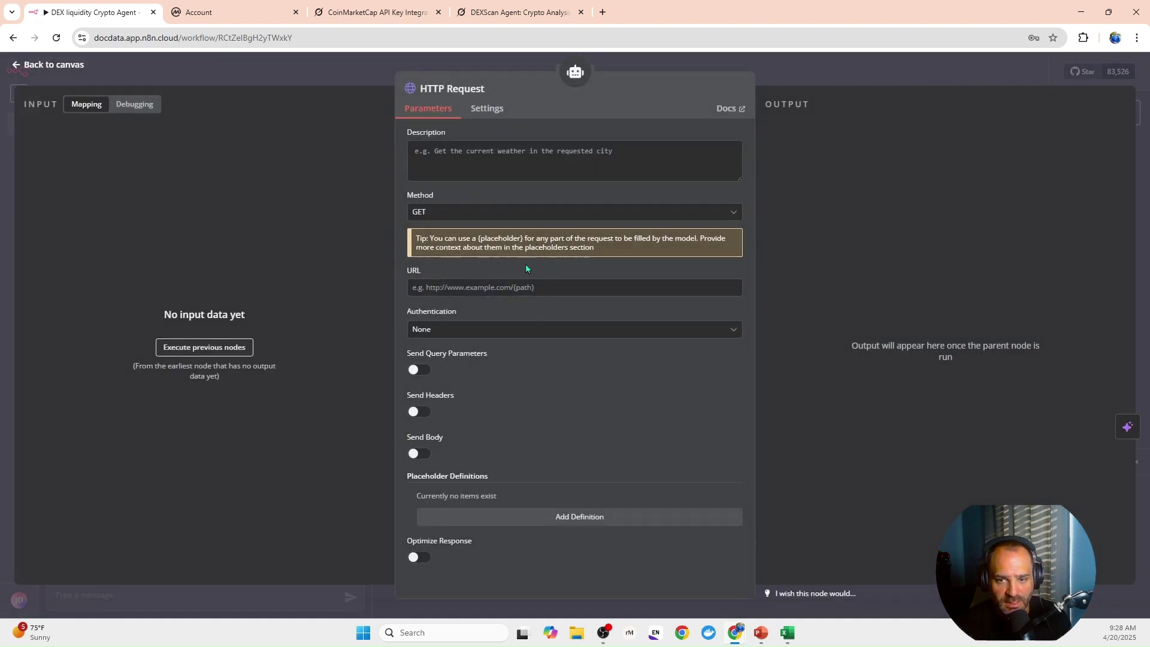
{"action": "left_click", "coordinate": [446, 96]}
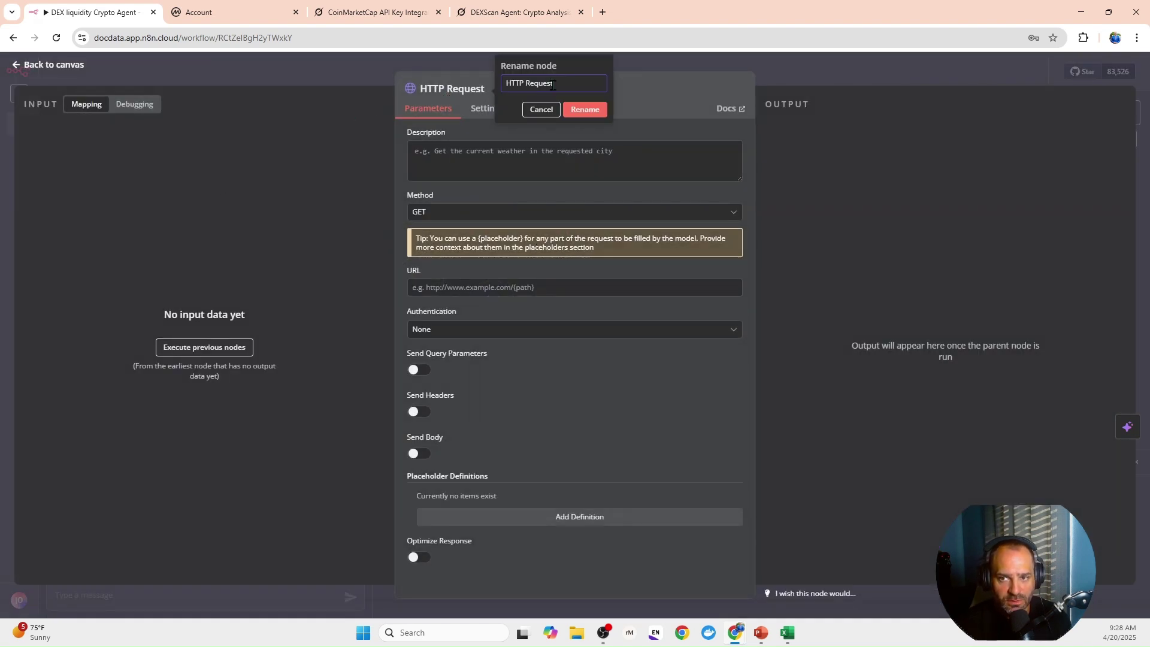
{"action": "left_click_drag", "start_coordinate": [552, 84], "coordinate": [503, 84]}
{"action": "type", "text": "DEX"}
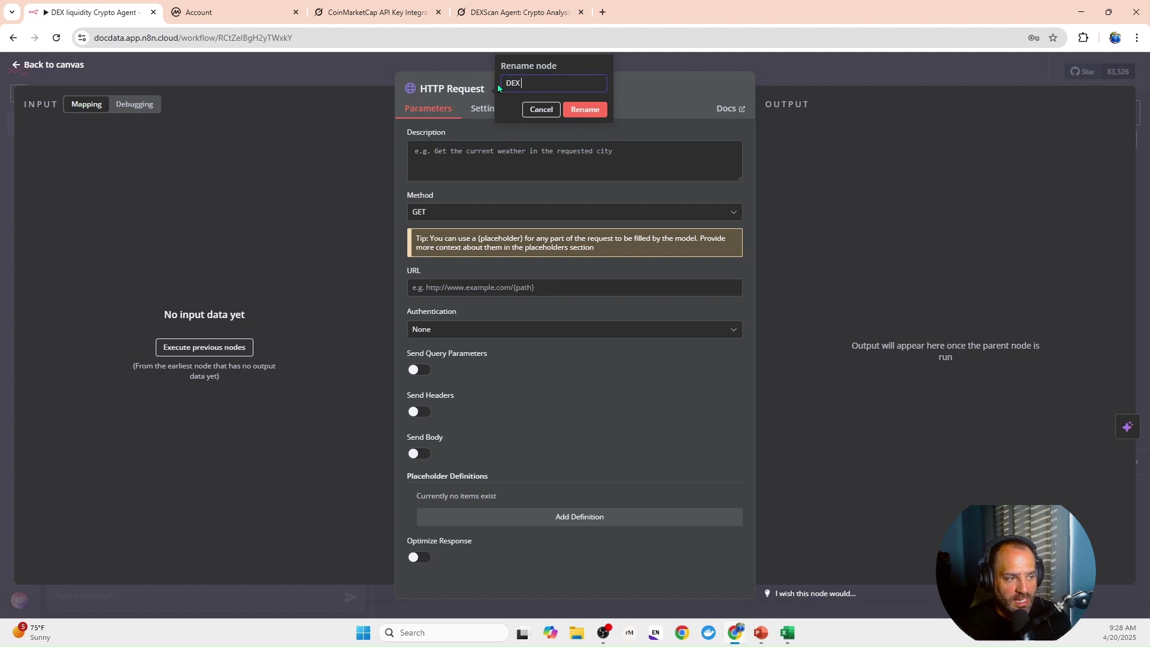
{"action": "type", "text": " Network List"}
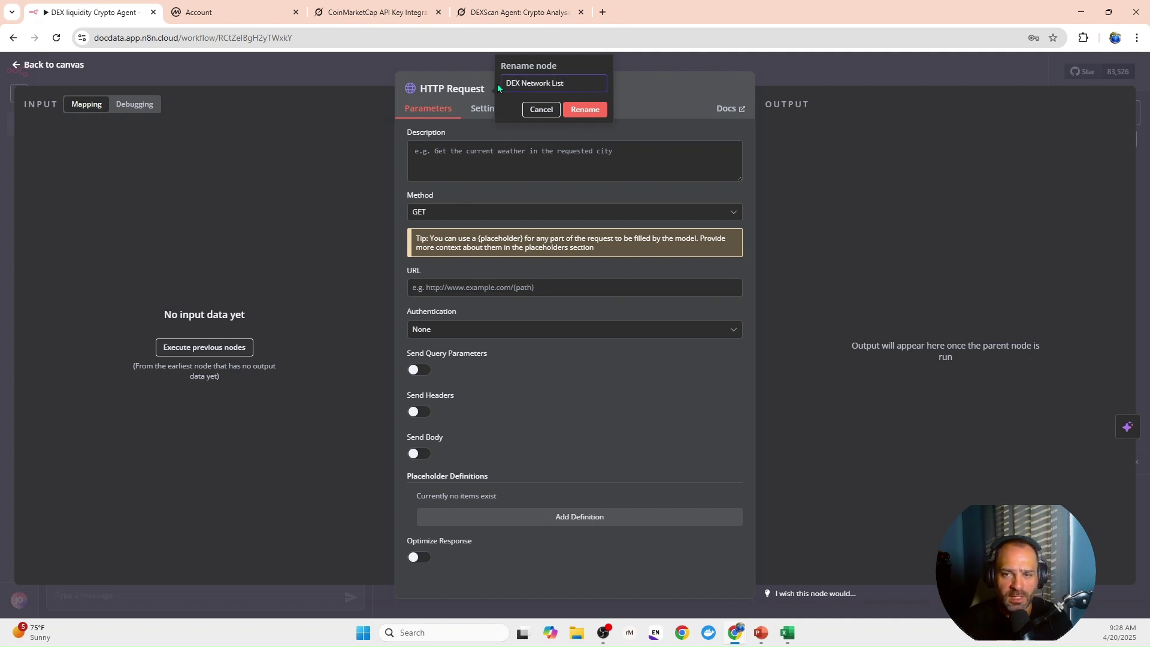
{"action": "left_click", "coordinate": [584, 109]}
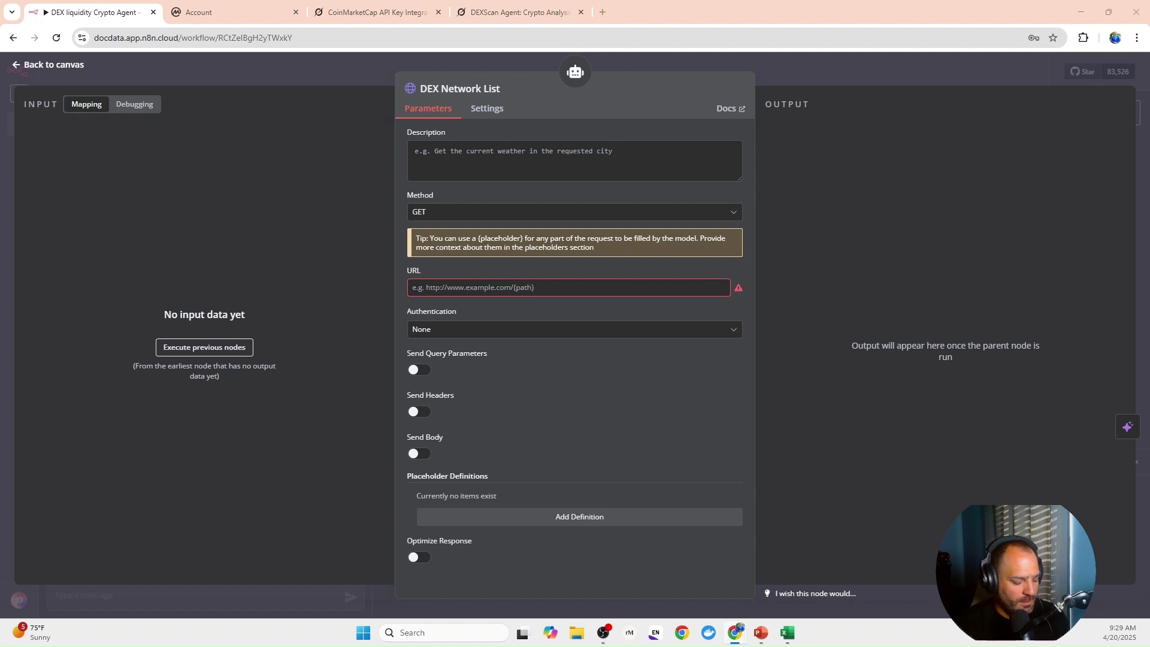
{"action": "left_click", "coordinate": [545, 154]}
{"action": "key", "text": "ctrl+v"}
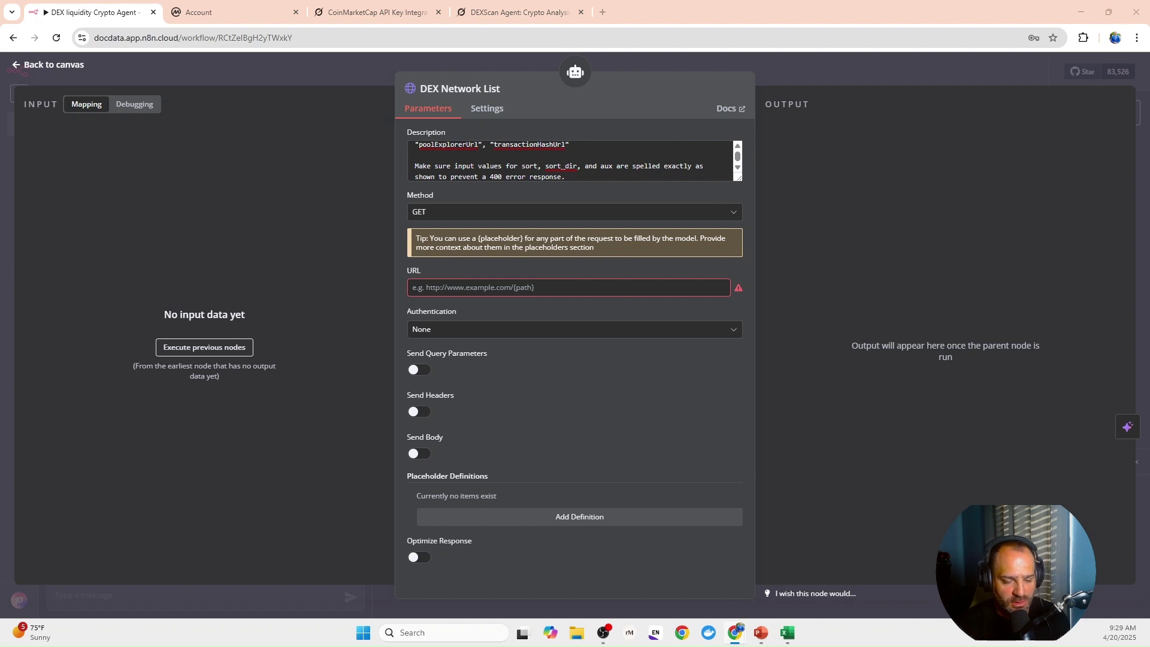
{"action": "left_click", "coordinate": [501, 288]}
{"action": "type", "text": "https://pro-api.coinmarketcap.com/v4/dex/networks/list"}
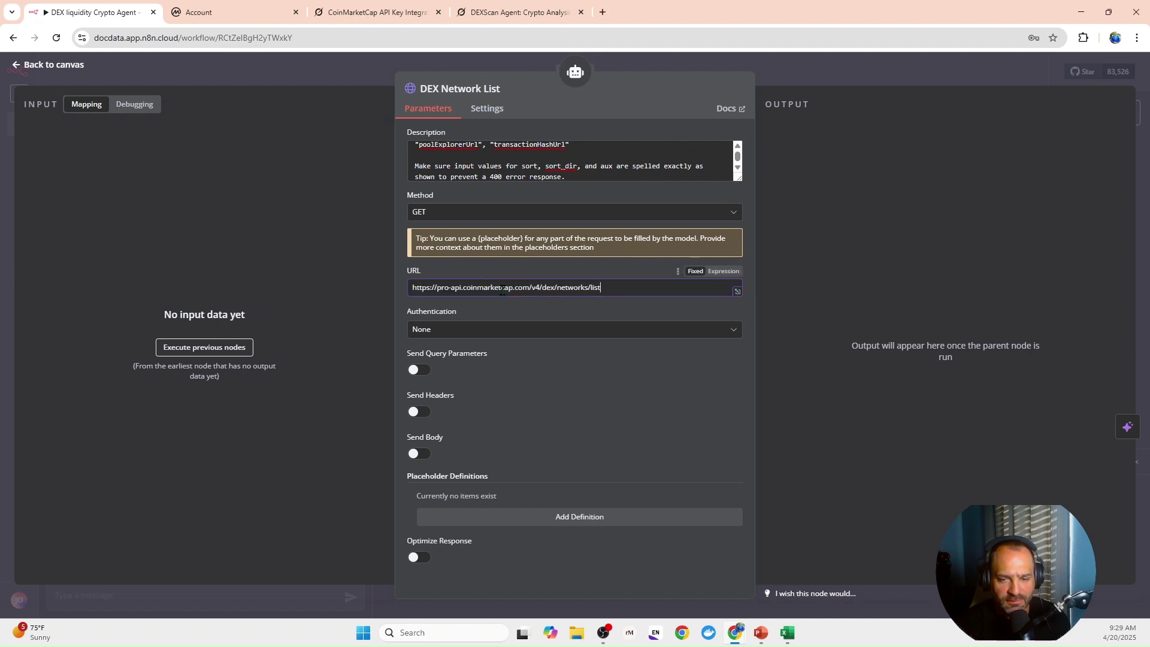
Set the DEX Network List authentication to Generic Credential Type with Header Auth.
{"action": "left_click", "coordinate": [569, 331]}
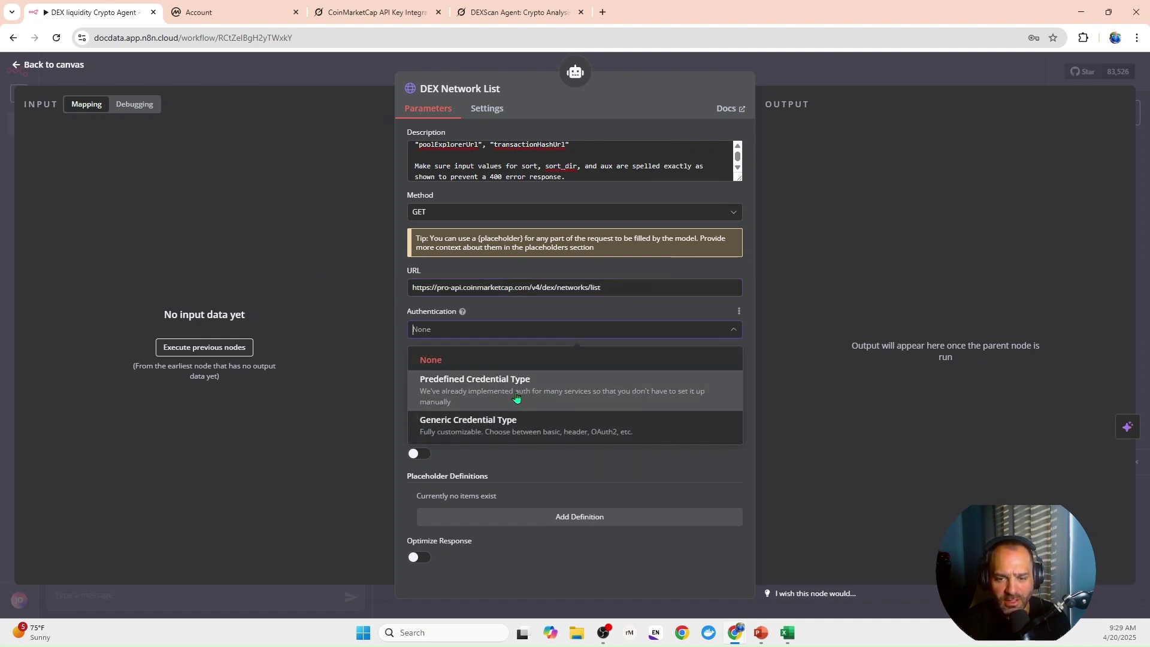
{"action": "left_click", "coordinate": [468, 421]}
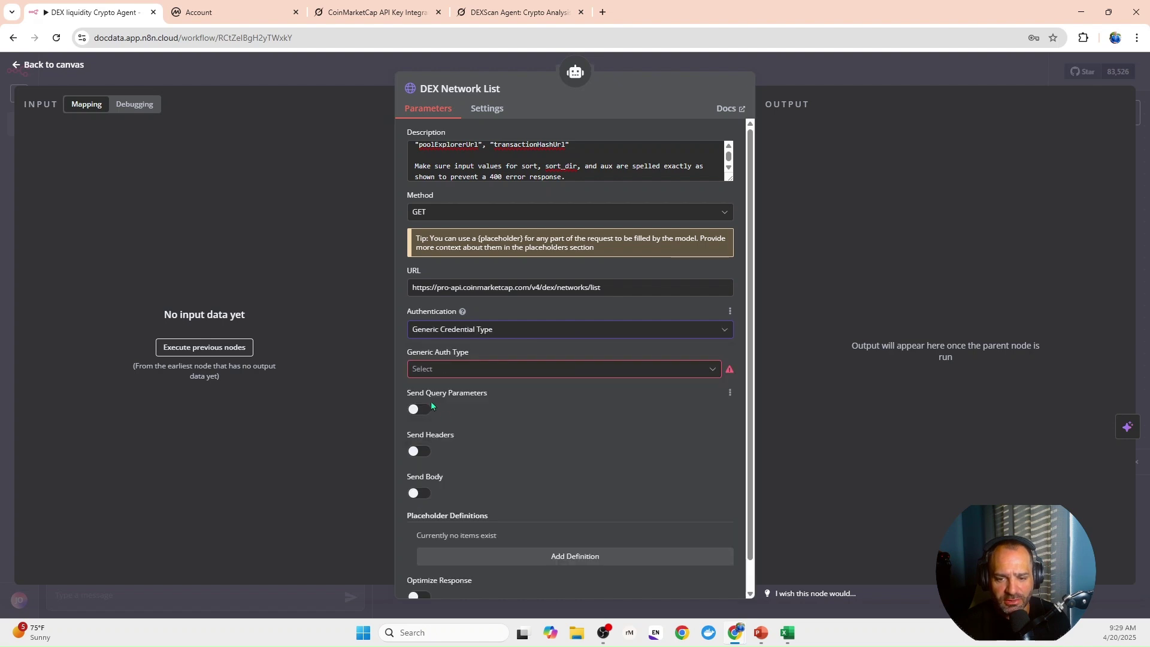
{"action": "left_click", "coordinate": [434, 371]}
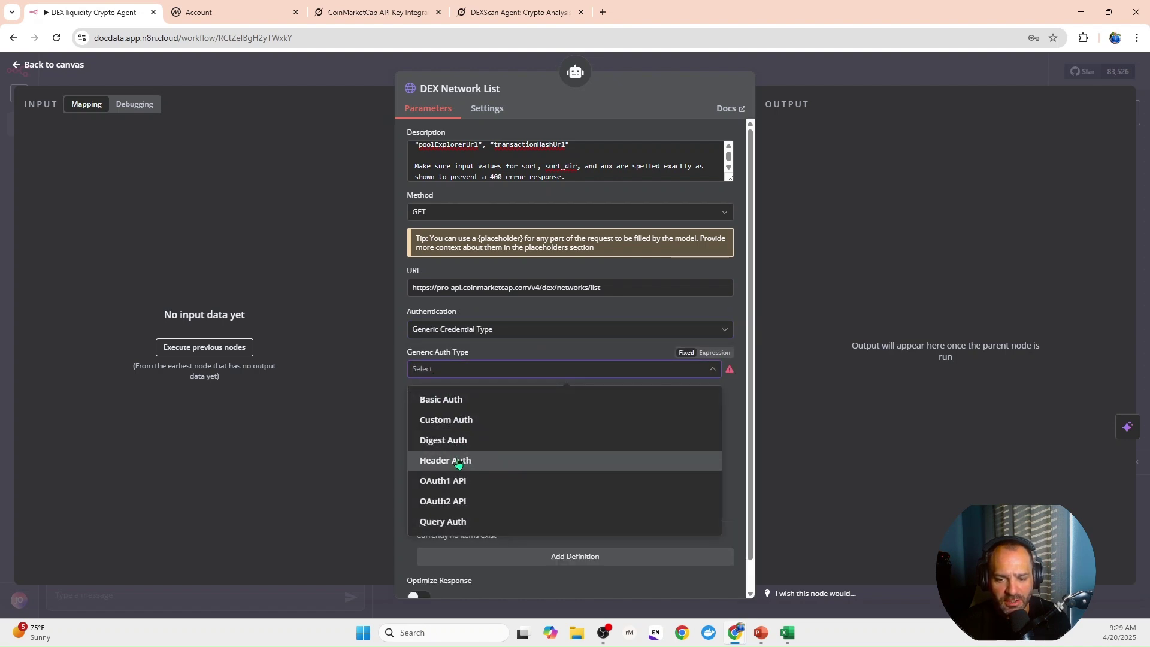
{"action": "left_click", "coordinate": [456, 461]}
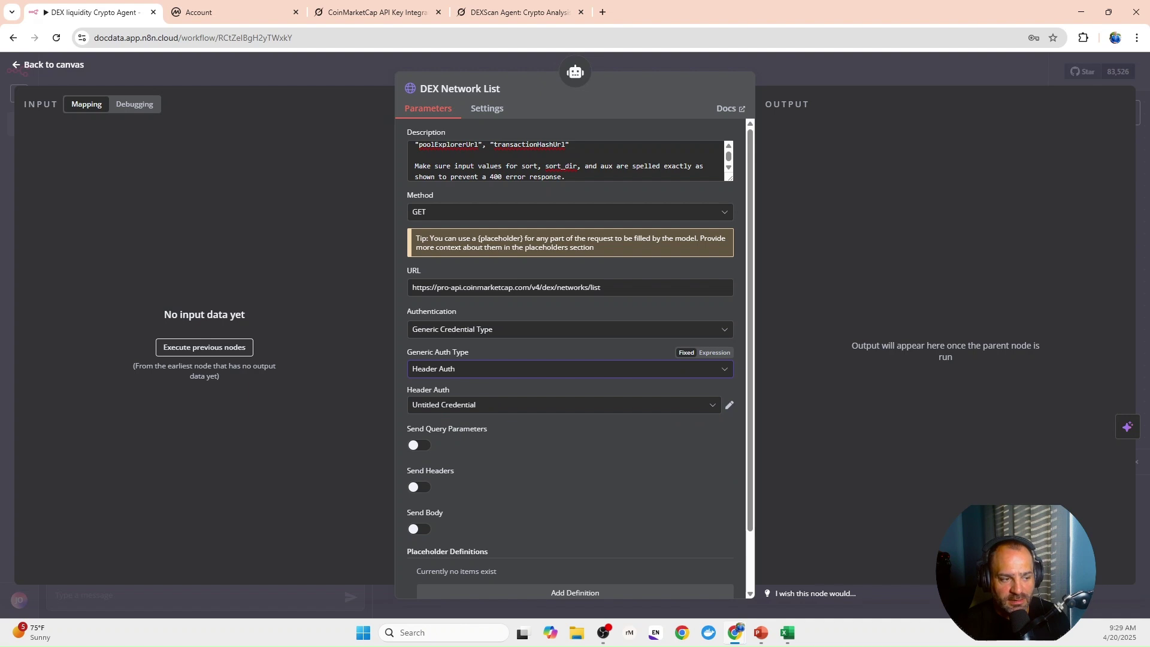
Enable query parameters for DEX Network List and add two parameters named start and limit.
{"action": "left_click", "coordinate": [418, 444]}
{"action": "scroll", "coordinate": [468, 516], "scroll_direction": "down", "scroll_amount": 3}
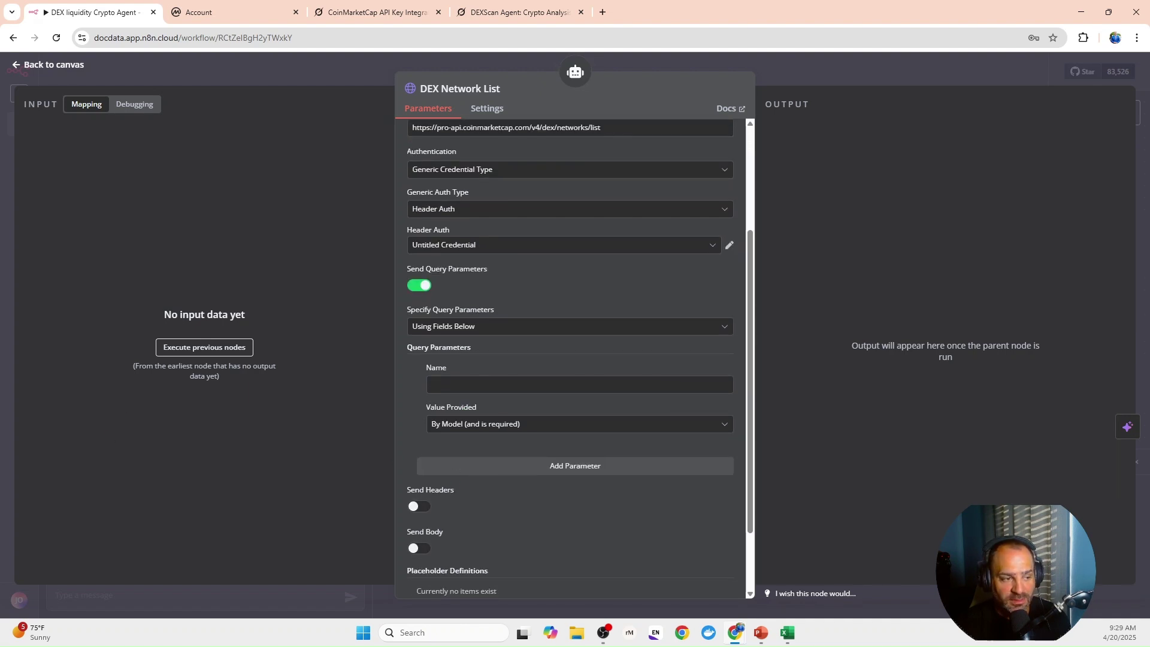
{"action": "left_click", "coordinate": [491, 384]}
{"action": "type", "text": "start"}
{"action": "scroll", "coordinate": [471, 427], "scroll_direction": "down", "scroll_amount": 2}
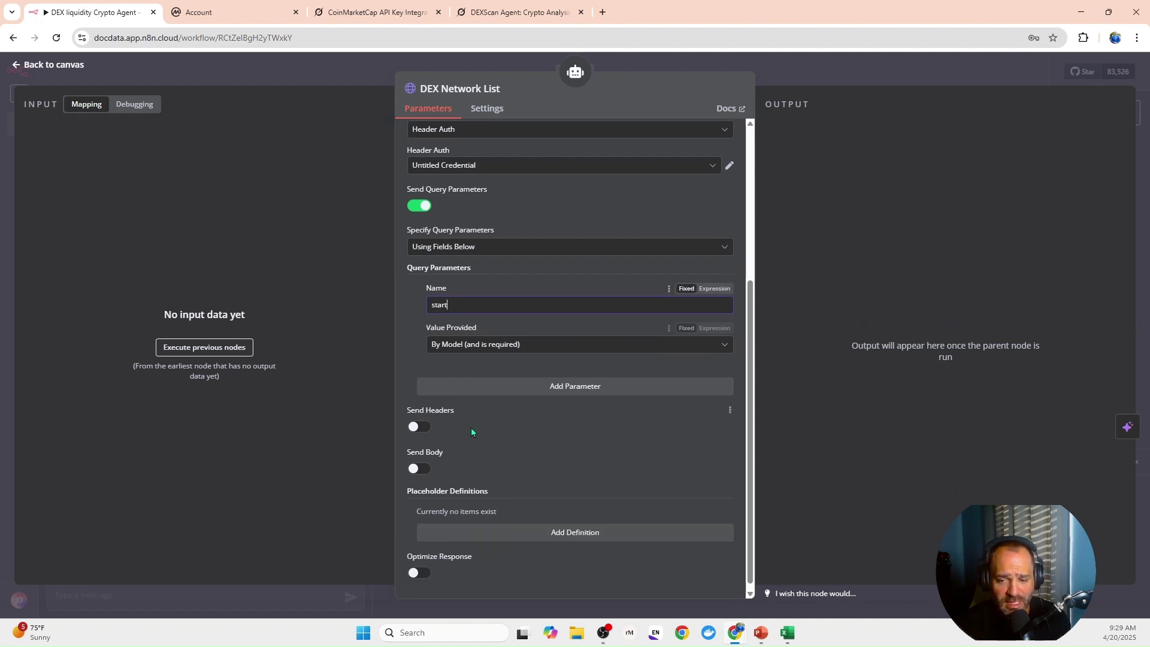
{"action": "left_click", "coordinate": [473, 388]}
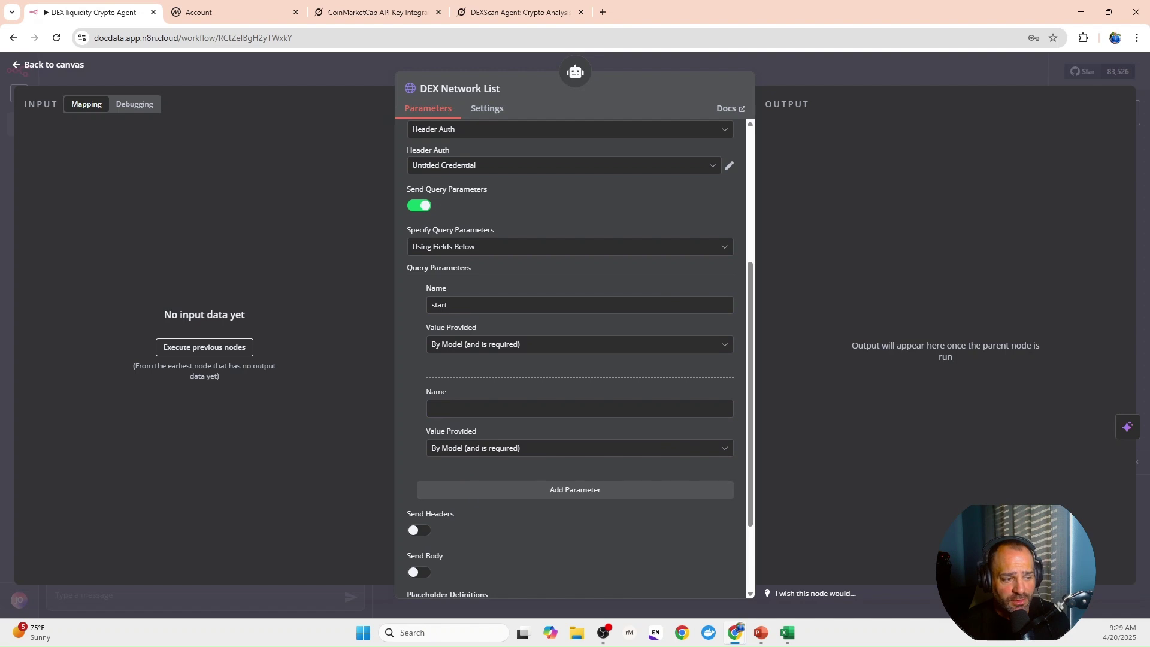
{"action": "left_click", "coordinate": [563, 411]}
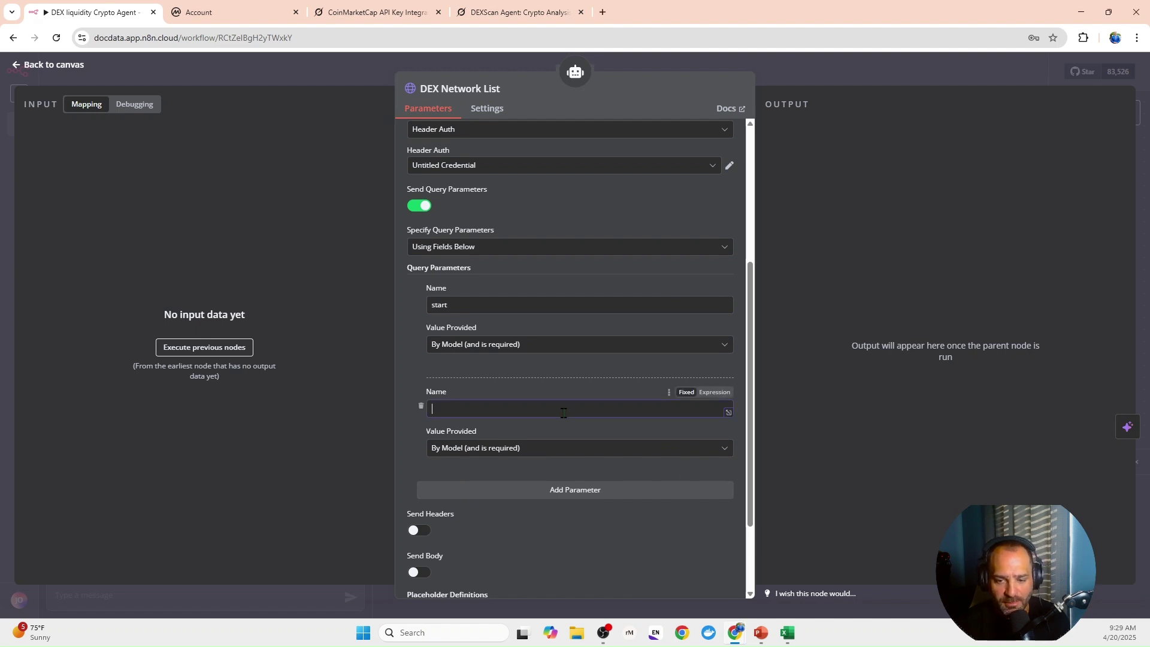
{"action": "type", "text": "limit"}
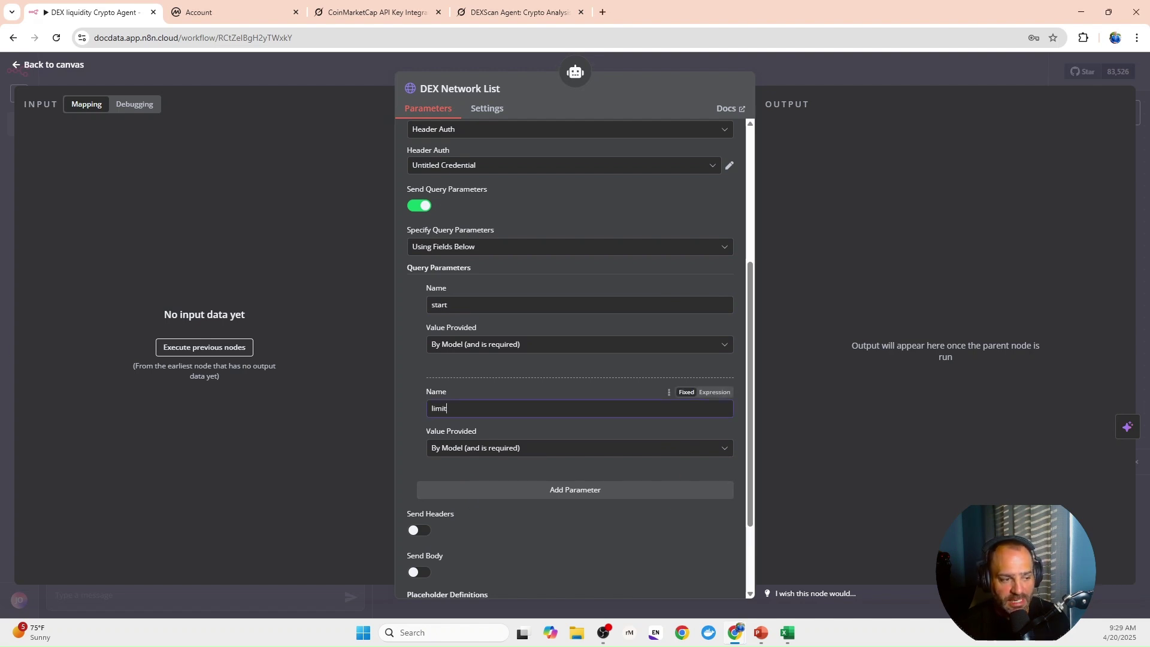
Add three more query parameters to DEX Network List named sort, sort_dir and aux.
{"action": "left_click", "coordinate": [492, 490]}
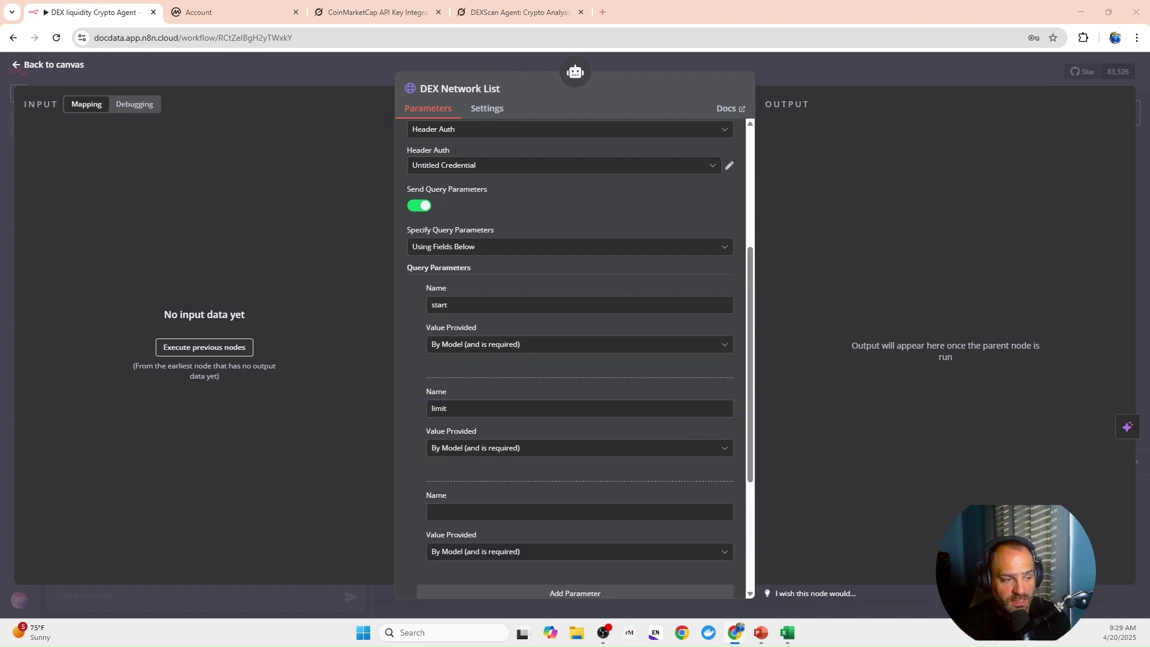
{"action": "left_click", "coordinate": [494, 511]}
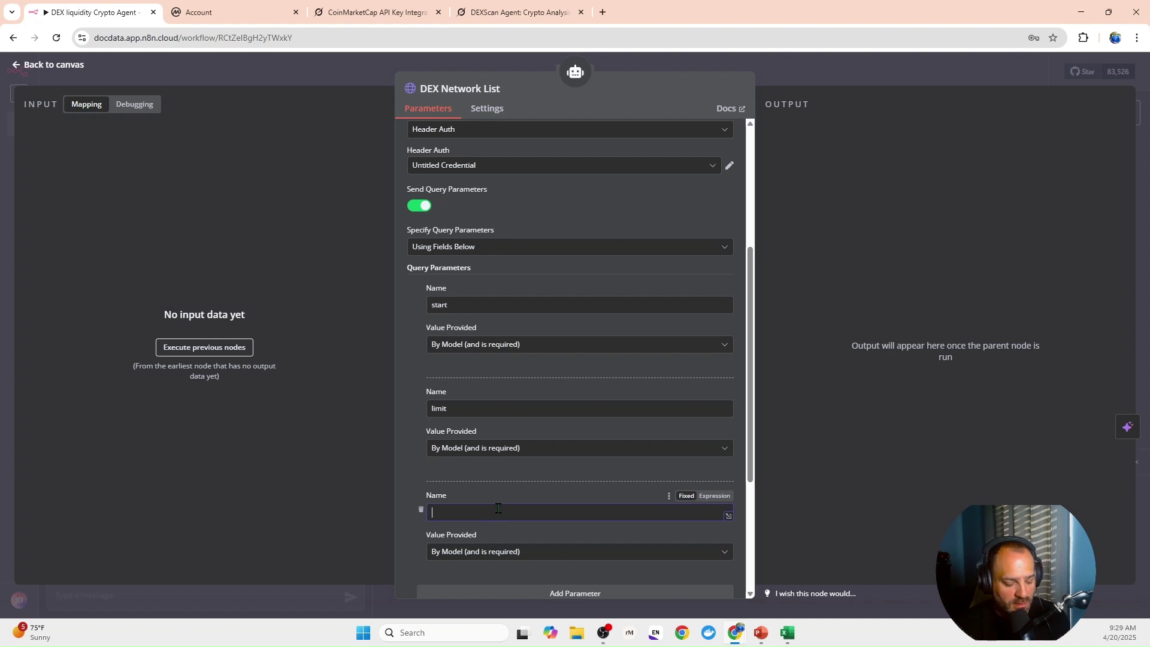
{"action": "type", "text": "sort"}
{"action": "scroll", "coordinate": [491, 476], "scroll_direction": "down", "scroll_amount": 3}
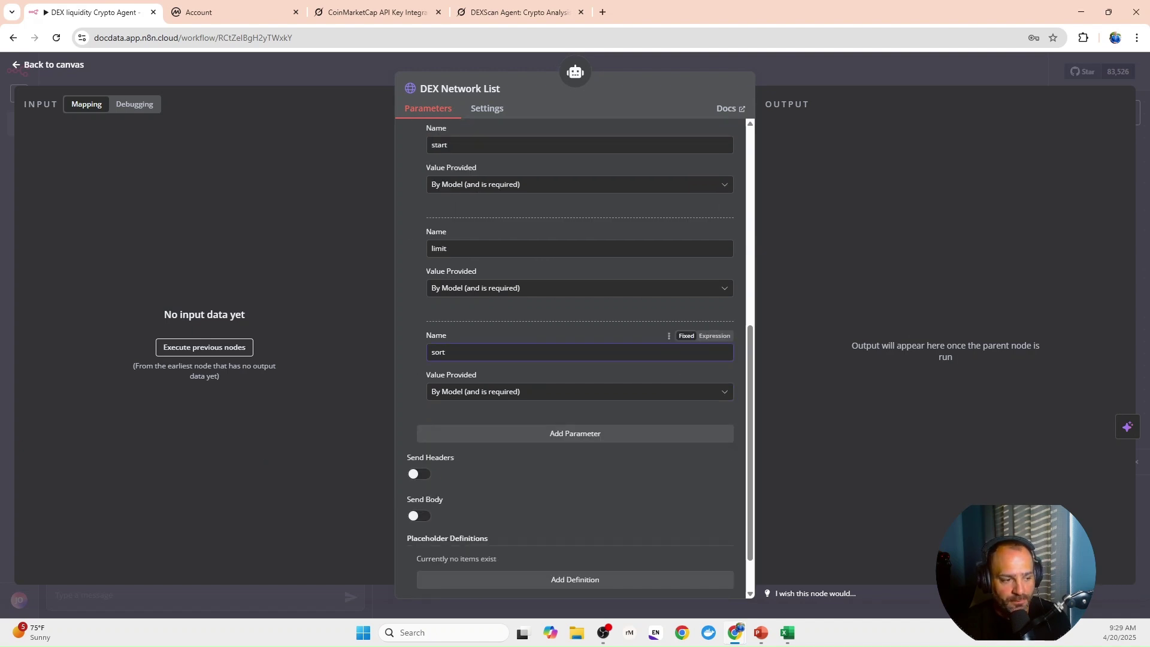
{"action": "left_click", "coordinate": [532, 439]}
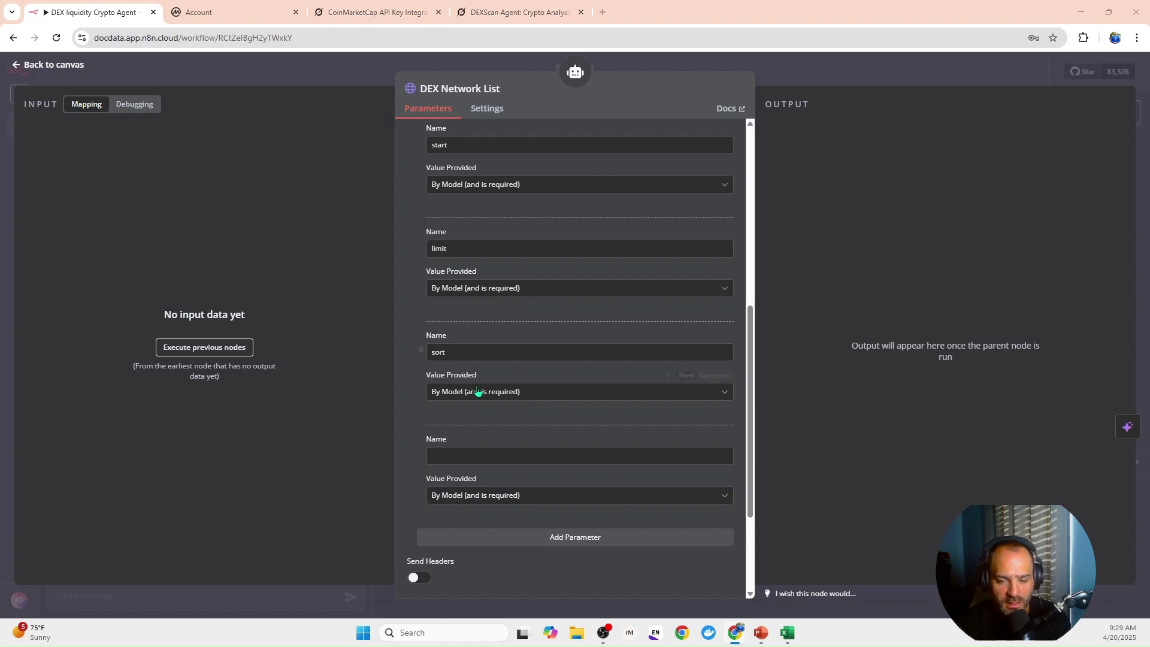
{"action": "left_click", "coordinate": [432, 455]}
{"action": "type", "text": "sort_dir"}
{"action": "scroll", "coordinate": [471, 484], "scroll_direction": "down", "scroll_amount": 1}
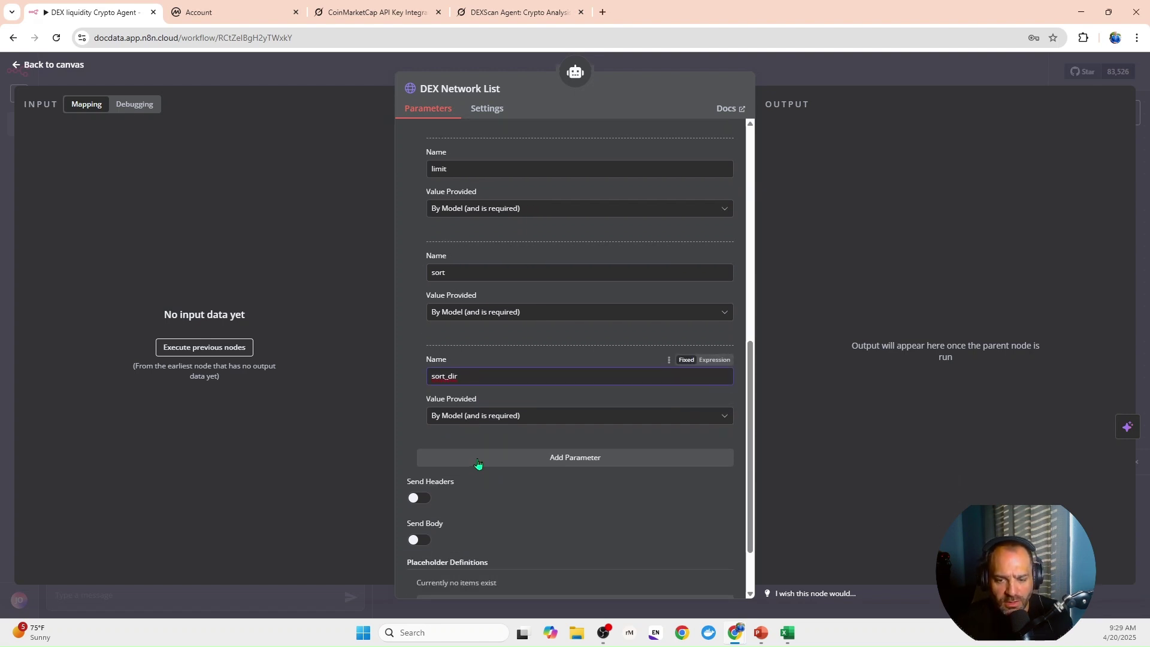
{"action": "left_click", "coordinate": [477, 460]}
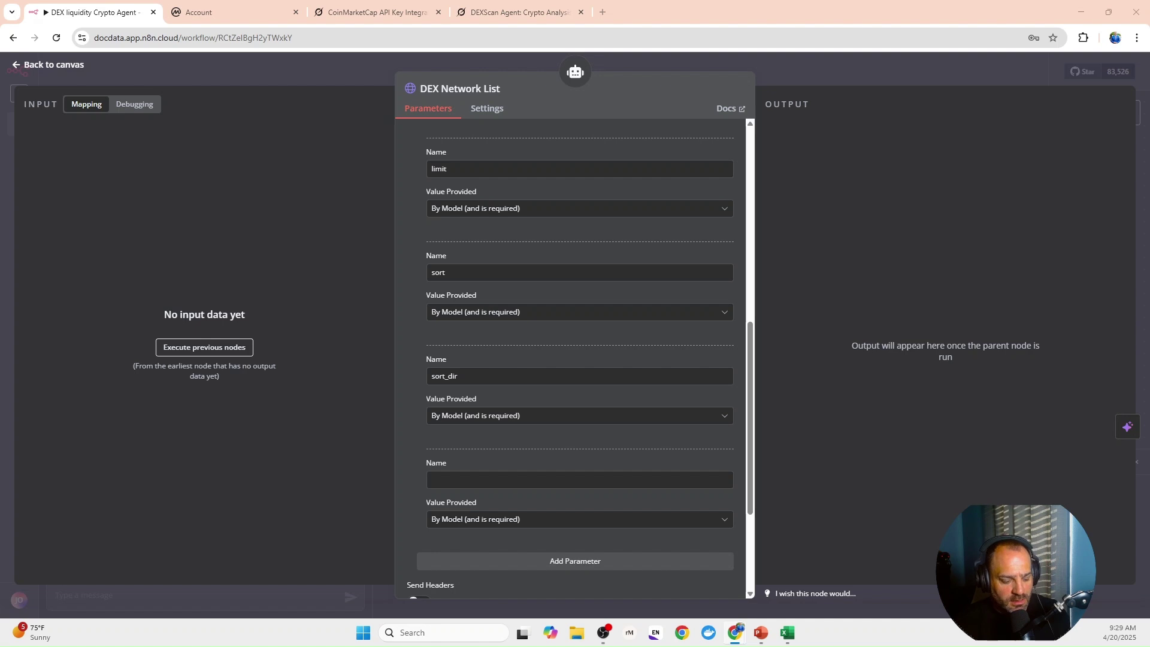
{"action": "left_click", "coordinate": [465, 478]}
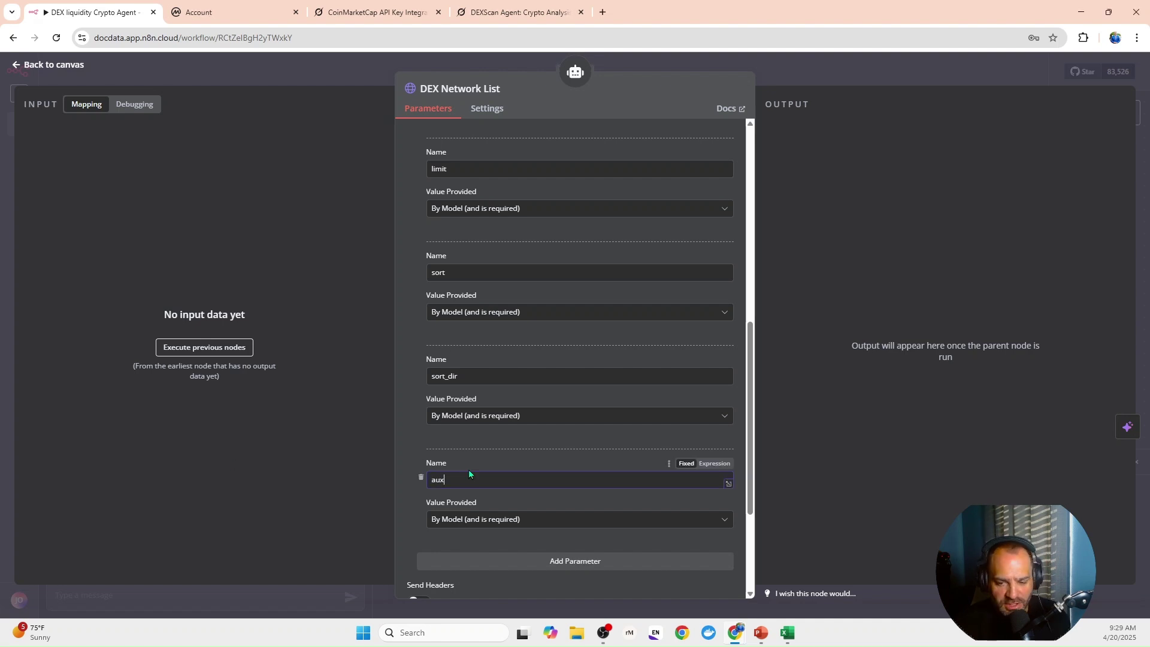
{"action": "scroll", "coordinate": [464, 468], "scroll_direction": "down", "scroll_amount": 2}
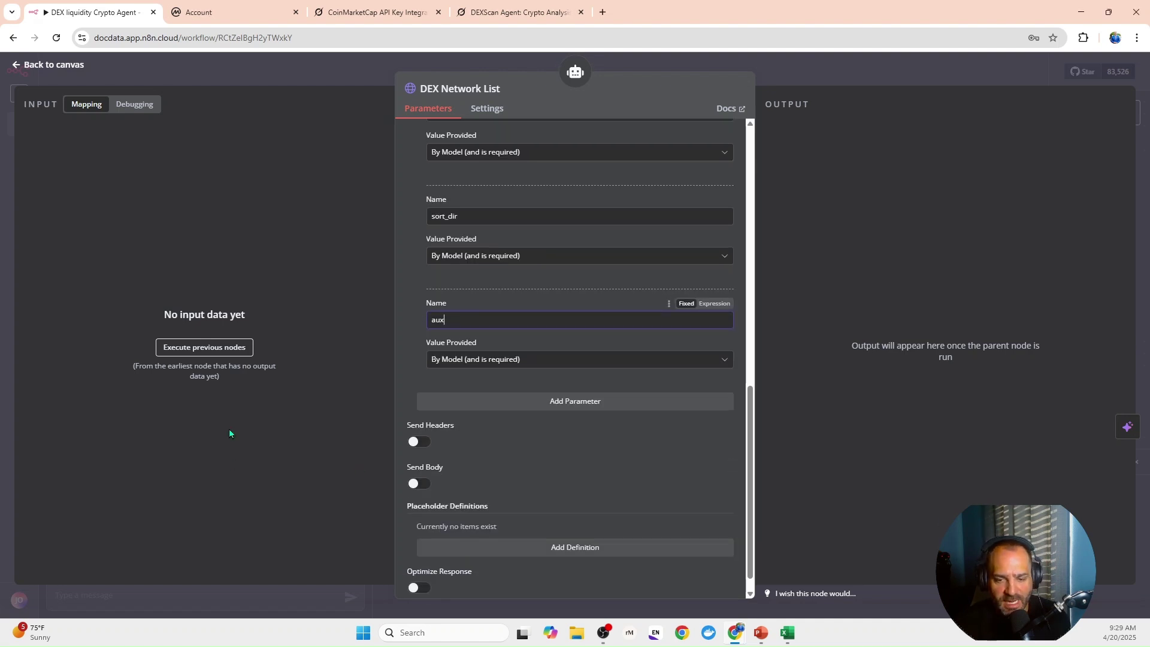
Enable headers for DEX Network List, add an Accept header with the fixed value application/json, and return to the canvas.
{"action": "scroll", "coordinate": [419, 431], "scroll_direction": "down", "scroll_amount": 1}
{"action": "left_click", "coordinate": [419, 419]}
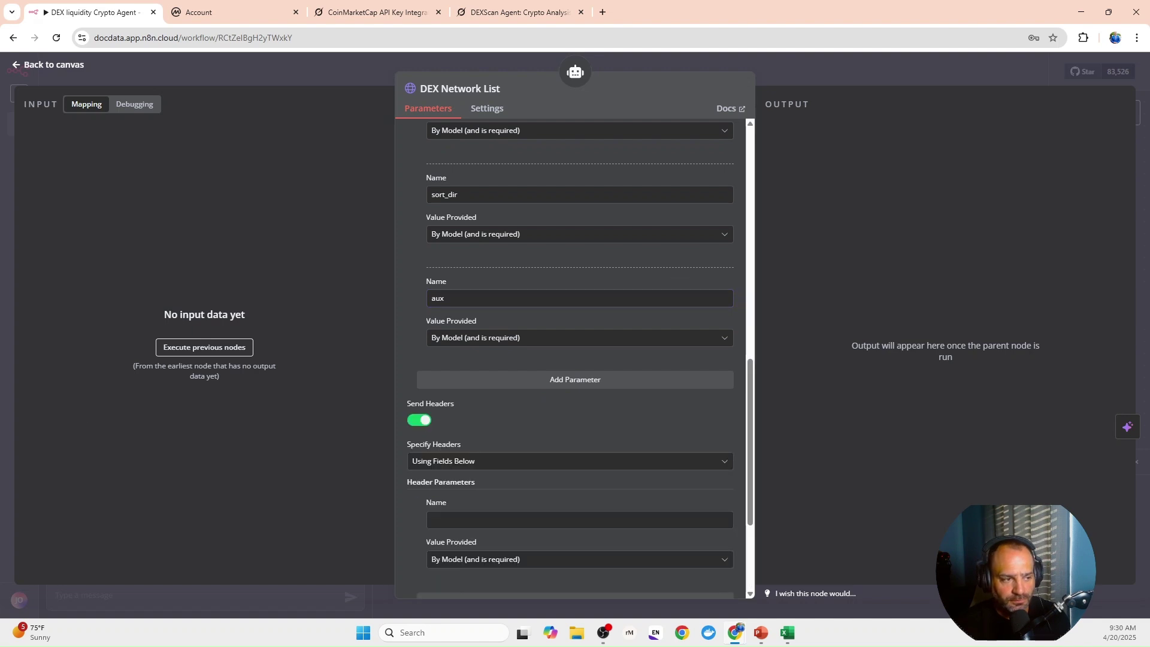
{"action": "left_click", "coordinate": [492, 516]}
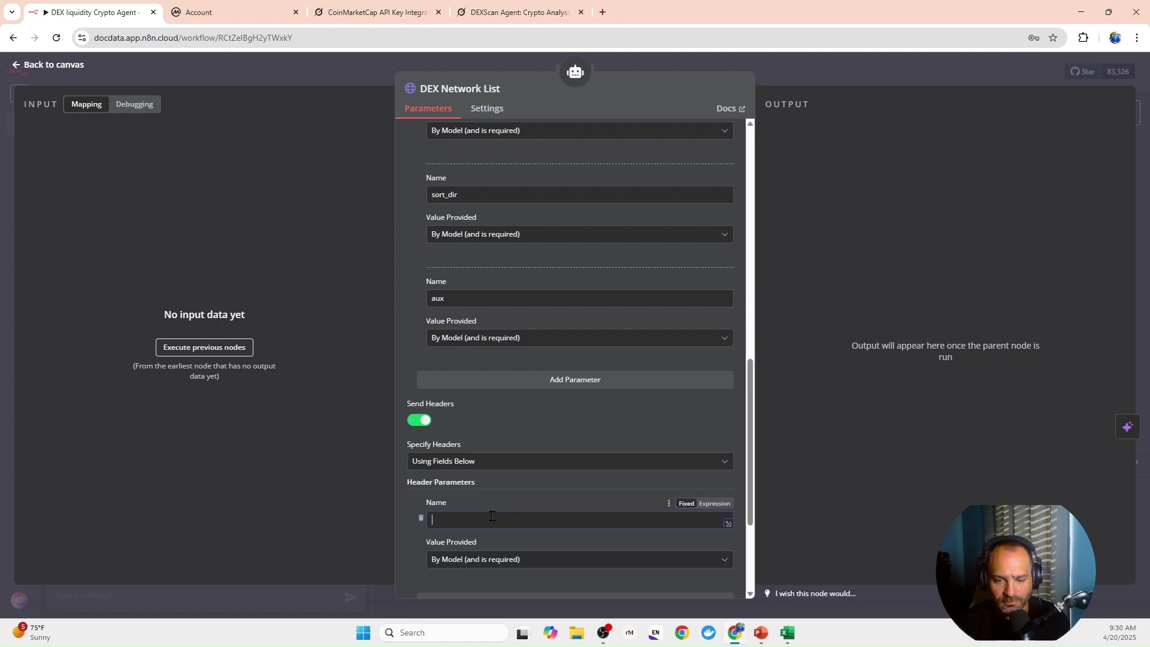
{"action": "type", "text": "Accept"}
{"action": "scroll", "coordinate": [496, 516], "scroll_direction": "down", "scroll_amount": 1}
{"action": "left_click", "coordinate": [500, 488]}
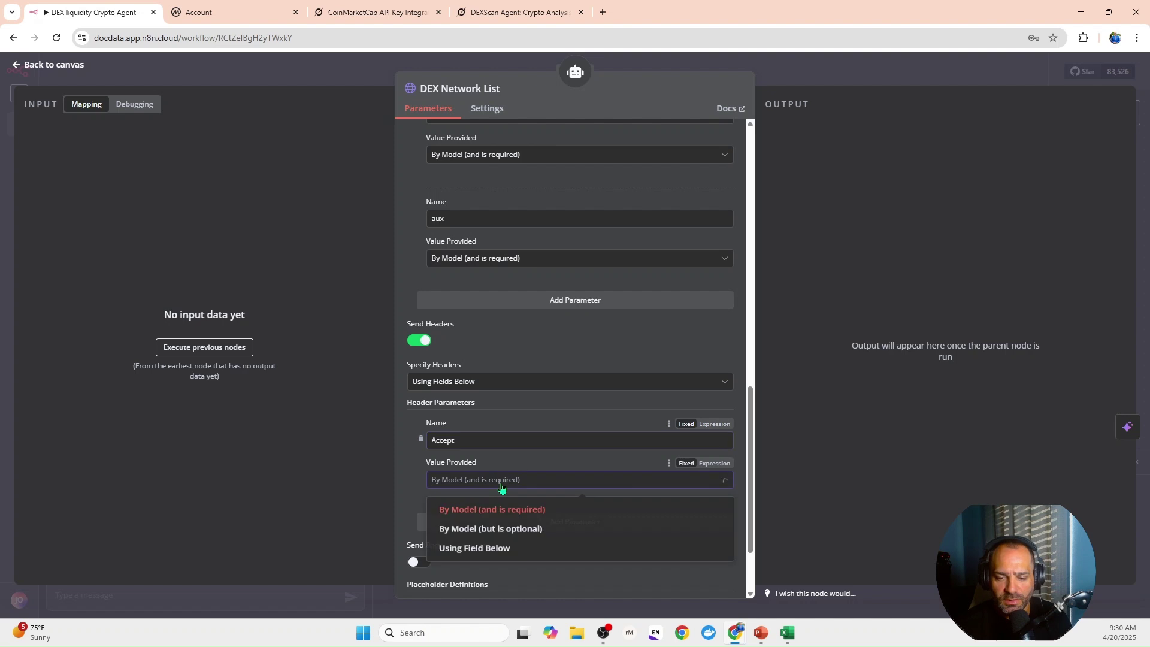
{"action": "left_click", "coordinate": [493, 549]}
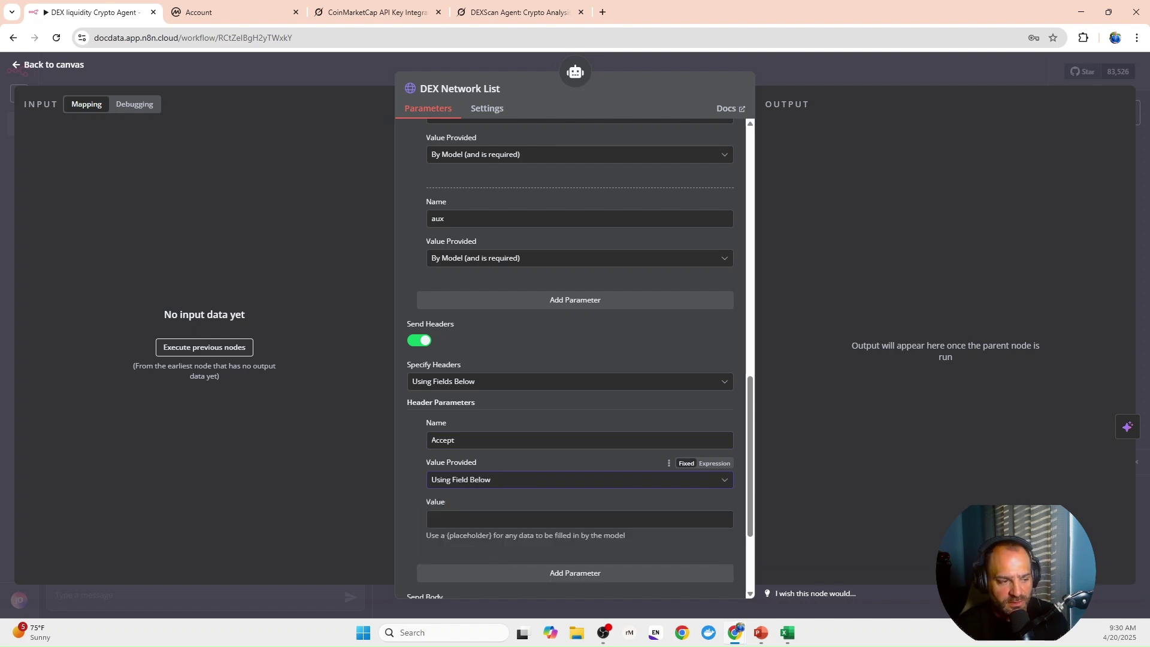
{"action": "left_click", "coordinate": [456, 518]}
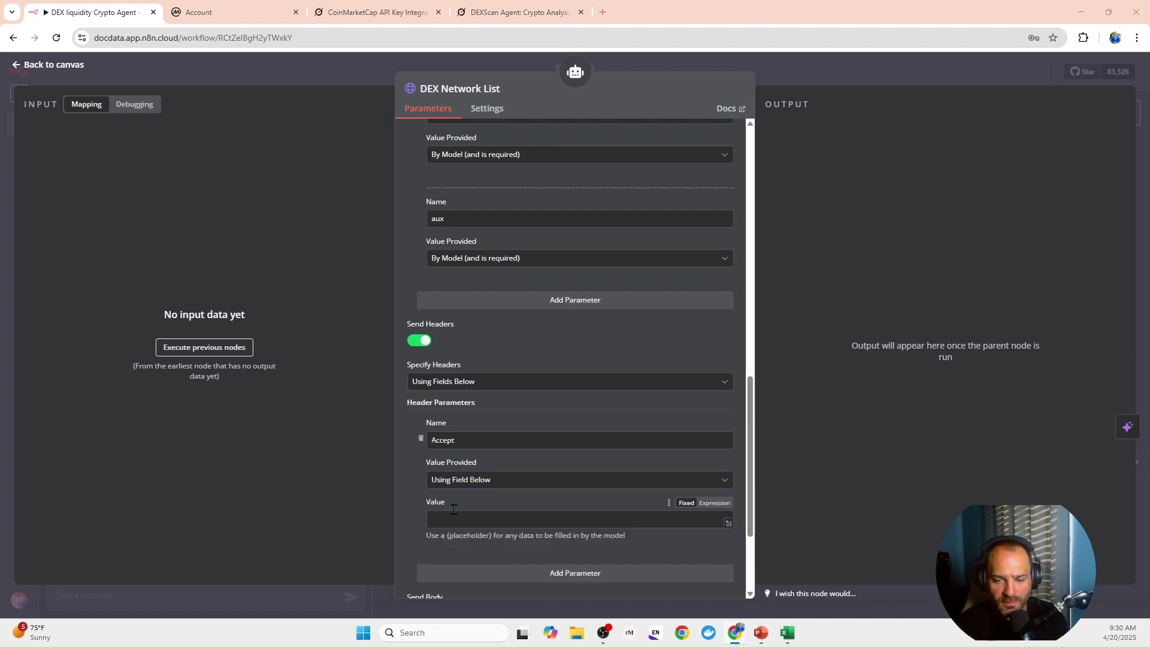
{"action": "type", "text": "application/json"}
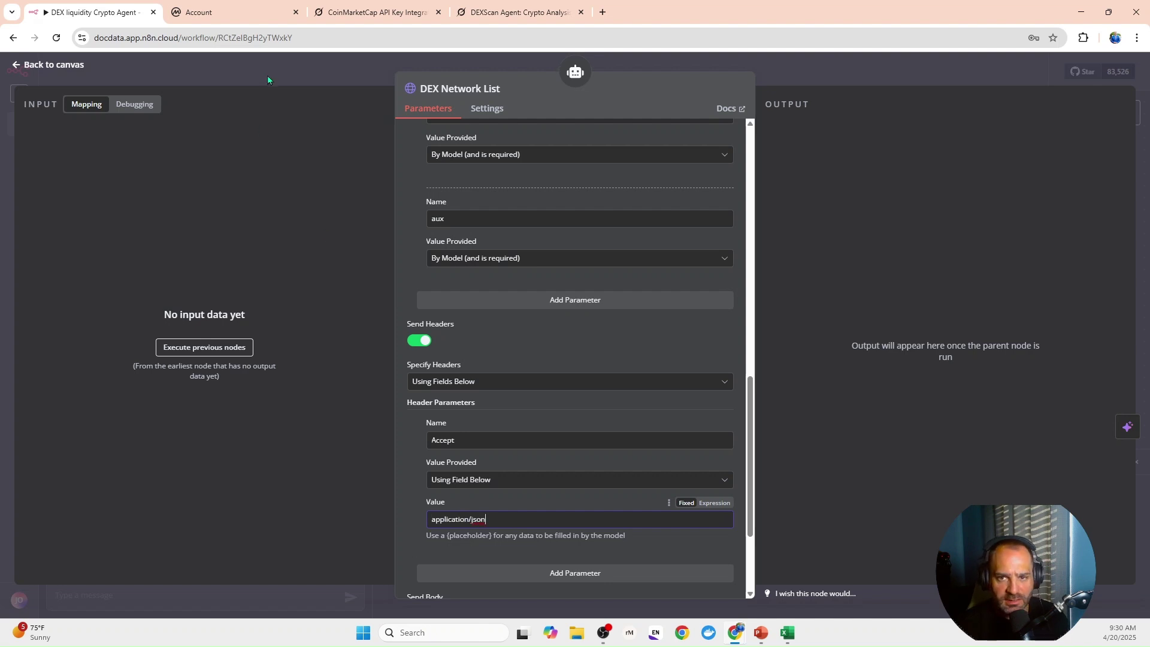
{"action": "left_click", "coordinate": [268, 71]}
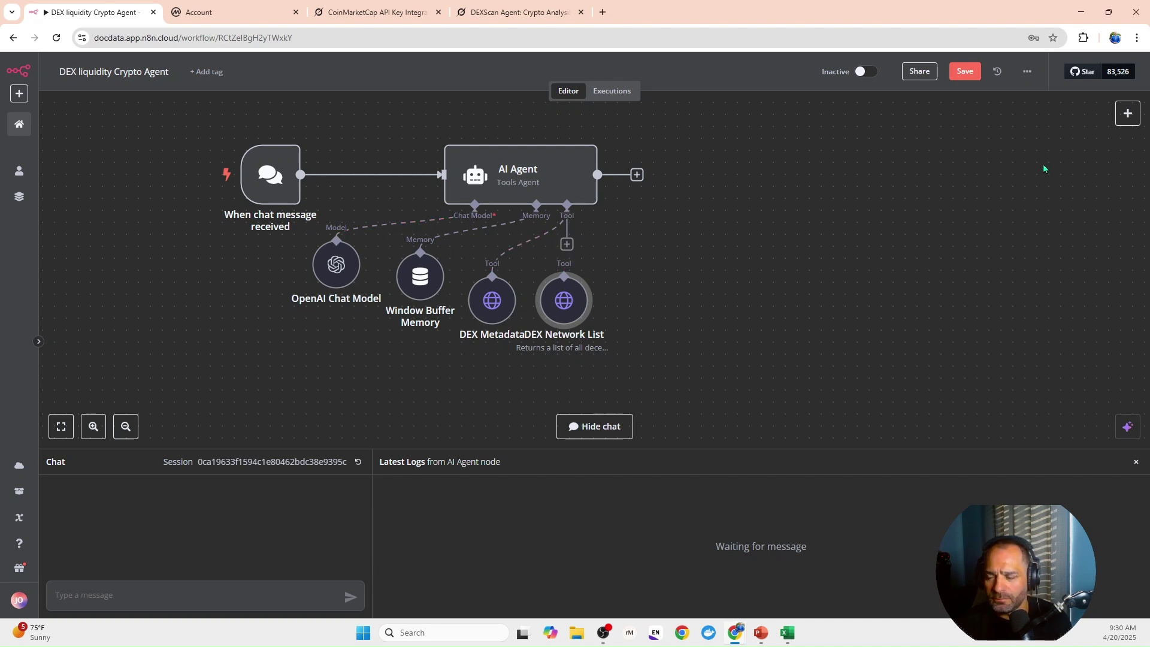
Add another HTTP Request tool to the AI Agent and reposition the DEX Network List node on the canvas.
{"action": "left_click", "coordinate": [566, 244]}
{"action": "left_click_drag", "start_coordinate": [564, 300], "coordinate": [576, 247]}
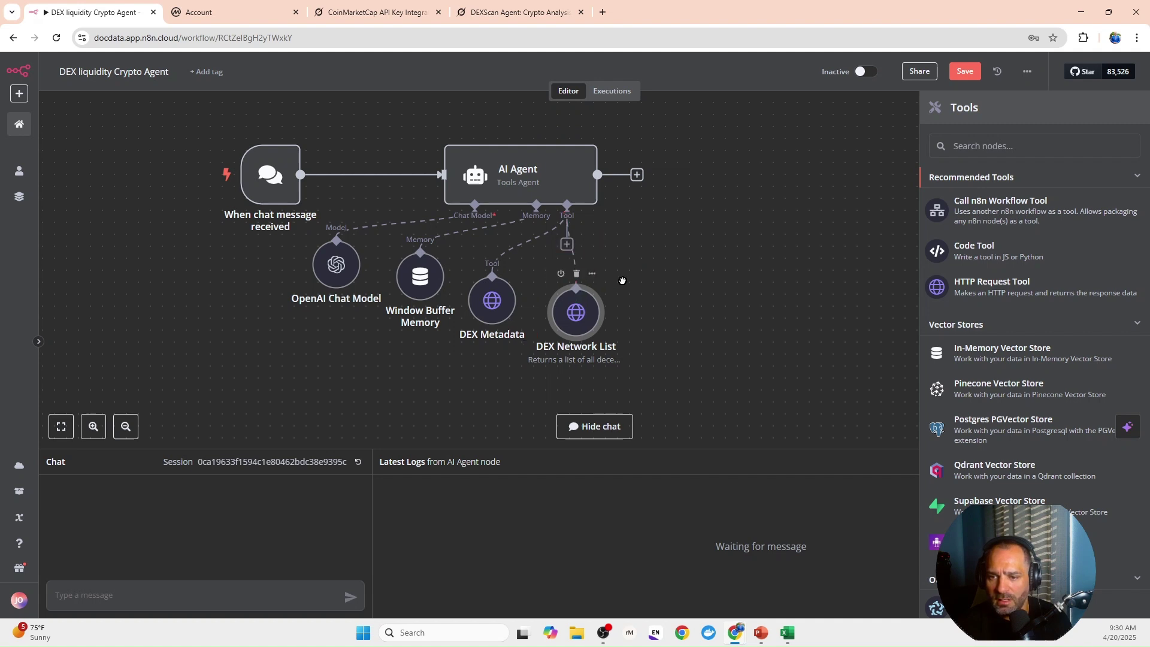
{"action": "left_click_drag", "start_coordinate": [566, 308], "coordinate": [529, 319]}
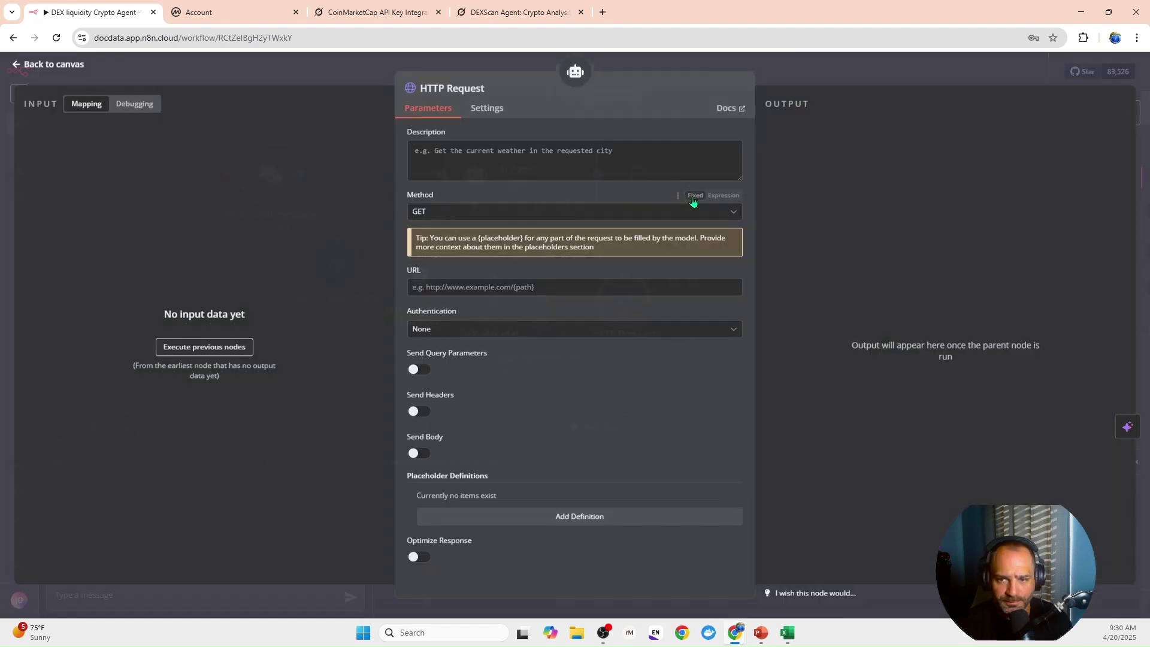
Rename the new HTTP Request tool as DEX Listings Quotes Latest and paste the prepared description of DEX spot pair quotes.
{"action": "left_click", "coordinate": [484, 91]}
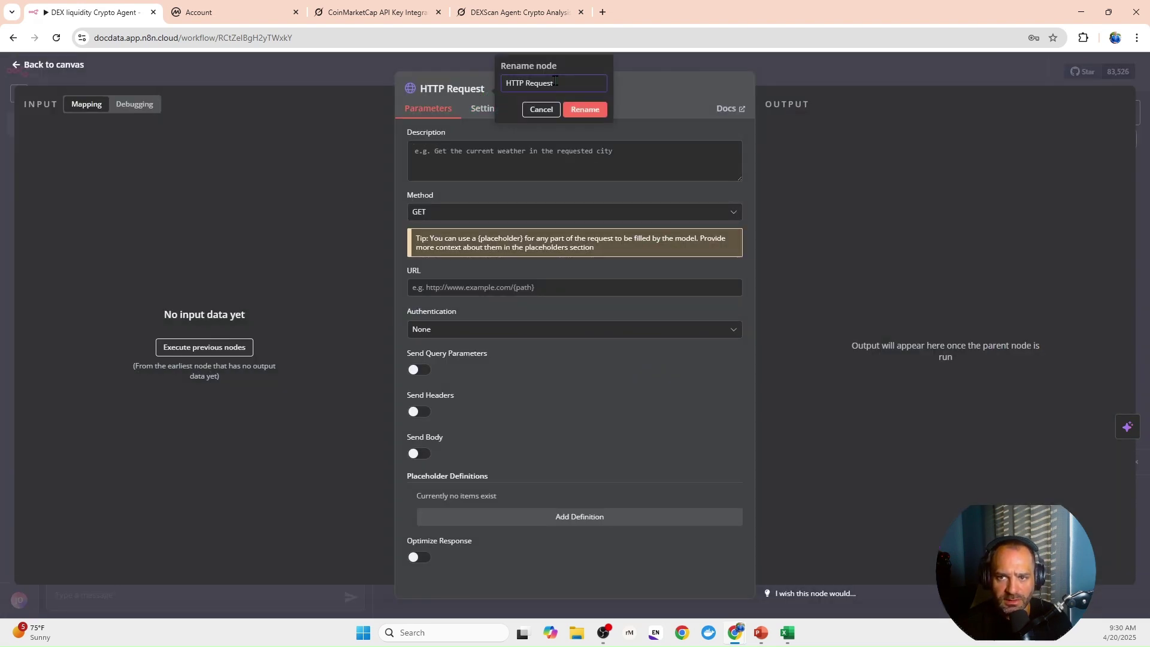
{"action": "type", "text": "DEX"}
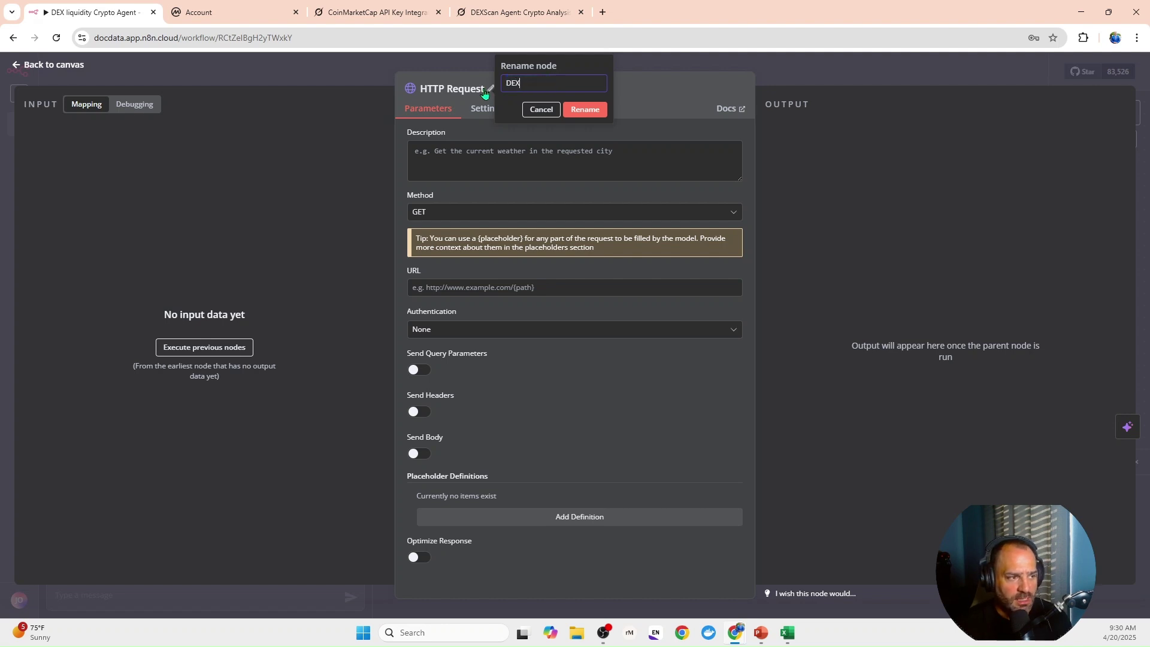
{"action": "type", "text": " Listings"}
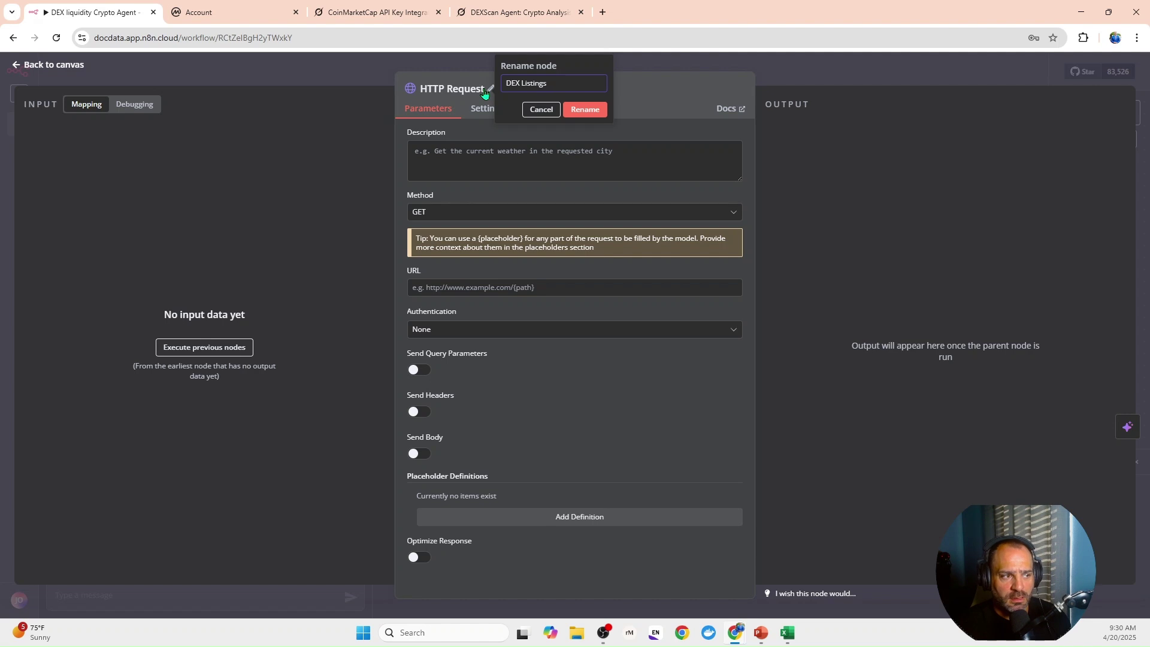
{"action": "type", "text": " QU"}
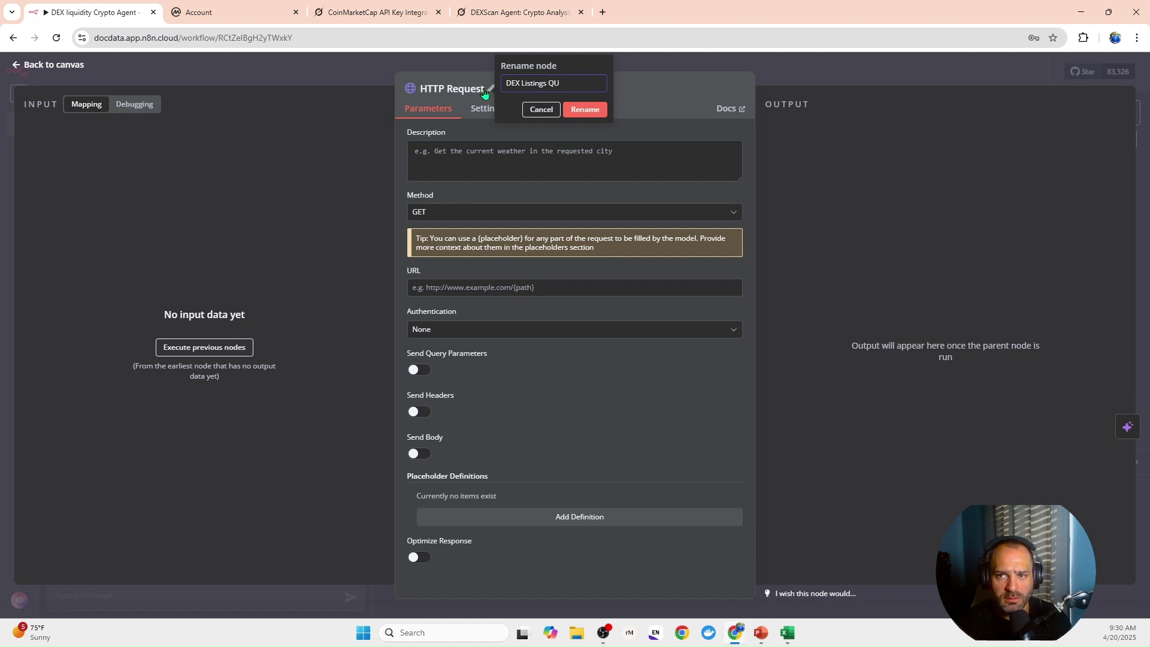
{"action": "type", "text": "oteotes "}
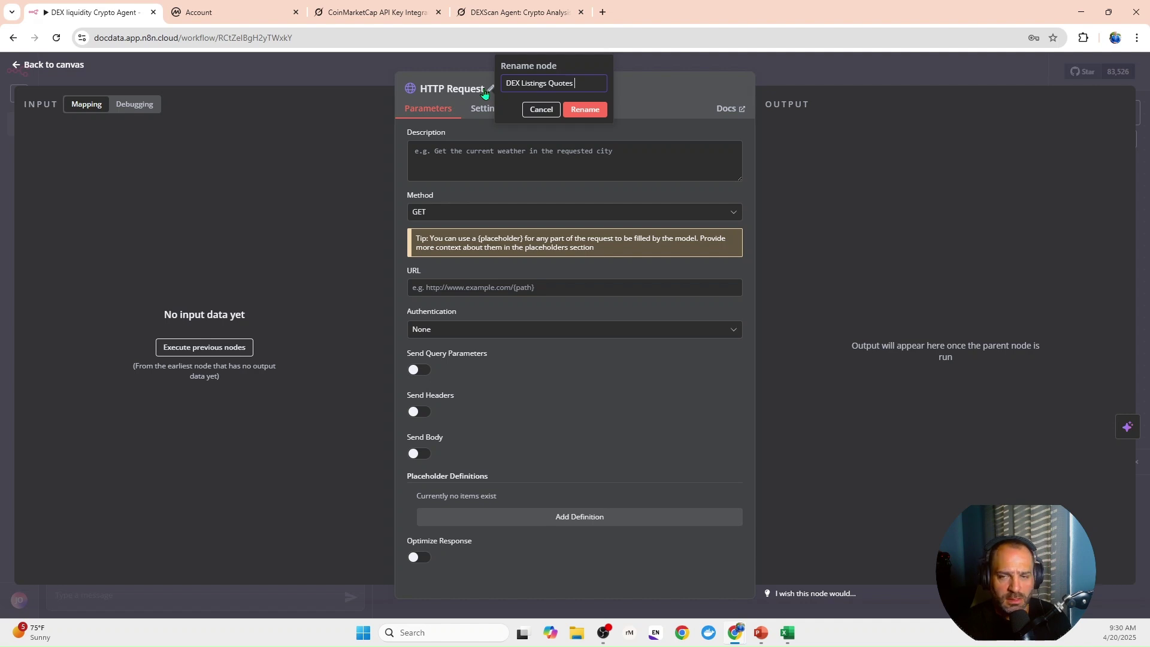
{"action": "type", "text": "Lastest"}
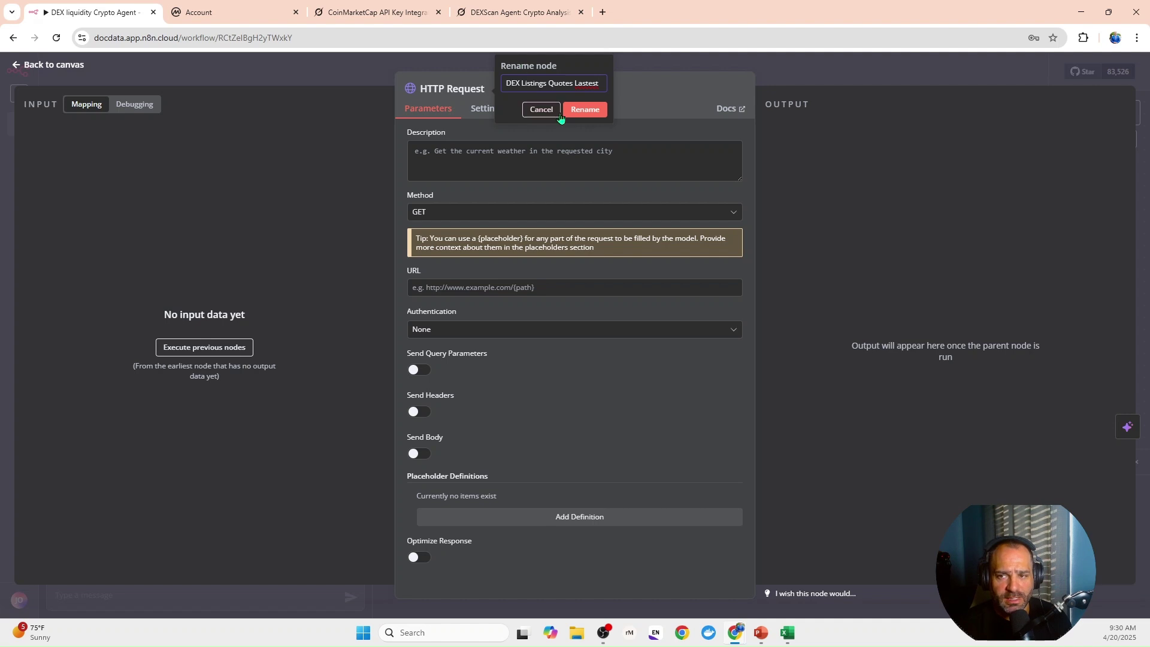
{"action": "right_click", "coordinate": [582, 80]}
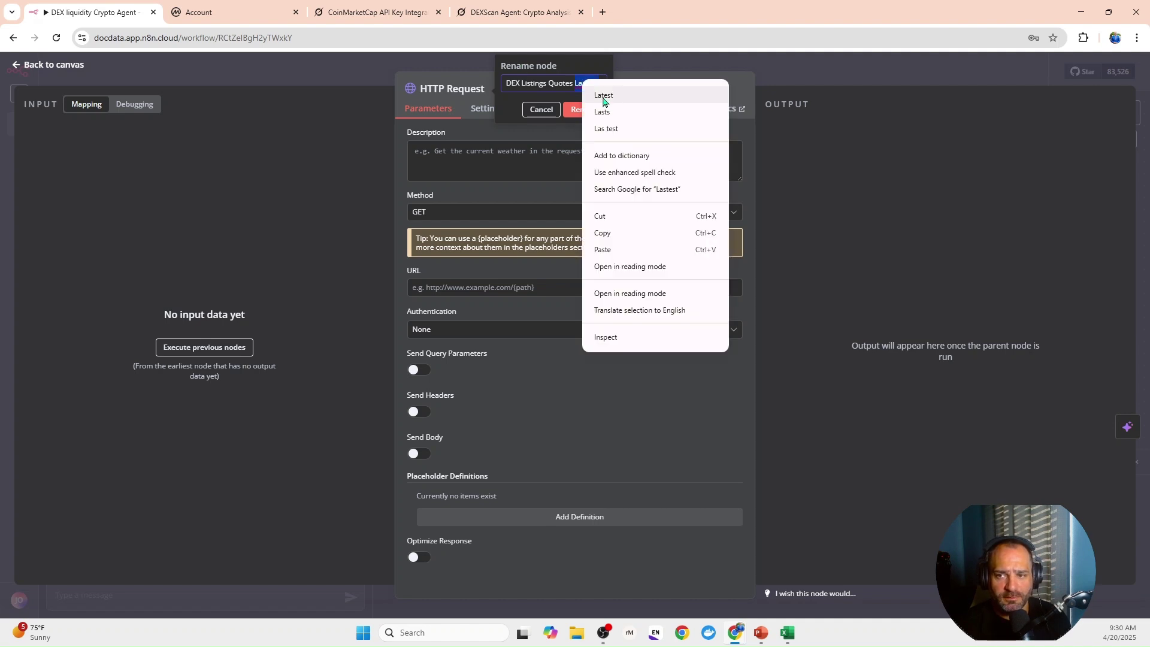
{"action": "left_click", "coordinate": [602, 95]}
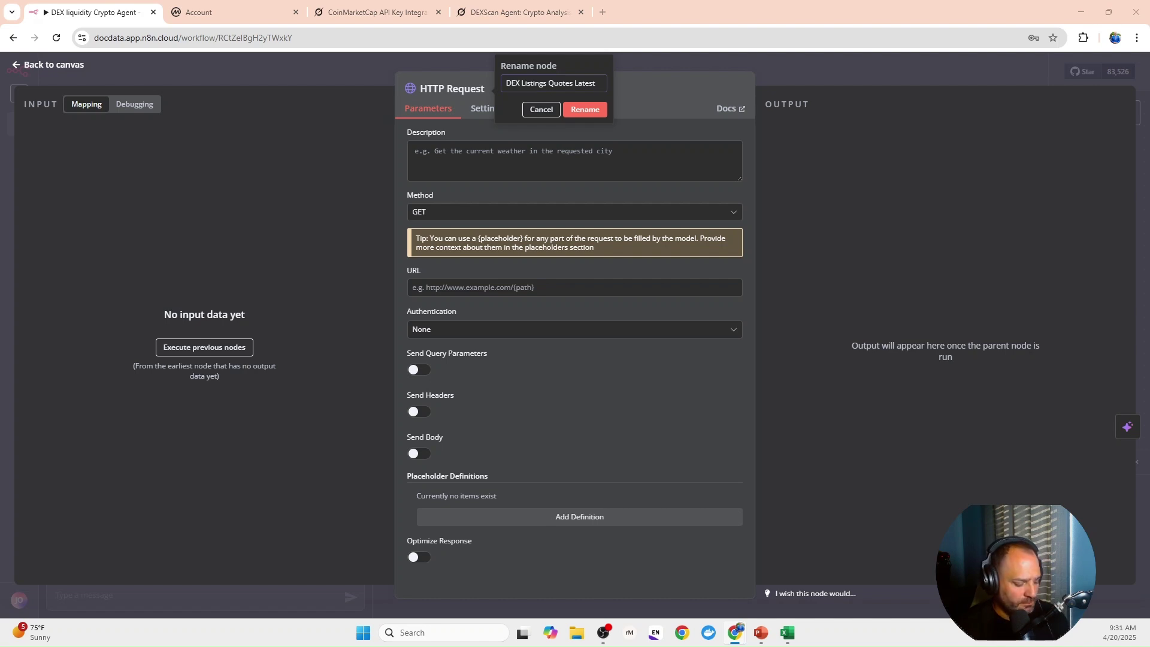
{"action": "key", "text": "ctrl+v"}
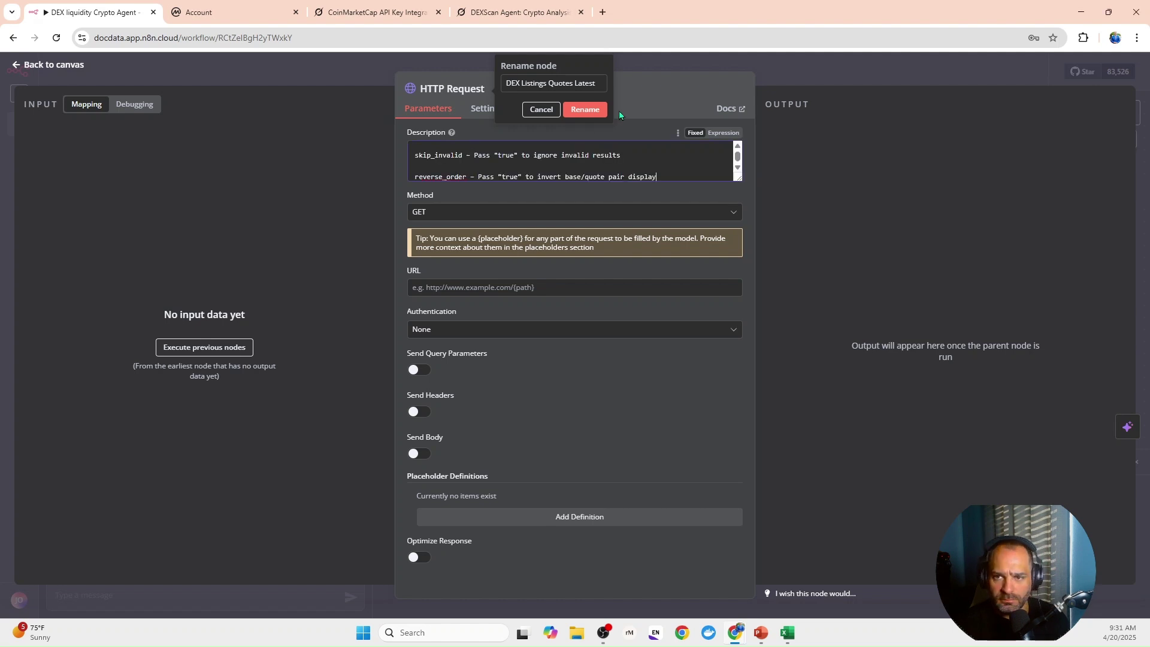
{"action": "key", "text": "Return"}
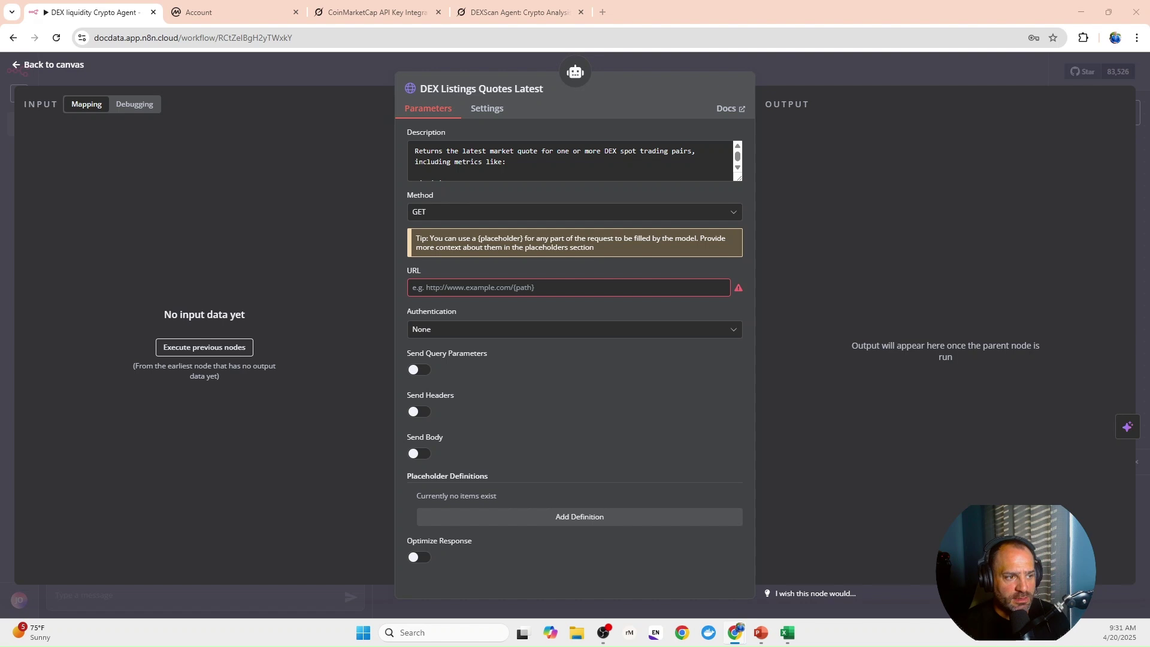
{"action": "left_click", "coordinate": [426, 287]}
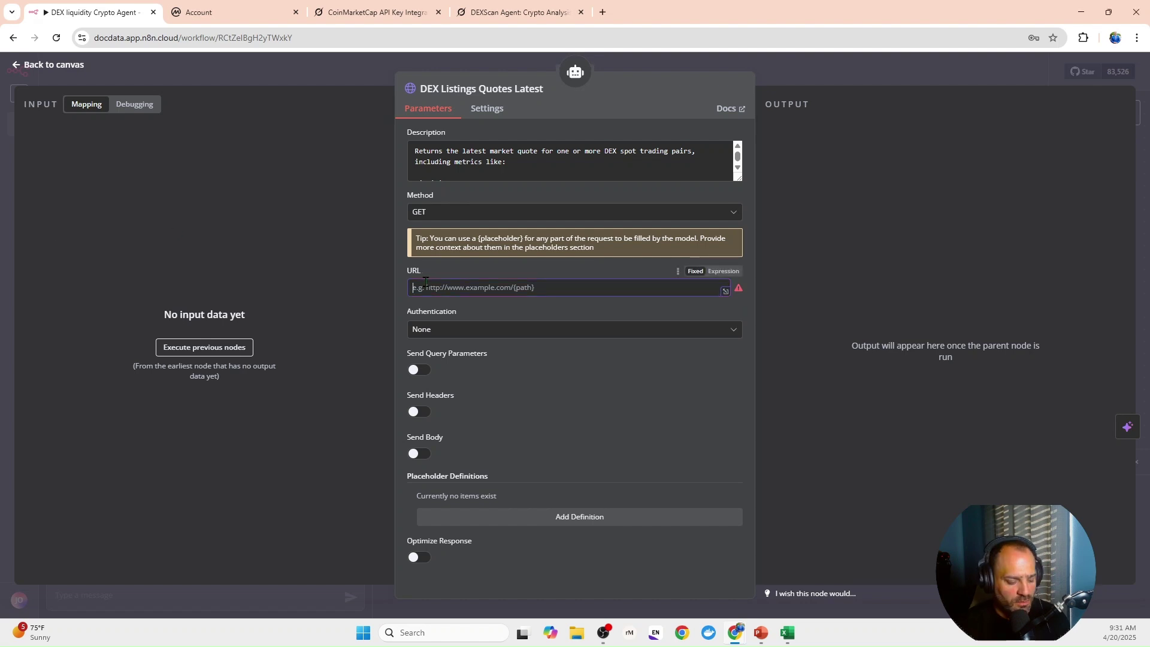
{"action": "type", "text": "https://pro-api.coinmarketcap.com/v4/dex/pairs/quotes/latest"}
{"action": "left_click", "coordinate": [460, 330]}
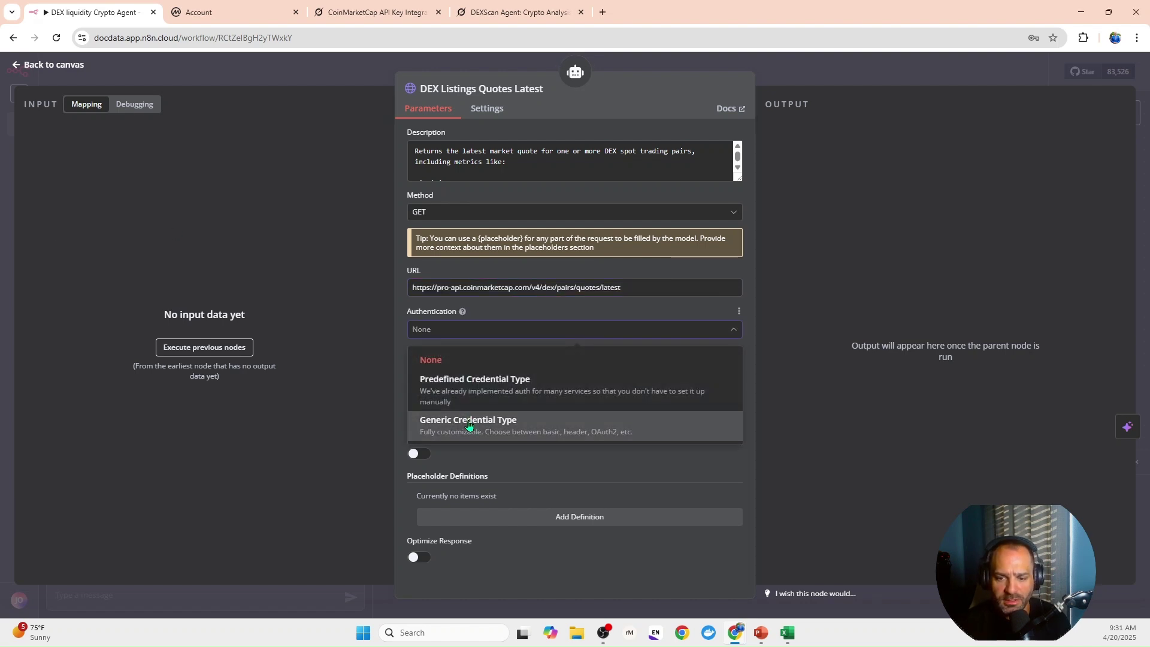
{"action": "left_click", "coordinate": [467, 424]}
{"action": "left_click", "coordinate": [463, 376]}
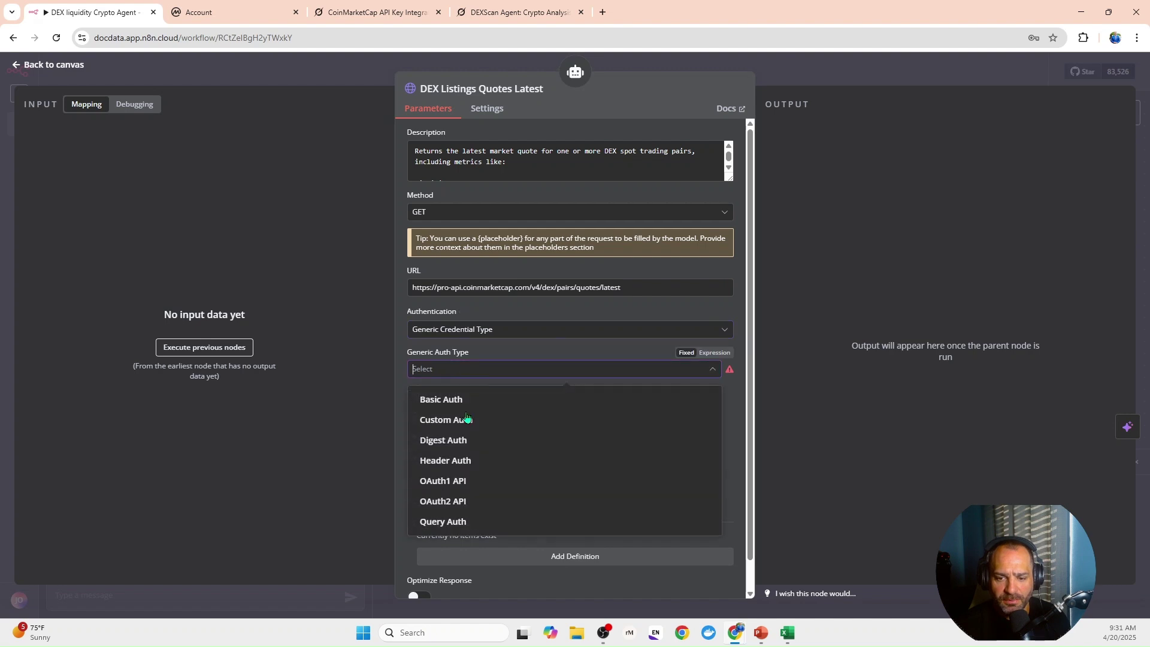
{"action": "left_click", "coordinate": [468, 460]}
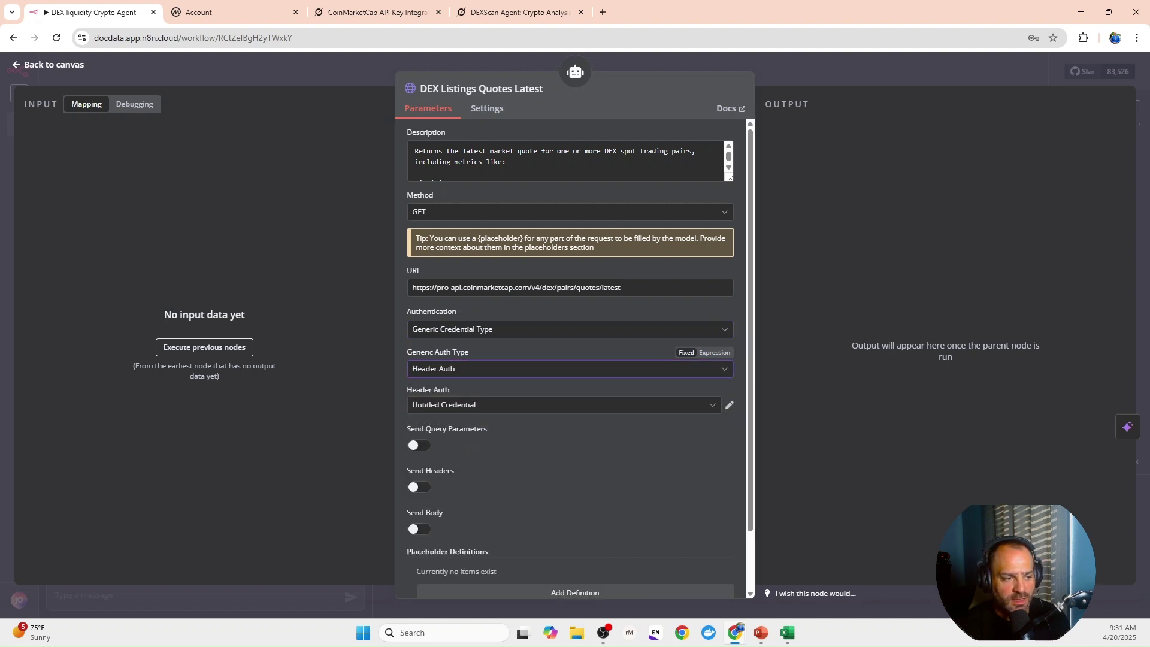
Enable query parameters for DEX Listings Quotes Latest and add two parameters named contract_address and network_id.
{"action": "left_click", "coordinate": [419, 445]}
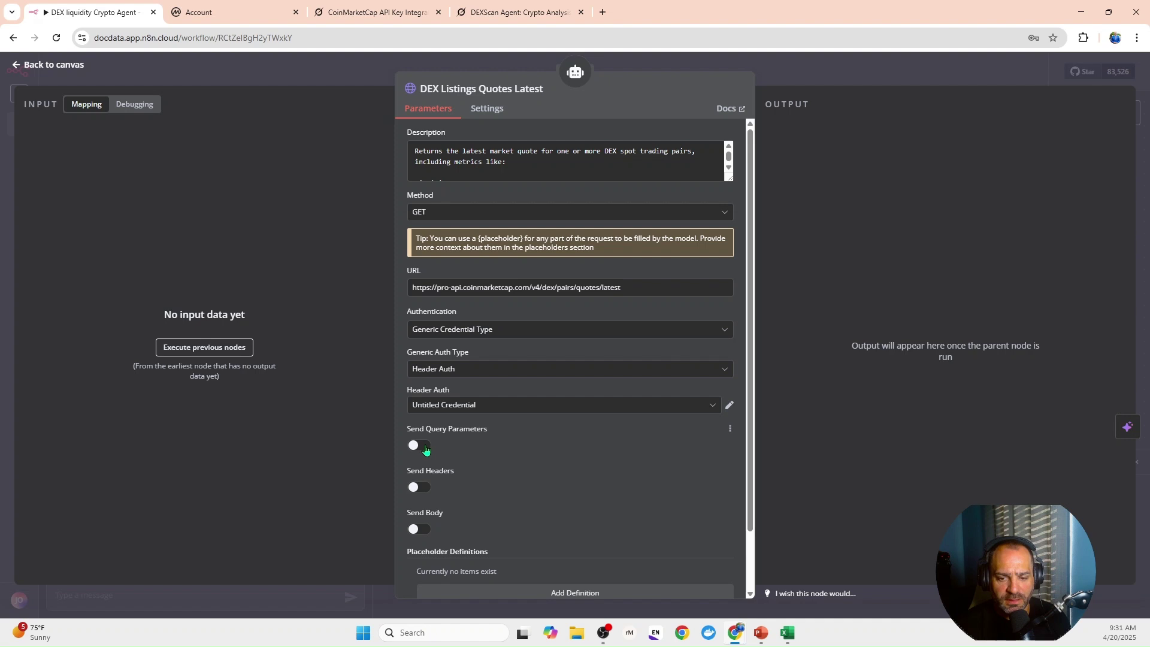
{"action": "scroll", "coordinate": [513, 417], "scroll_direction": "down", "scroll_amount": 1}
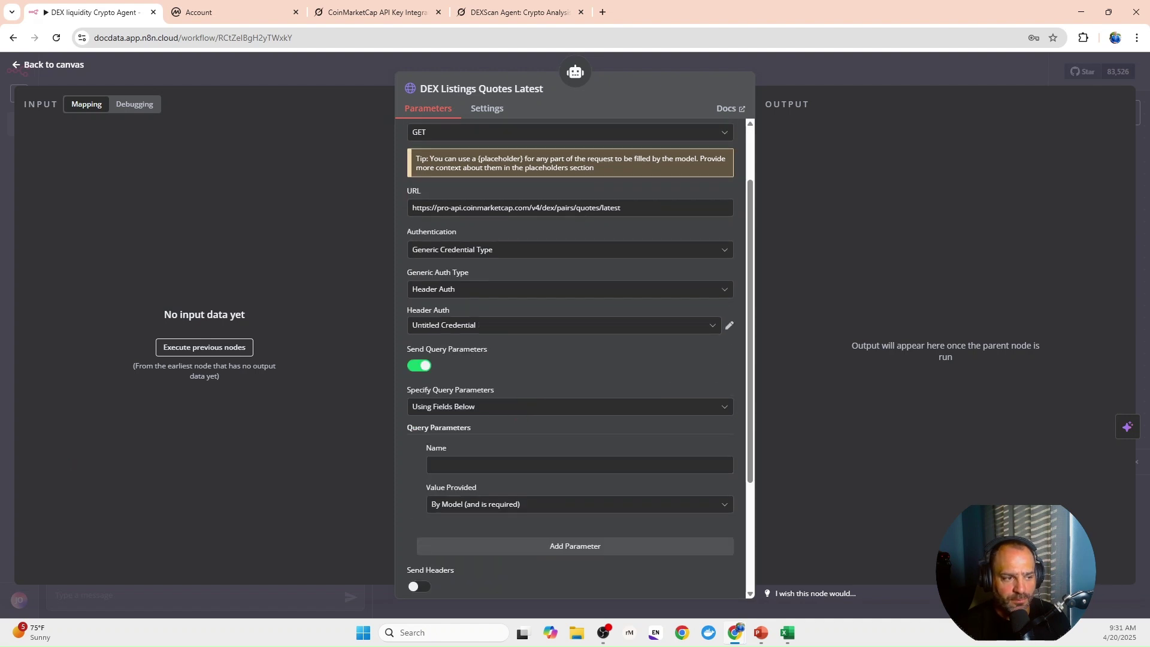
{"action": "left_click", "coordinate": [442, 465]}
{"action": "type", "text": "contract_address"}
{"action": "scroll", "coordinate": [440, 469], "scroll_direction": "down", "scroll_amount": 2}
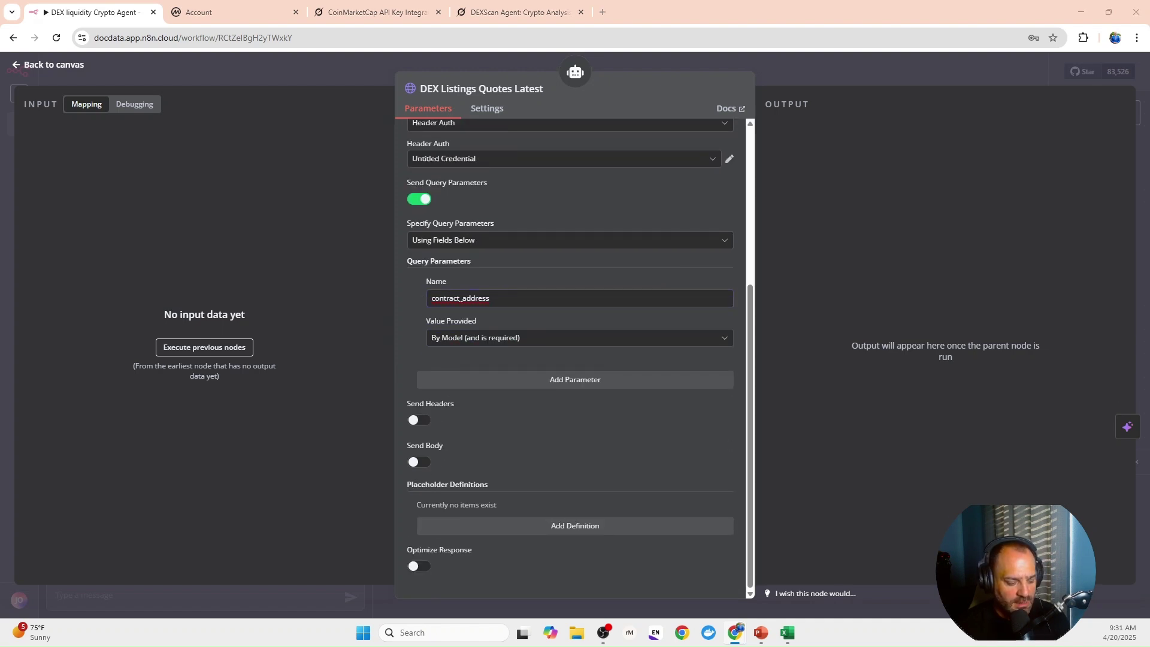
{"action": "left_click", "coordinate": [513, 379]}
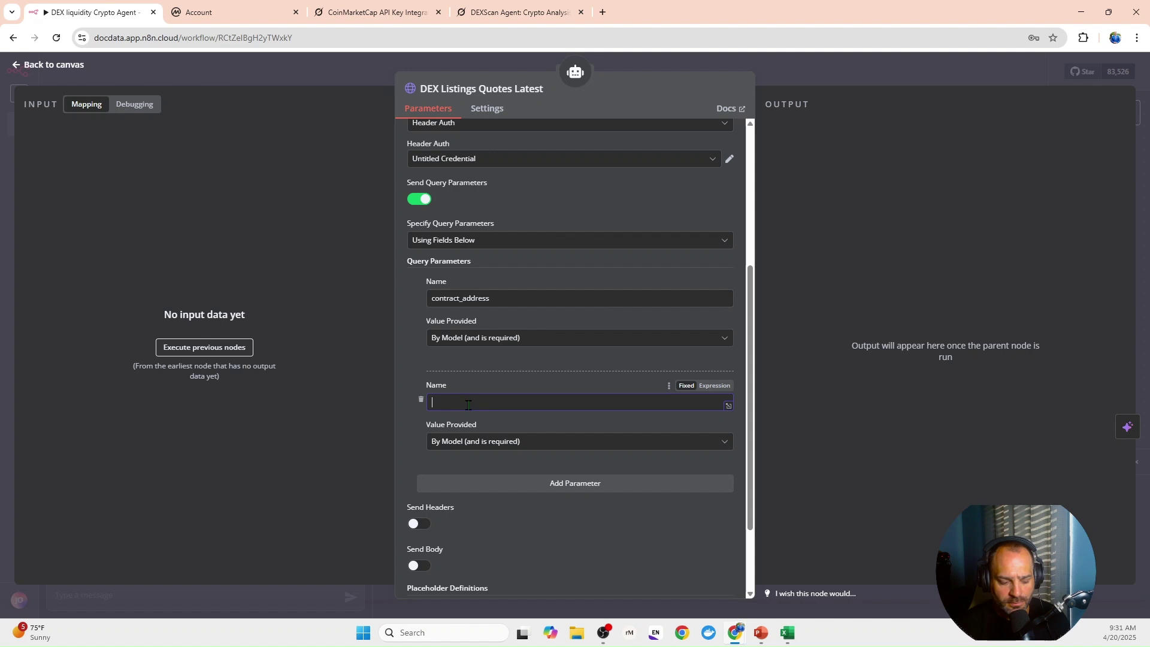
{"action": "type", "text": "network_id"}
Add two more query parameters to DEX Listings Quotes Latest named aux and convert_id.
{"action": "scroll", "coordinate": [465, 409], "scroll_direction": "down", "scroll_amount": 2}
{"action": "left_click", "coordinate": [473, 380]}
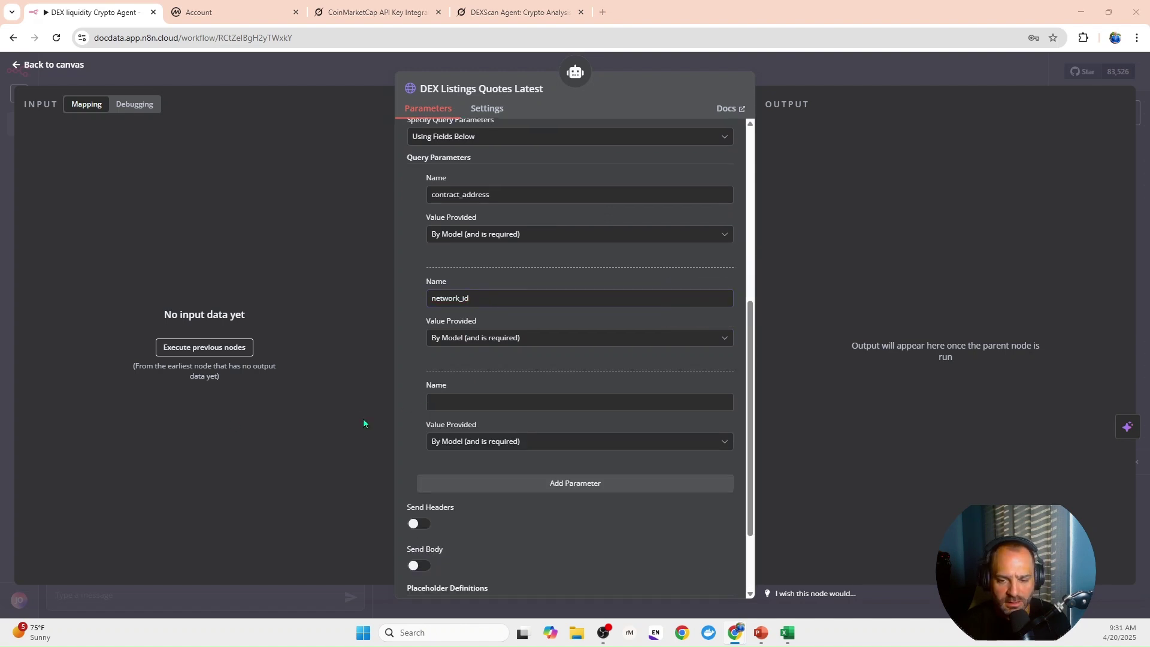
{"action": "left_click", "coordinate": [429, 400]}
{"action": "type", "text": "aux"}
{"action": "scroll", "coordinate": [458, 418], "scroll_direction": "down", "scroll_amount": 1}
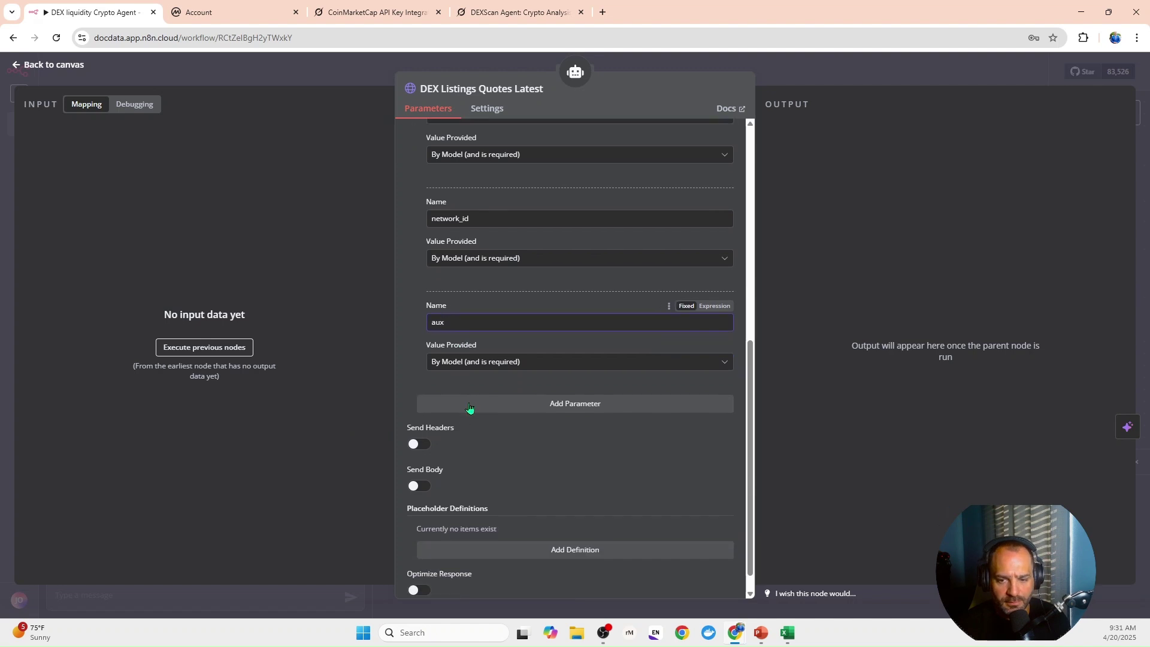
{"action": "left_click", "coordinate": [453, 411]}
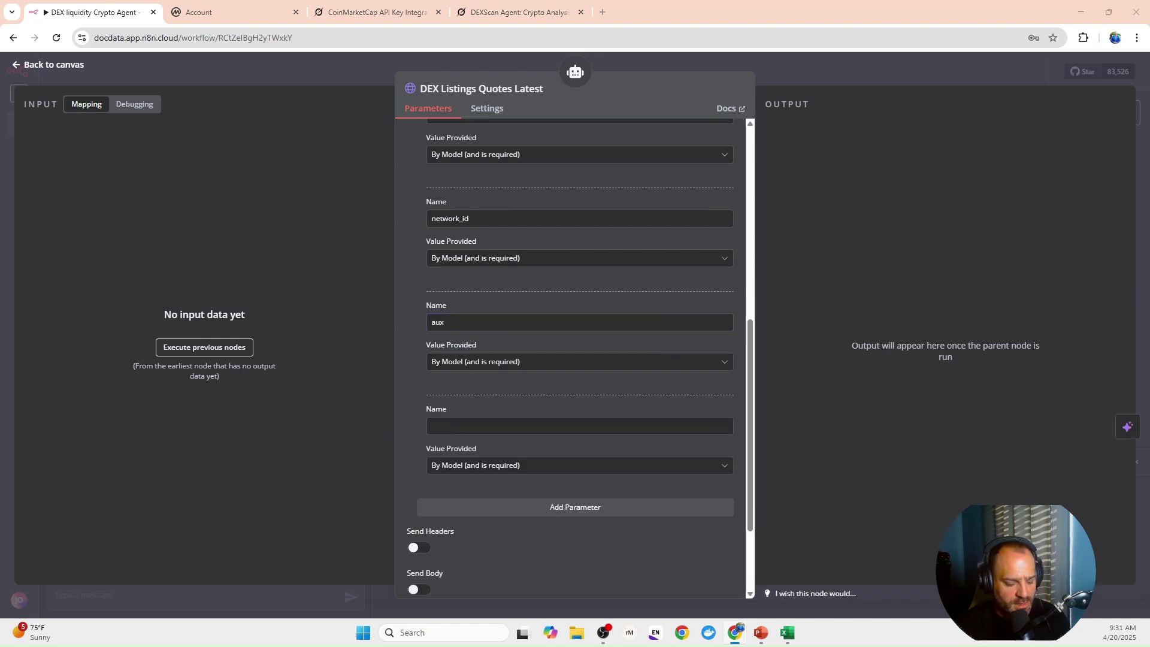
{"action": "left_click", "coordinate": [429, 426]}
{"action": "type", "text": "convert_id"}
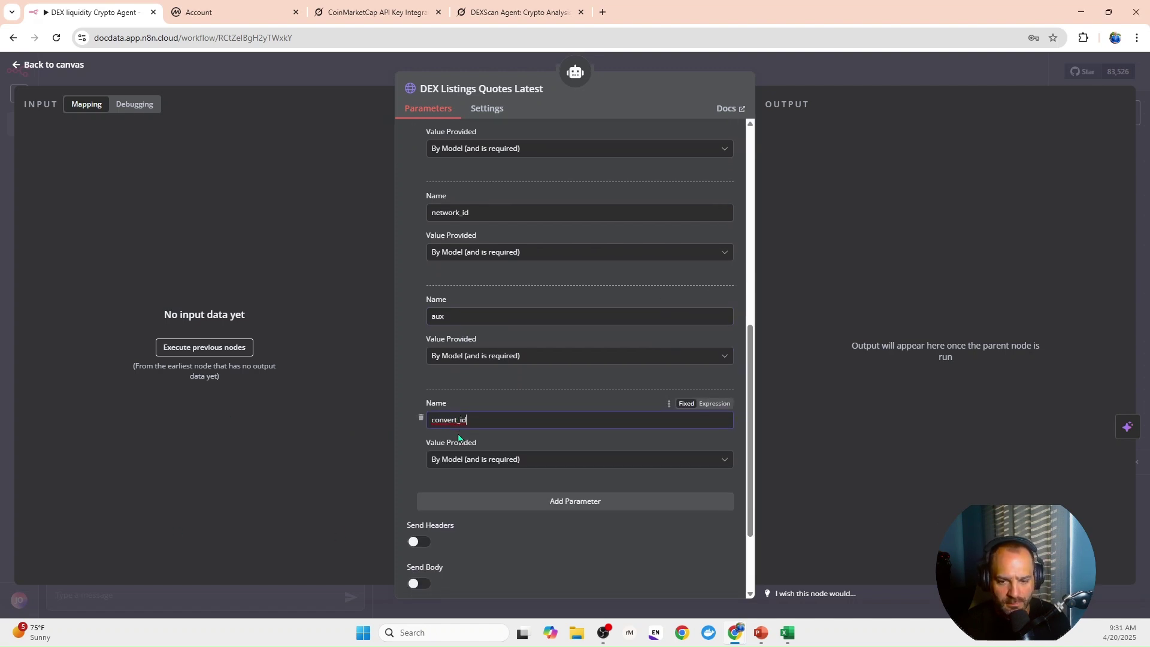
Add query parameters named skip_invalid and reverse_order to DEX Listings Quotes Latest.
{"action": "scroll", "coordinate": [460, 432], "scroll_direction": "down", "scroll_amount": 1}
{"action": "left_click", "coordinate": [461, 433]}
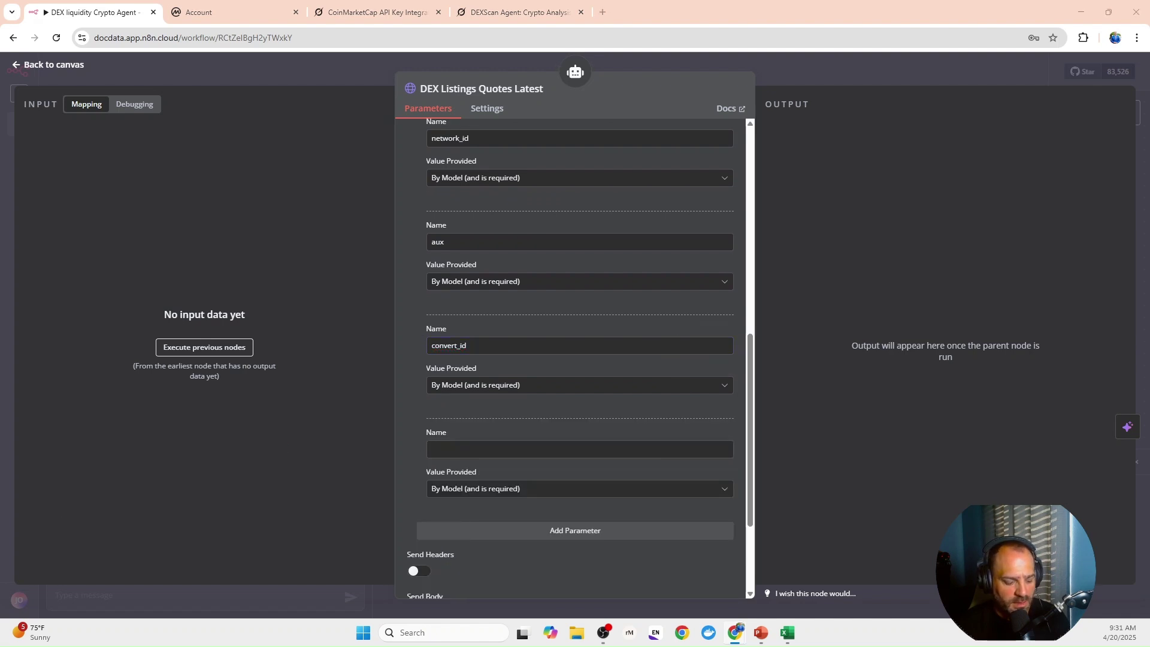
{"action": "left_click", "coordinate": [473, 450]}
{"action": "type", "text": "skip_invalid"}
{"action": "scroll", "coordinate": [473, 450], "scroll_direction": "down", "scroll_amount": 2}
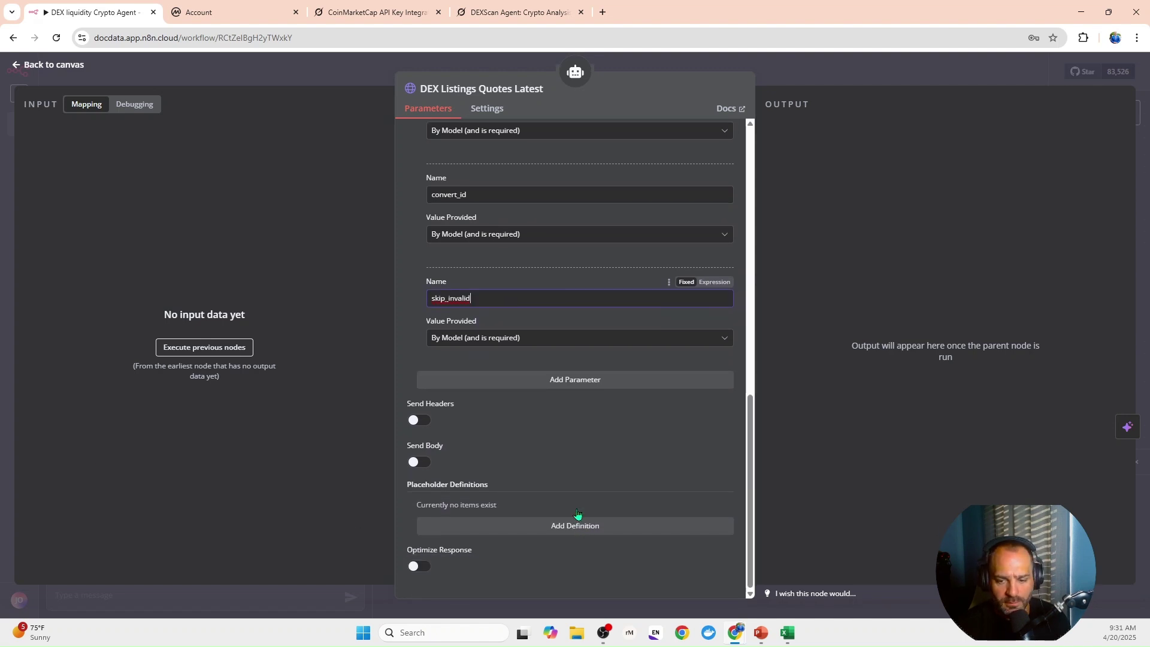
{"action": "left_click", "coordinate": [560, 383]}
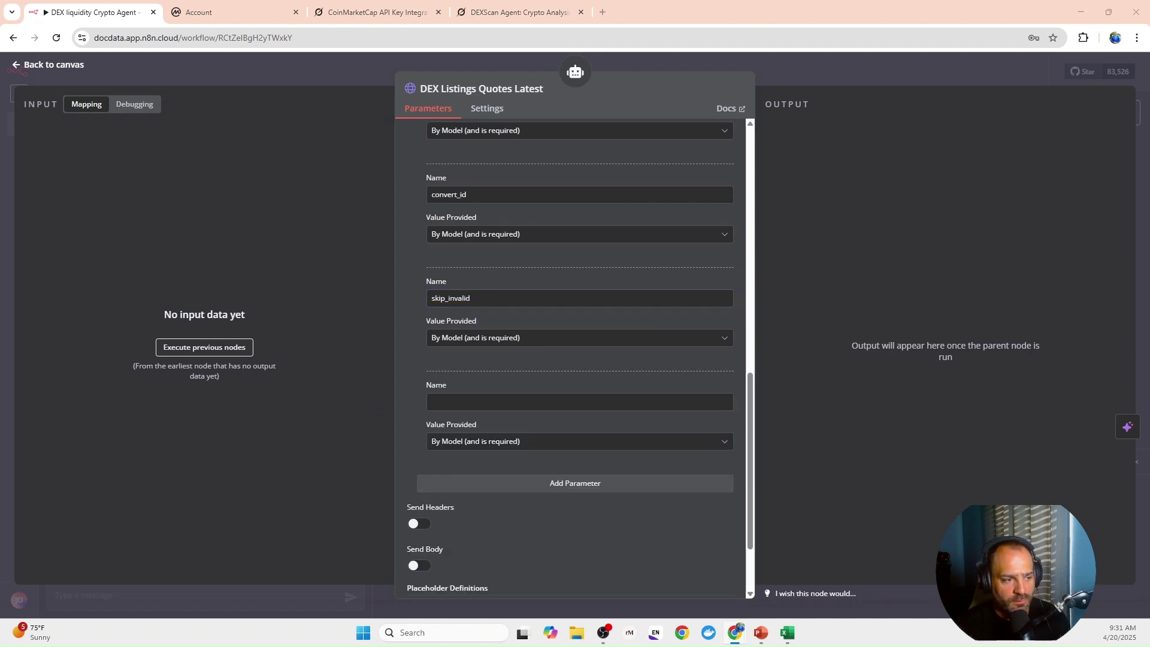
{"action": "left_click", "coordinate": [442, 412]}
{"action": "type", "text": "reverse_order"}
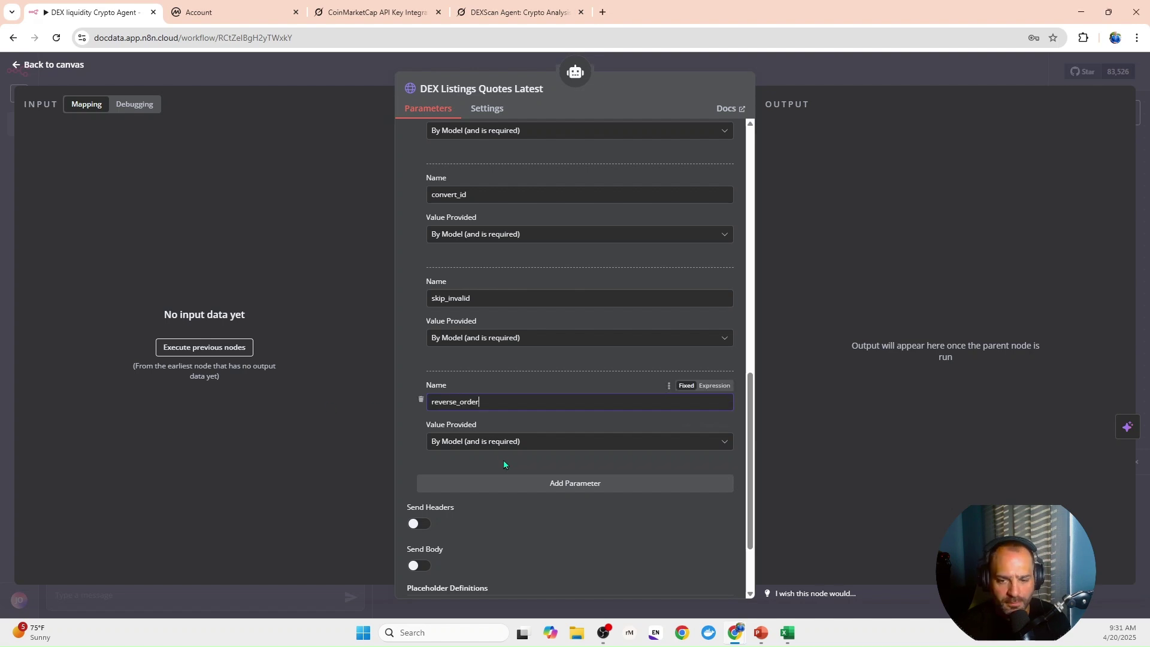
Add a query parameter named network_slug to DEX Listings Quotes Latest.
{"action": "left_click", "coordinate": [494, 484]}
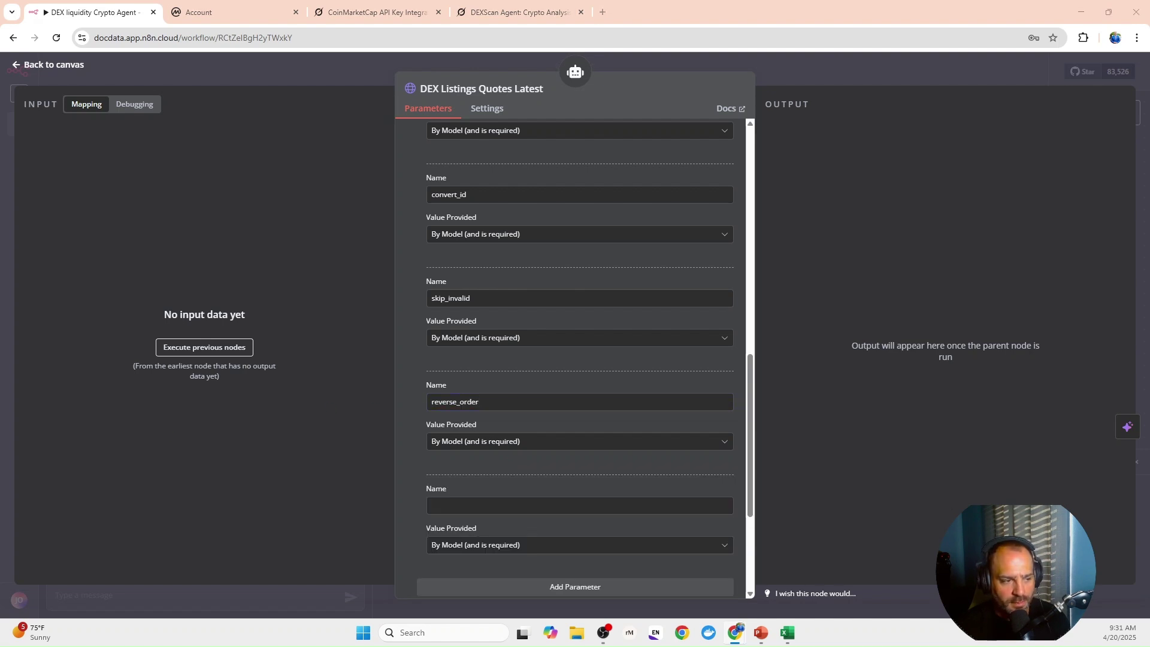
{"action": "left_click", "coordinate": [425, 505]}
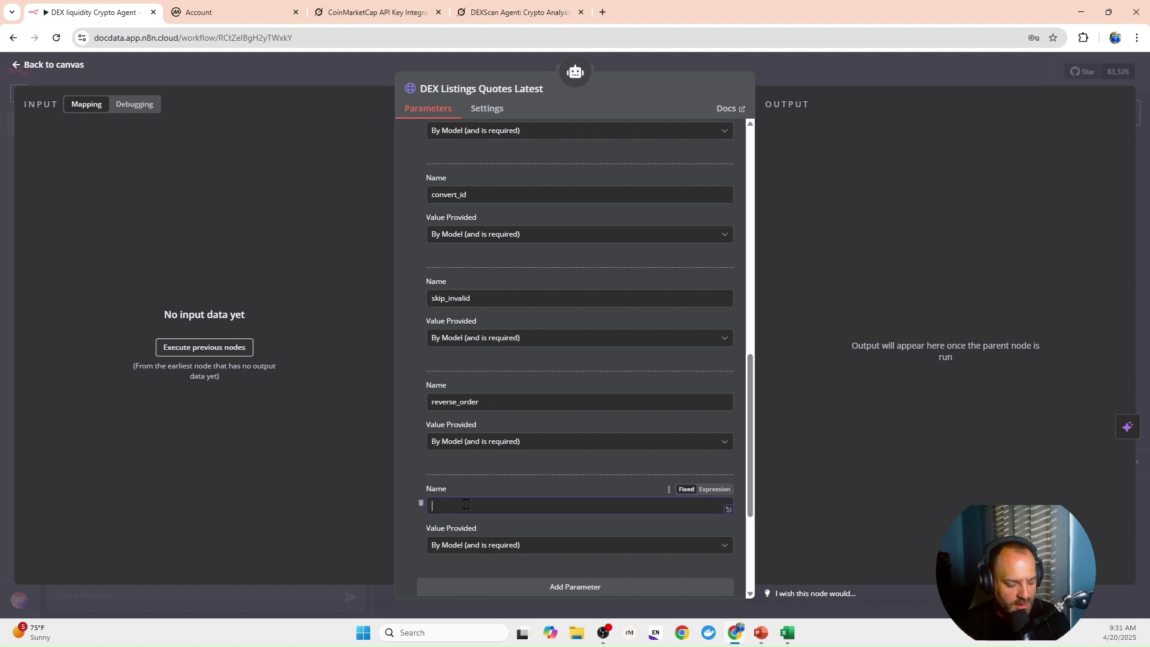
{"action": "type", "text": "network_slug"}
Enable headers for DEX Listings Quotes Latest, add an Accept header with the field value application/json, and save the workflow.
{"action": "scroll", "coordinate": [425, 479], "scroll_direction": "down", "scroll_amount": 3}
{"action": "left_click", "coordinate": [423, 466]}
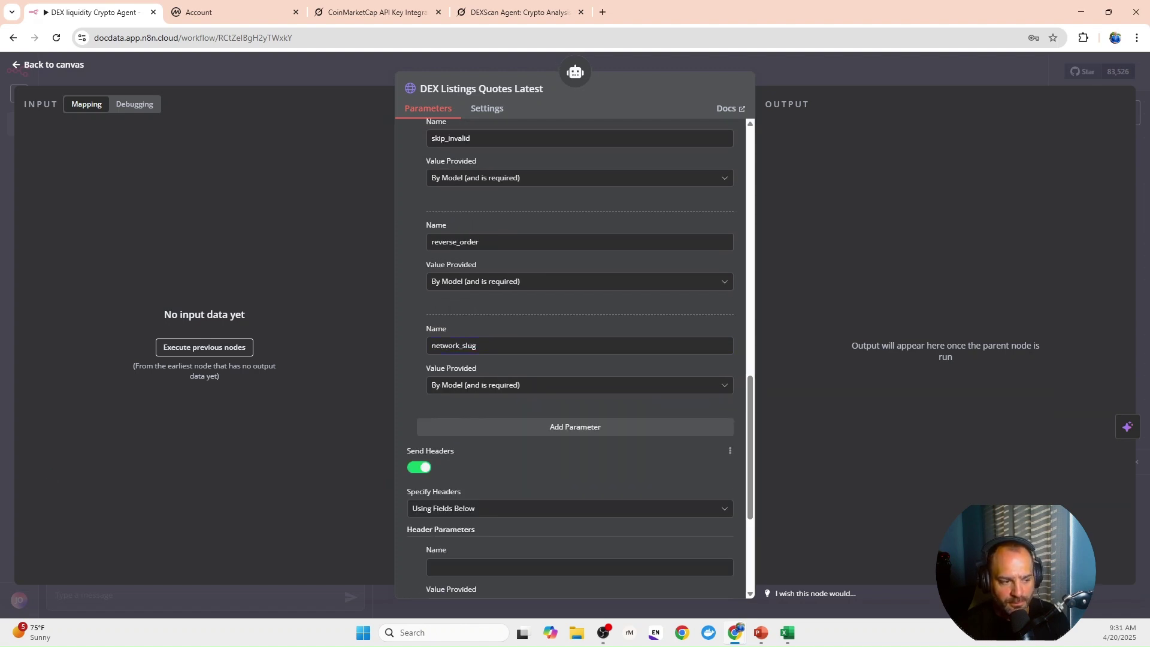
{"action": "scroll", "coordinate": [449, 537], "scroll_direction": "down", "scroll_amount": 1}
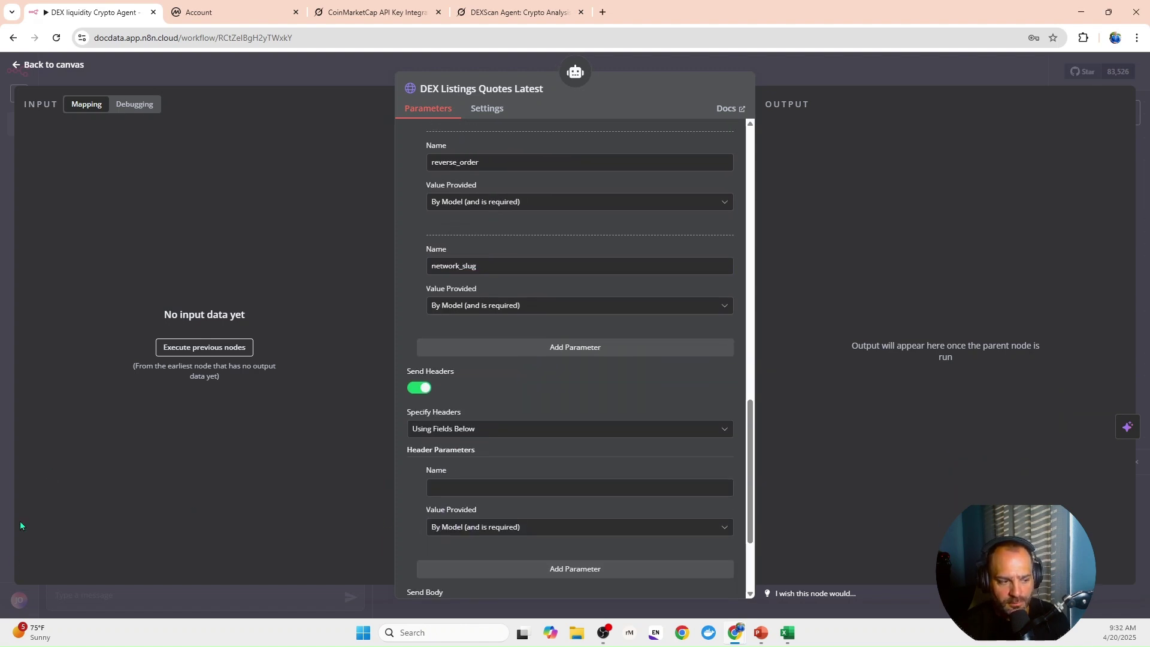
{"action": "left_click", "coordinate": [488, 488]}
{"action": "type", "text": "Accept"}
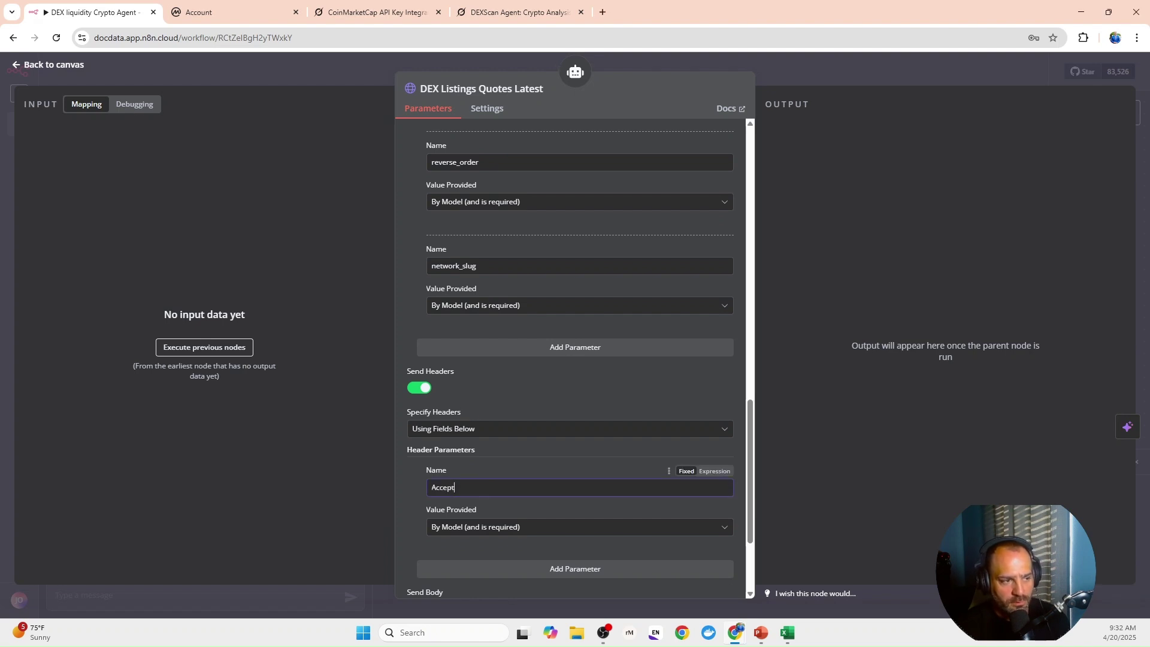
{"action": "left_click", "coordinate": [490, 530]}
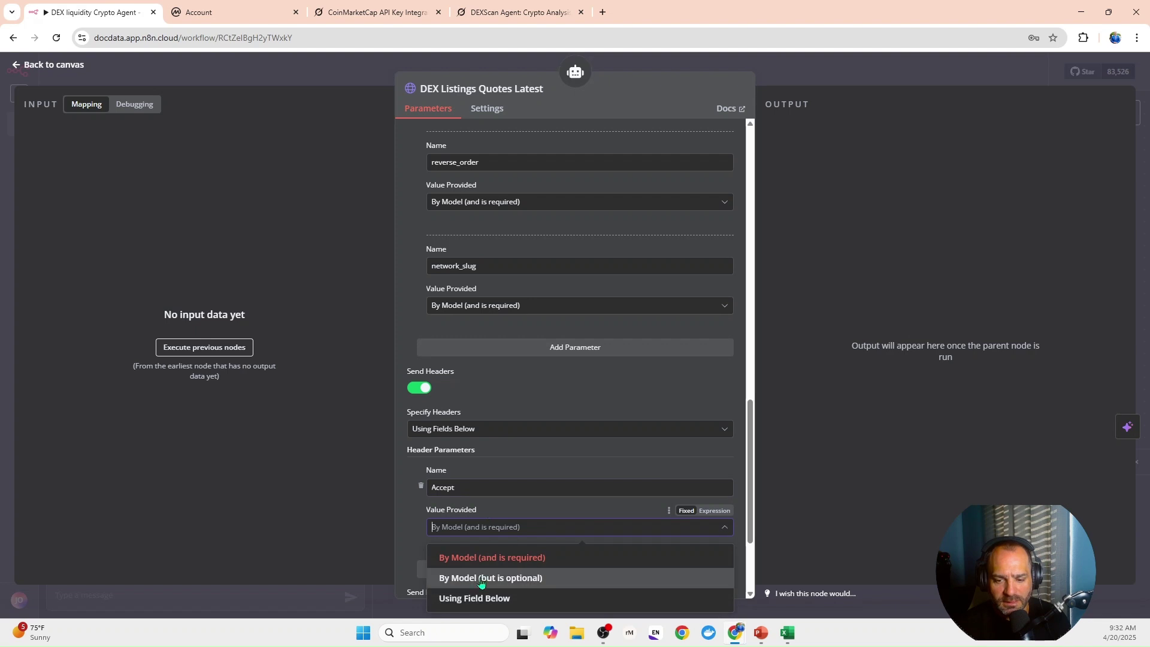
{"action": "left_click", "coordinate": [488, 598]}
{"action": "scroll", "coordinate": [488, 539], "scroll_direction": "down", "scroll_amount": 3}
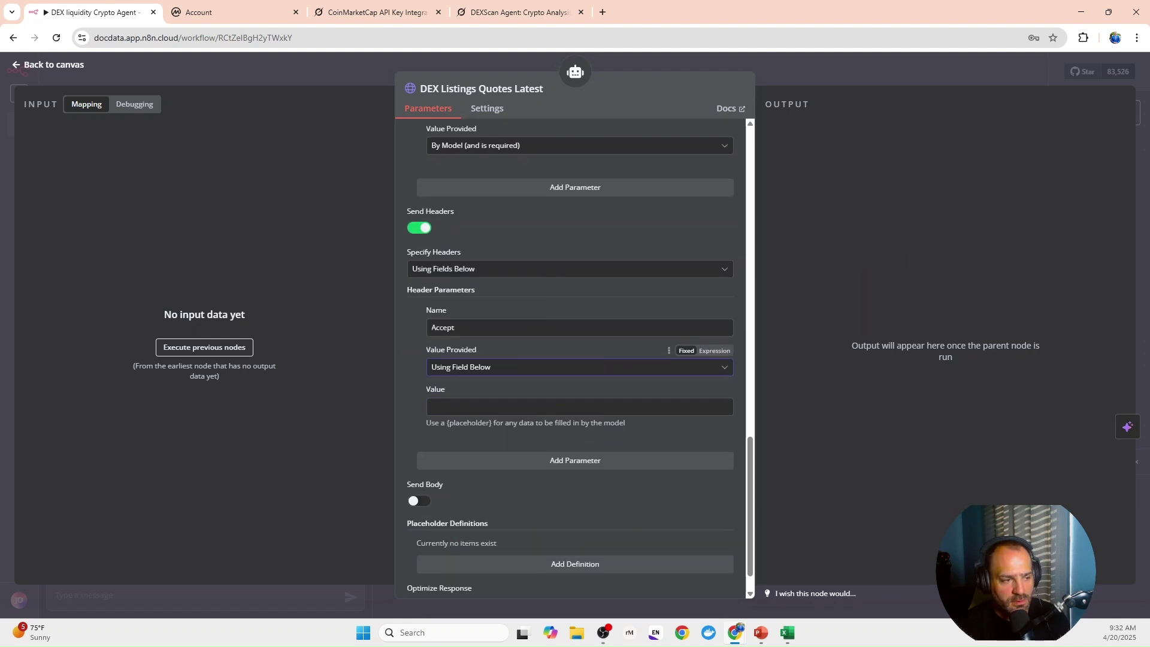
{"action": "left_click", "coordinate": [467, 413]}
{"action": "type", "text": "application/json"}
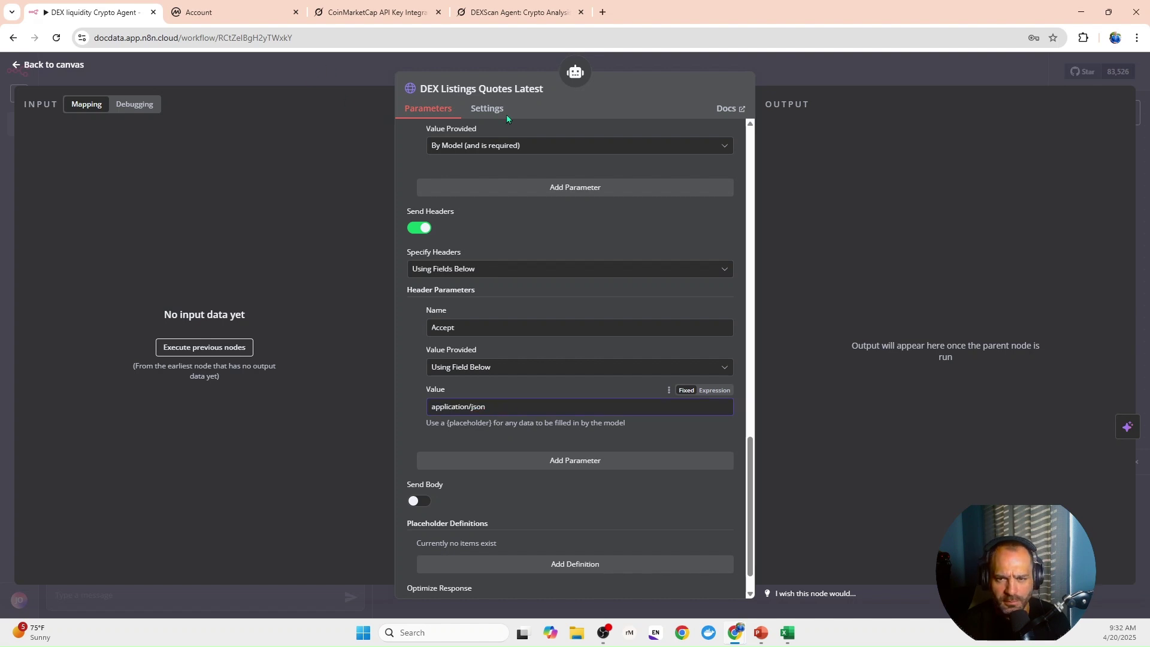
{"action": "key", "text": "Escape"}
{"action": "left_click", "coordinate": [961, 75]}
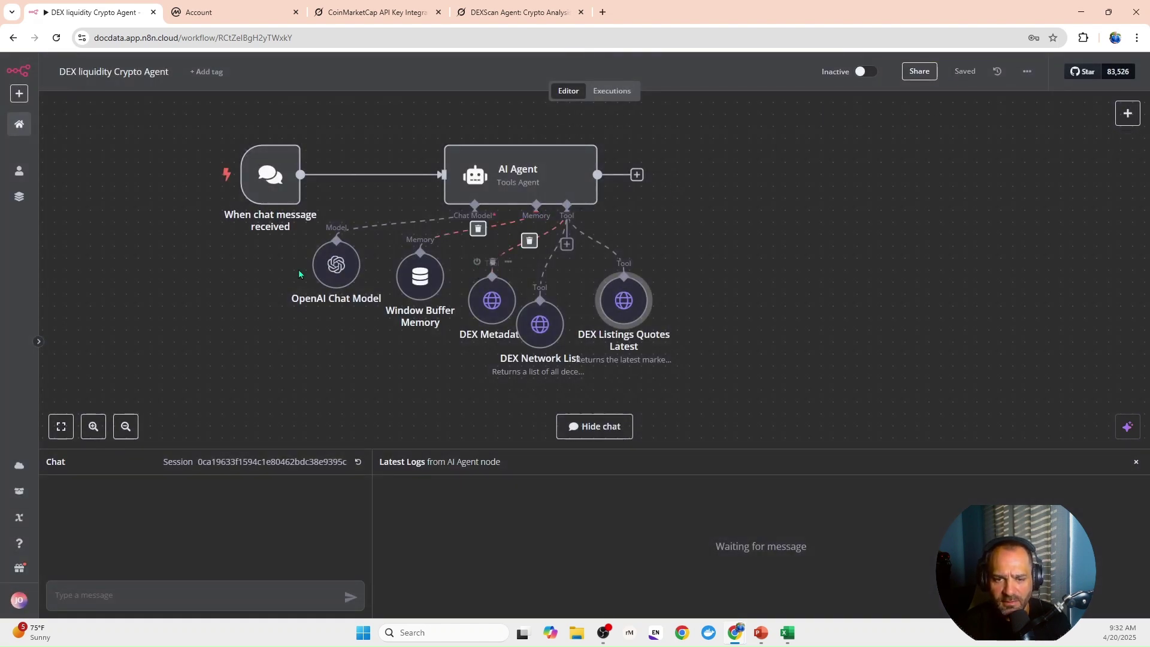
Shift the OpenAI Chat Model, Window Buffer Memory and three DEX tool nodes leftward and spread them out below the chat trigger and AI Agent.
{"action": "left_click_drag", "start_coordinate": [336, 264], "coordinate": [157, 300]}
{"action": "left_click_drag", "start_coordinate": [419, 276], "coordinate": [252, 324]}
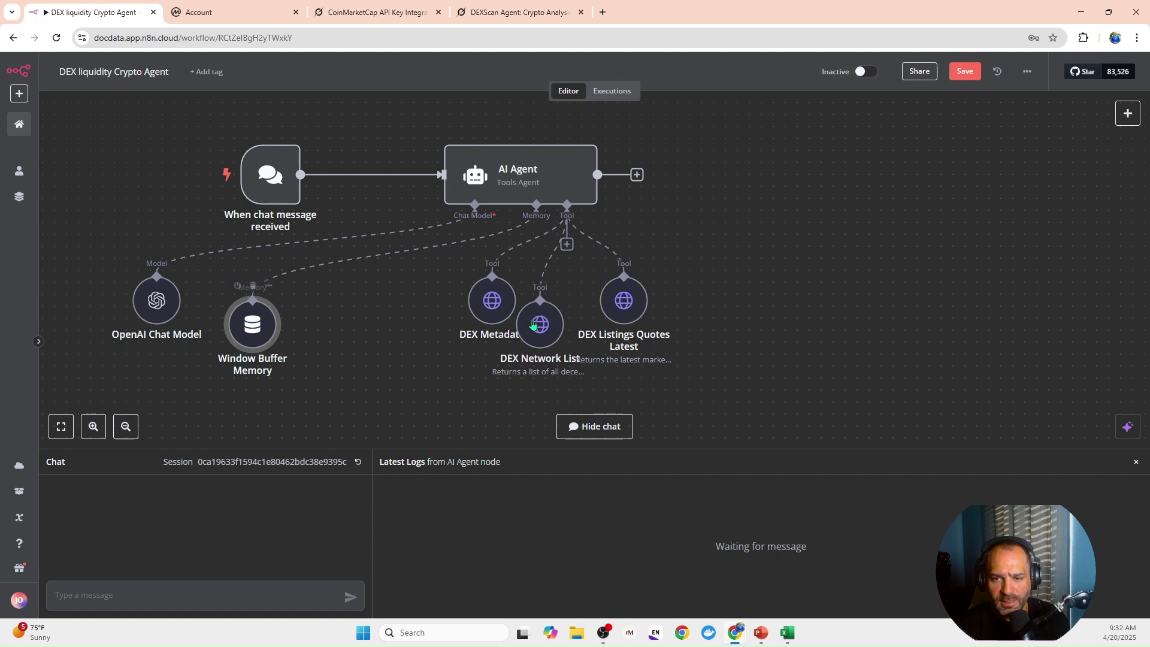
{"action": "left_click_drag", "start_coordinate": [492, 300], "coordinate": [324, 324]}
{"action": "left_click_drag", "start_coordinate": [539, 324], "coordinate": [396, 360]}
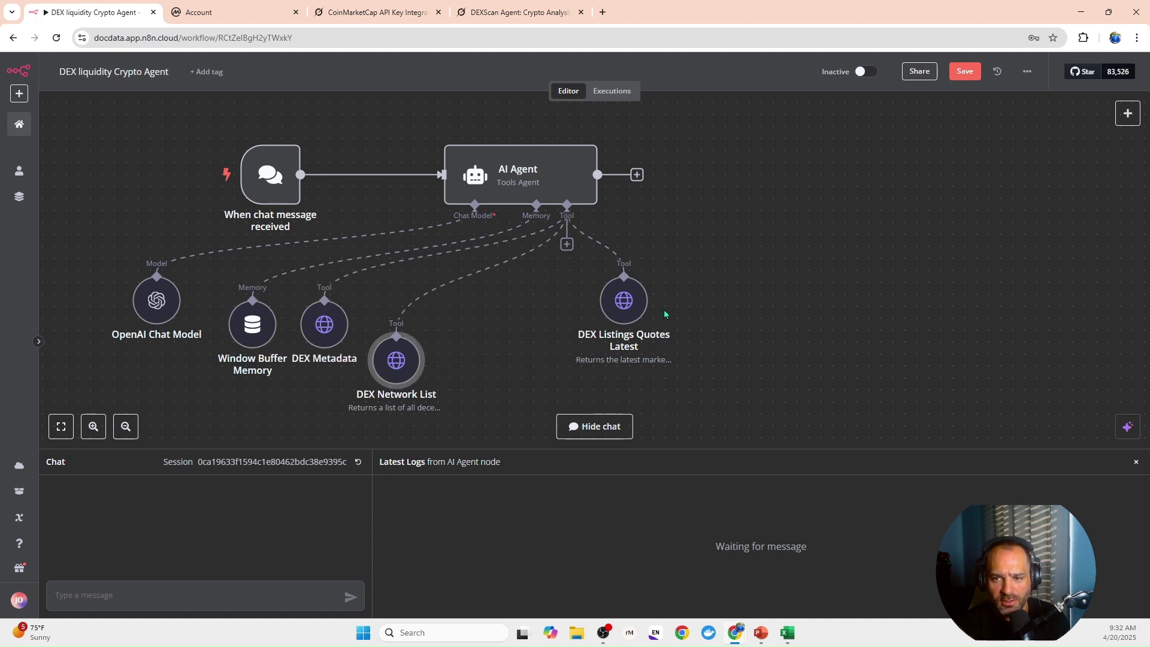
{"action": "left_click_drag", "start_coordinate": [623, 300], "coordinate": [480, 348]}
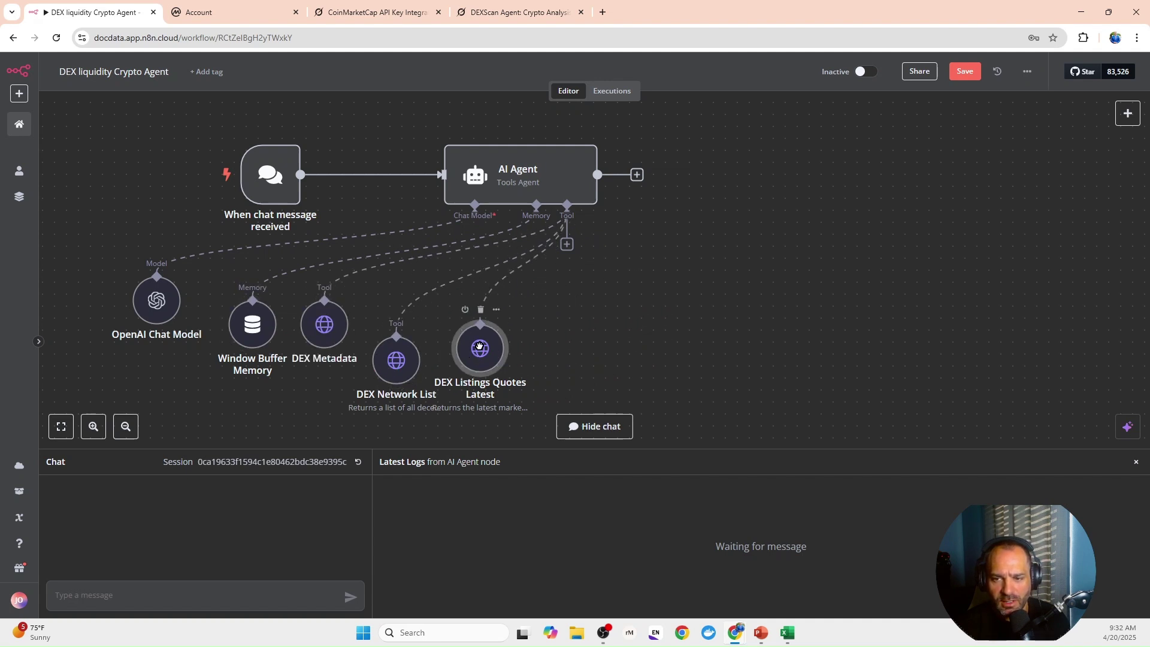
Attach an HTTP Request tool named DEX Listing Quotes to the AI Agent and paste in its description of the paginated DEX list.
{"action": "left_click", "coordinate": [567, 244]}
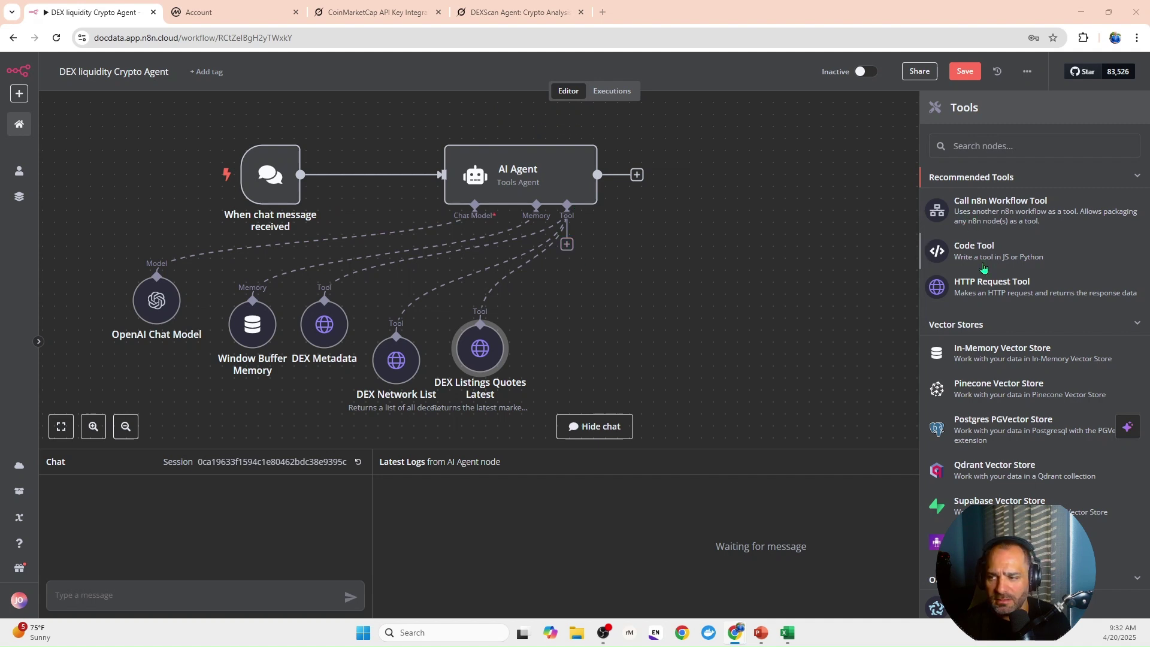
{"action": "left_click", "coordinate": [991, 286]}
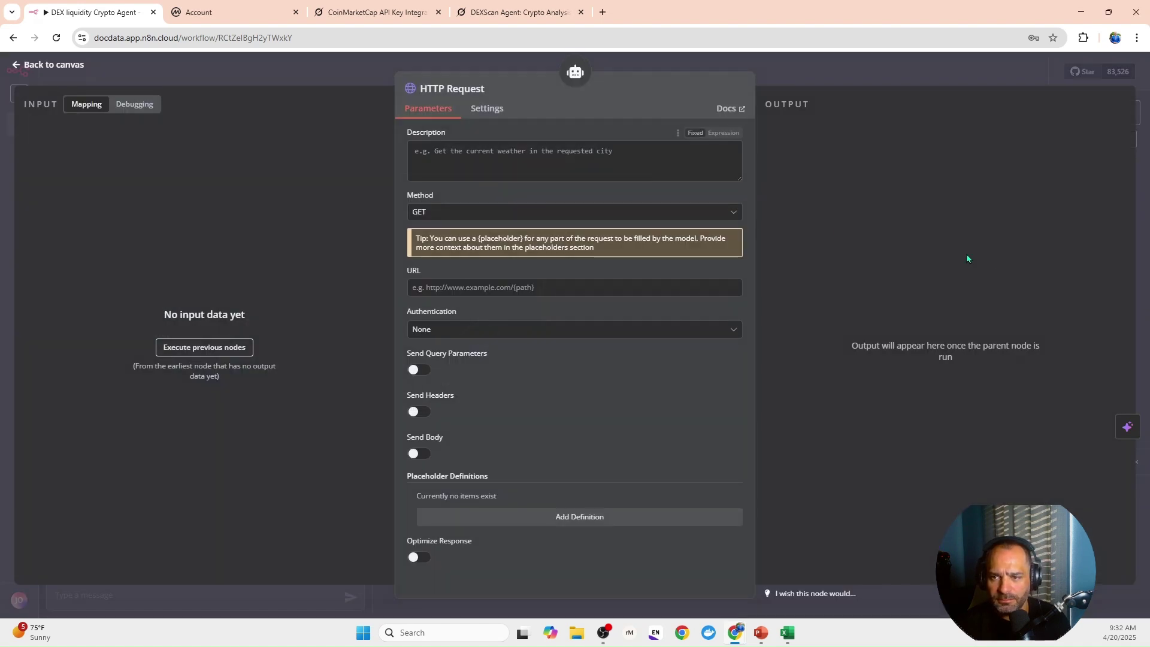
{"action": "left_click", "coordinate": [469, 91]}
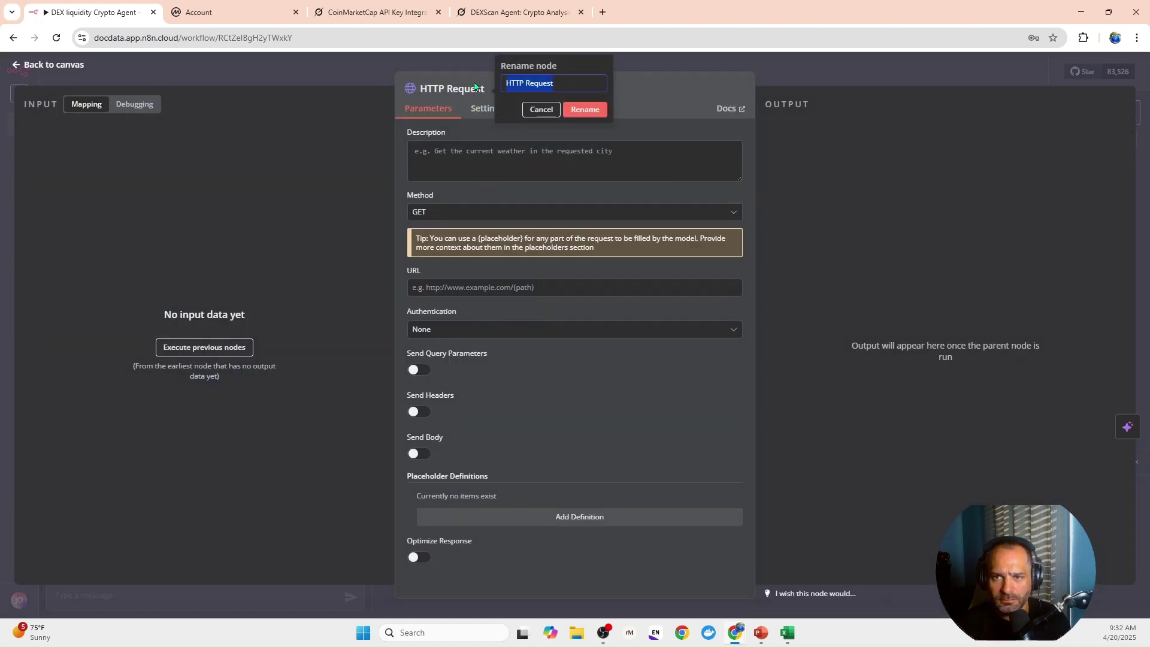
{"action": "type", "text": "DEX"}
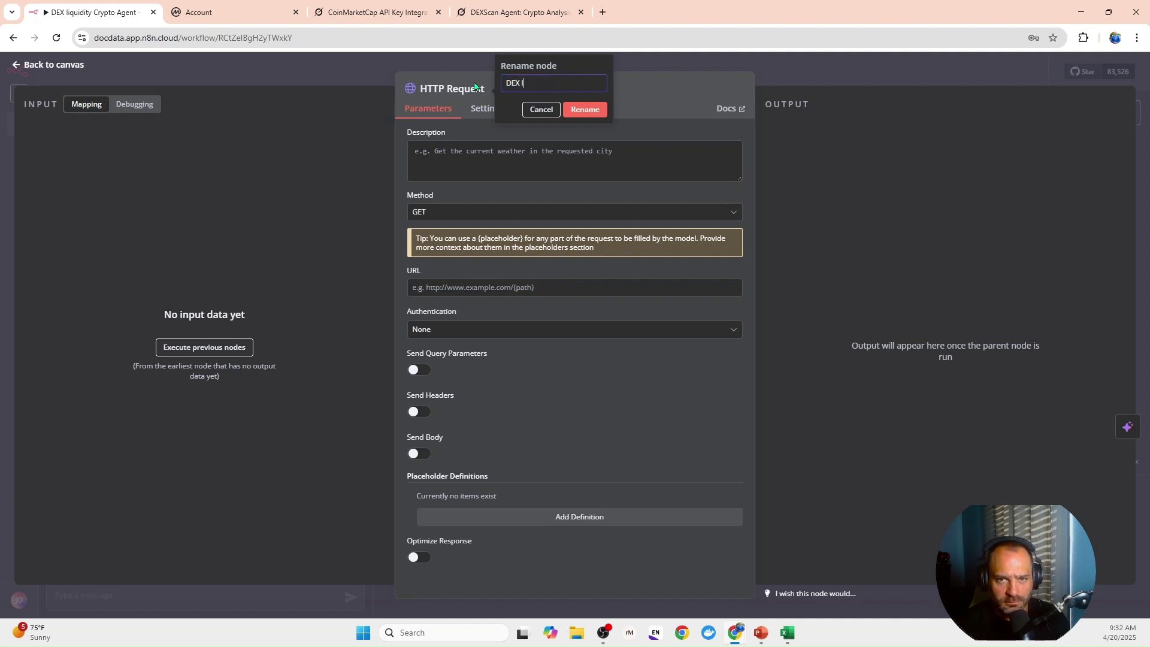
{"action": "type", "text": " Listing Quotes"}
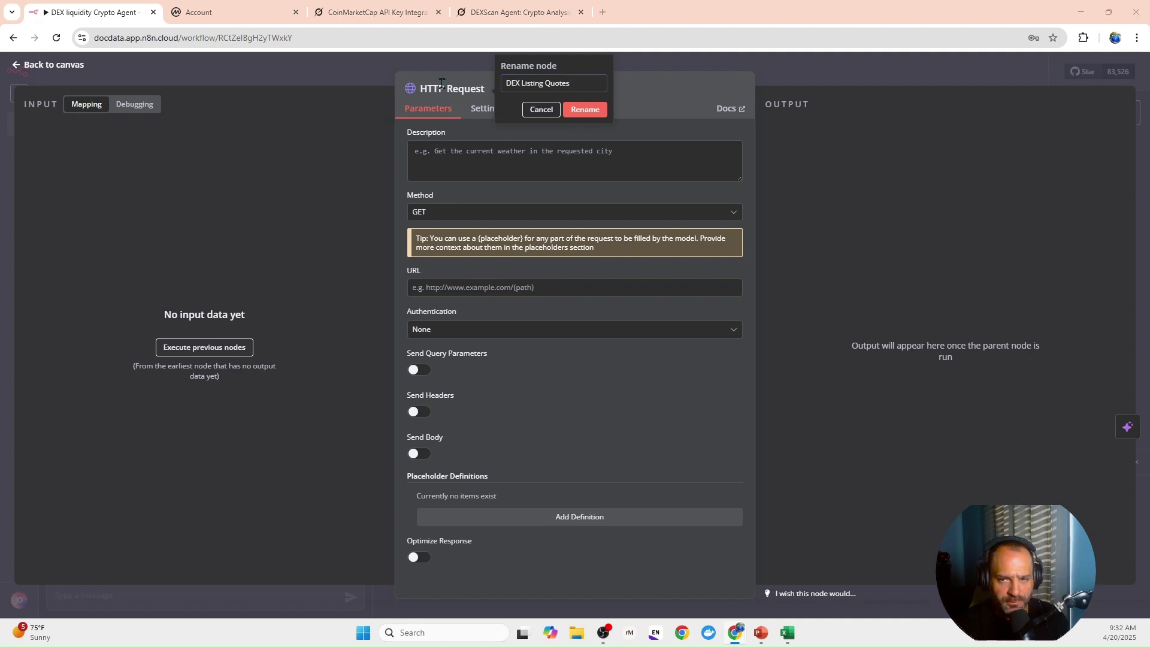
{"action": "key", "text": "ctrl+v"}
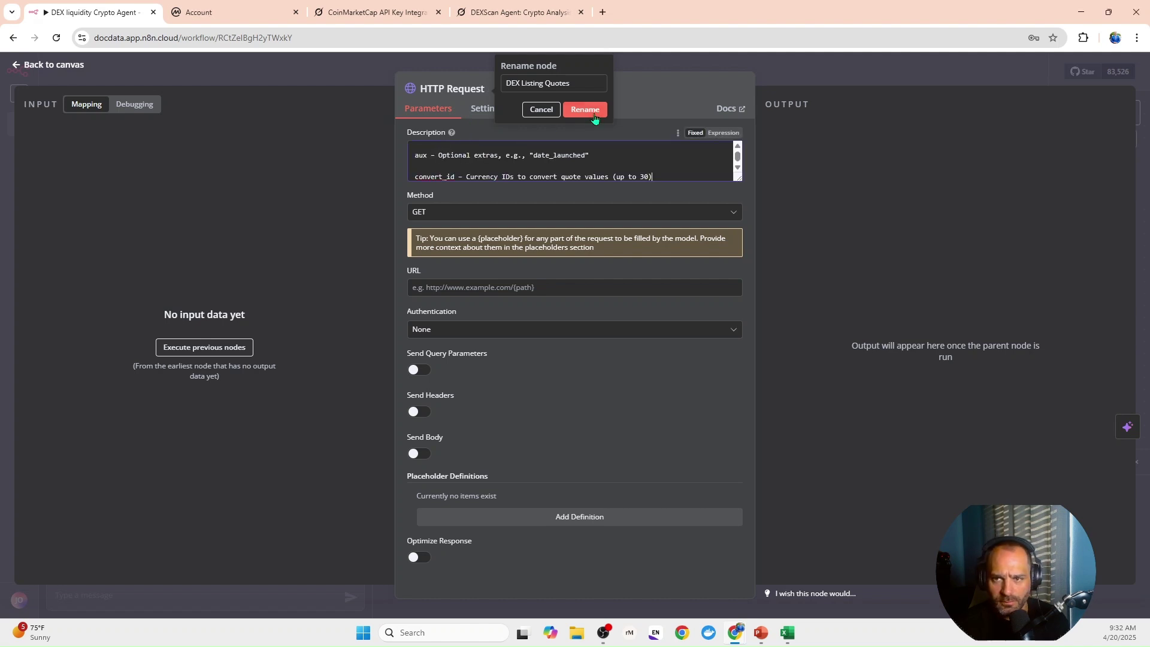
{"action": "left_click", "coordinate": [593, 113]}
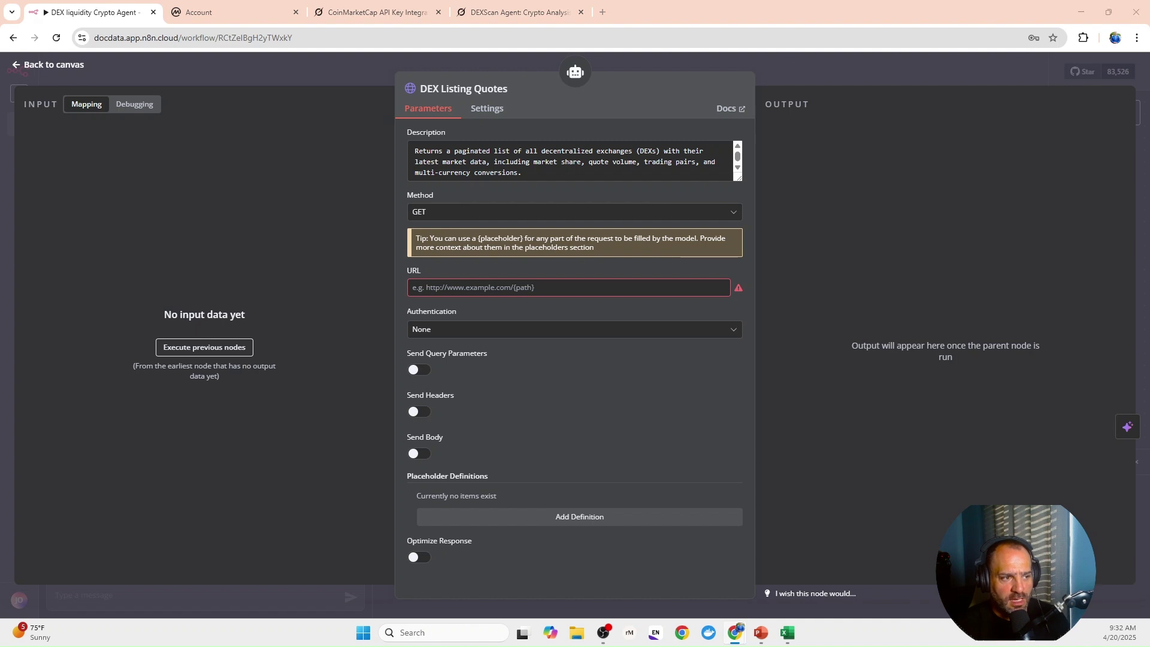
{"action": "left_click", "coordinate": [423, 287]}
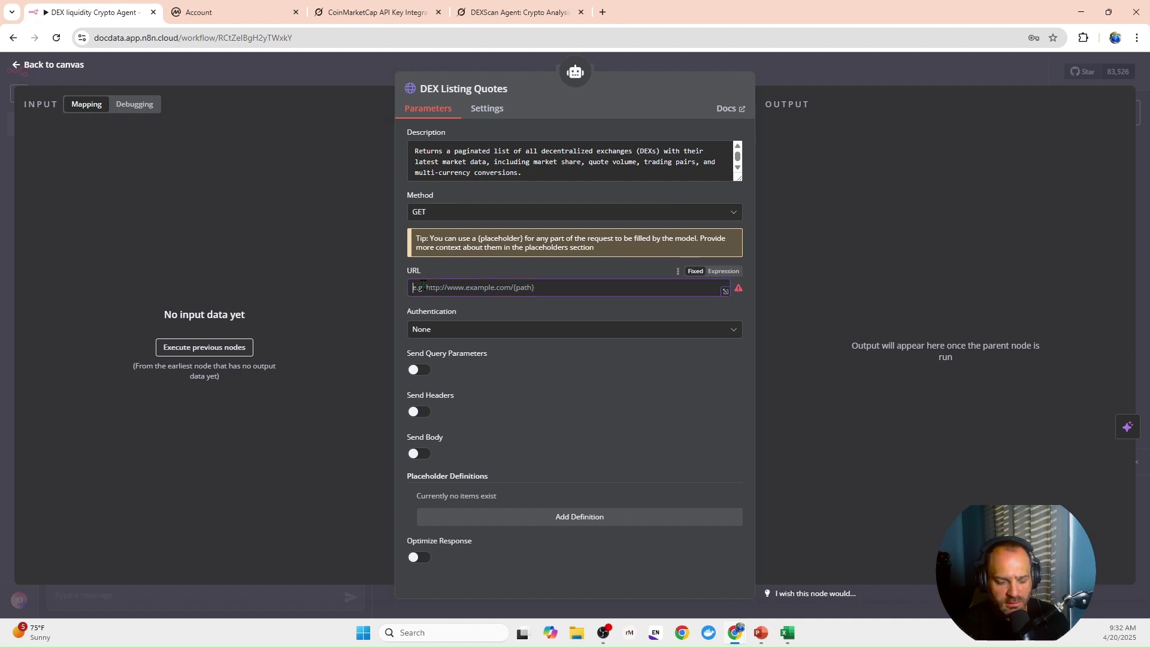
{"action": "type", "text": "https://pro-api.coinmarketcap.com/v4/dex/listings/quotes"}
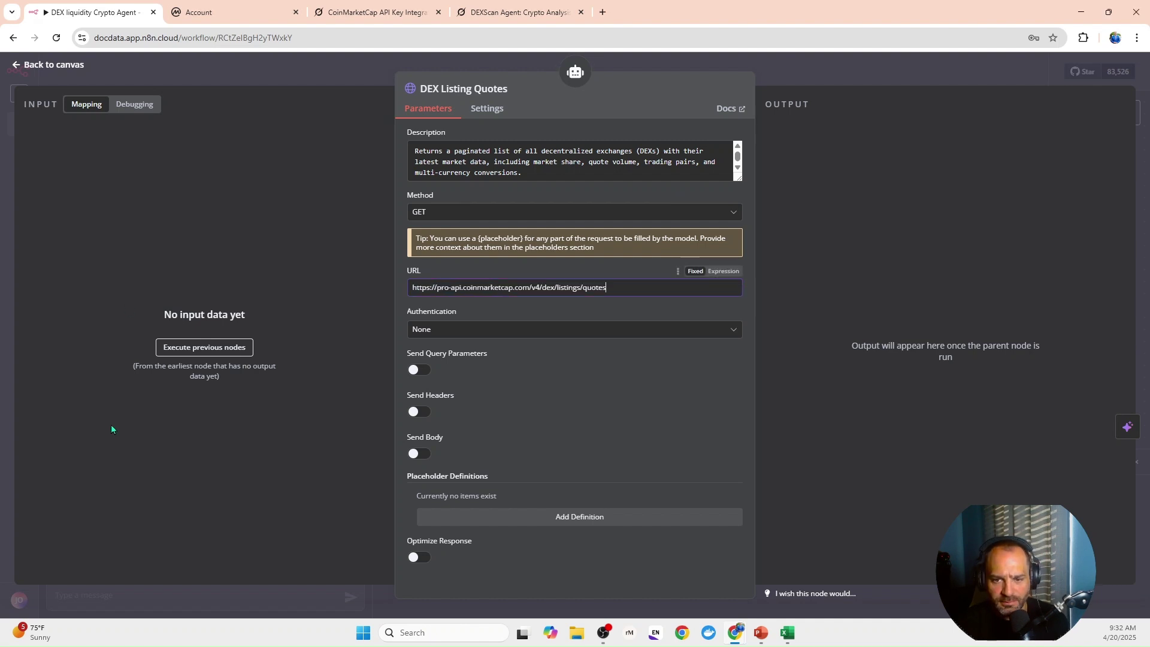
{"action": "left_click", "coordinate": [444, 331]}
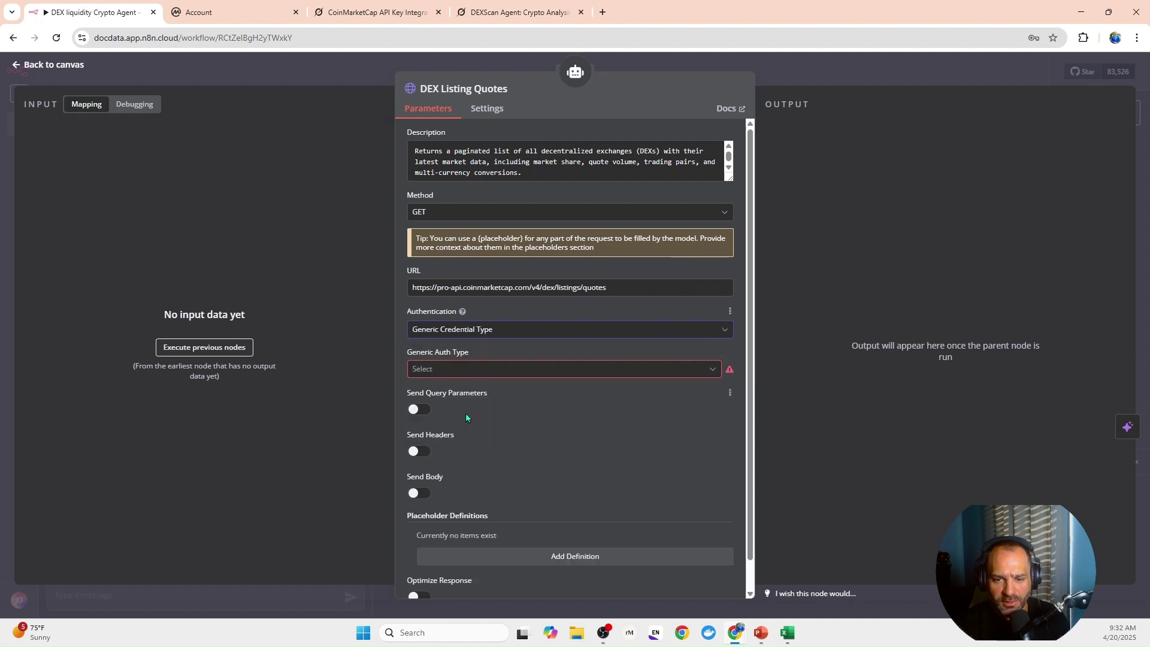
{"action": "left_click", "coordinate": [443, 370]}
{"action": "left_click", "coordinate": [464, 466]}
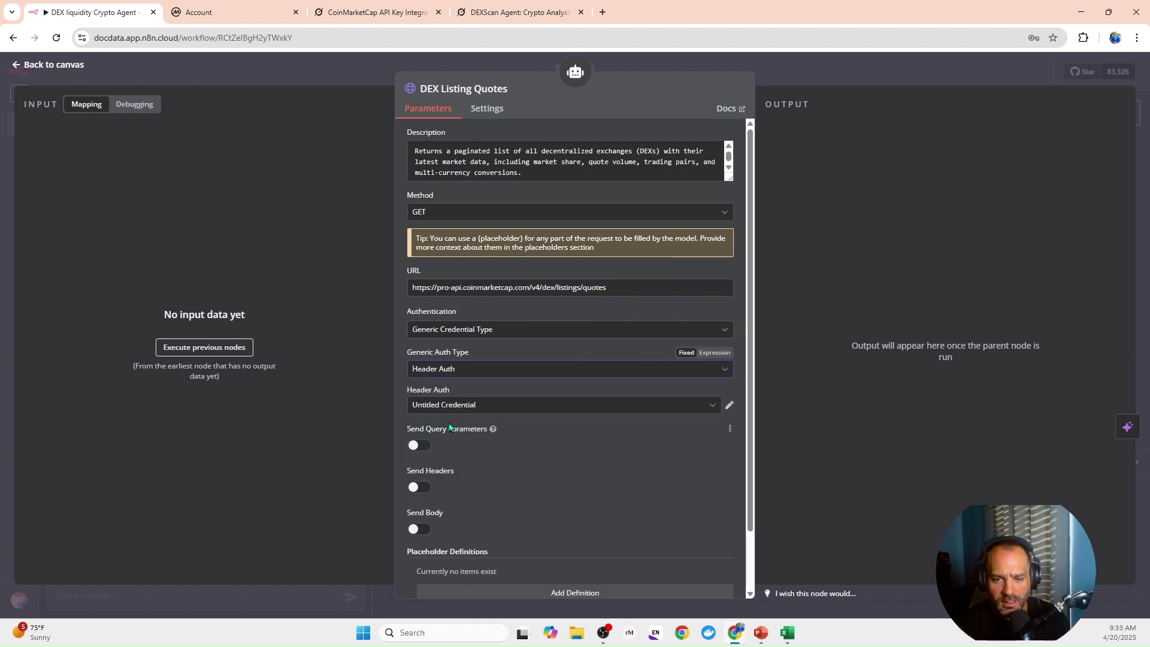
Enable query parameters for DEX Listing Quotes and add two parameters named start and limit.
{"action": "left_click", "coordinate": [419, 445]}
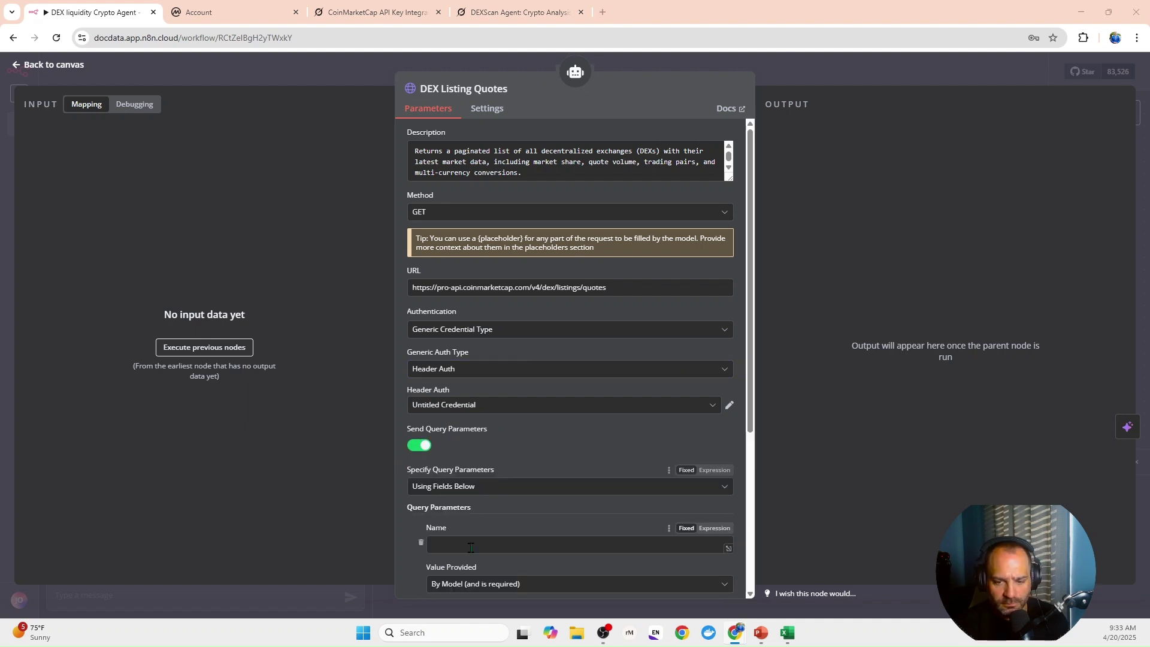
{"action": "left_click", "coordinate": [503, 544]}
{"action": "type", "text": "start"}
{"action": "scroll", "coordinate": [502, 444], "scroll_direction": "down", "scroll_amount": 3}
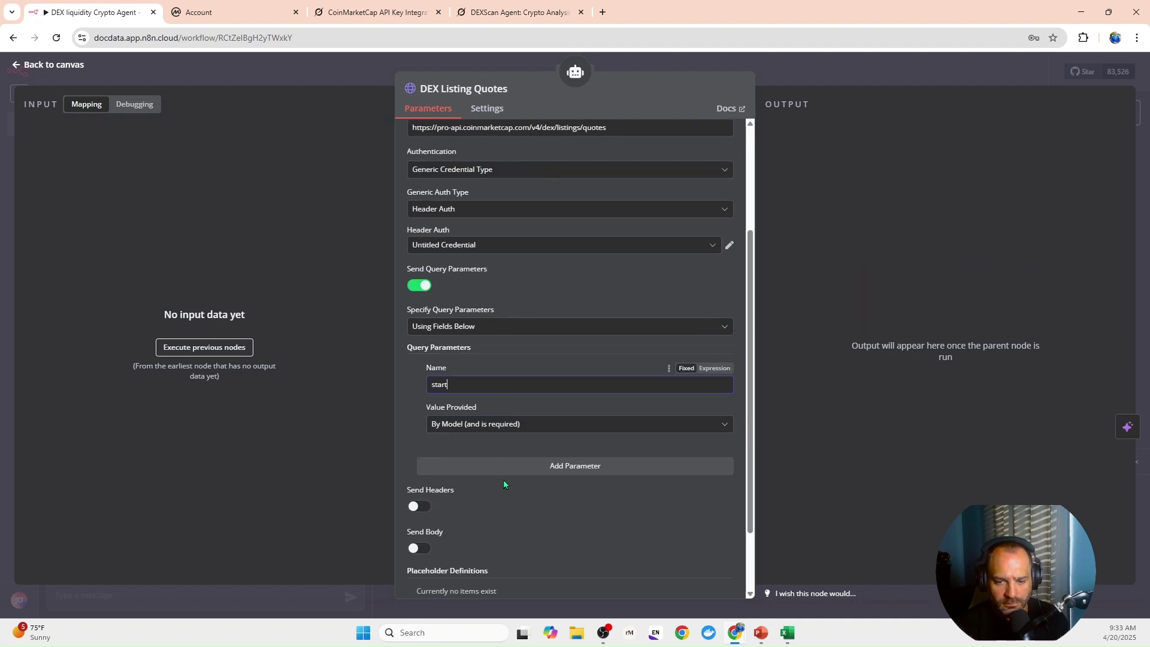
{"action": "left_click", "coordinate": [502, 467]}
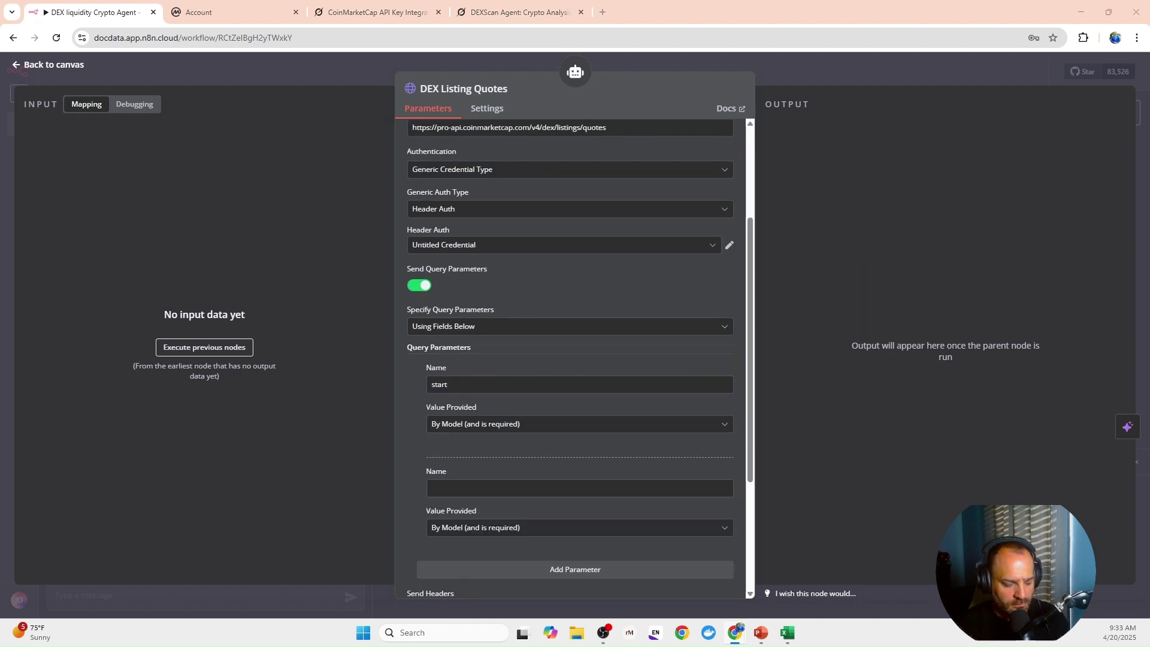
{"action": "left_click", "coordinate": [440, 489]}
{"action": "type", "text": "limit"}
Add two more query parameters to DEX Listing Quotes named sort and sort_dir.
{"action": "scroll", "coordinate": [496, 482], "scroll_direction": "down", "scroll_amount": 3}
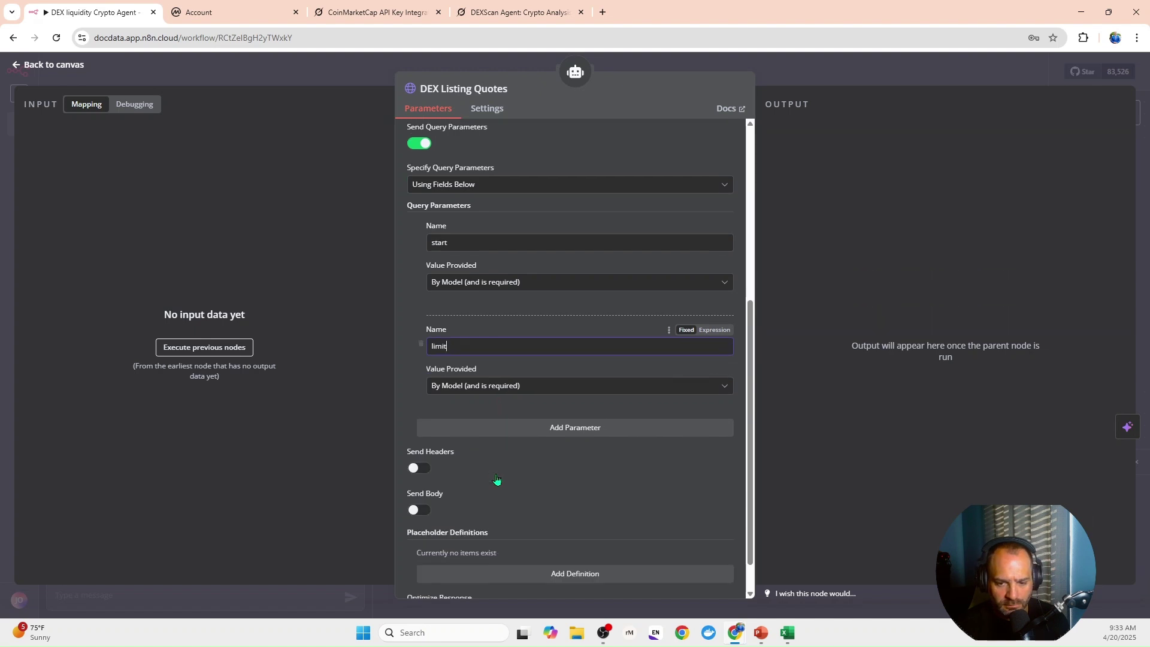
{"action": "left_click", "coordinate": [483, 410]}
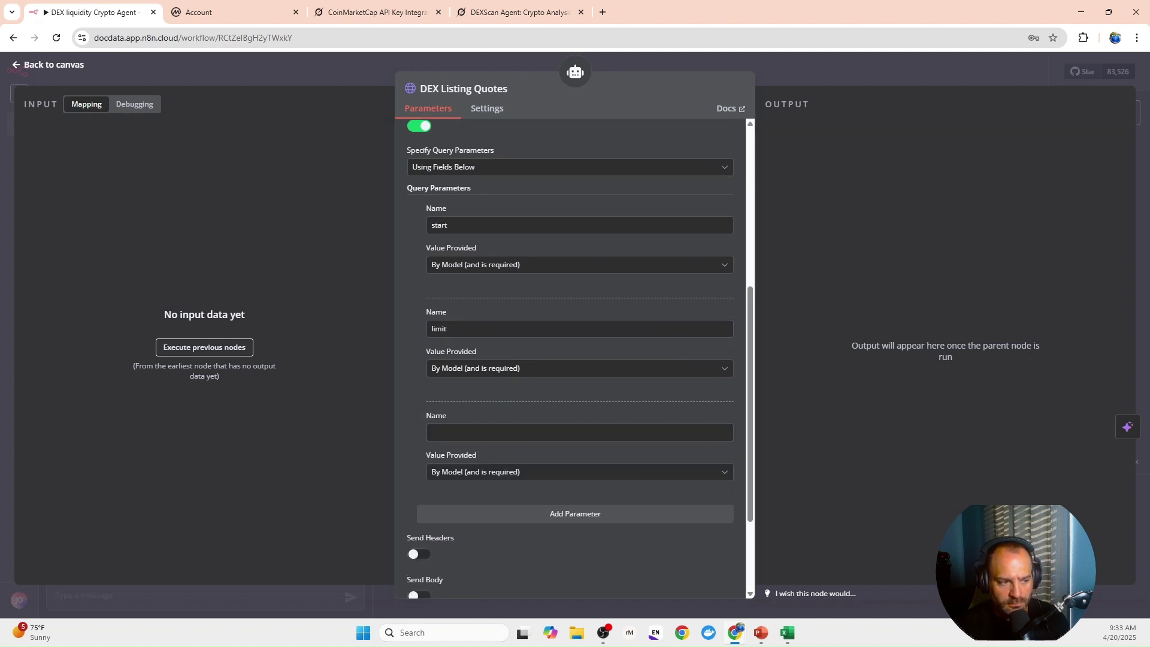
{"action": "left_click", "coordinate": [452, 427]}
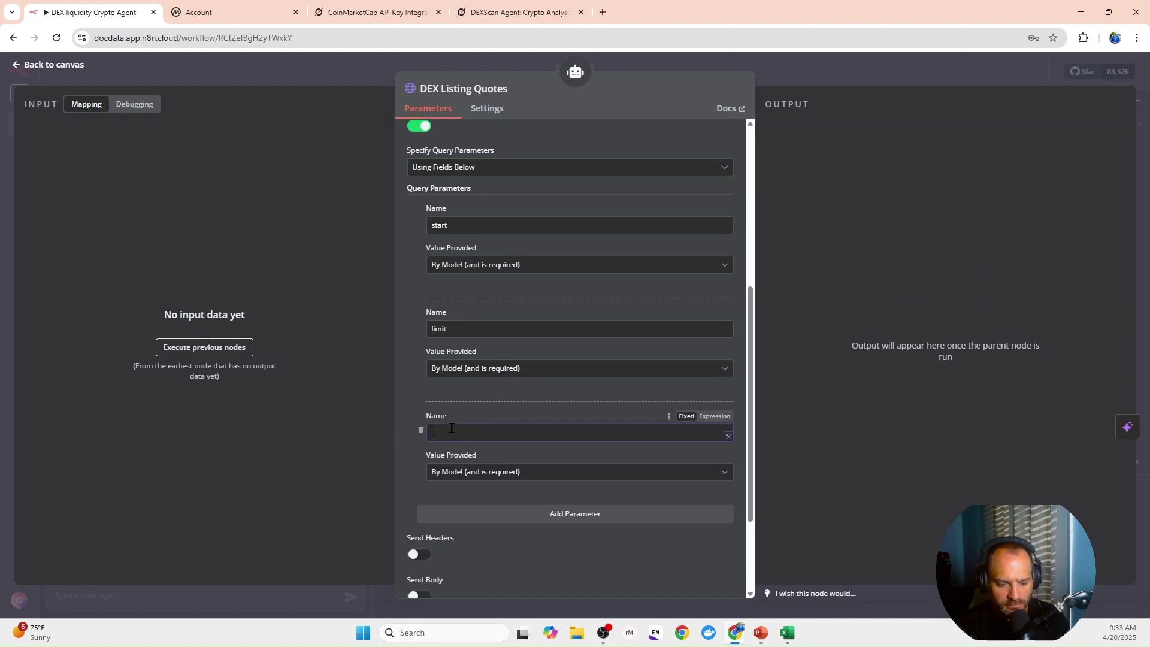
{"action": "scroll", "coordinate": [631, 422], "scroll_direction": "down", "scroll_amount": 2}
{"action": "type", "text": "sort"}
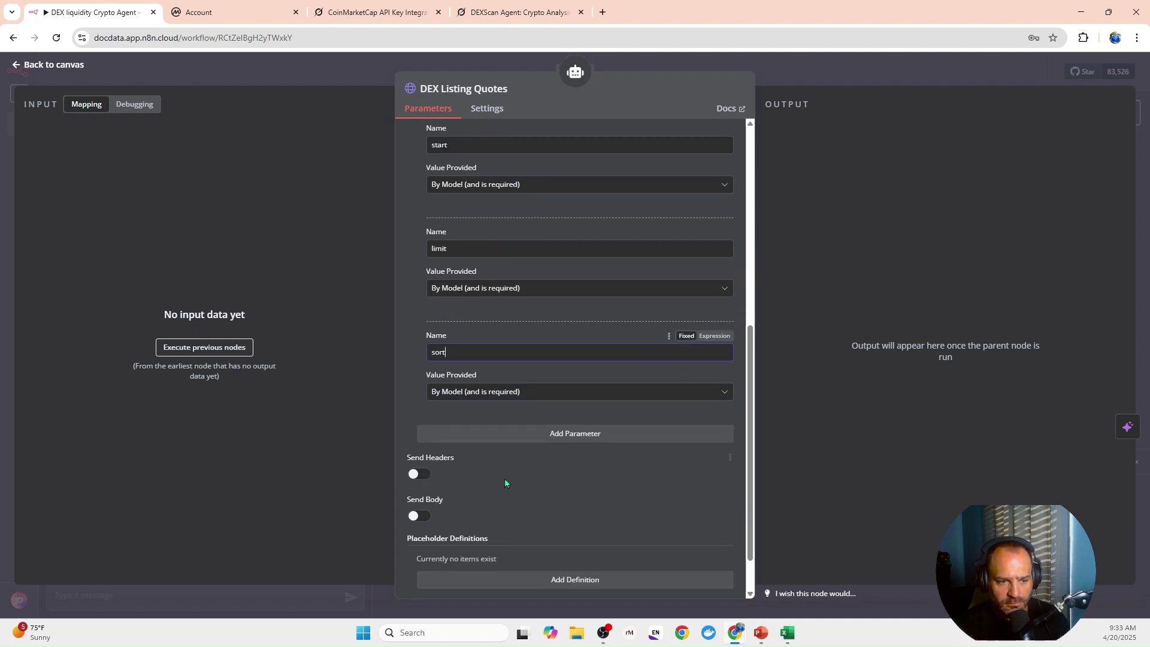
{"action": "left_click", "coordinate": [507, 434]}
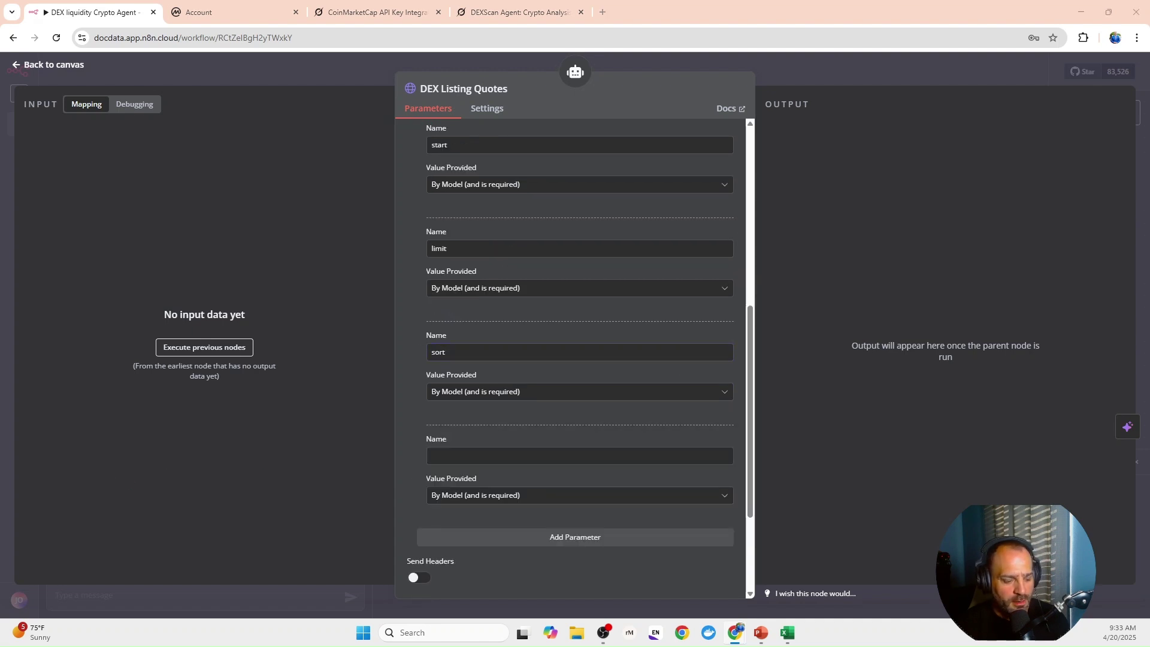
{"action": "left_click", "coordinate": [431, 457]}
{"action": "type", "text": "sort_dir"}
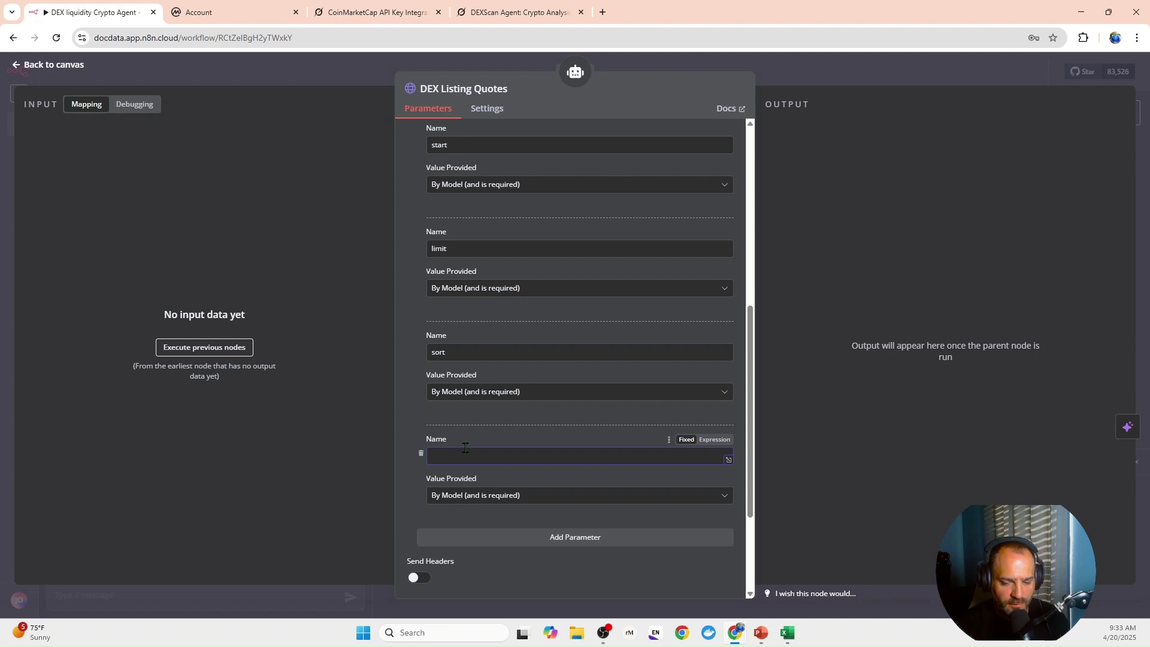
Add two more query parameters to DEX Listing Quotes named type and aux.
{"action": "scroll", "coordinate": [469, 452], "scroll_direction": "down", "scroll_amount": 4}
{"action": "left_click", "coordinate": [485, 385]}
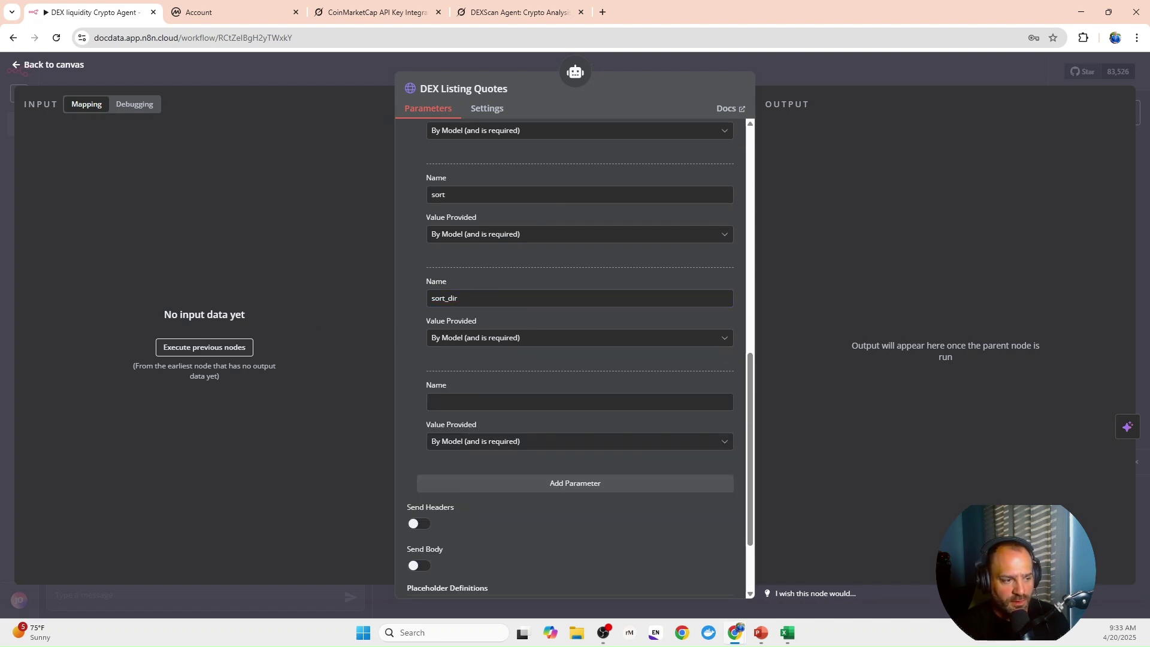
{"action": "left_click", "coordinate": [466, 401]}
{"action": "type", "text": "type"}
{"action": "scroll", "coordinate": [476, 406], "scroll_direction": "down", "scroll_amount": 2}
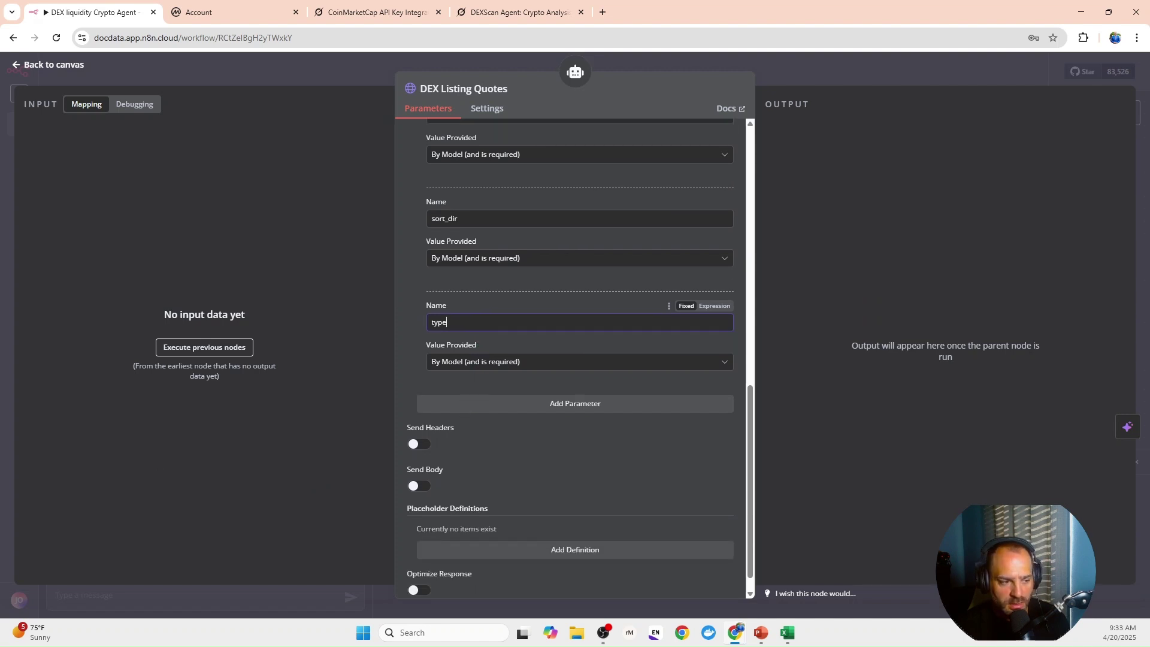
{"action": "left_click", "coordinate": [454, 402]}
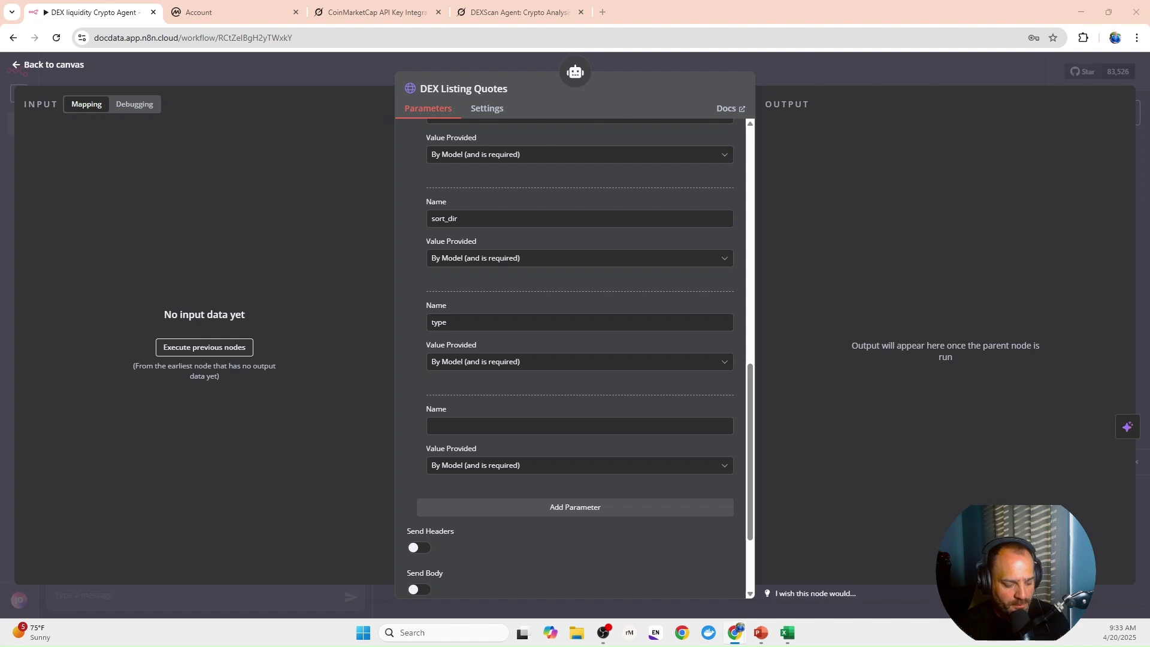
{"action": "left_click", "coordinate": [539, 426]}
{"action": "type", "text": "aux"}
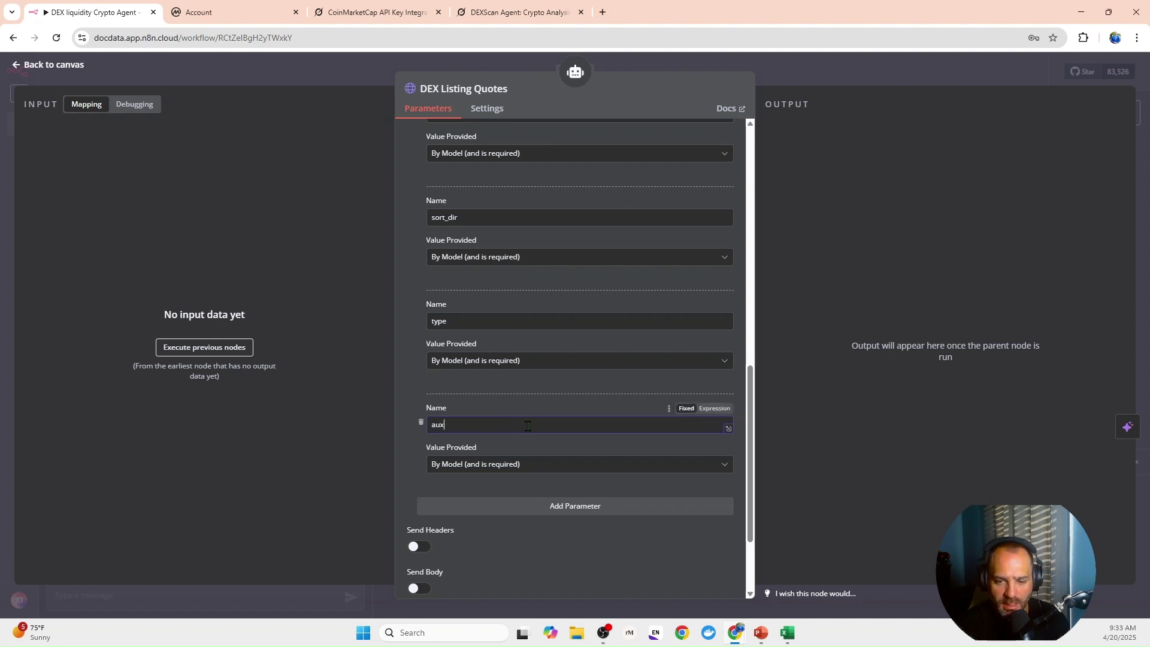
Add another query parameter to DEX Listing Quotes named convert_id.
{"action": "scroll", "coordinate": [539, 426], "scroll_direction": "down", "scroll_amount": 2}
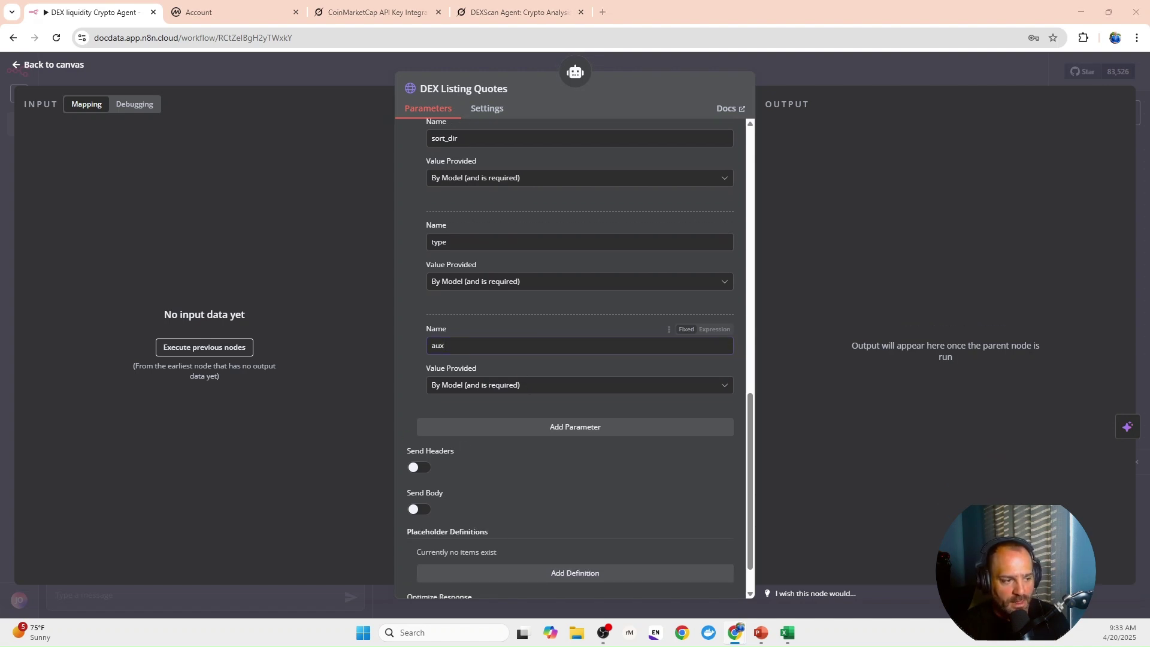
{"action": "left_click", "coordinate": [474, 429]}
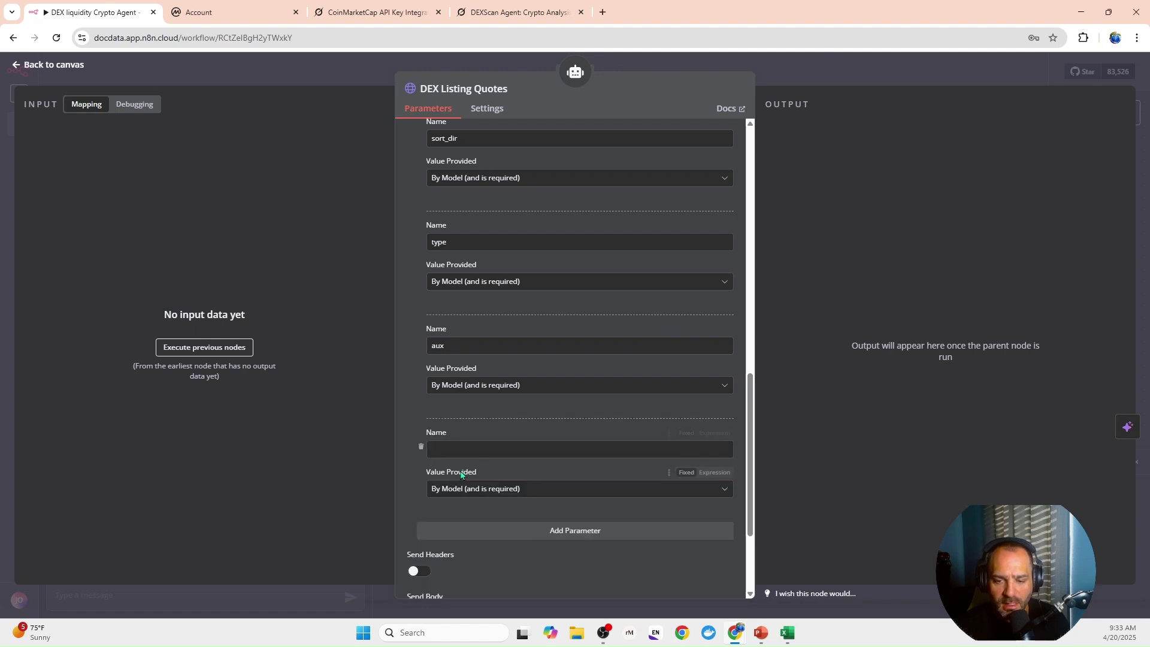
{"action": "left_click", "coordinate": [459, 447]}
{"action": "type", "text": "convert_id"}
Enable headers for DEX Listing Quotes, add an Accept header using the fixed value application/json, and return to the canvas.
{"action": "scroll", "coordinate": [461, 449], "scroll_direction": "down", "scroll_amount": 4}
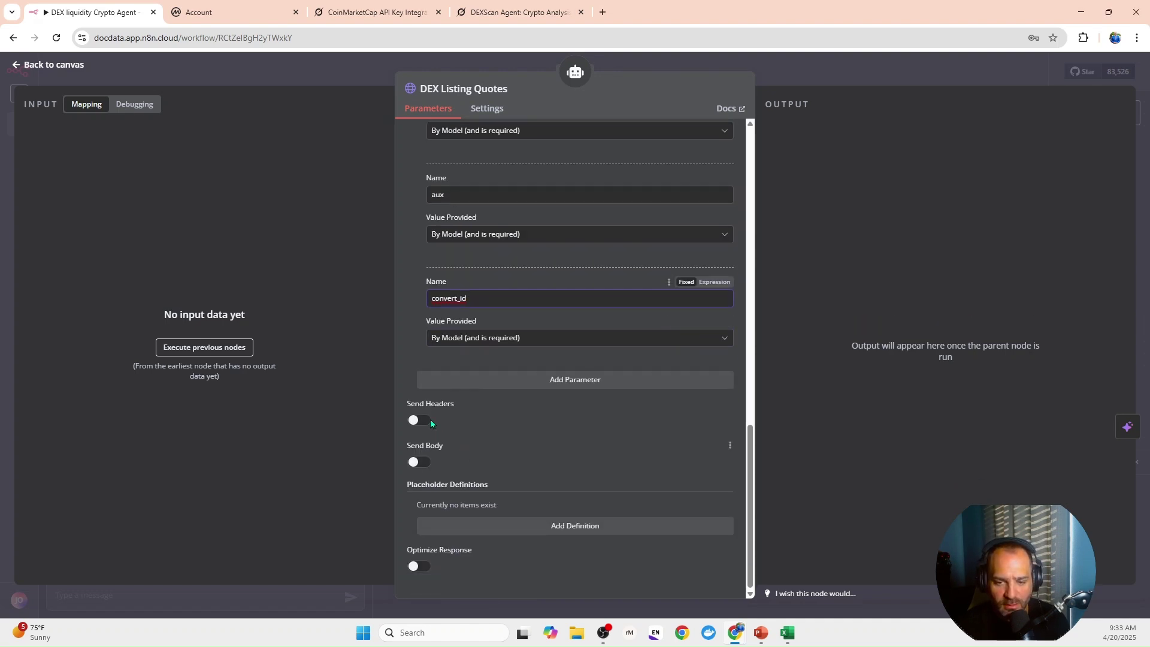
{"action": "left_click", "coordinate": [419, 420]}
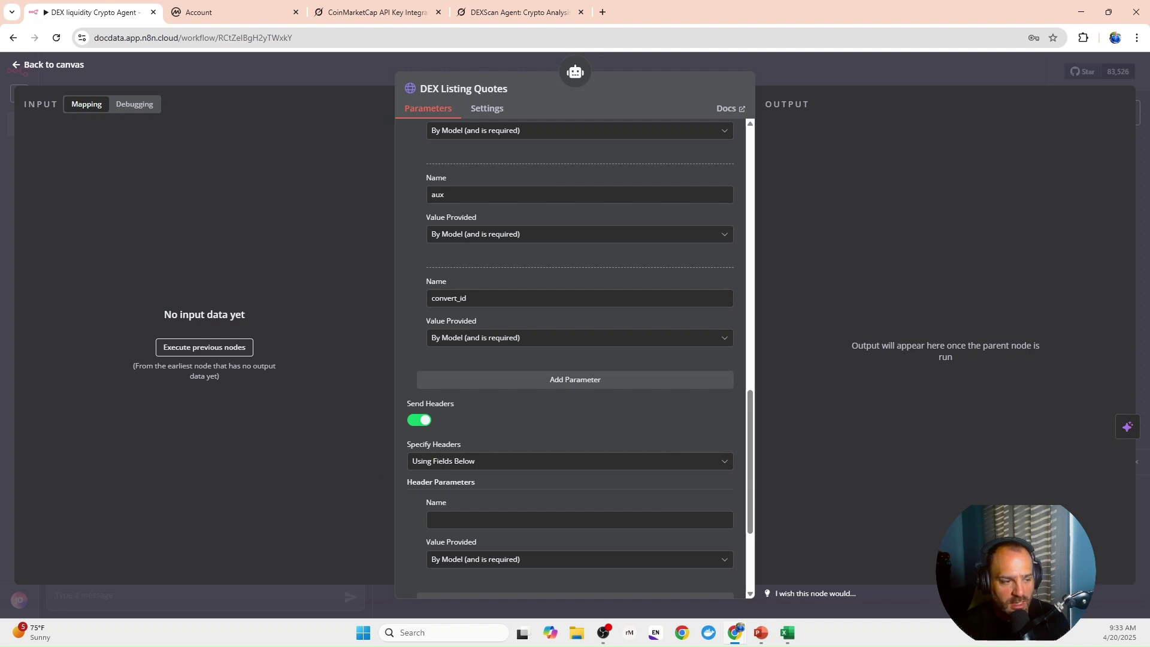
{"action": "left_click", "coordinate": [518, 518]}
{"action": "type", "text": "Accept"}
{"action": "scroll", "coordinate": [520, 506], "scroll_direction": "down", "scroll_amount": 1}
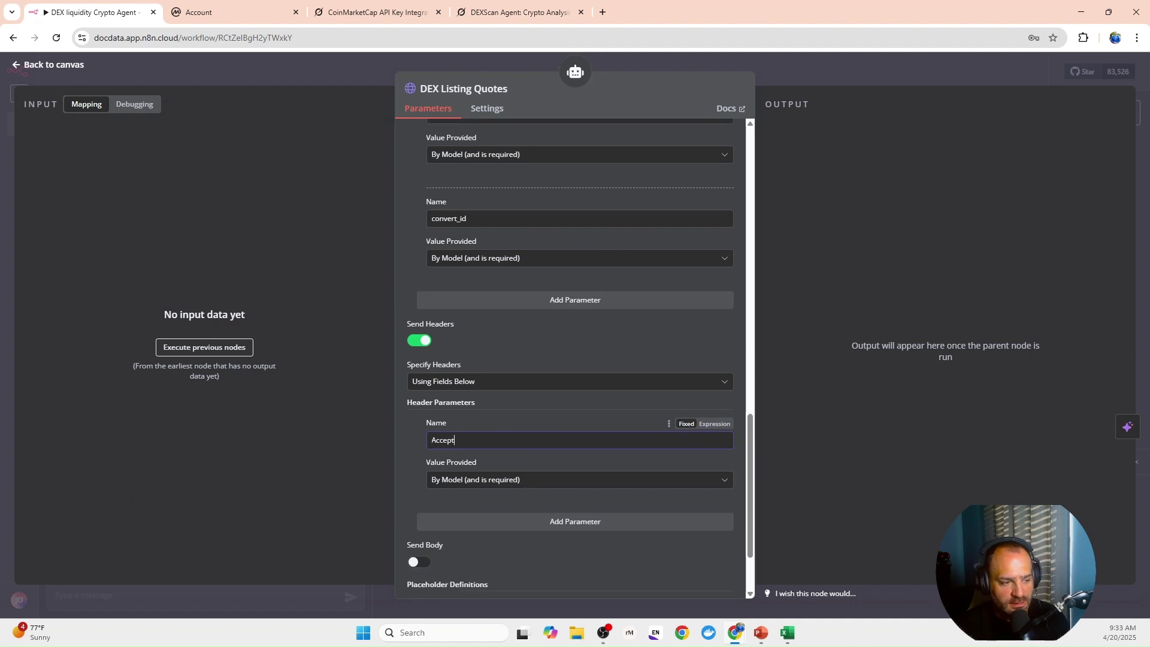
{"action": "left_click", "coordinate": [512, 480]}
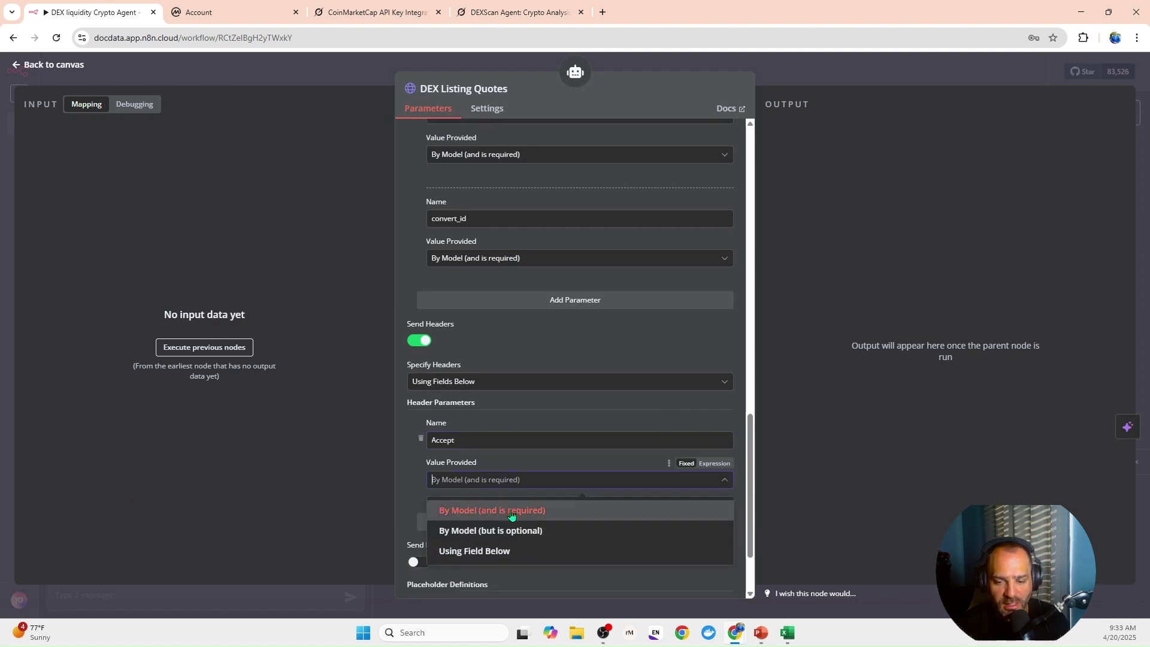
{"action": "left_click", "coordinate": [505, 550]}
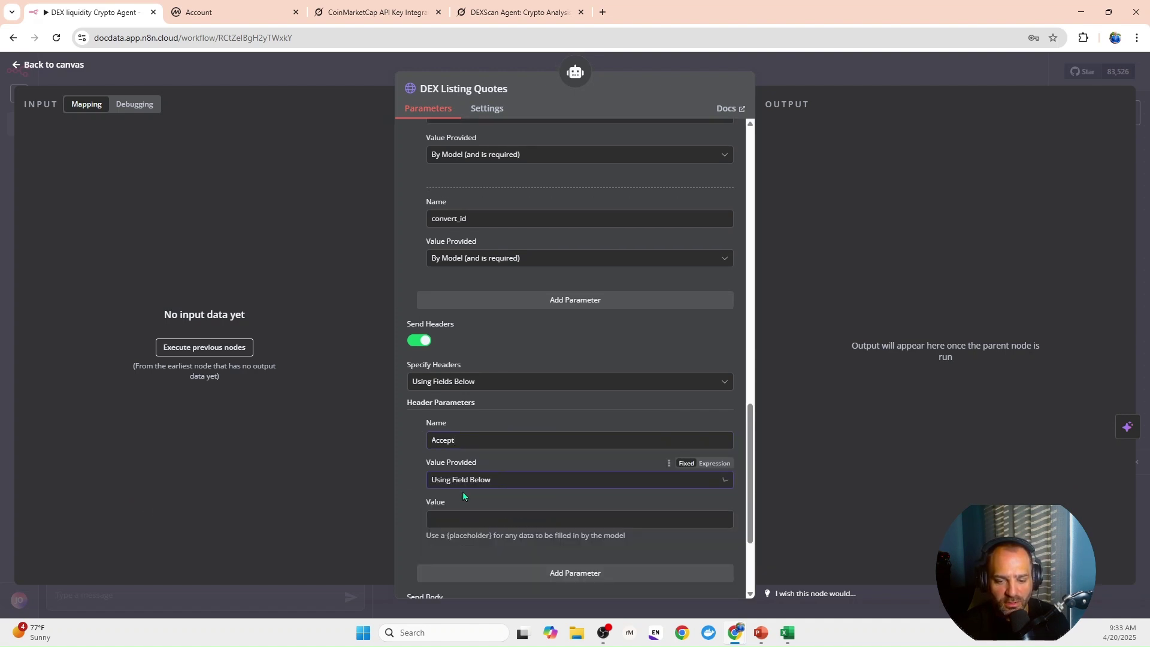
{"action": "left_click", "coordinate": [443, 519]}
{"action": "type", "text": "application/json"}
{"action": "scroll", "coordinate": [440, 485], "scroll_direction": "down", "scroll_amount": 3}
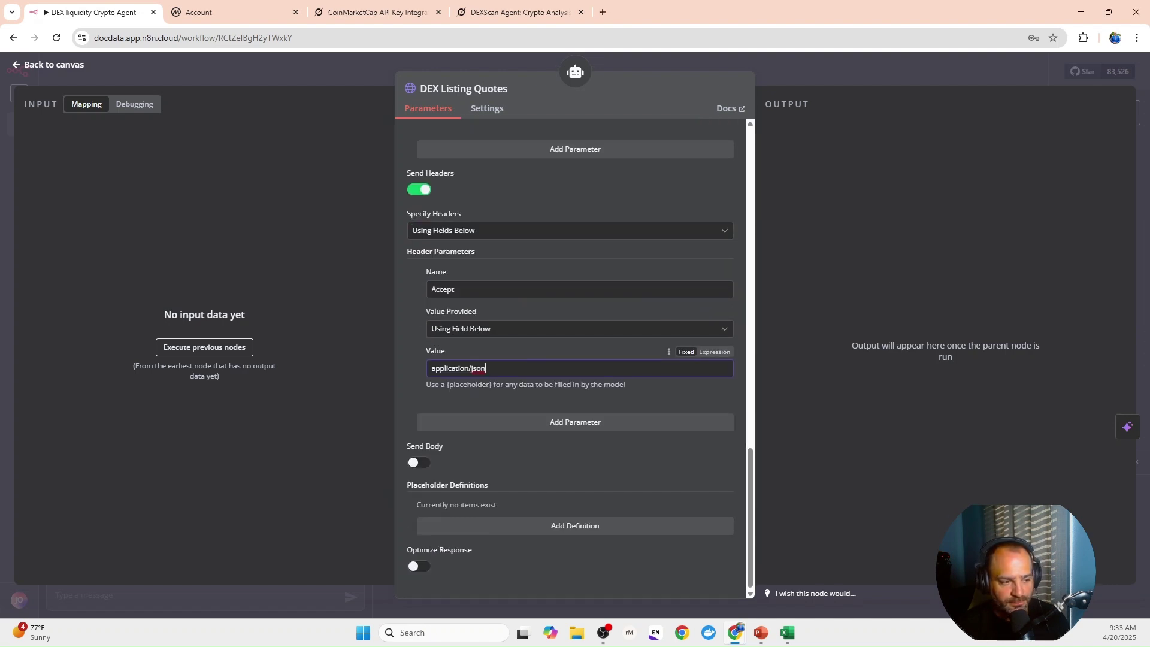
{"action": "left_click", "coordinate": [309, 66]}
{"action": "left_click", "coordinate": [310, 64]}
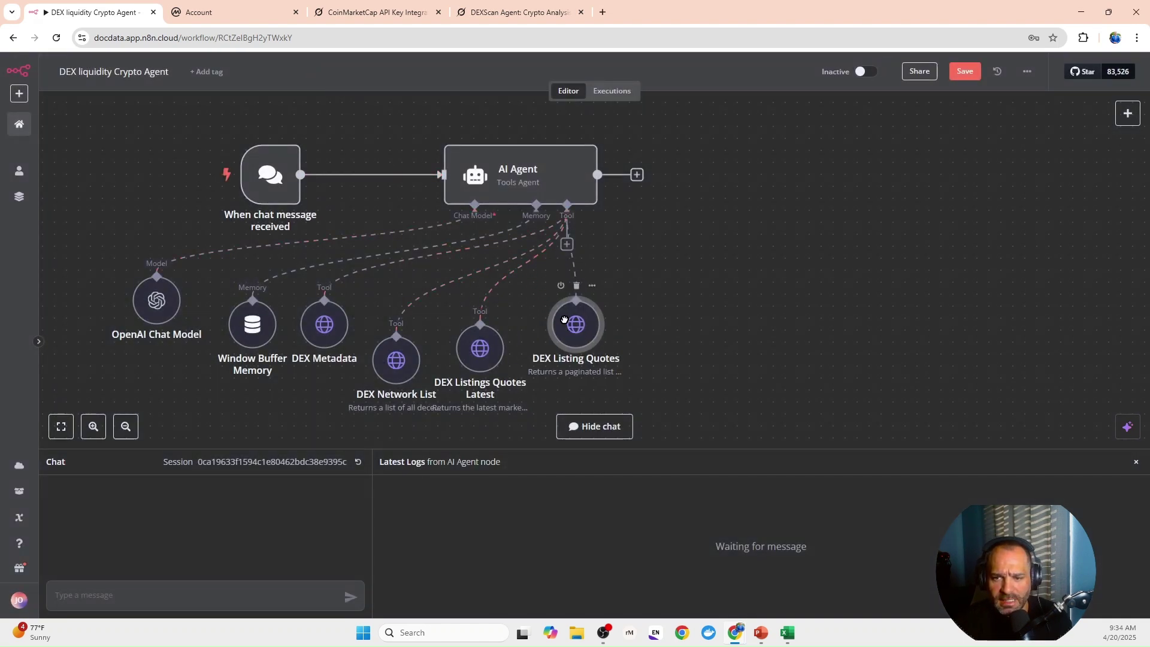
Attach another HTTP Request tool to the AI Agent and rename it DEX OHLCV Latest.
{"action": "left_click", "coordinate": [566, 243]}
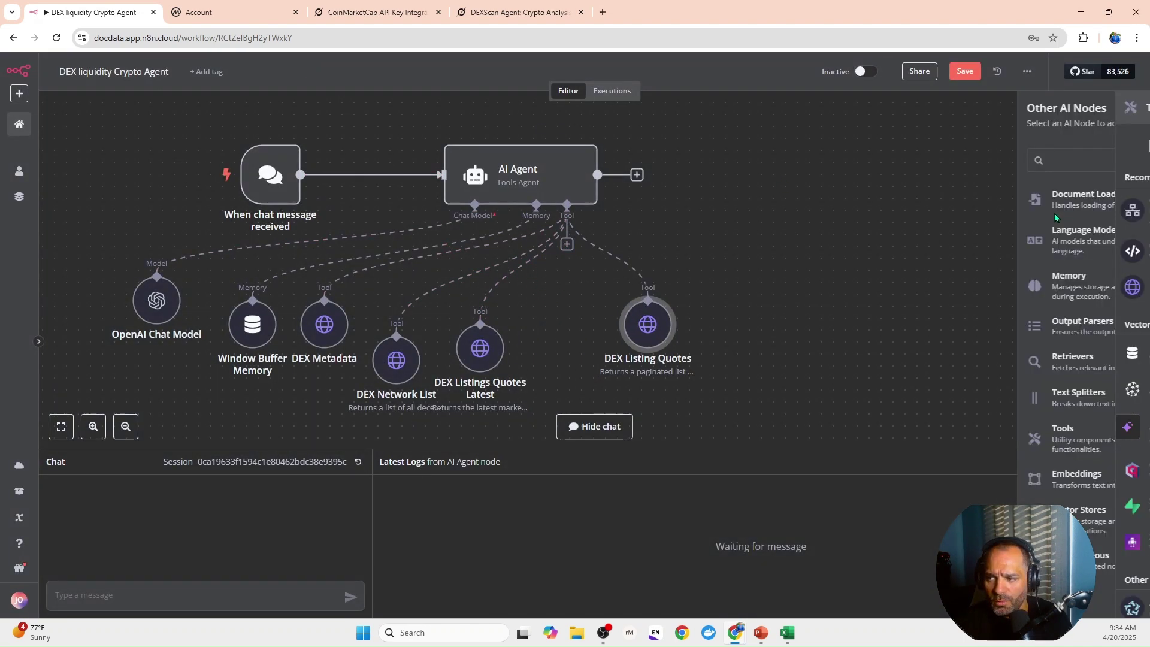
{"action": "left_click", "coordinate": [993, 284]}
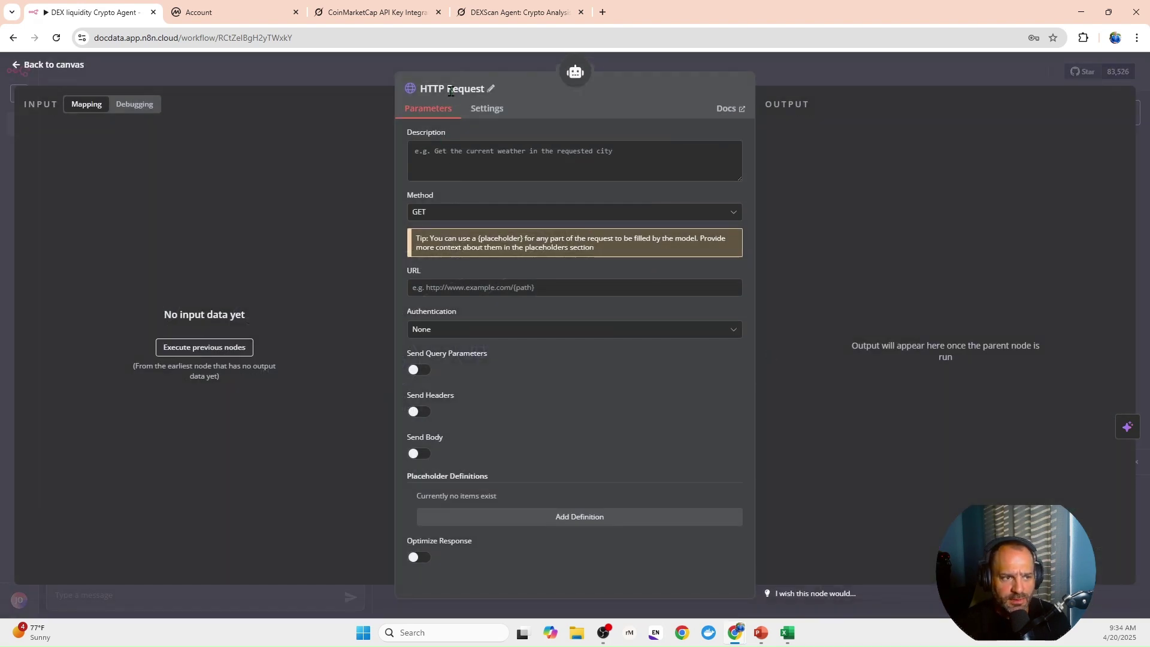
{"action": "left_click", "coordinate": [469, 93]}
{"action": "left_click_drag", "start_coordinate": [554, 84], "coordinate": [483, 92]}
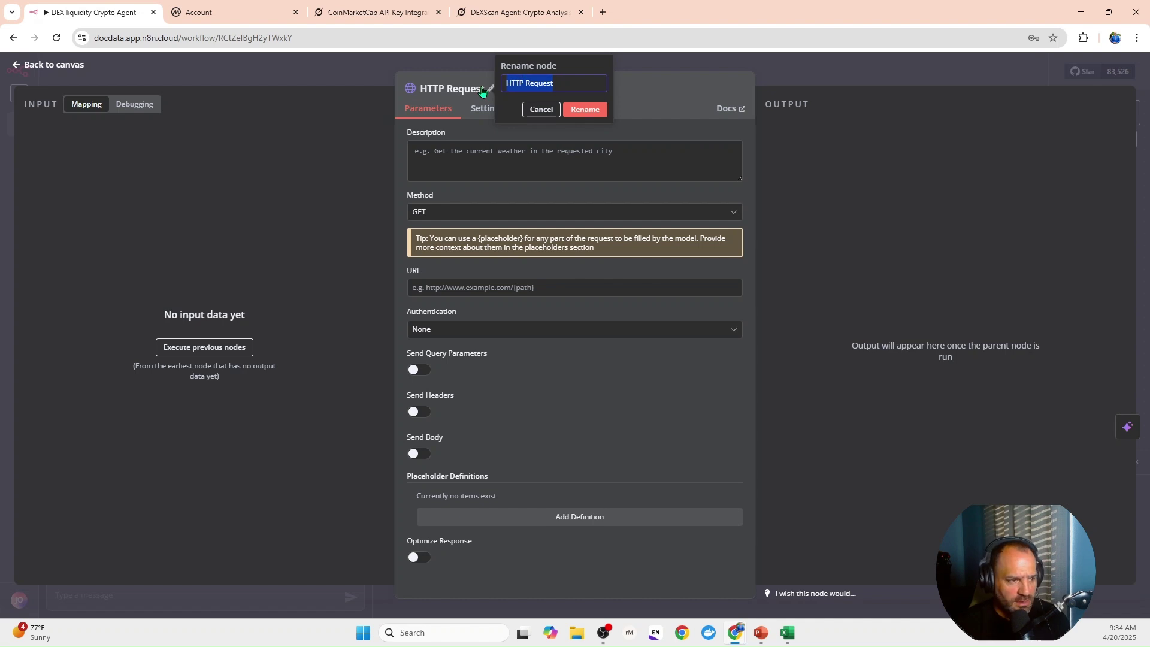
{"action": "type", "text": "DEX OHL"}
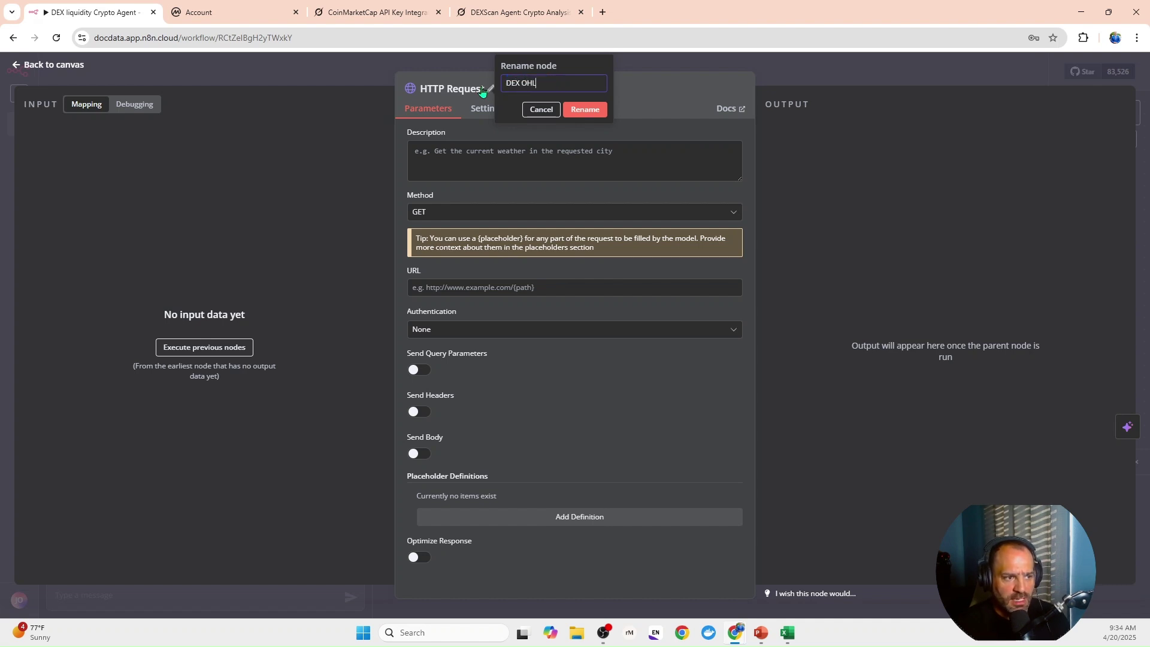
{"action": "type", "text": "CV"}
{"action": "type", "text": " Last"}
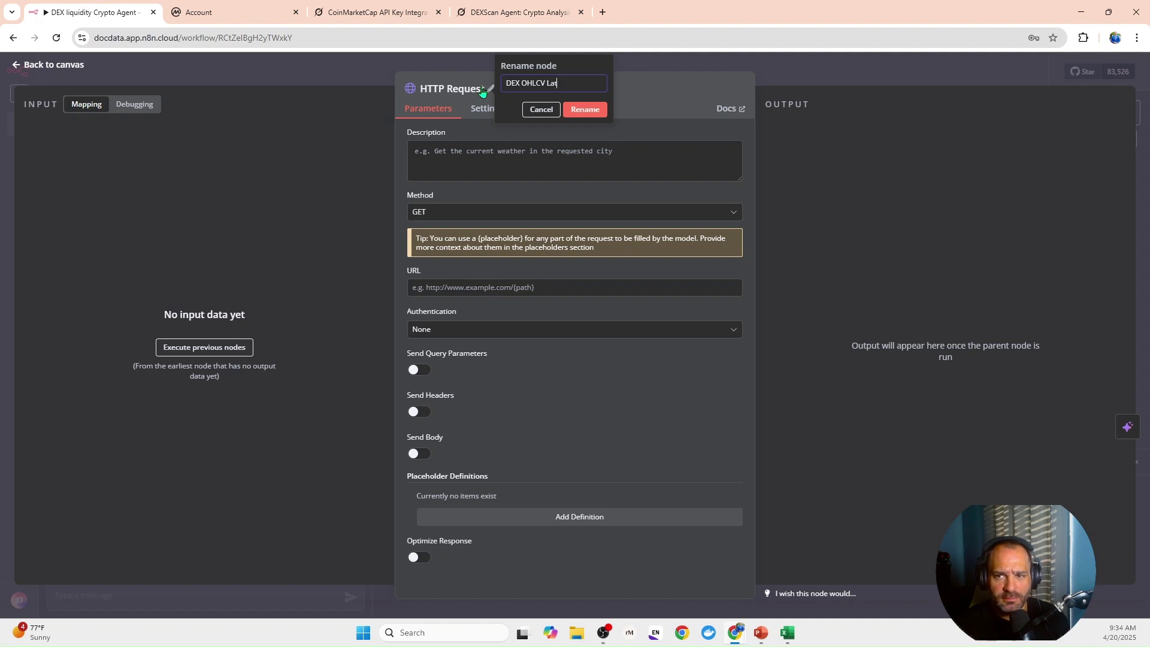
{"action": "type", "text": "est"}
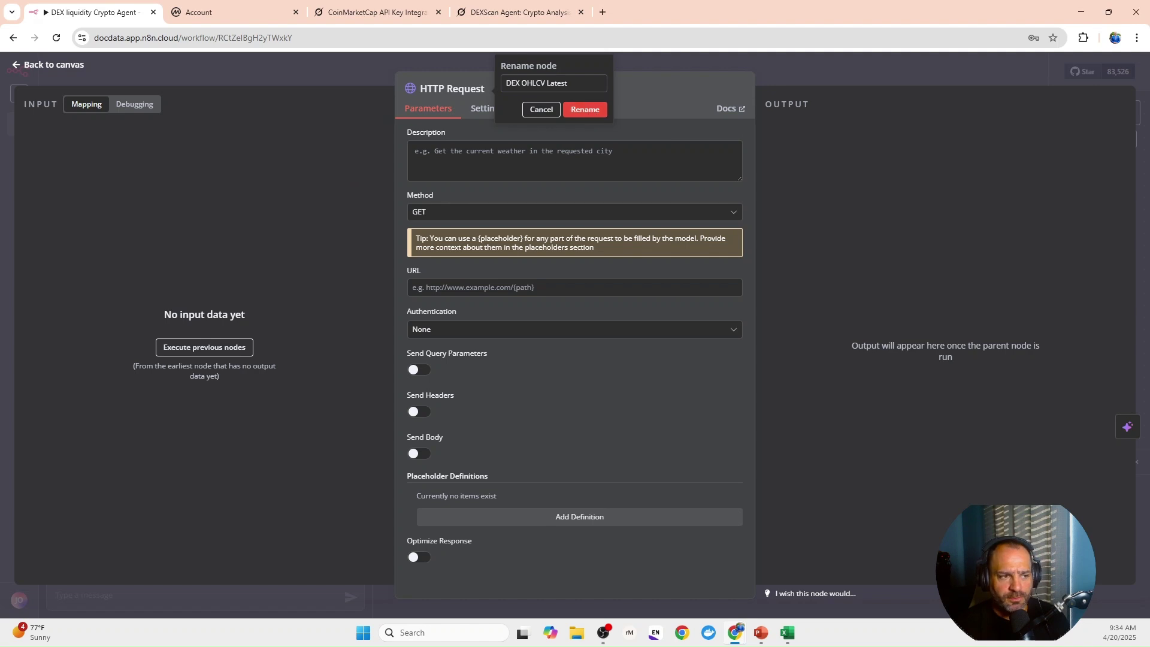
{"action": "left_click", "coordinate": [584, 109]}
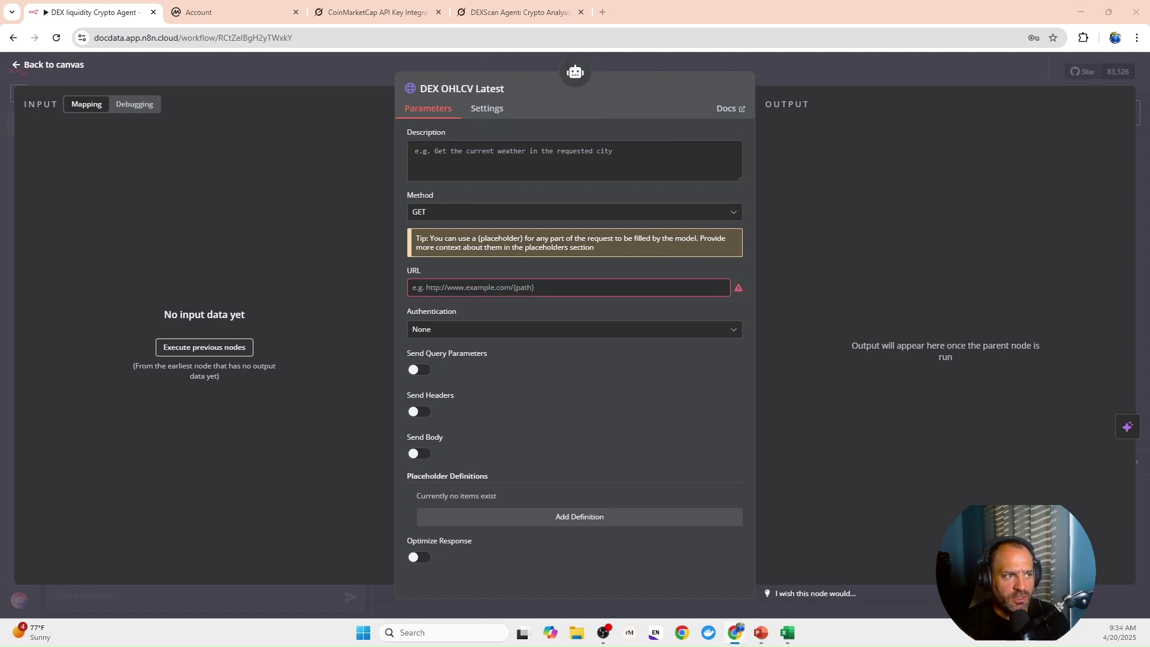
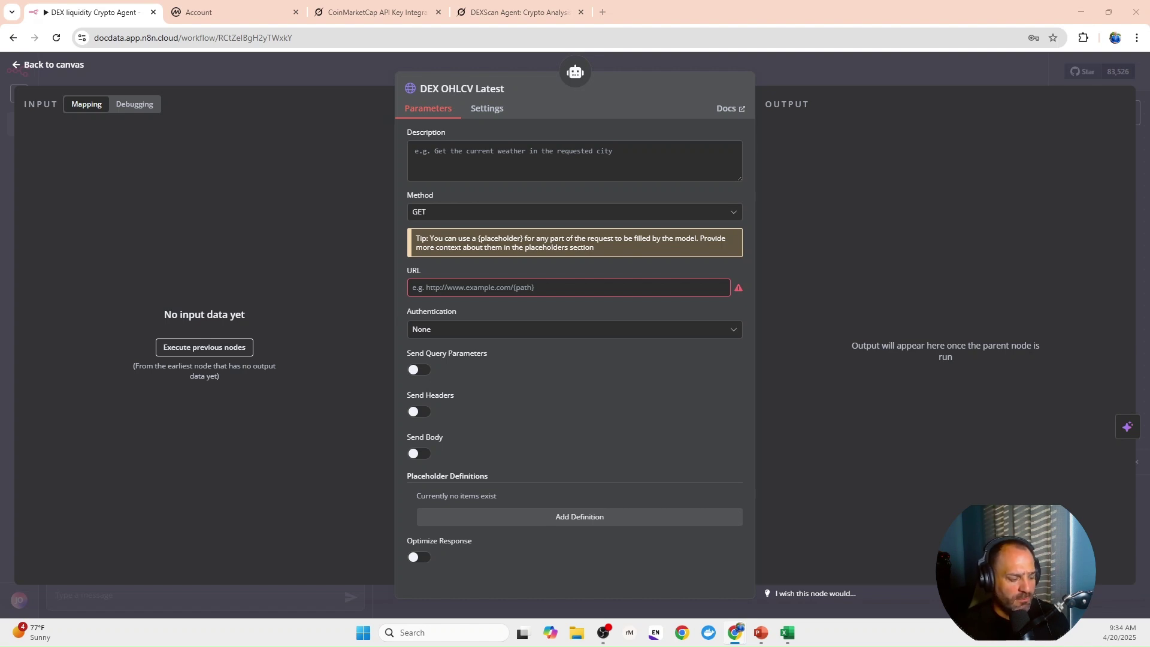
{"action": "left_click", "coordinate": [602, 153]}
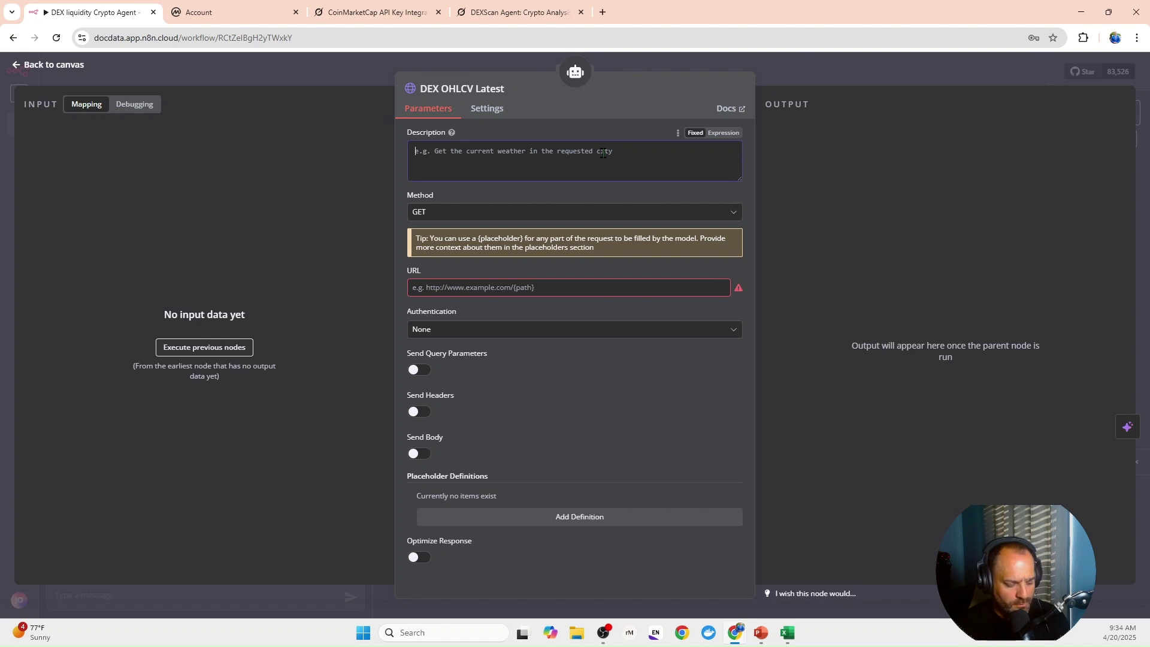
{"action": "key", "text": "ctrl+v"}
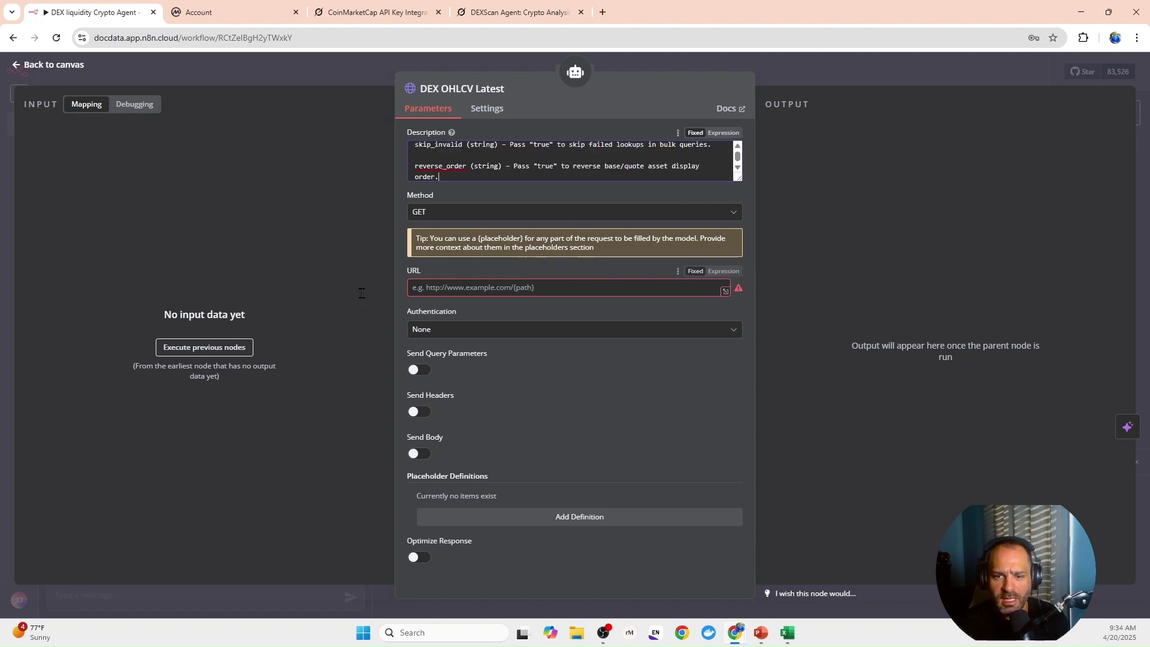
{"action": "key", "text": "alt+Tab"}
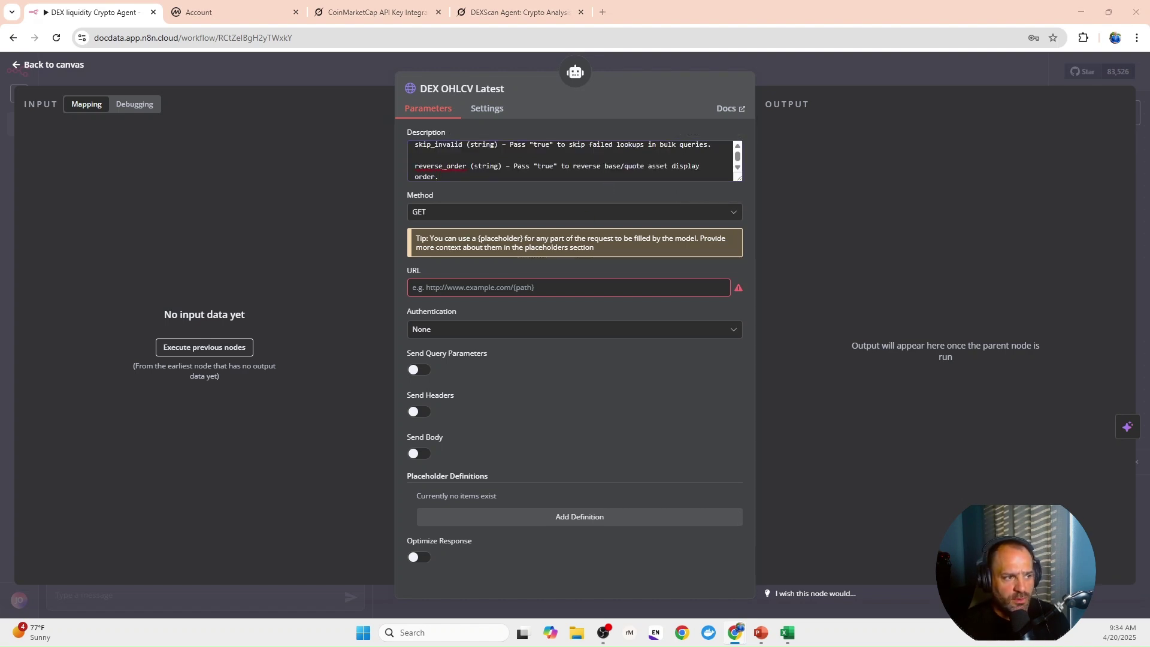
{"action": "left_click", "coordinate": [451, 287]}
{"action": "type", "text": "https://pro-api.coinmarketcap.com/v4/dex/pairs/ohlcv/historical"}
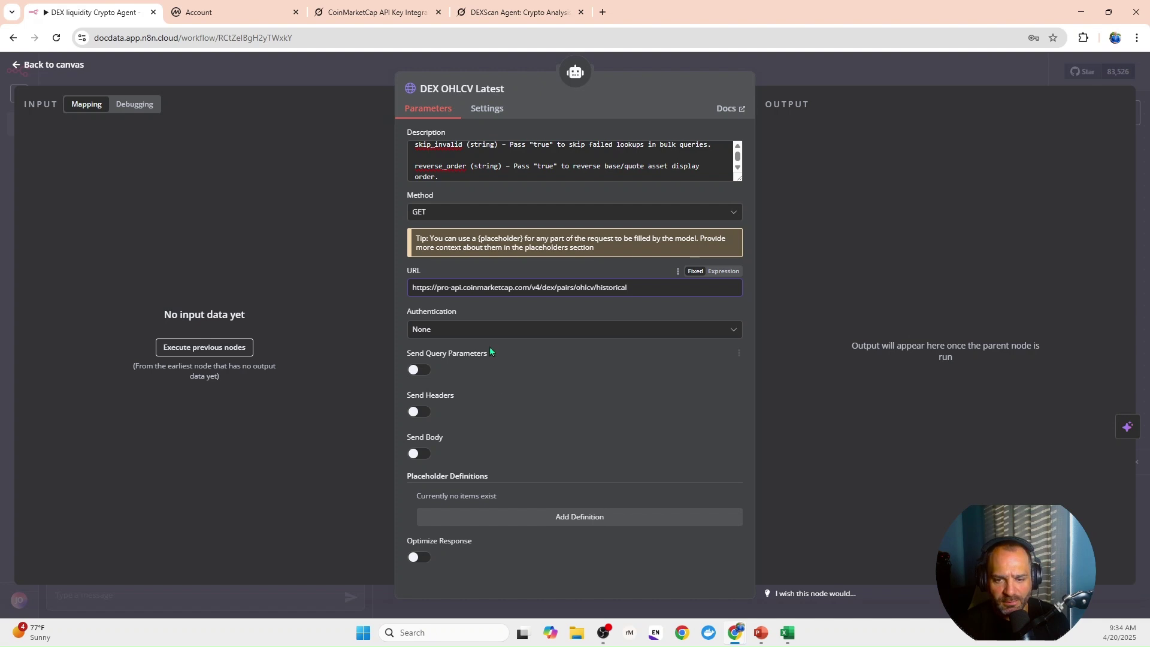
Set the authentication of DEX OHLCV Latest to Generic Credential Type with Header Auth.
{"action": "left_click", "coordinate": [488, 330]}
{"action": "left_click", "coordinate": [515, 430]}
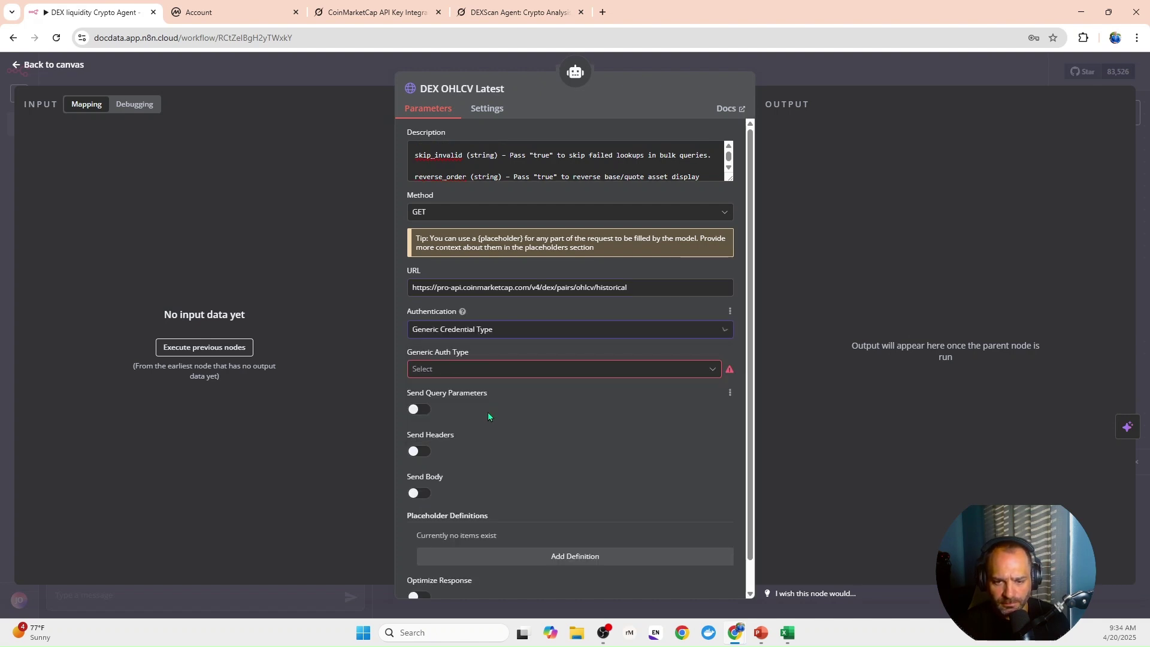
{"action": "left_click", "coordinate": [484, 375]}
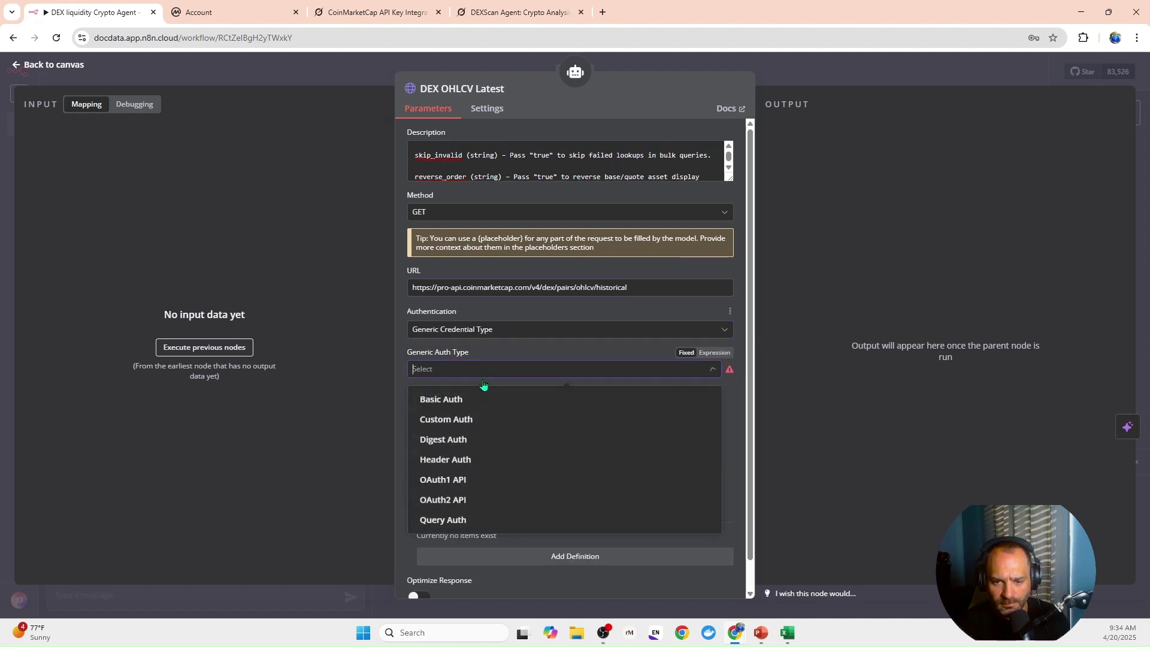
{"action": "left_click", "coordinate": [479, 463]}
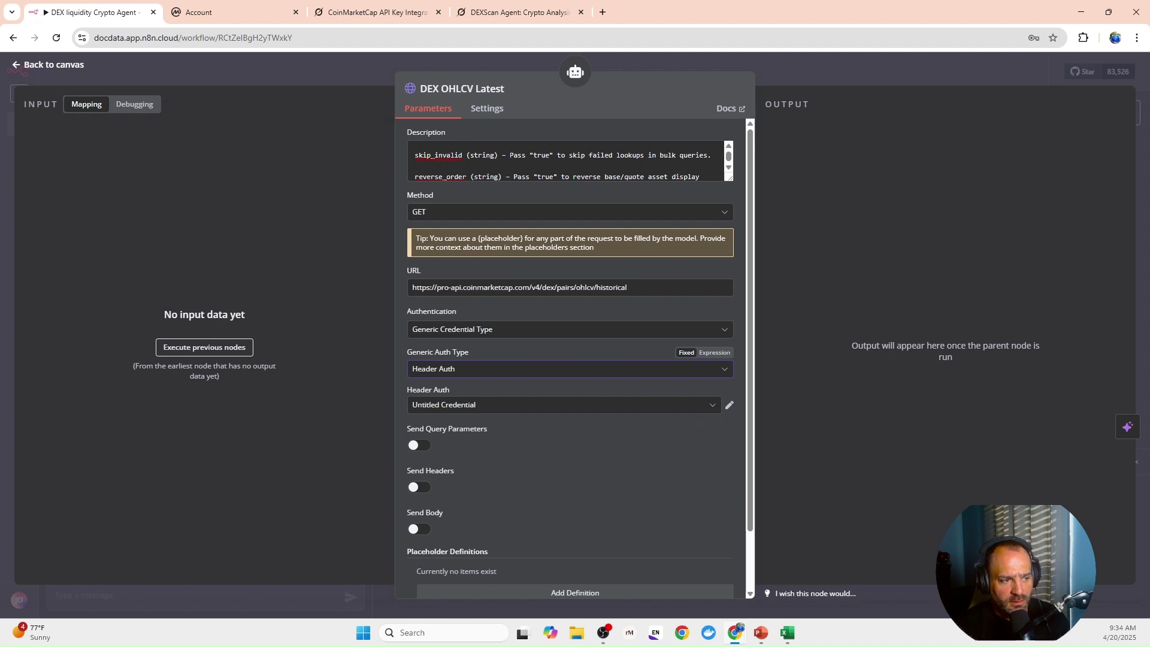
Enable query parameters for DEX OHLCV Latest and add two parameters named contract_address and network_id.
{"action": "left_click", "coordinate": [415, 445]}
{"action": "scroll", "coordinate": [494, 445], "scroll_direction": "down", "scroll_amount": 3}
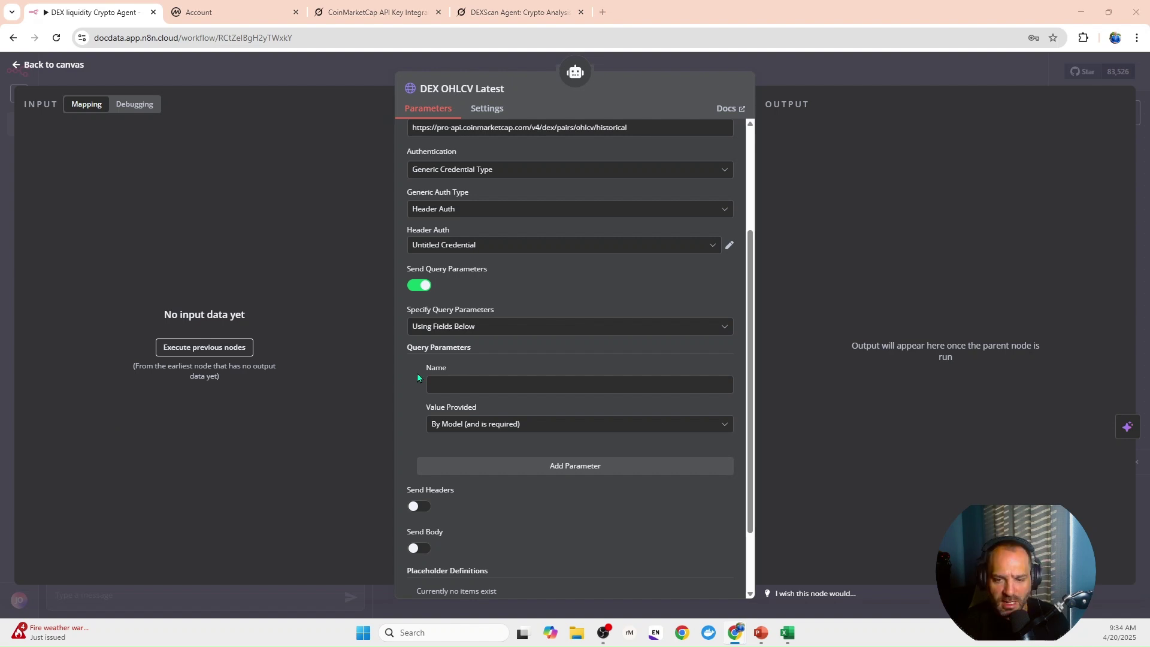
{"action": "left_click", "coordinate": [493, 383]}
{"action": "type", "text": "contract_address"}
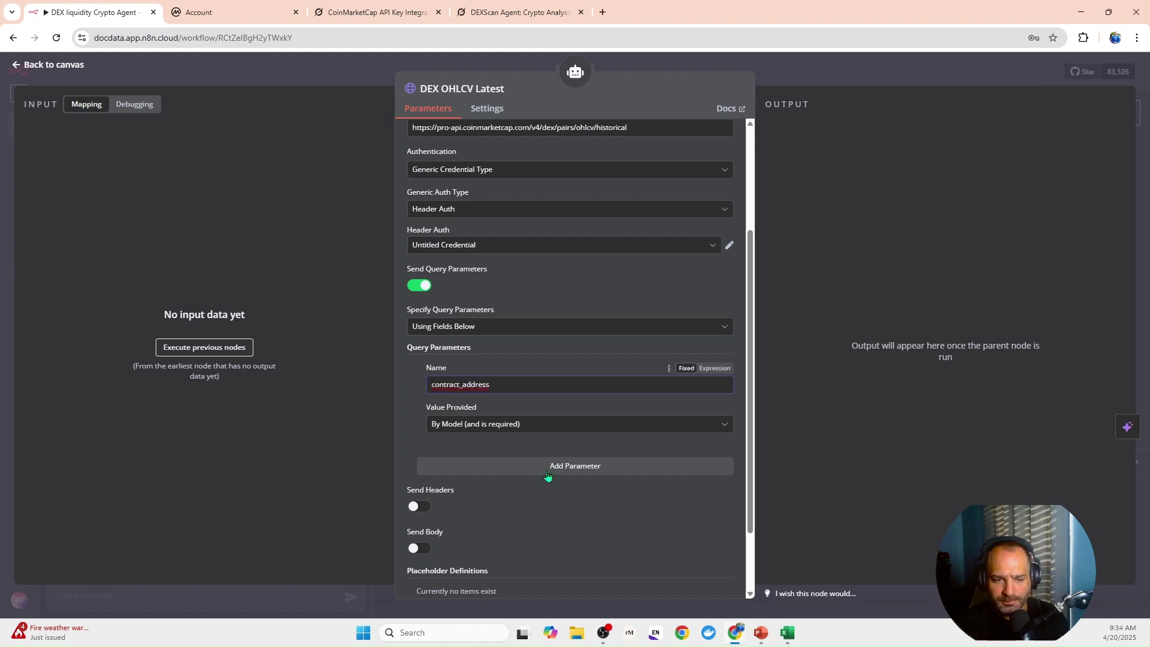
{"action": "left_click", "coordinate": [547, 471]}
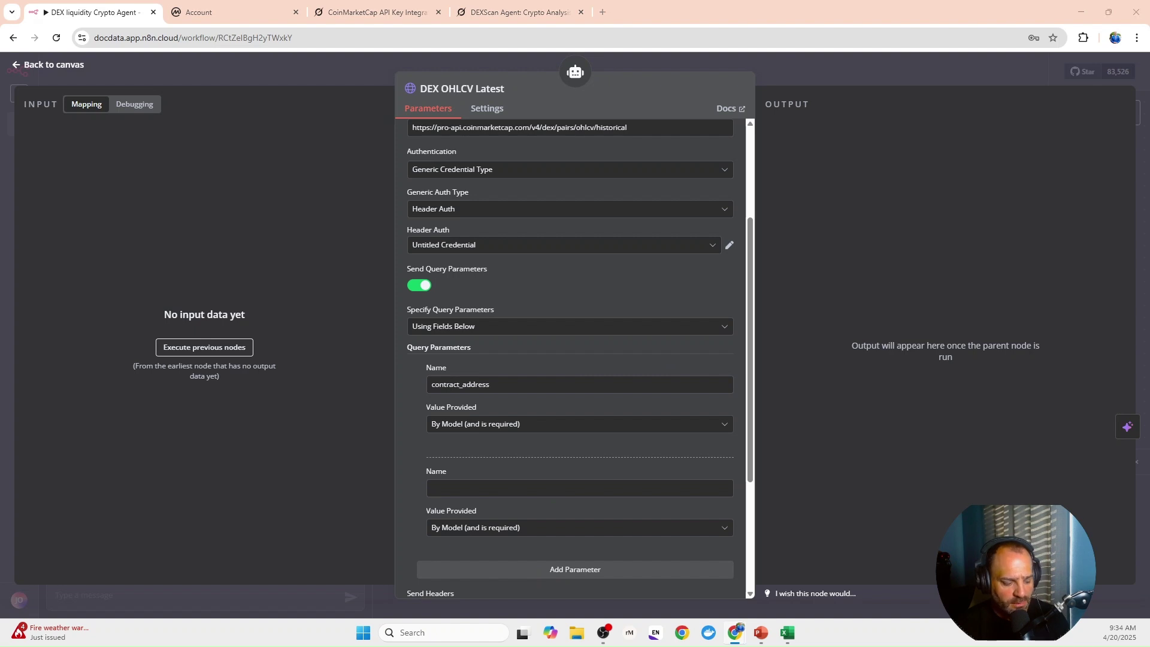
{"action": "left_click", "coordinate": [475, 494]}
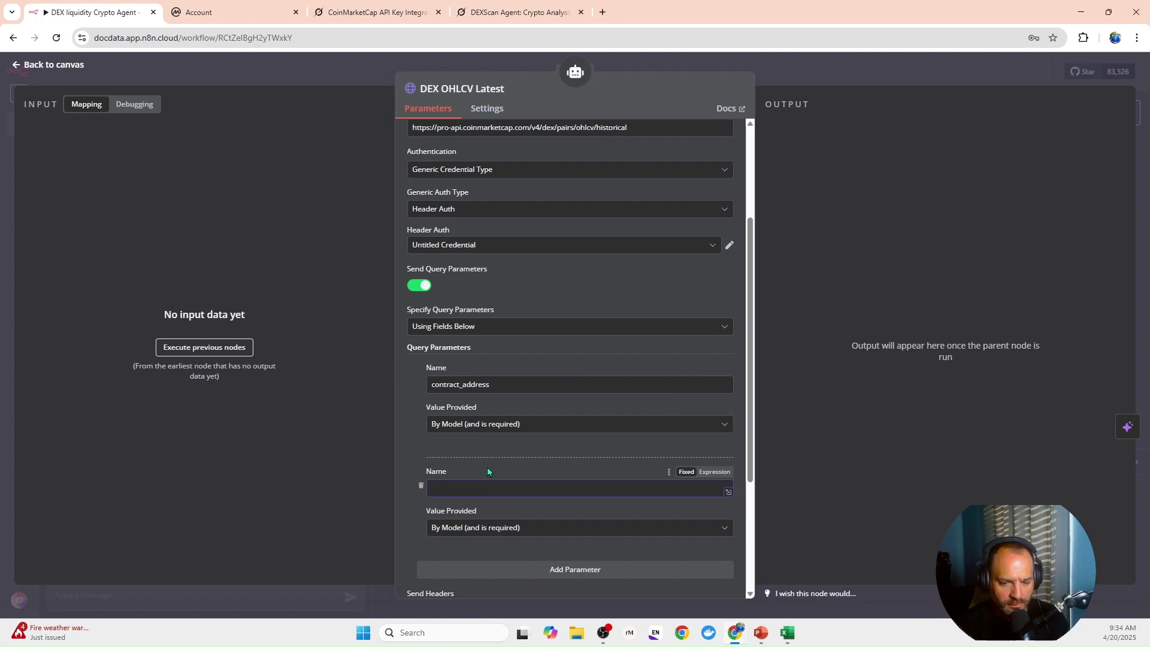
{"action": "type", "text": "network_id"}
Add a third query parameter to DEX OHLCV Latest named network_slug.
{"action": "scroll", "coordinate": [488, 466], "scroll_direction": "down", "scroll_amount": 3}
{"action": "left_click", "coordinate": [495, 407]}
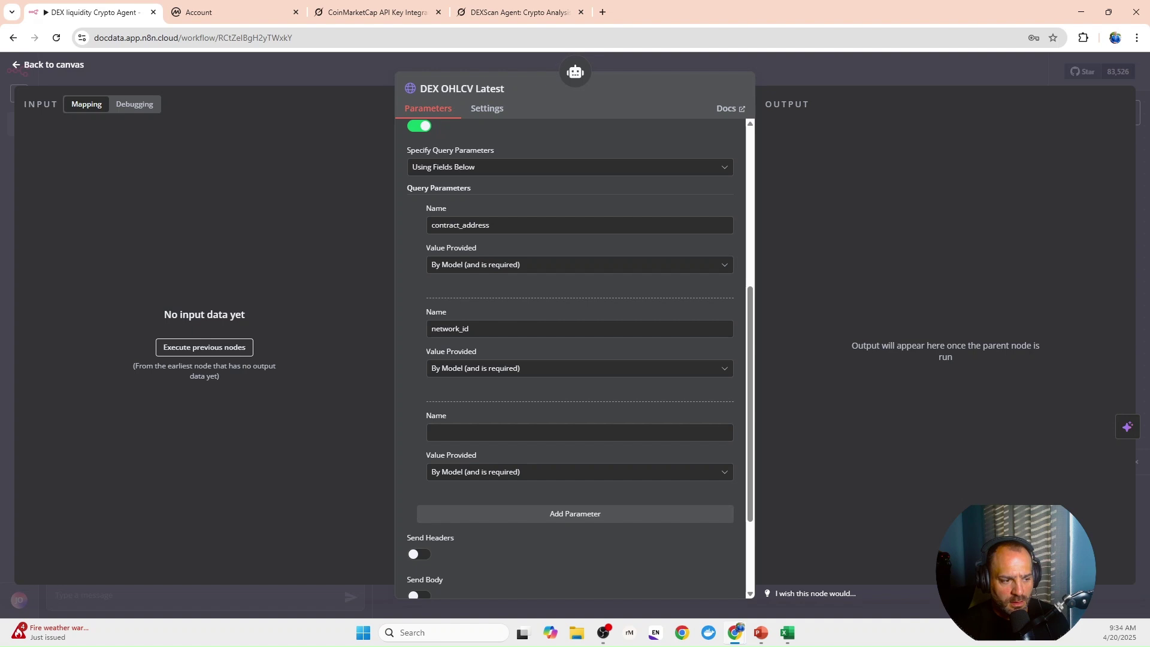
{"action": "left_click", "coordinate": [480, 431]}
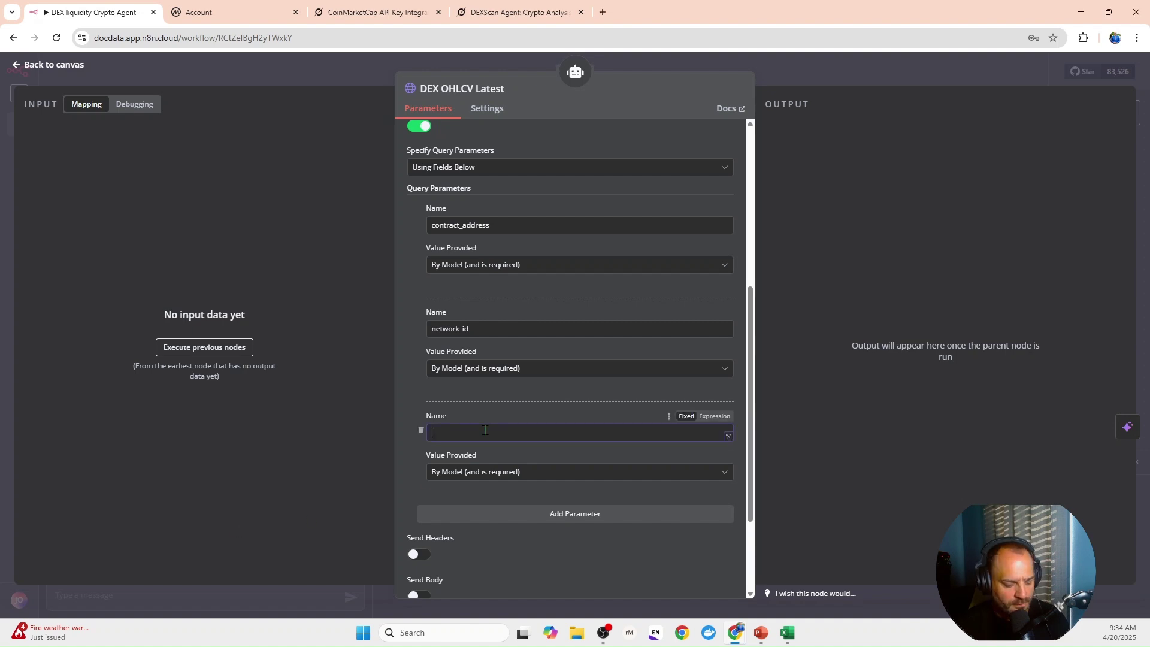
{"action": "type", "text": "network_slug"}
{"action": "scroll", "coordinate": [481, 431], "scroll_direction": "down", "scroll_amount": 1}
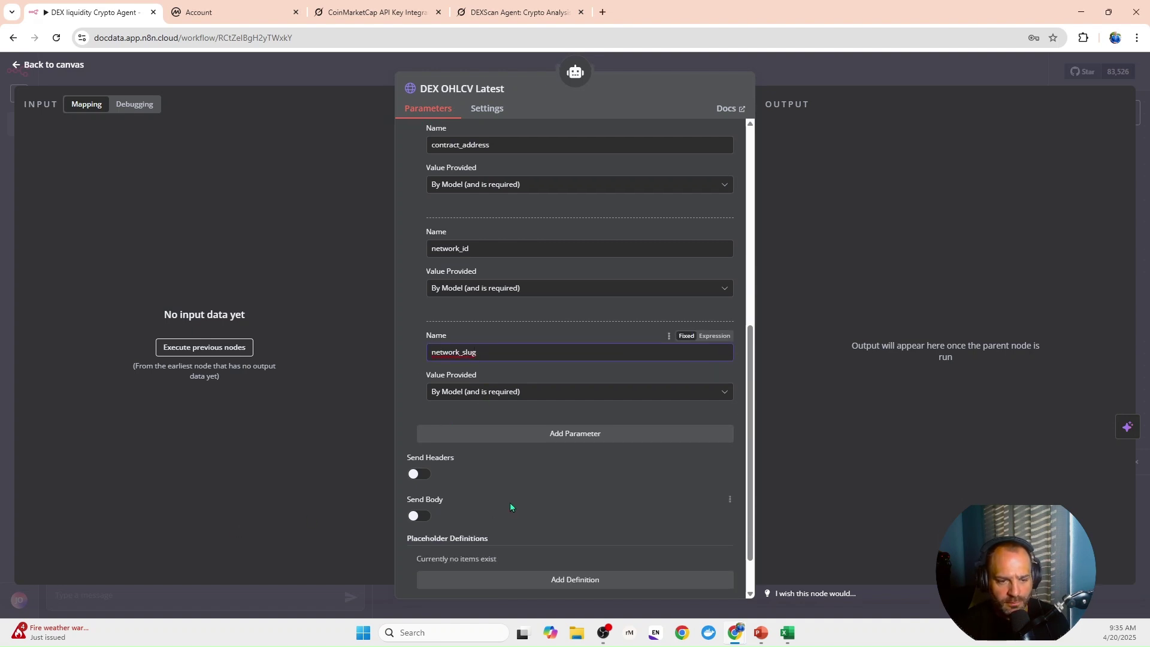
Add two more query parameters to DEX OHLCV Latest named time_period and time_start.
{"action": "left_click", "coordinate": [497, 434]}
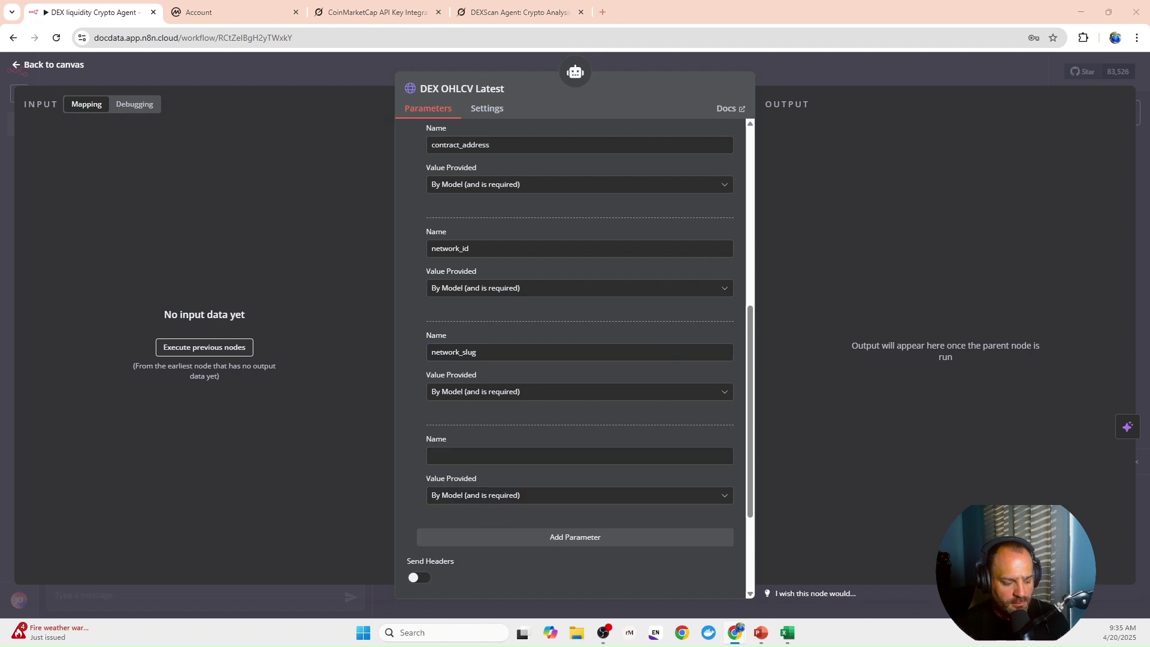
{"action": "left_click", "coordinate": [432, 455]}
{"action": "type", "text": "time_period"}
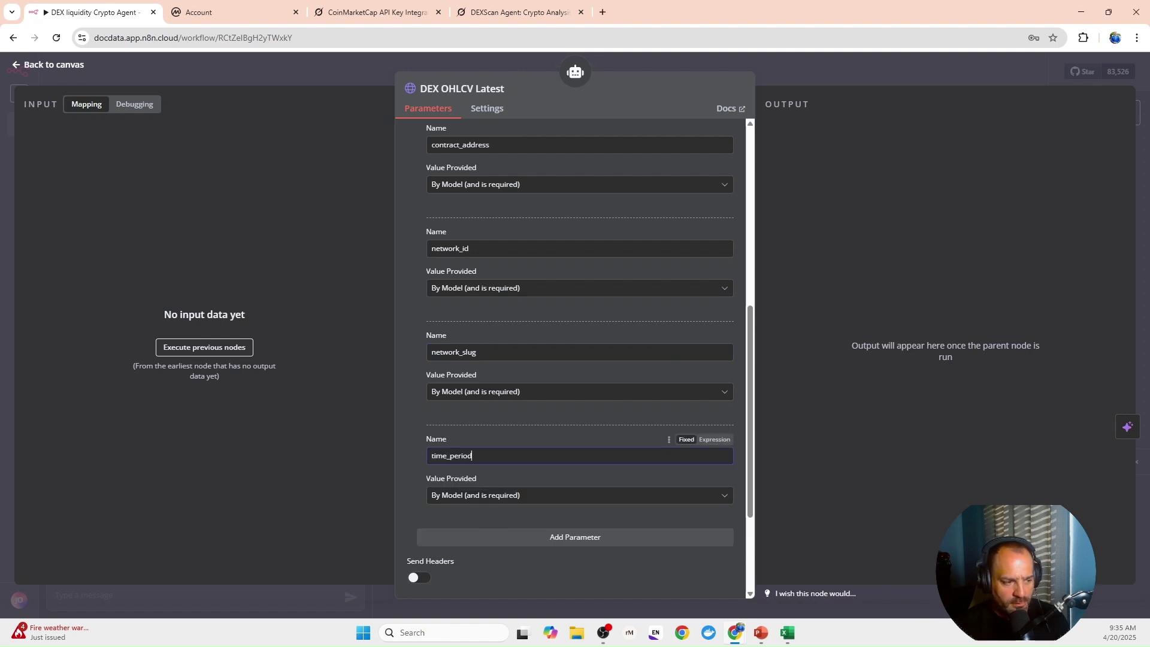
{"action": "left_click", "coordinate": [533, 538]}
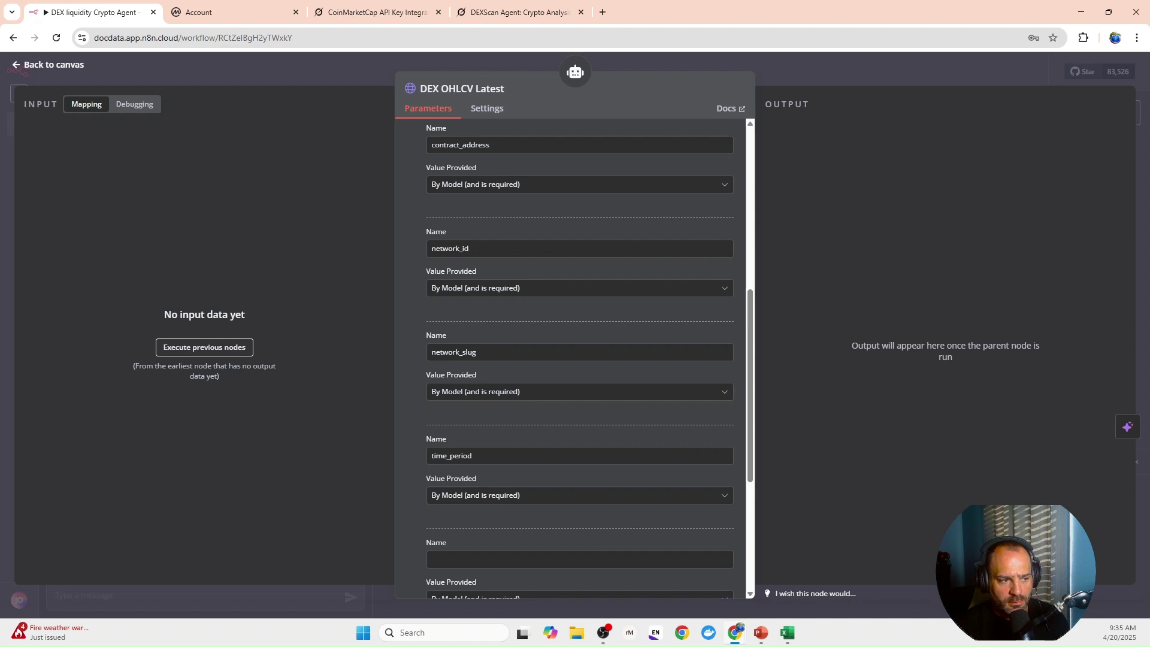
{"action": "left_click", "coordinate": [428, 558]}
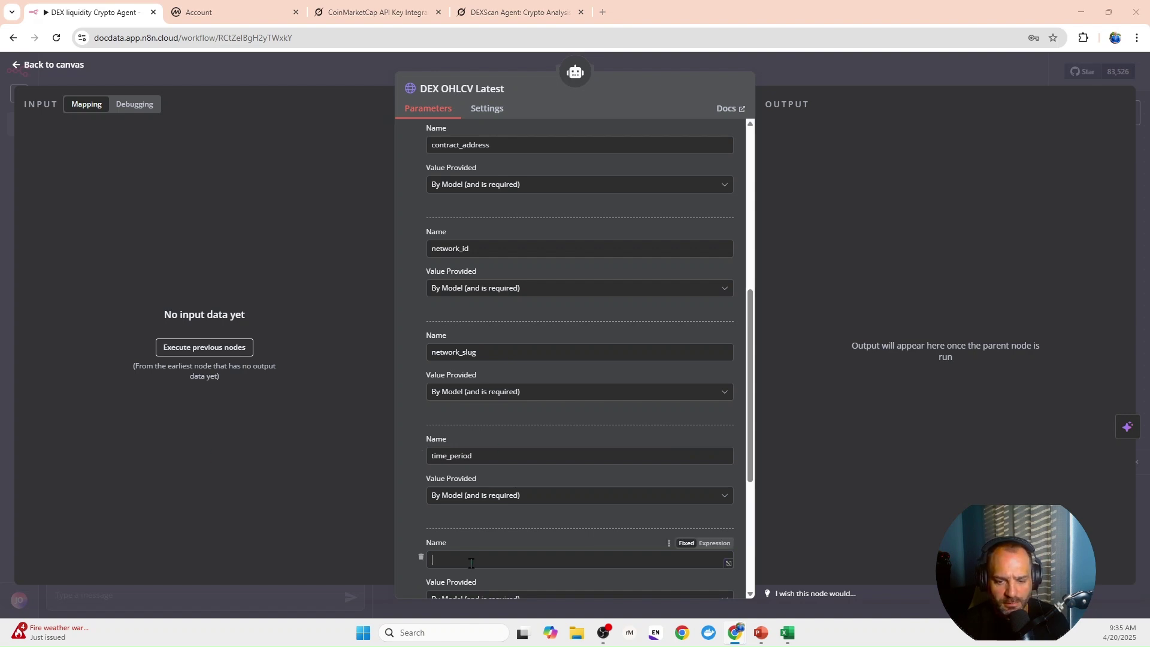
{"action": "type", "text": "time_start"}
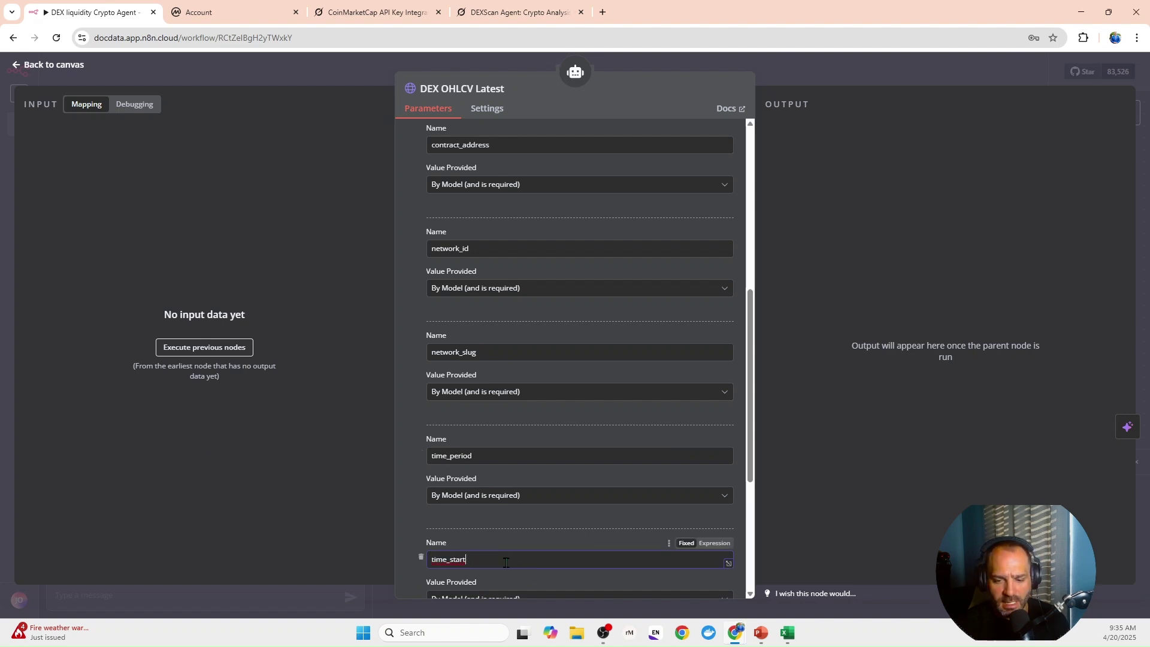
Add the query parameters time_end and count to DEX OHLCV Latest.
{"action": "scroll", "coordinate": [503, 509], "scroll_direction": "down", "scroll_amount": 5}
{"action": "left_click", "coordinate": [500, 383]}
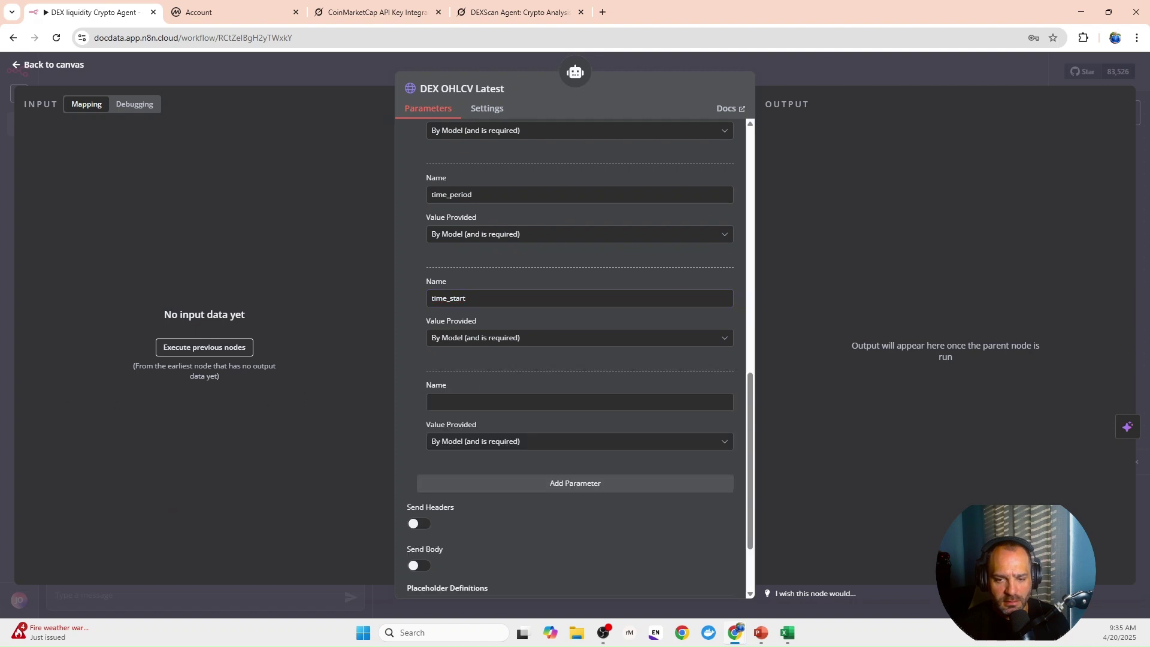
{"action": "left_click", "coordinate": [525, 402]}
{"action": "type", "text": "time_end"}
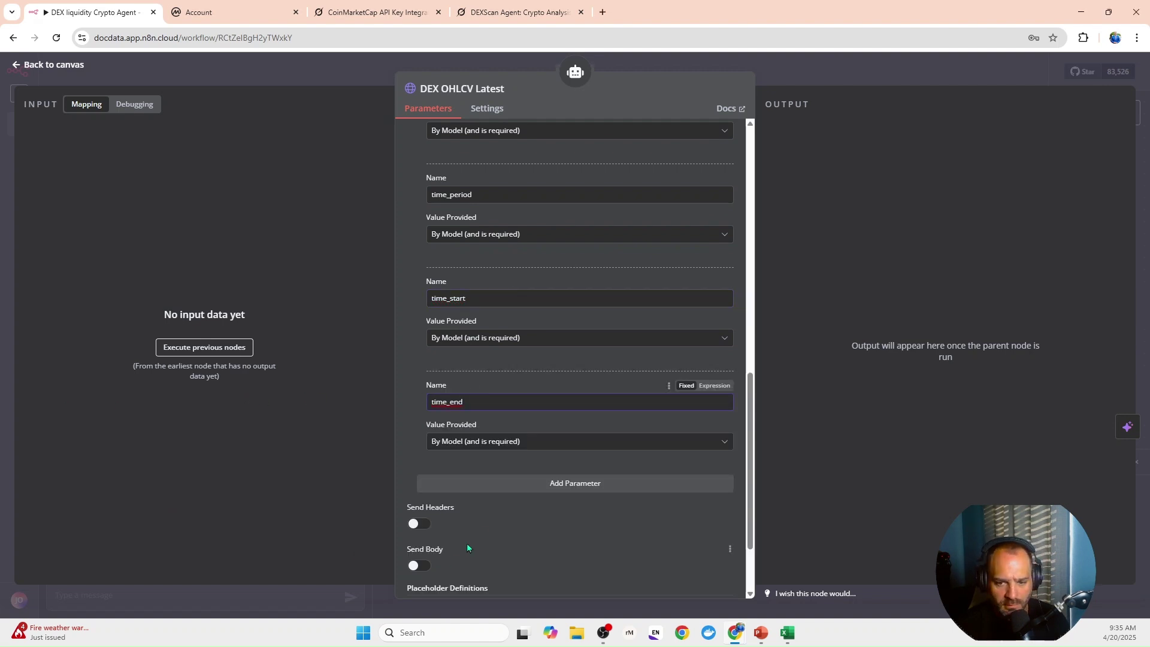
{"action": "left_click", "coordinate": [419, 484]}
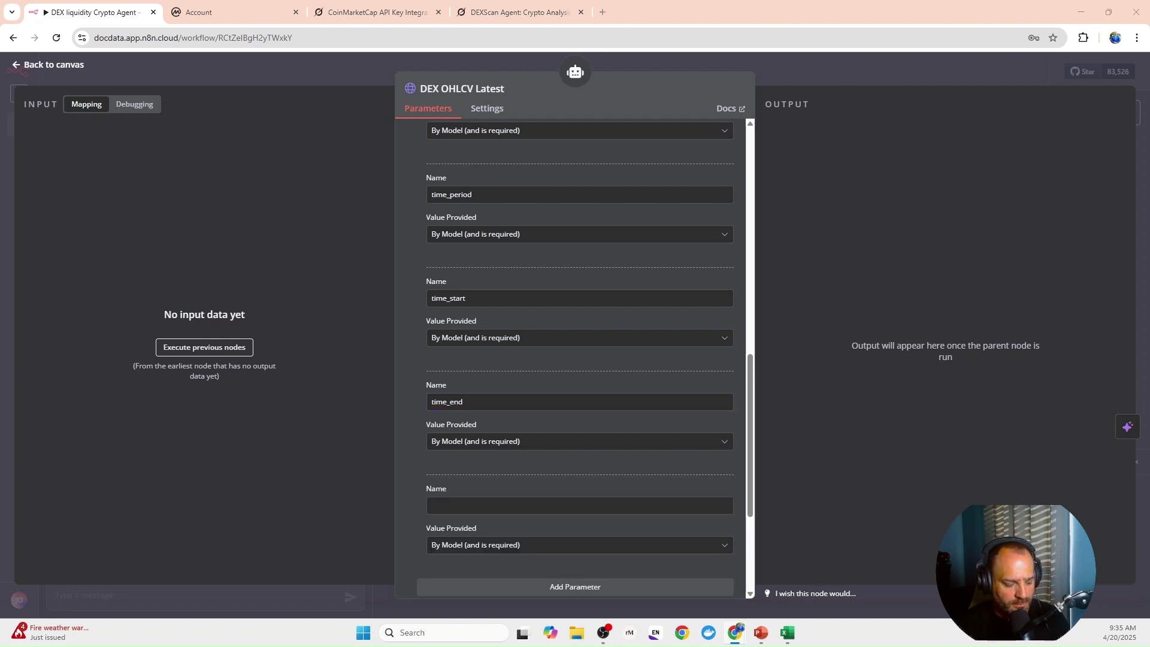
{"action": "left_click", "coordinate": [501, 500]}
{"action": "type", "text": "count"}
Add the query parameters interval and aux to DEX OHLCV Latest.
{"action": "scroll", "coordinate": [508, 476], "scroll_direction": "down", "scroll_amount": 3}
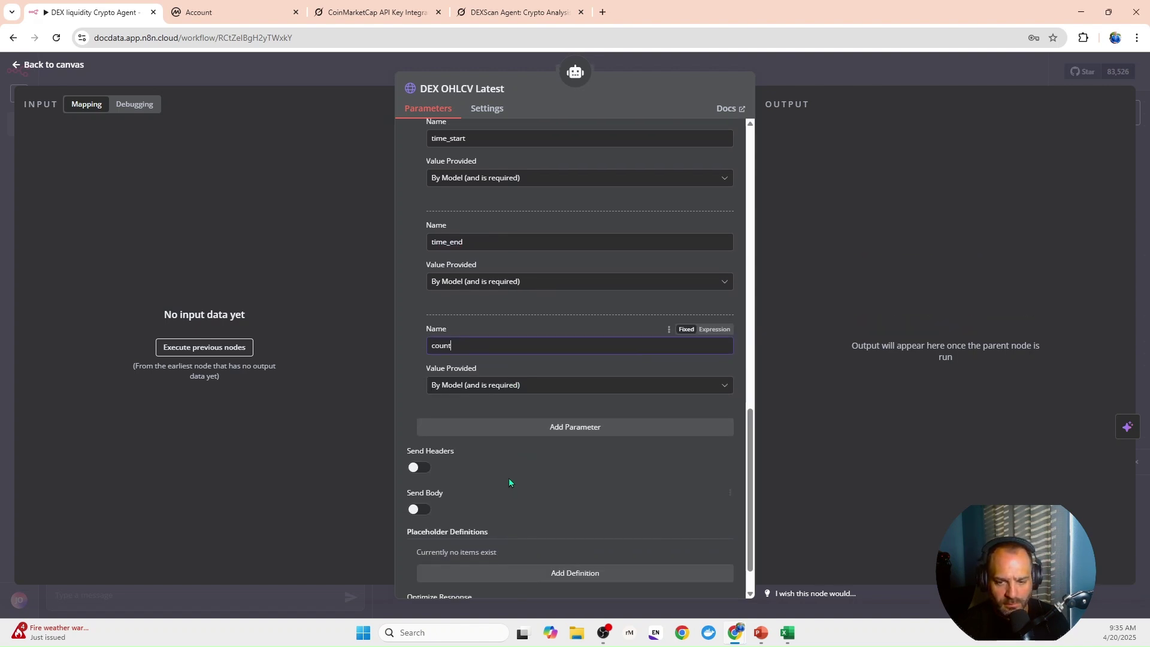
{"action": "left_click", "coordinate": [513, 436]}
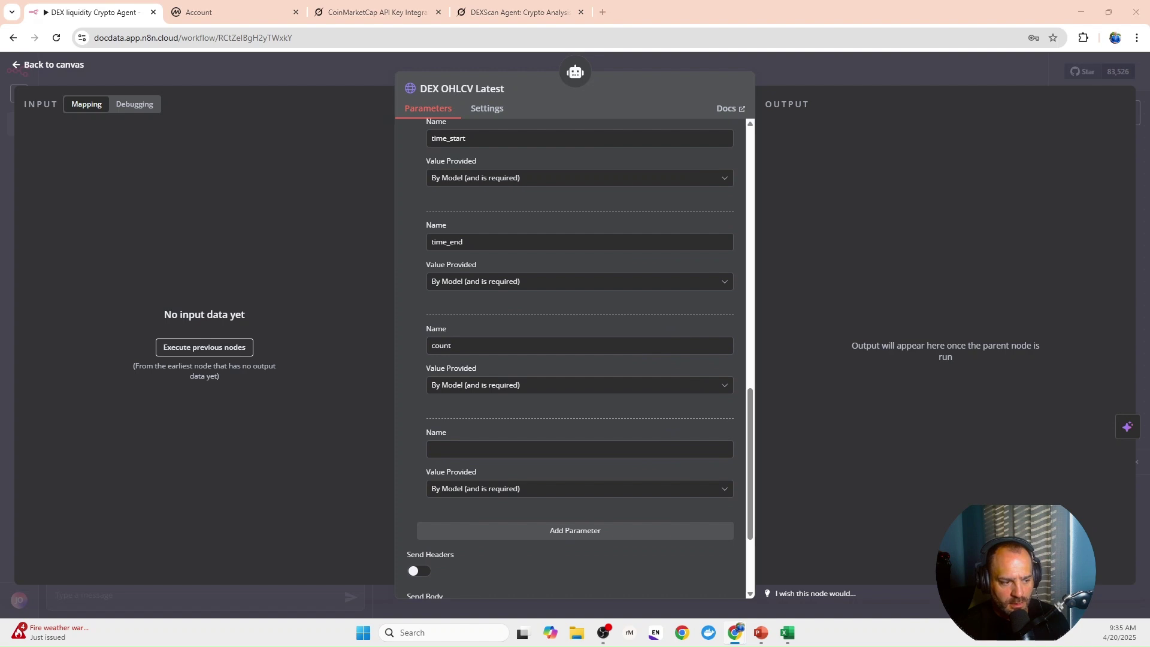
{"action": "left_click", "coordinate": [437, 446]}
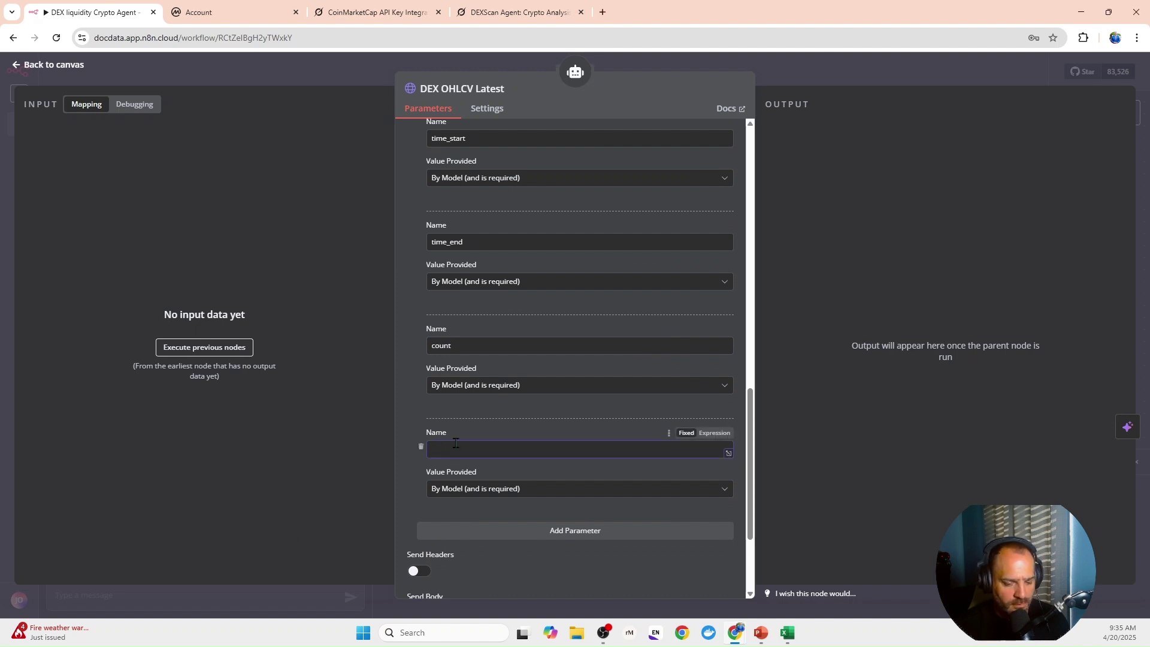
{"action": "type", "text": "interval"}
{"action": "scroll", "coordinate": [455, 443], "scroll_direction": "down", "scroll_amount": 3}
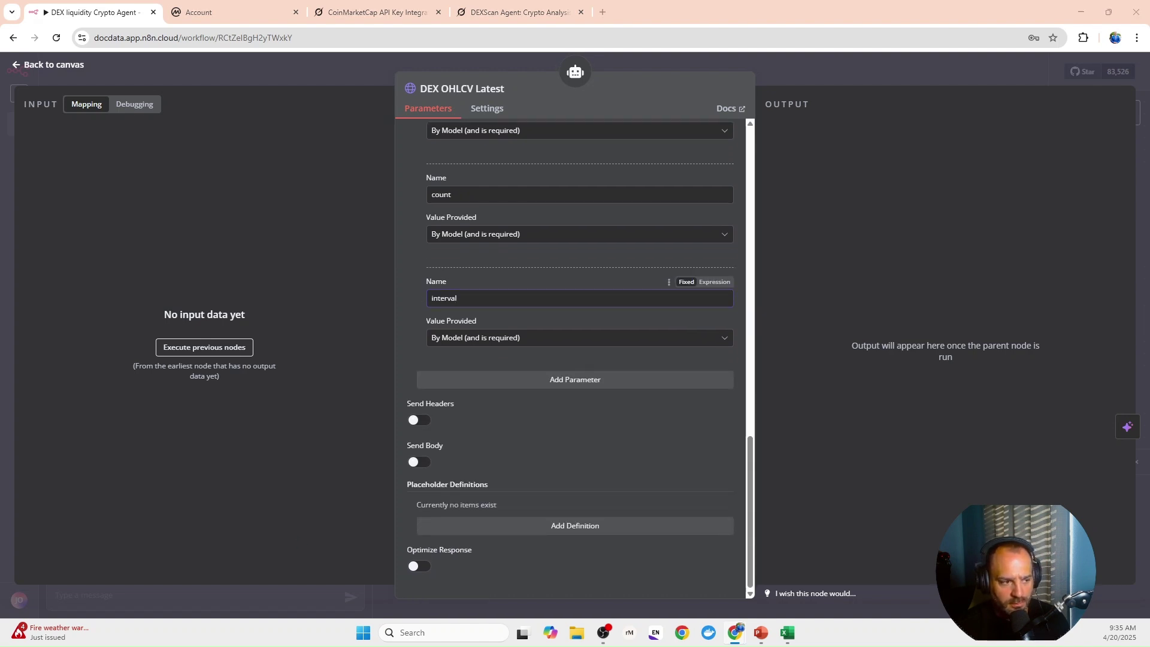
{"action": "left_click", "coordinate": [479, 380]}
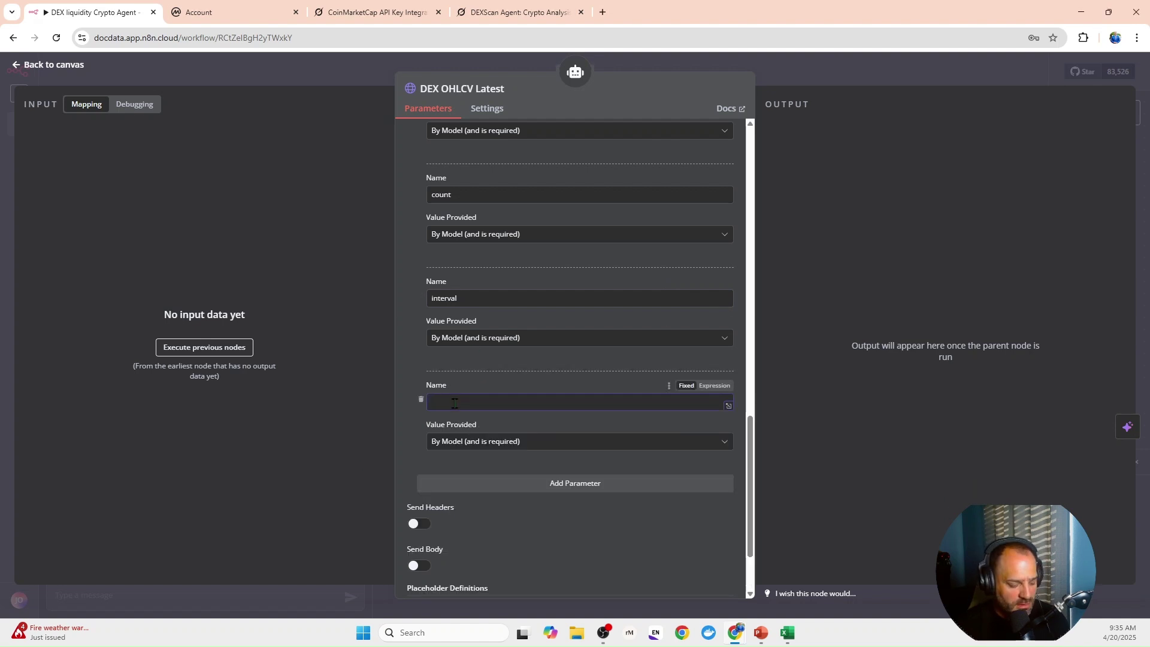
{"action": "type", "text": "aux"}
Add the query parameters convert_id and skip_invalid to DEX OHLCV Latest.
{"action": "left_click", "coordinate": [482, 486]}
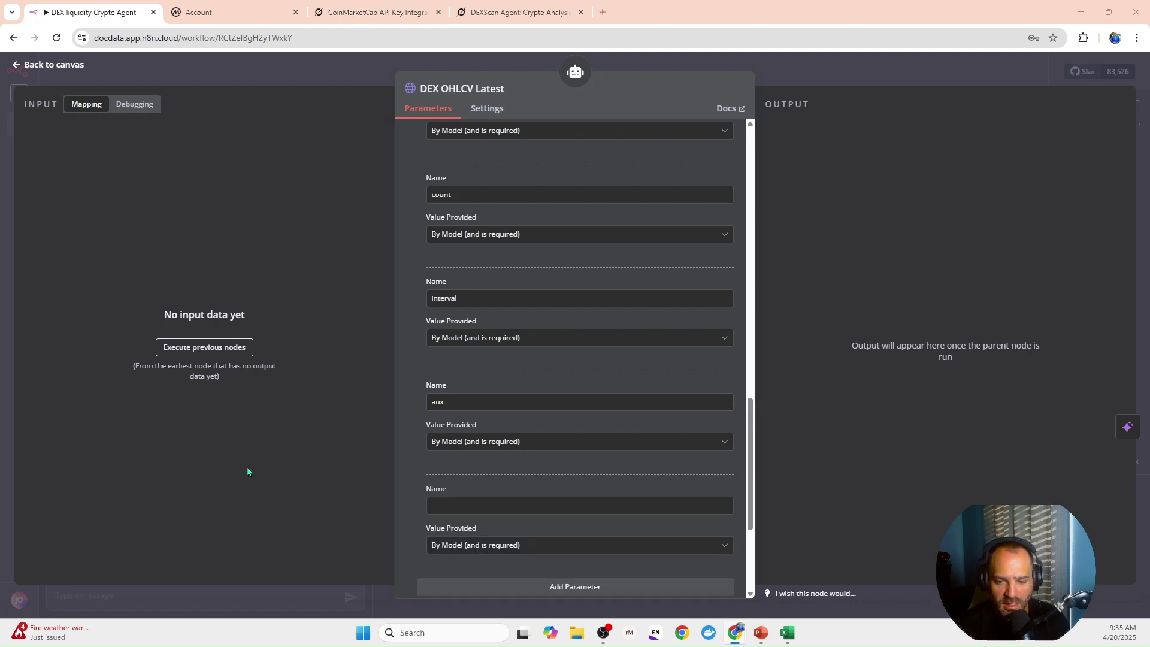
{"action": "left_click", "coordinate": [429, 505]}
{"action": "type", "text": "convert_id"}
{"action": "scroll", "coordinate": [445, 504], "scroll_direction": "down", "scroll_amount": 3}
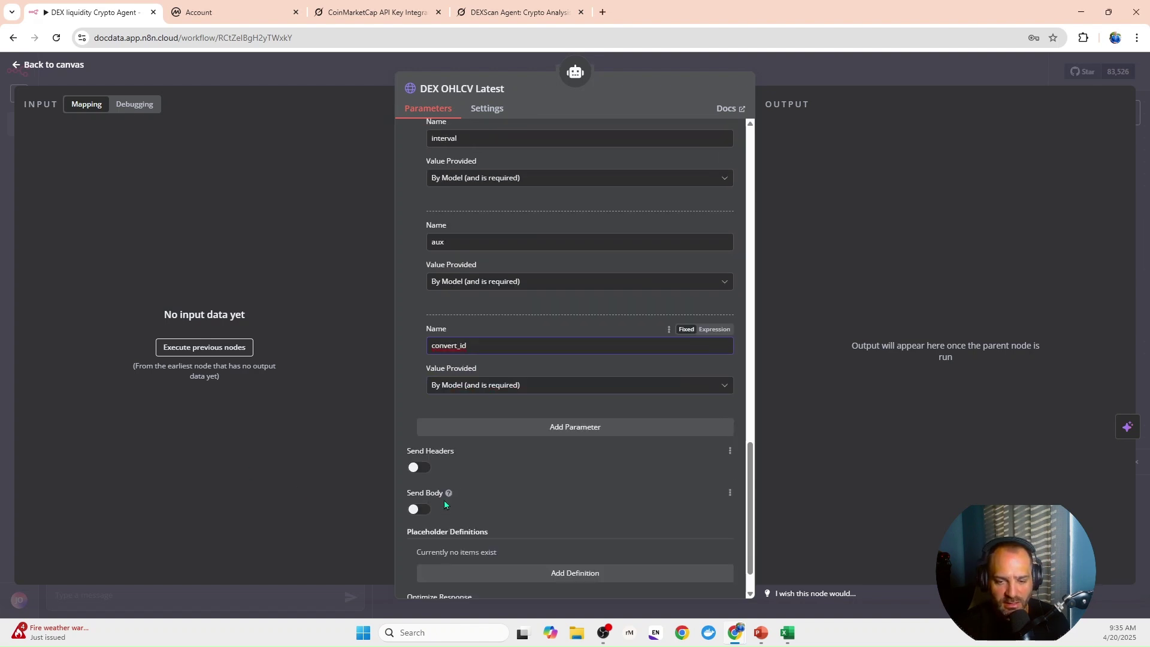
{"action": "left_click", "coordinate": [609, 434]}
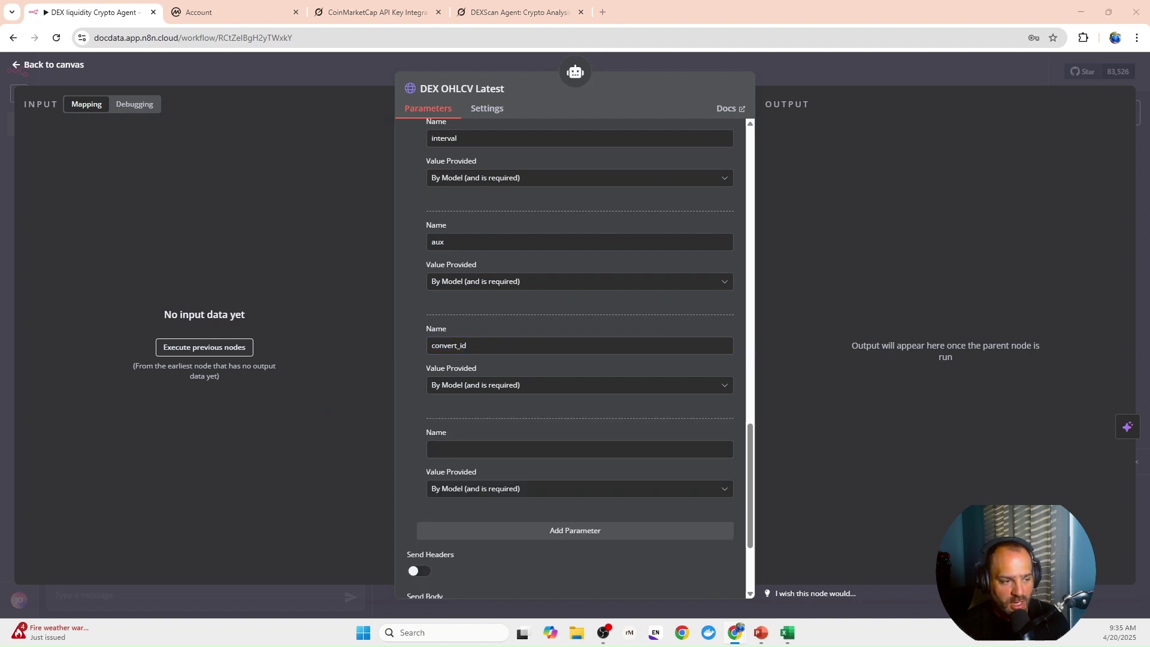
{"action": "left_click", "coordinate": [545, 449]}
{"action": "type", "text": "skip_invalid"}
Add a final query parameter to DEX OHLCV Latest named reverse_order.
{"action": "scroll", "coordinate": [544, 448], "scroll_direction": "down", "scroll_amount": 3}
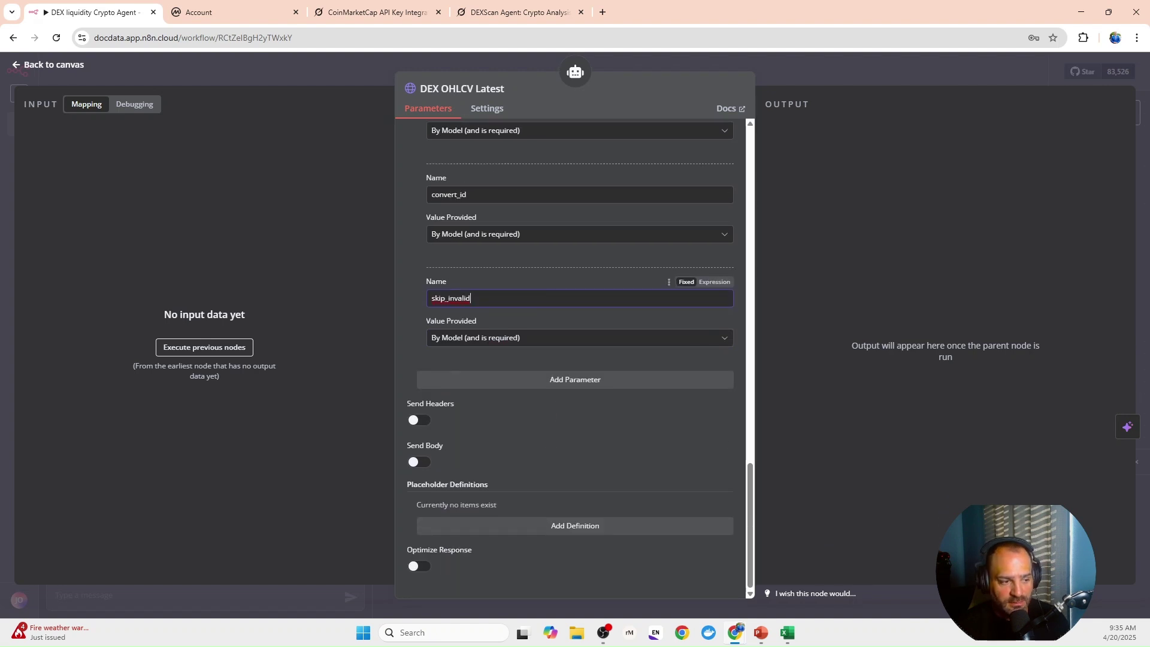
{"action": "left_click", "coordinate": [486, 379]}
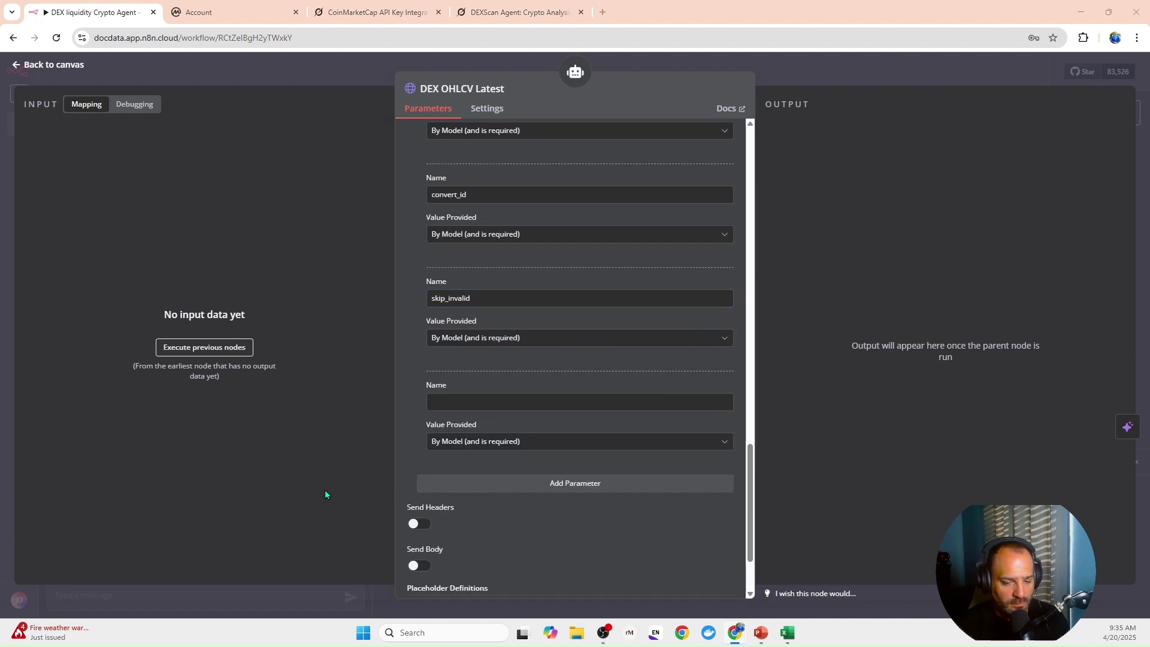
{"action": "left_click", "coordinate": [509, 401]}
{"action": "type", "text": "reverse_order"}
{"action": "scroll", "coordinate": [505, 421], "scroll_direction": "down", "scroll_amount": 1}
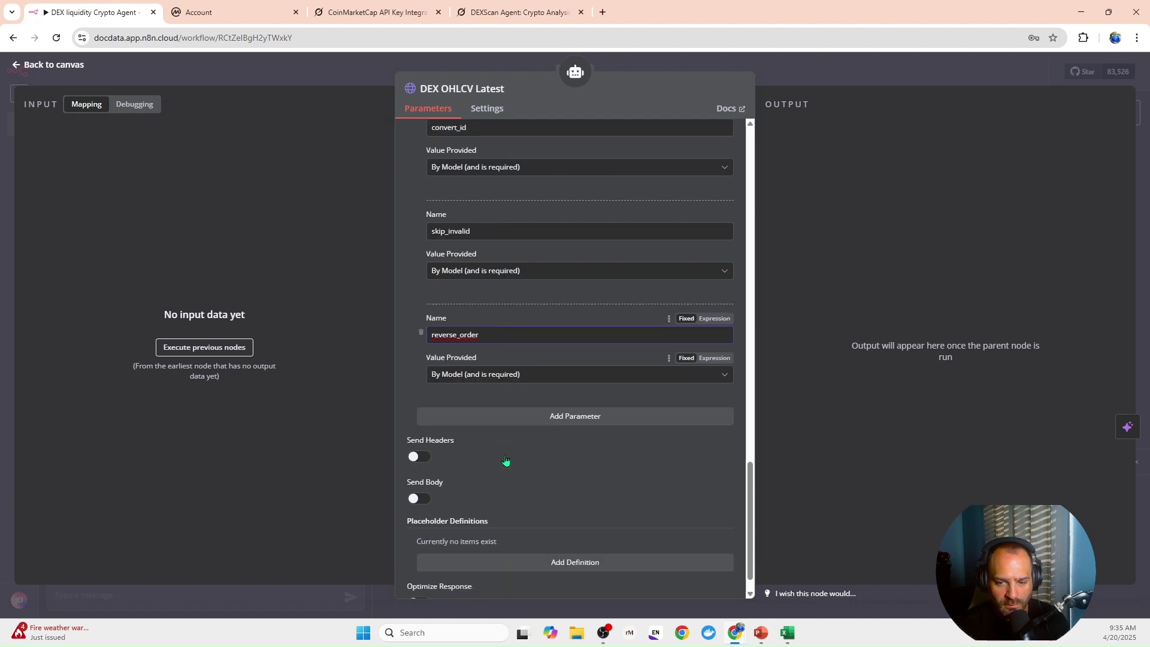
Enable headers for DEX OHLCV Latest, add an Accept header with the fixed value application/json, and return to the canvas.
{"action": "scroll", "coordinate": [435, 494], "scroll_direction": "down", "scroll_amount": 1}
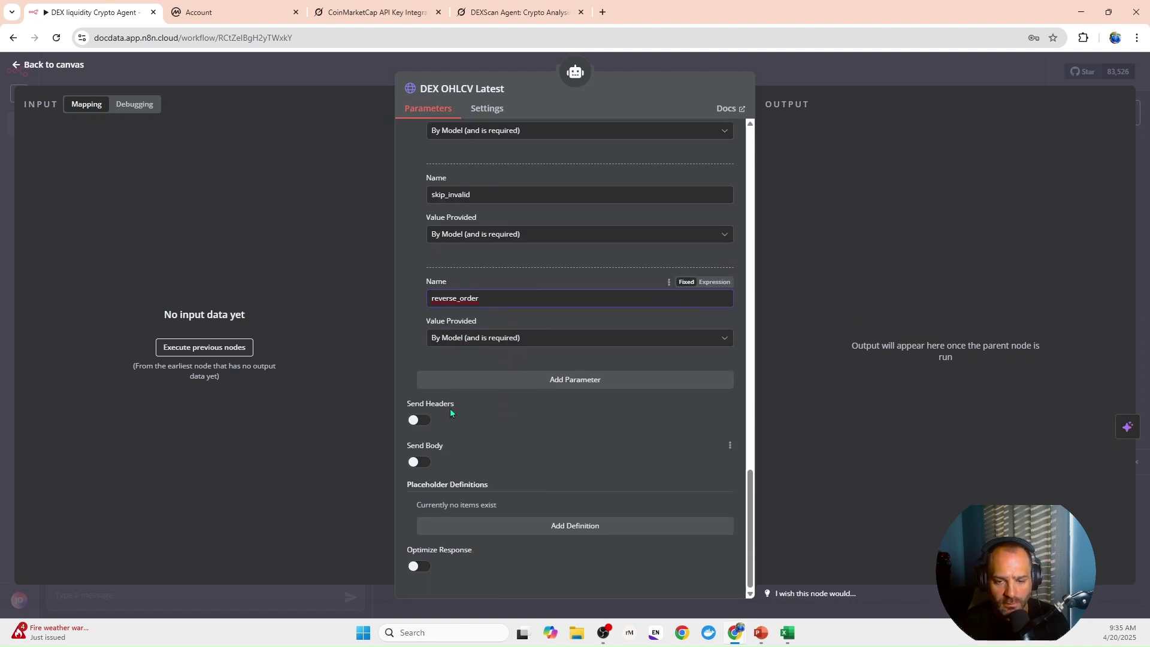
{"action": "left_click", "coordinate": [419, 420]}
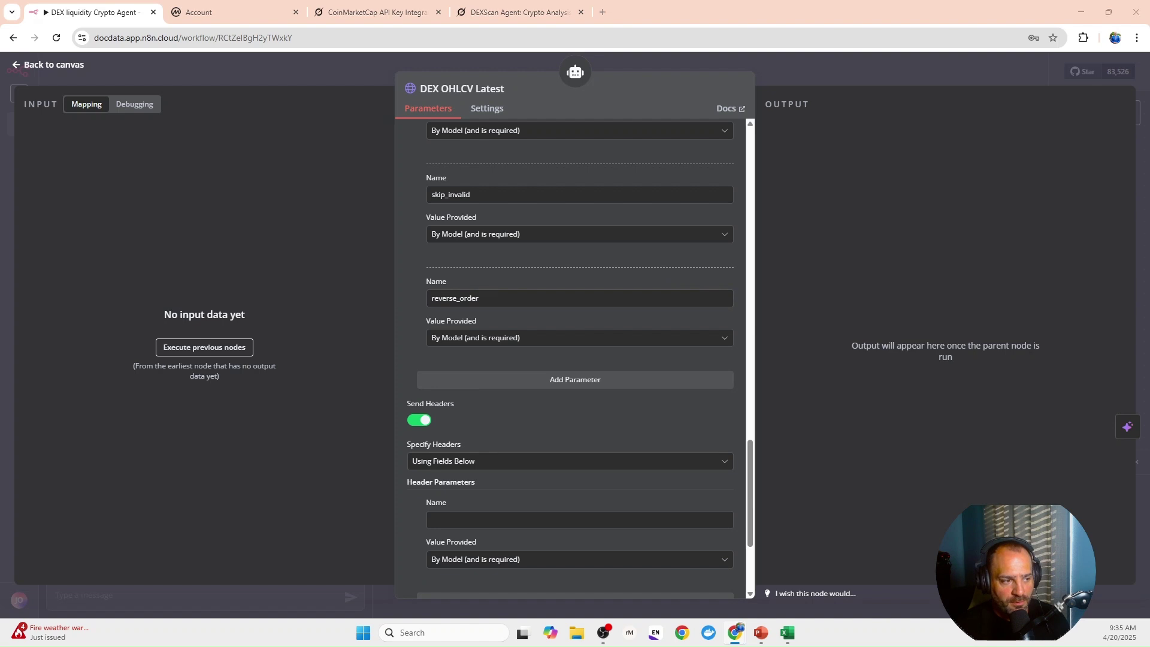
{"action": "left_click", "coordinate": [477, 518]}
{"action": "type", "text": "Accept"}
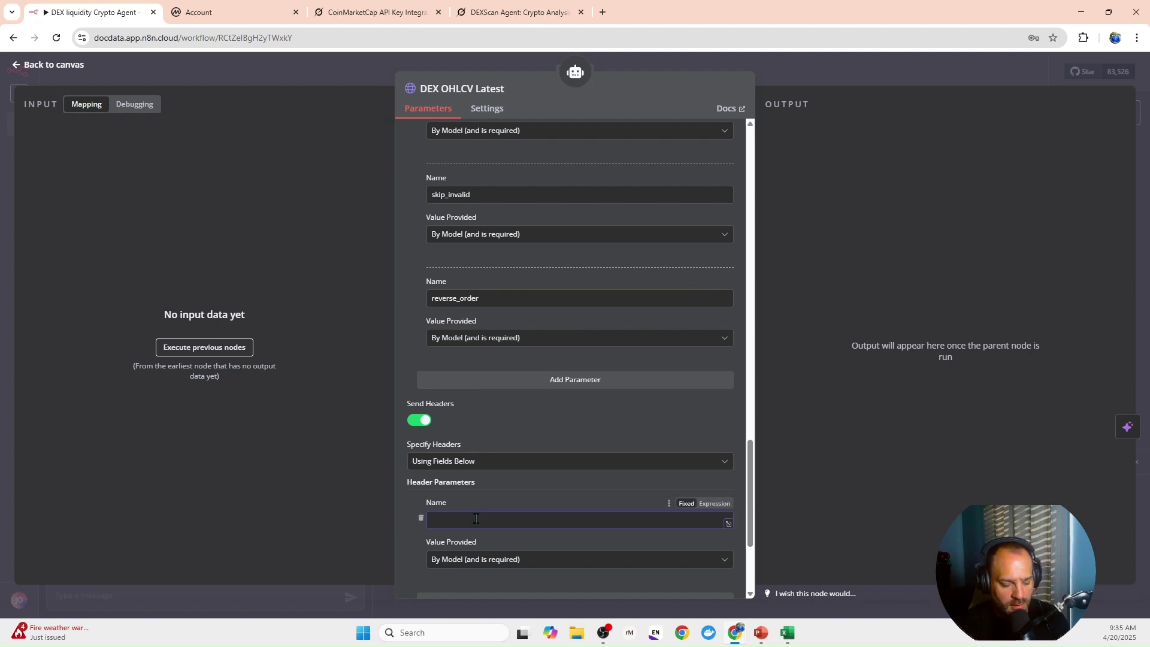
{"action": "scroll", "coordinate": [479, 497], "scroll_direction": "down", "scroll_amount": 2}
{"action": "left_click", "coordinate": [480, 480]}
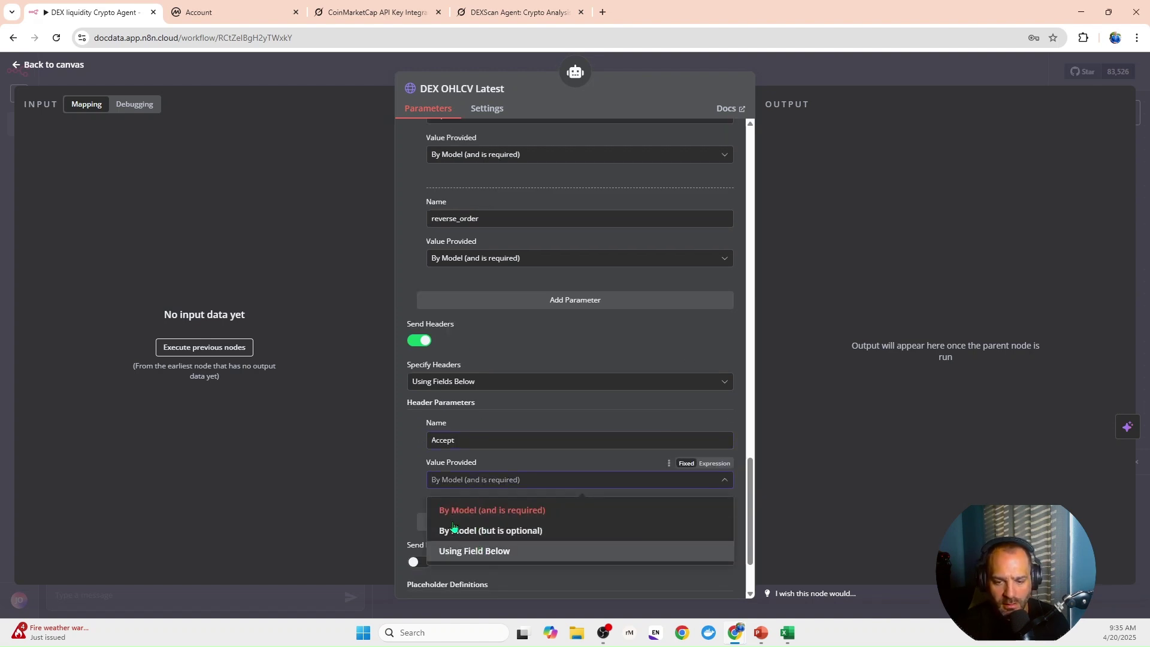
{"action": "left_click", "coordinate": [476, 549]}
{"action": "left_click", "coordinate": [500, 525]}
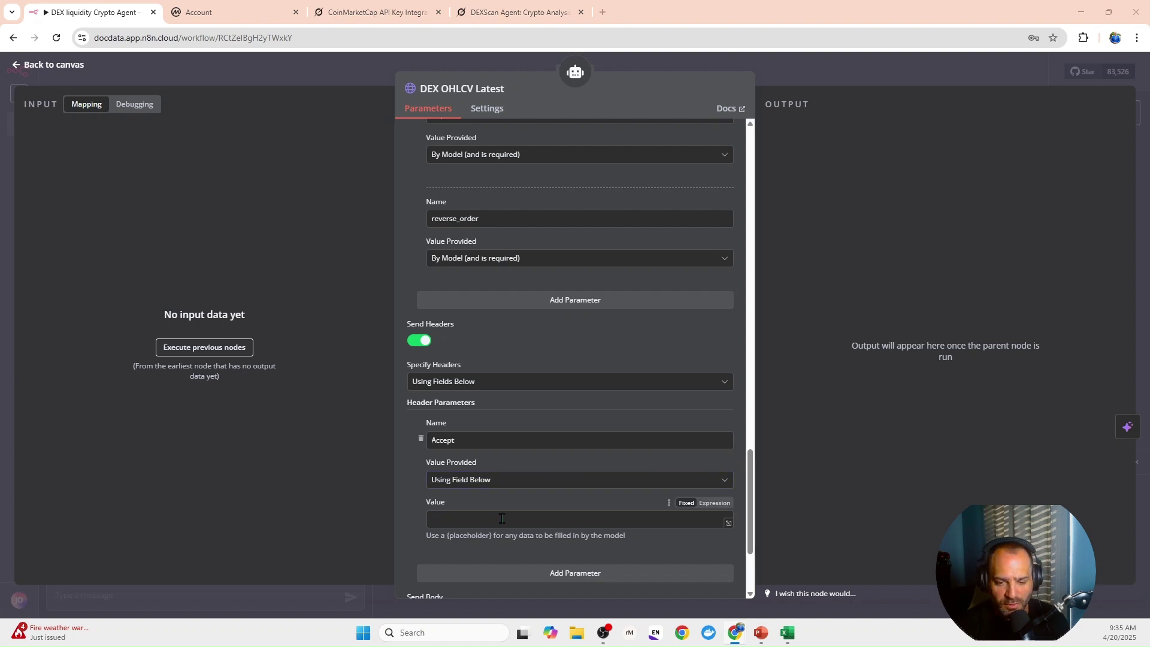
{"action": "type", "text": "application/json"}
{"action": "scroll", "coordinate": [508, 504], "scroll_direction": "down", "scroll_amount": 3}
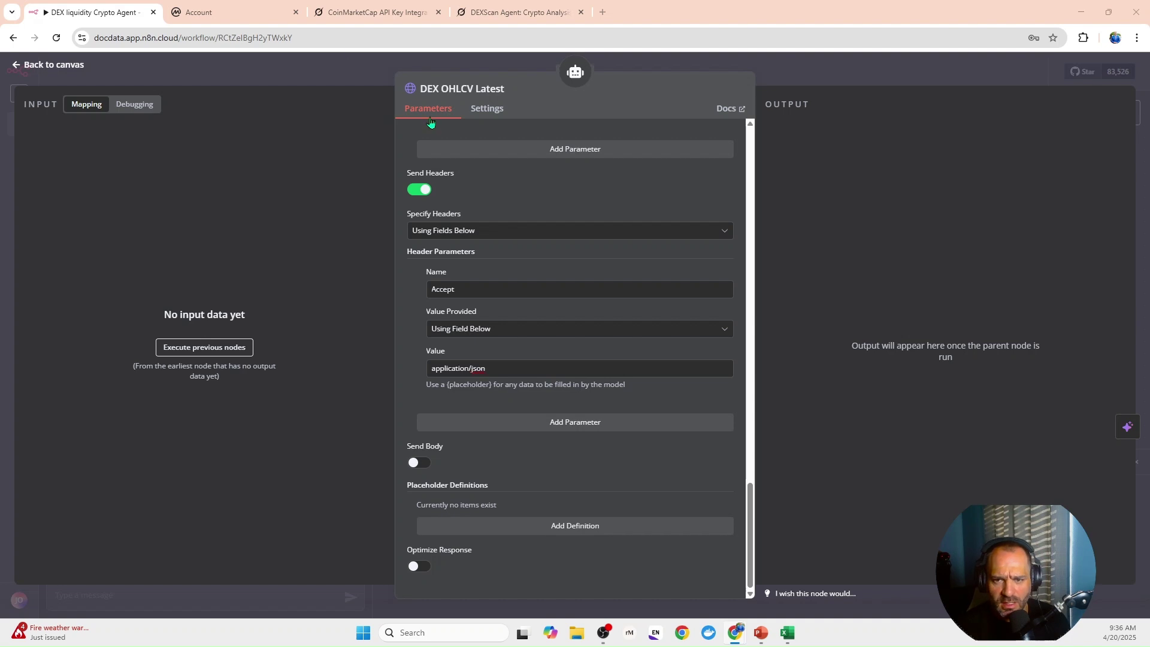
{"action": "left_click", "coordinate": [345, 77]}
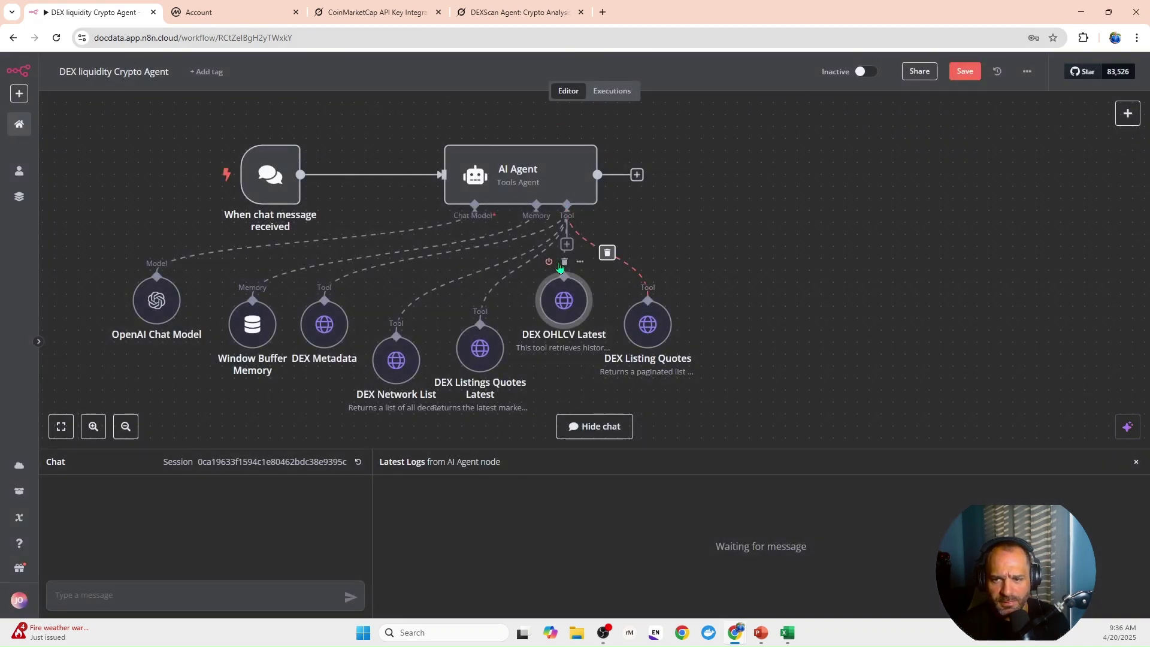
Move the DEX OHLCV Latest node down beside DEX Listings Quotes Latest and add another HTTP Request tool to the AI Agent.
{"action": "left_click_drag", "start_coordinate": [569, 301], "coordinate": [545, 349]}
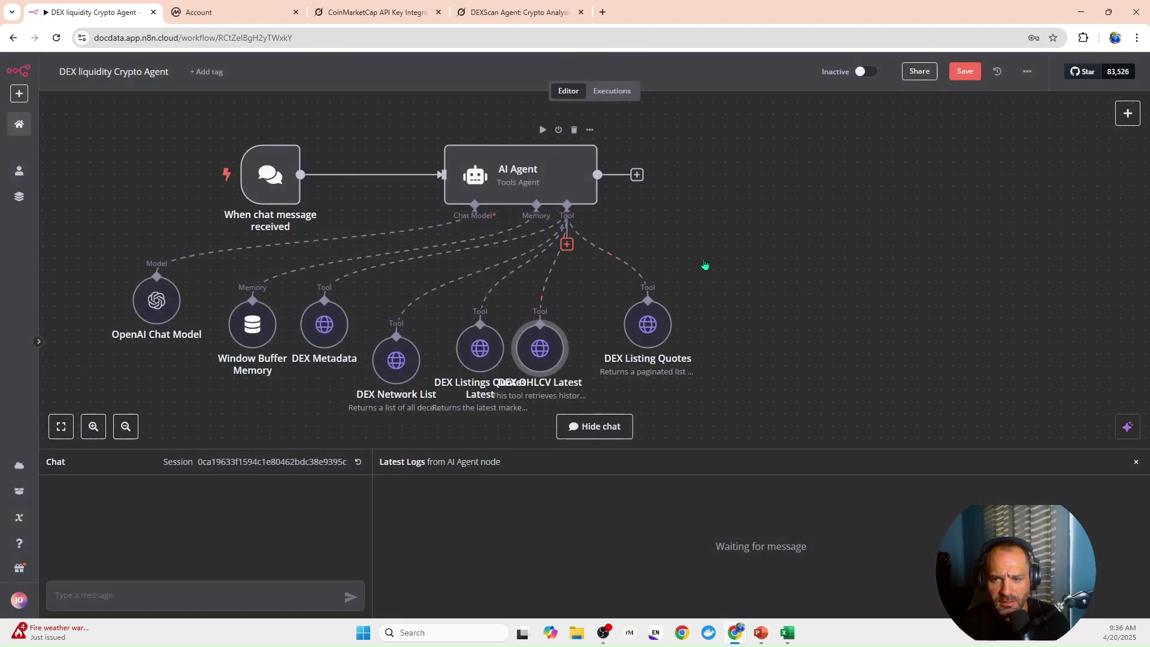
{"action": "left_click", "coordinate": [567, 243]}
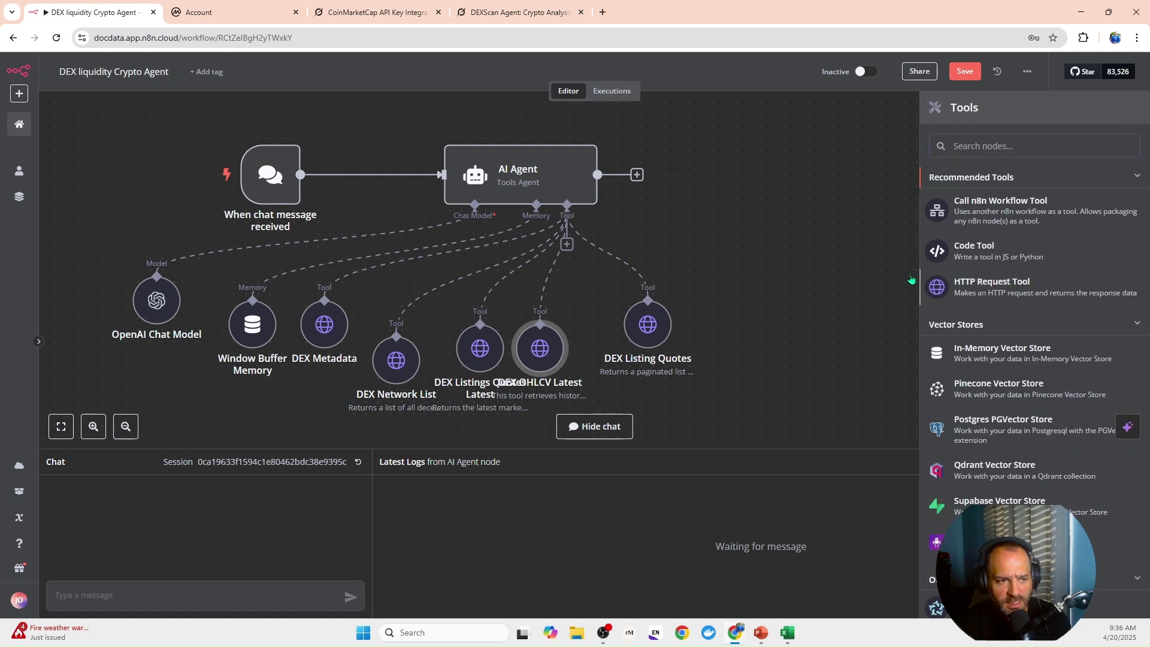
{"action": "key", "text": "Return"}
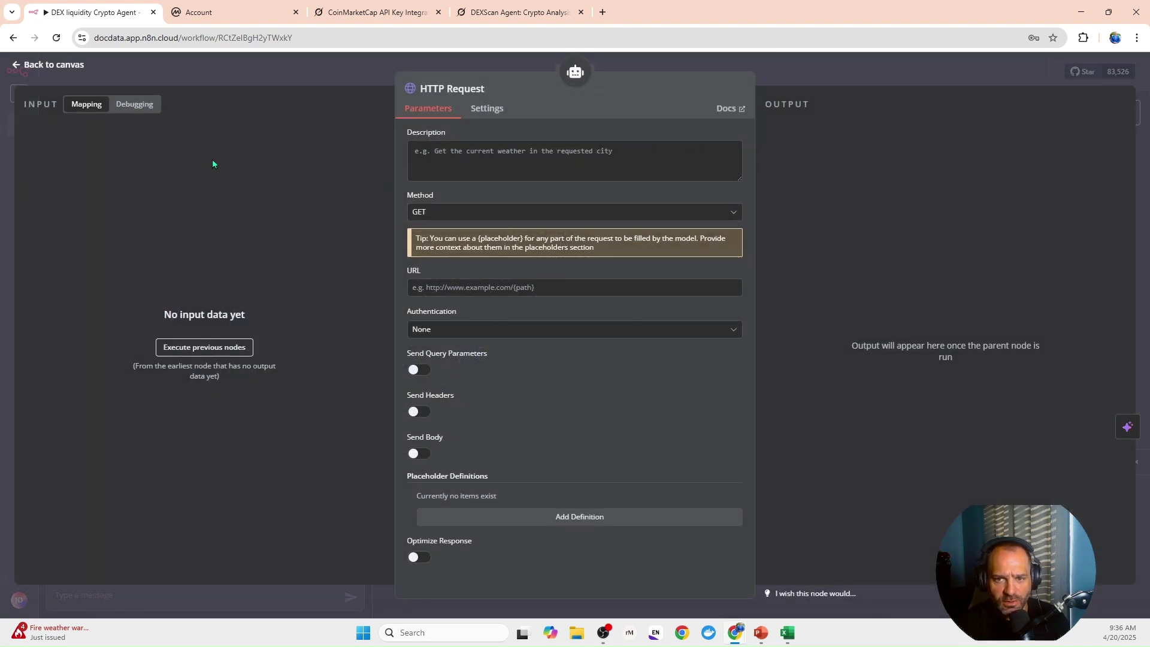
Rename the new HTTP Request tool to DEX Trades Latest and paste in its description.
{"action": "left_click", "coordinate": [439, 90]}
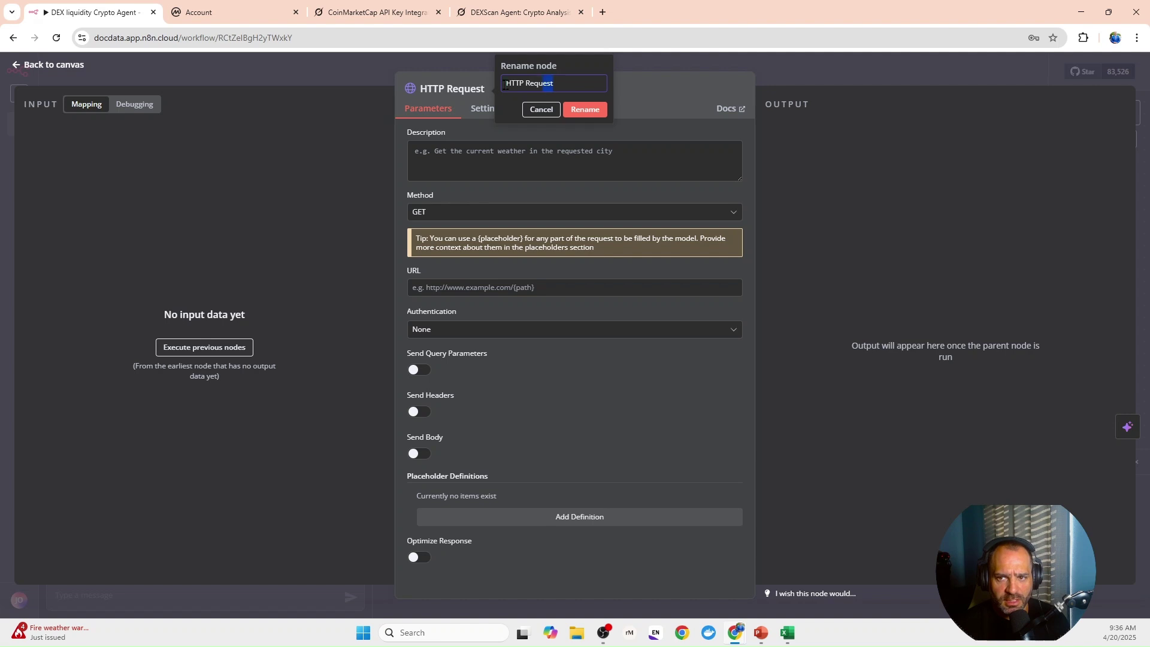
{"action": "type", "text": "DEX Trades"}
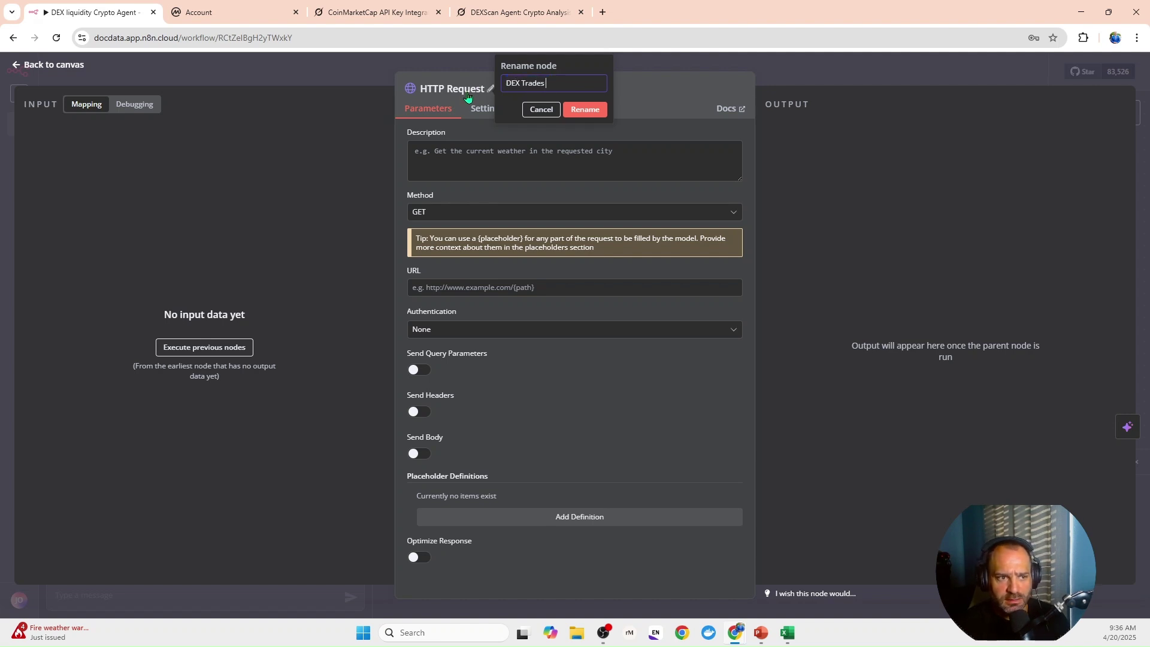
{"action": "type", "text": "Latest"}
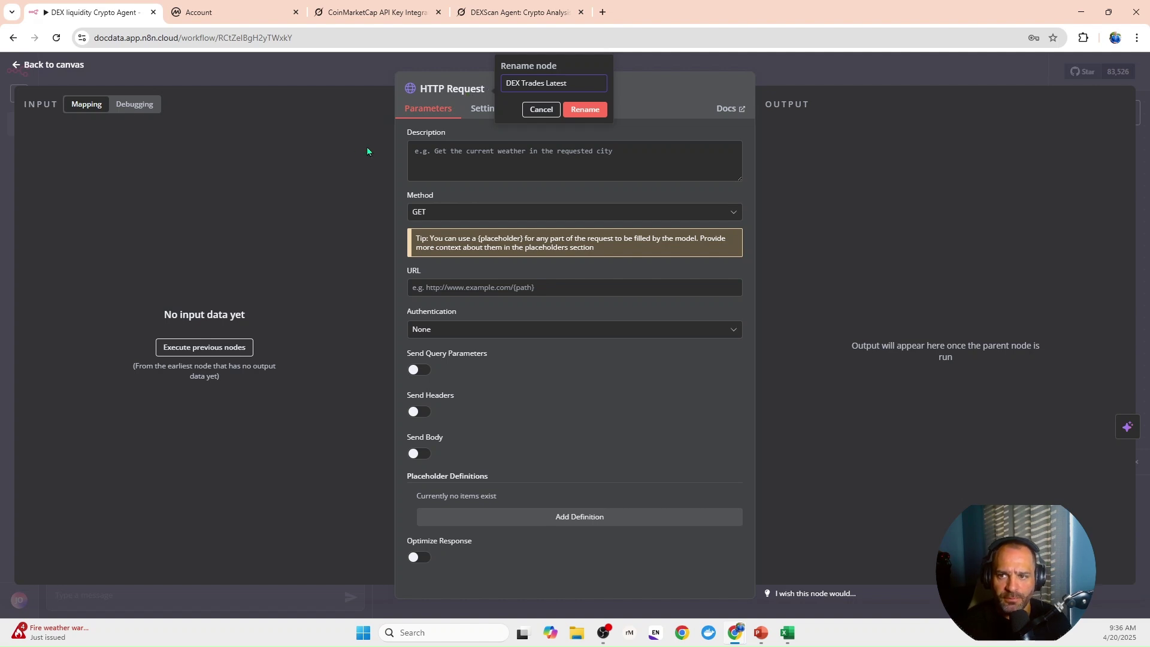
{"action": "key", "text": "Return"}
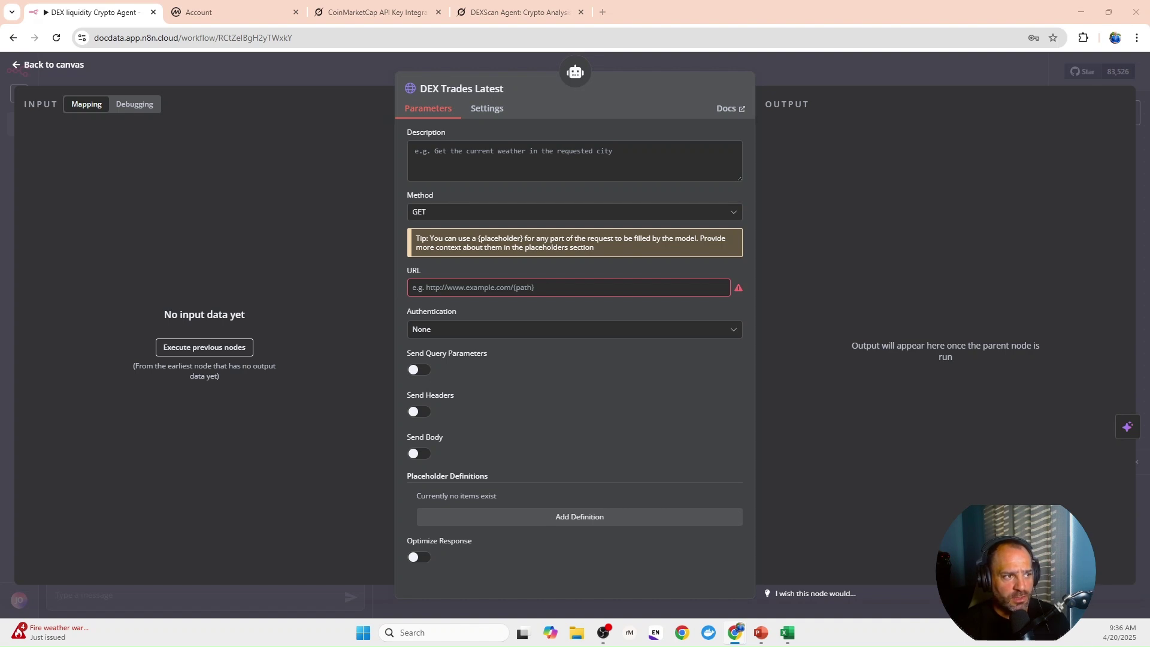
{"action": "left_click", "coordinate": [573, 160]}
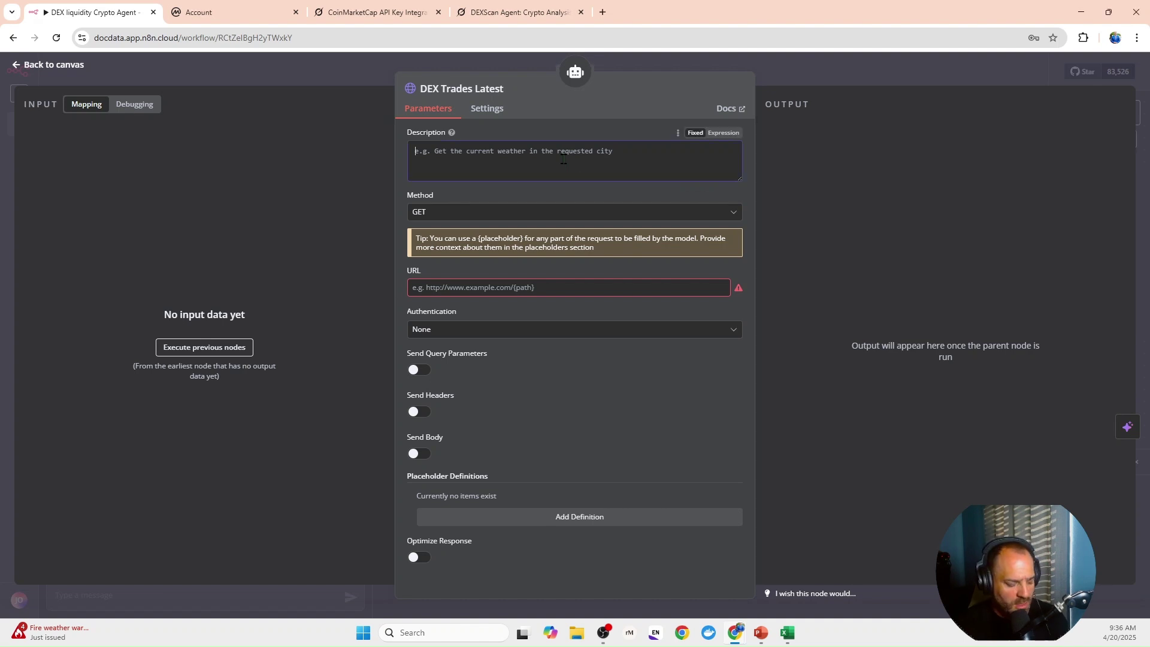
{"action": "key", "text": "ctrl+v"}
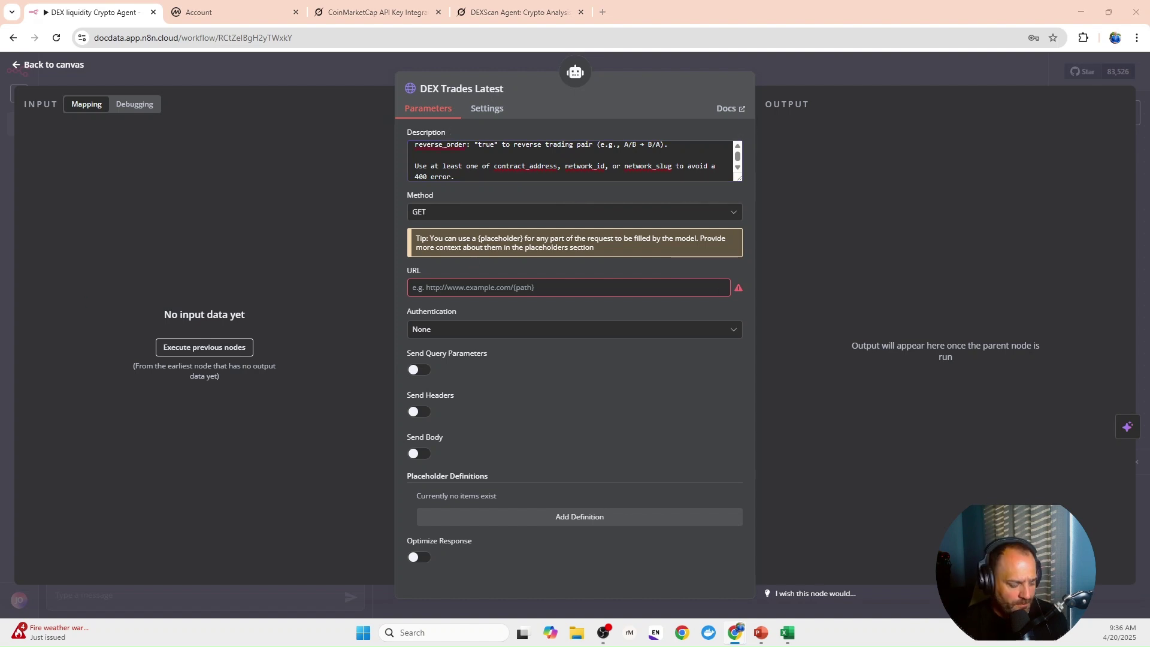
{"action": "left_click", "coordinate": [446, 286]}
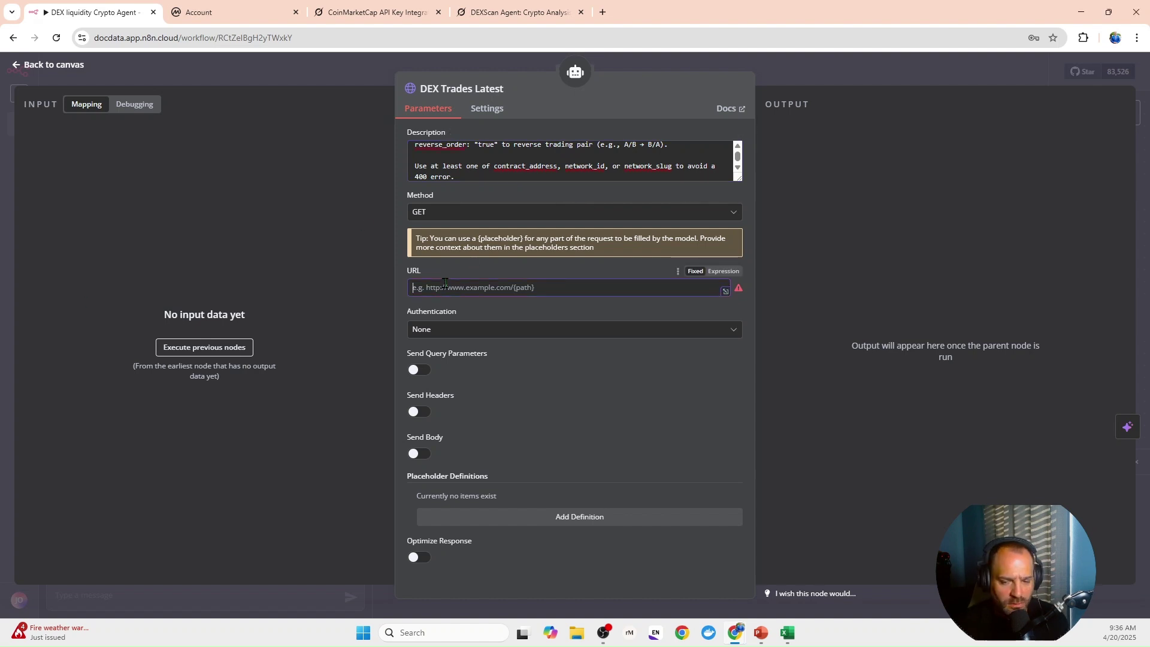
{"action": "type", "text": "https://pro-api.coinmarketcap.com/v4/dex/pairs/trade/latest"}
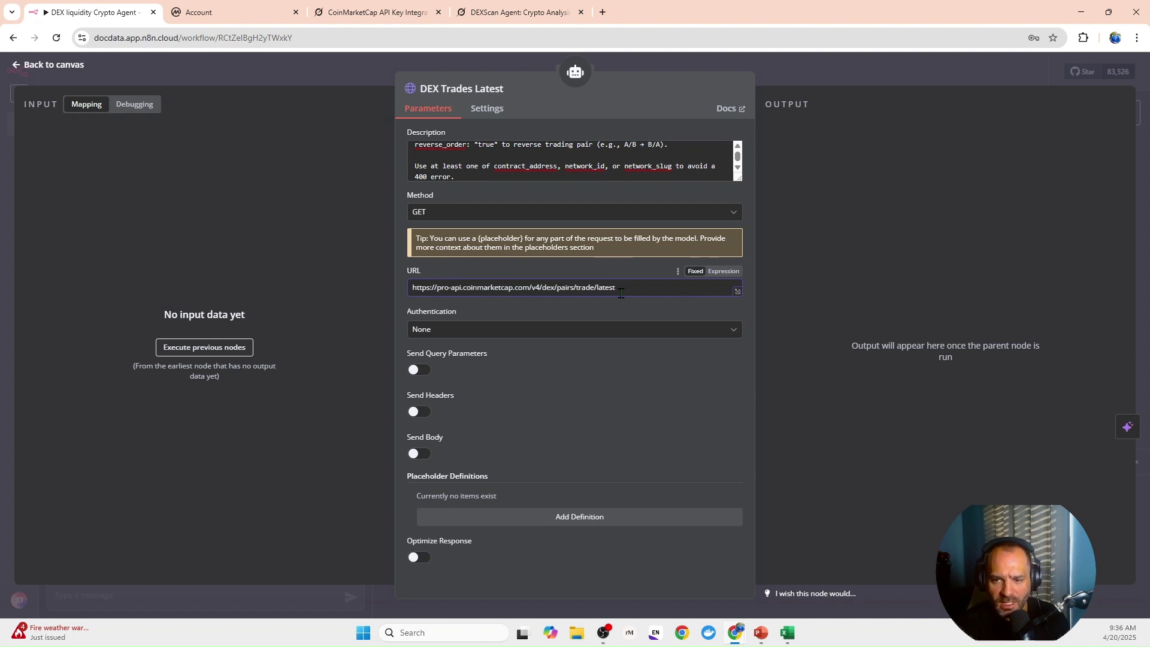
{"action": "left_click", "coordinate": [446, 330]}
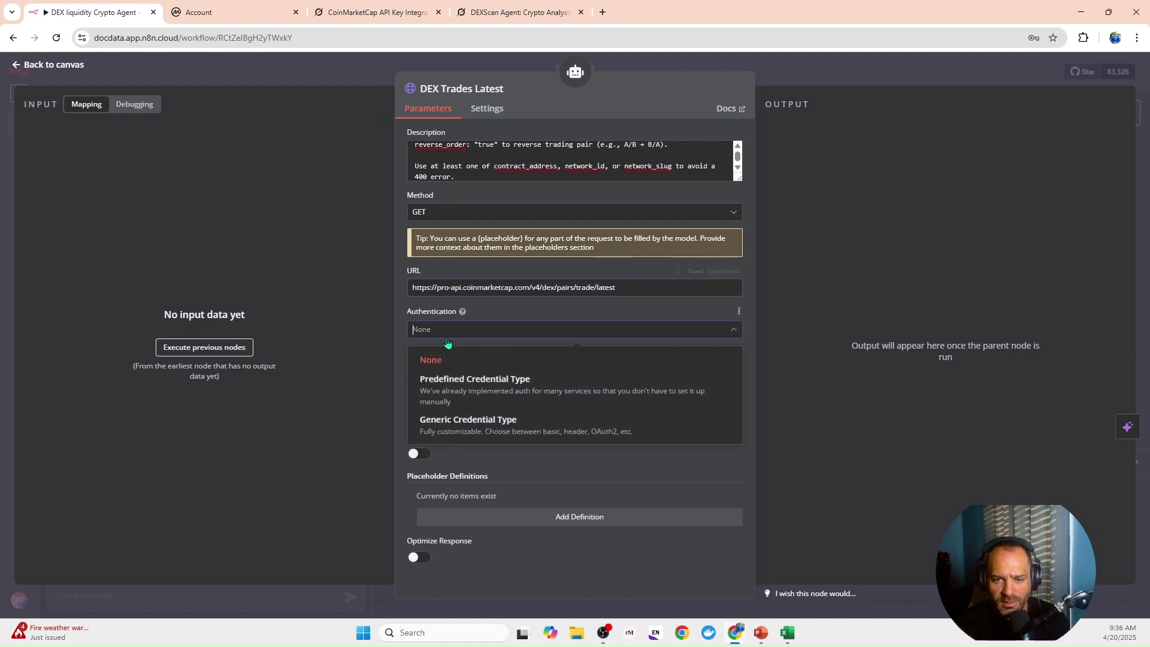
{"action": "left_click", "coordinate": [469, 426]}
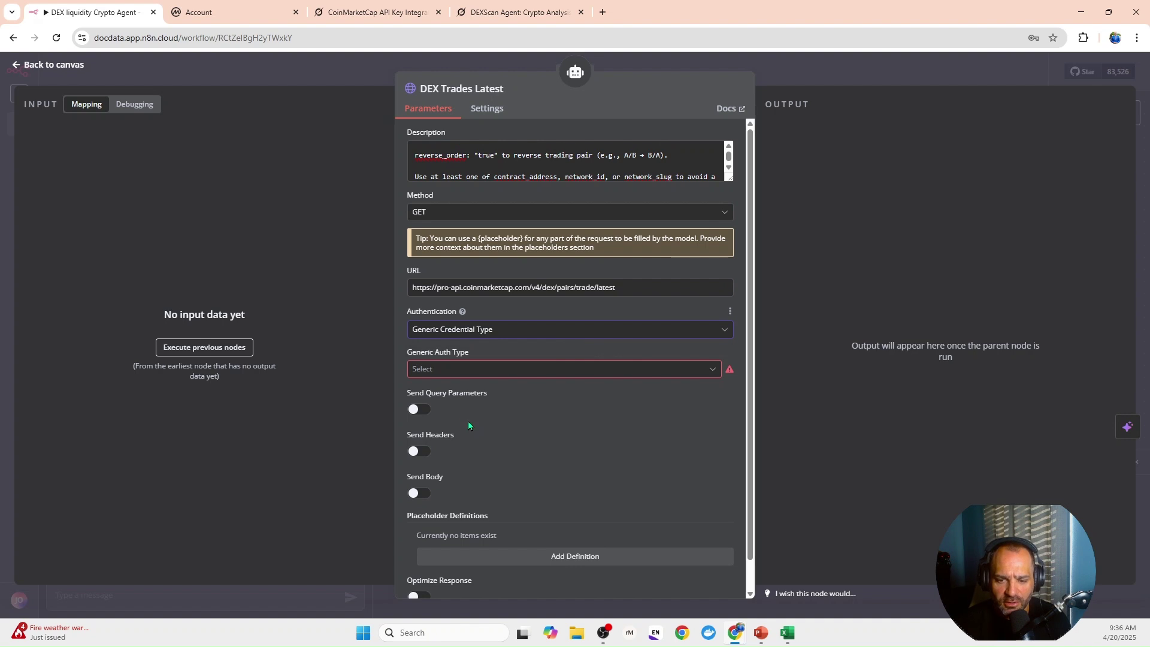
{"action": "left_click", "coordinate": [452, 371]}
{"action": "left_click", "coordinate": [474, 471]}
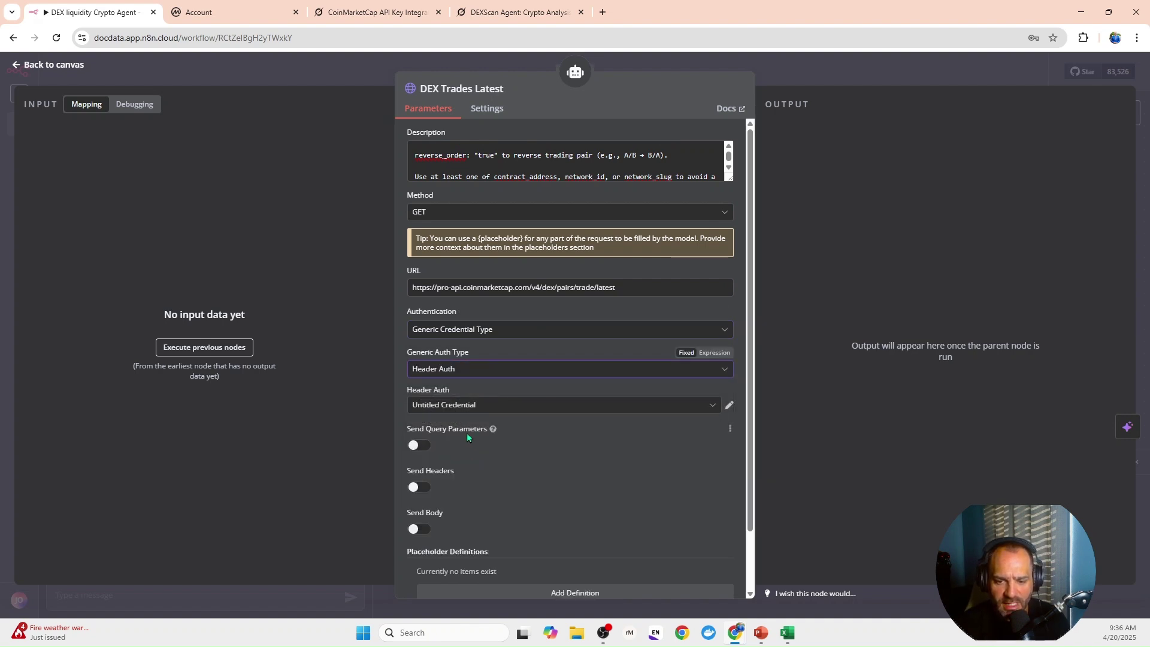
Enable query parameters for DEX Trades Latest and add two named contract_address and network_id.
{"action": "scroll", "coordinate": [451, 430], "scroll_direction": "down", "scroll_amount": 2}
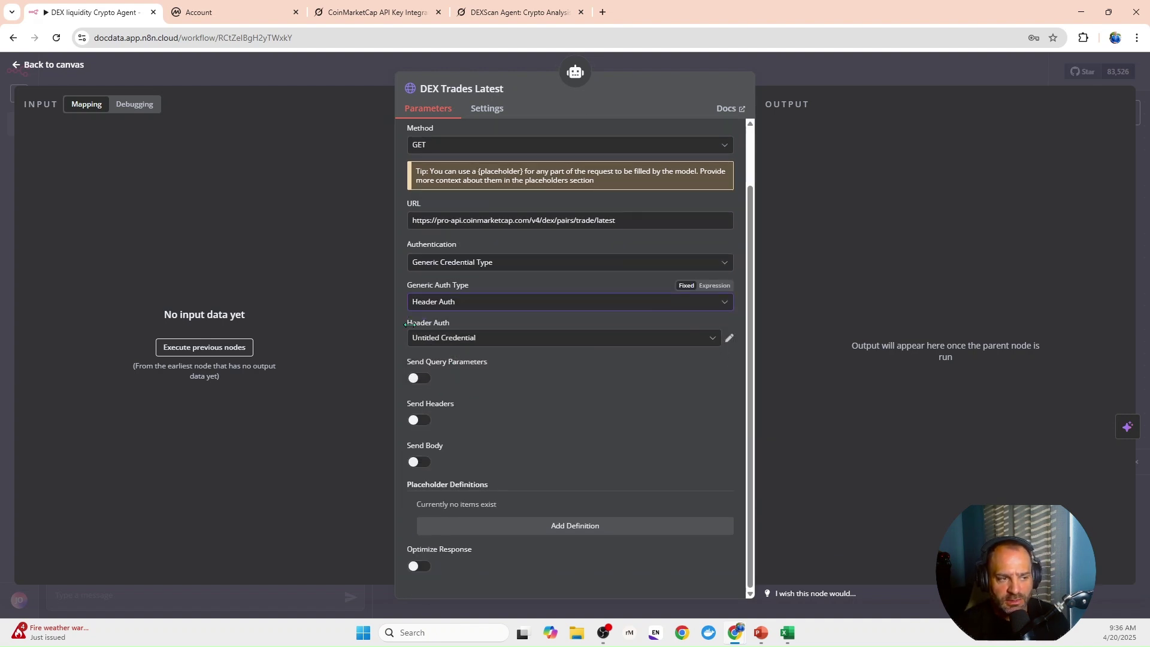
{"action": "left_click", "coordinate": [422, 378]}
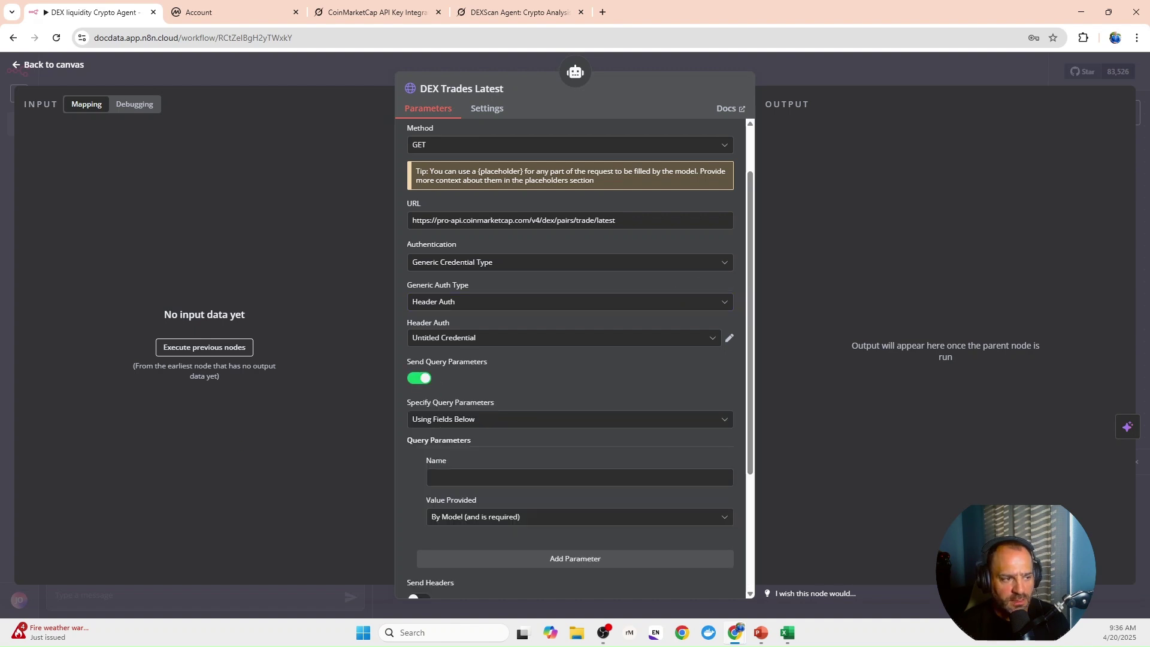
{"action": "left_click", "coordinate": [459, 480]}
{"action": "type", "text": "contract_address"}
{"action": "scroll", "coordinate": [463, 457], "scroll_direction": "down", "scroll_amount": 3}
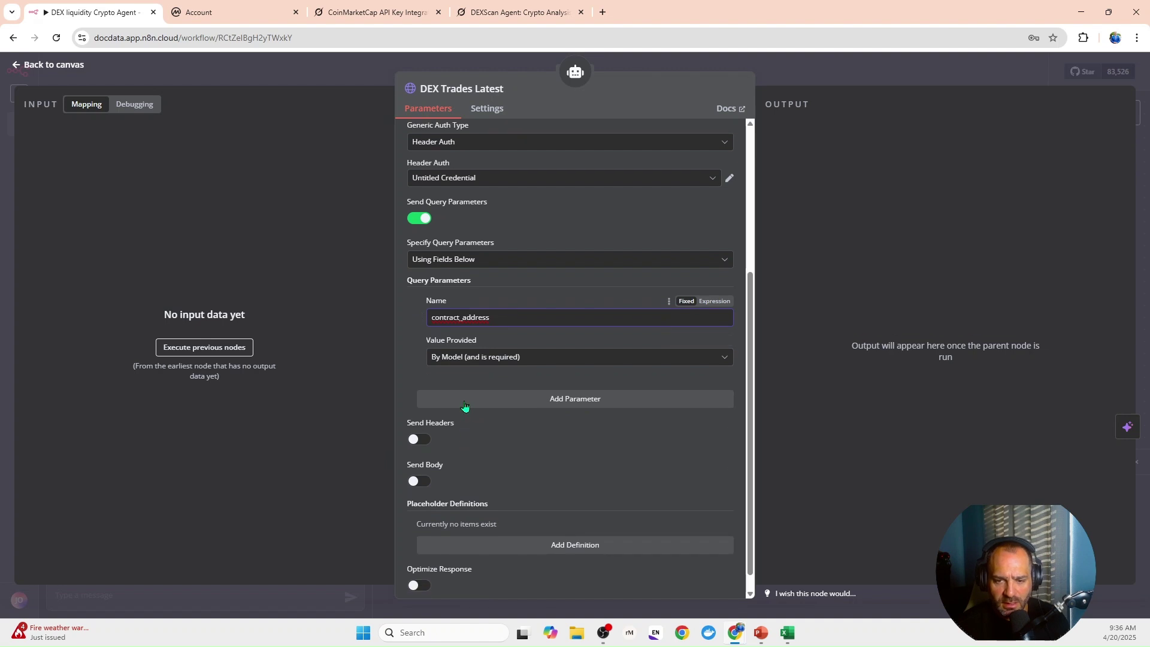
{"action": "left_click", "coordinate": [456, 401]}
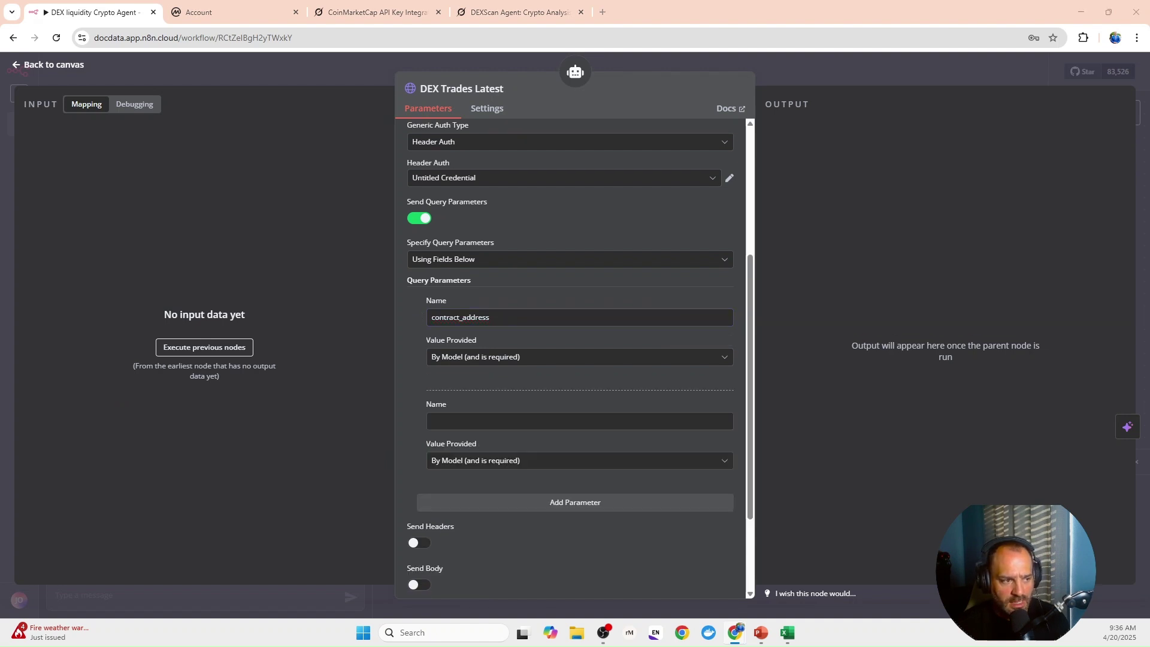
{"action": "left_click", "coordinate": [477, 419]}
{"action": "type", "text": "network_id"}
Add two more query parameters to DEX Trades Latest named network_slug and aux.
{"action": "scroll", "coordinate": [478, 413], "scroll_direction": "down", "scroll_amount": 3}
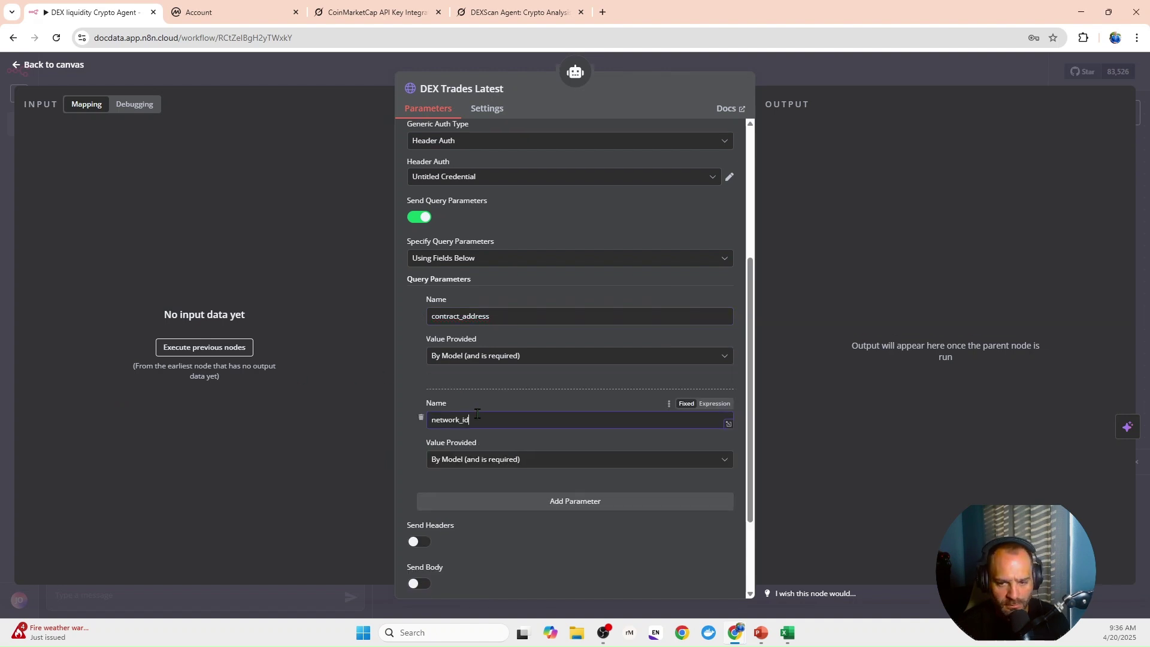
{"action": "left_click", "coordinate": [478, 385]}
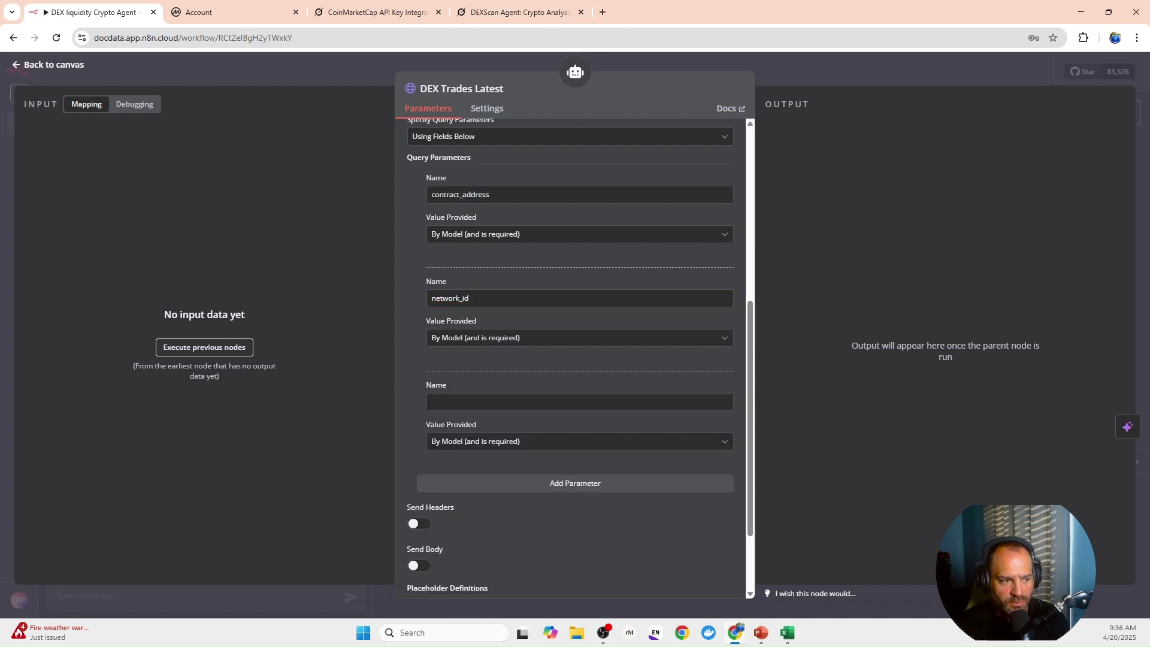
{"action": "left_click", "coordinate": [428, 400]}
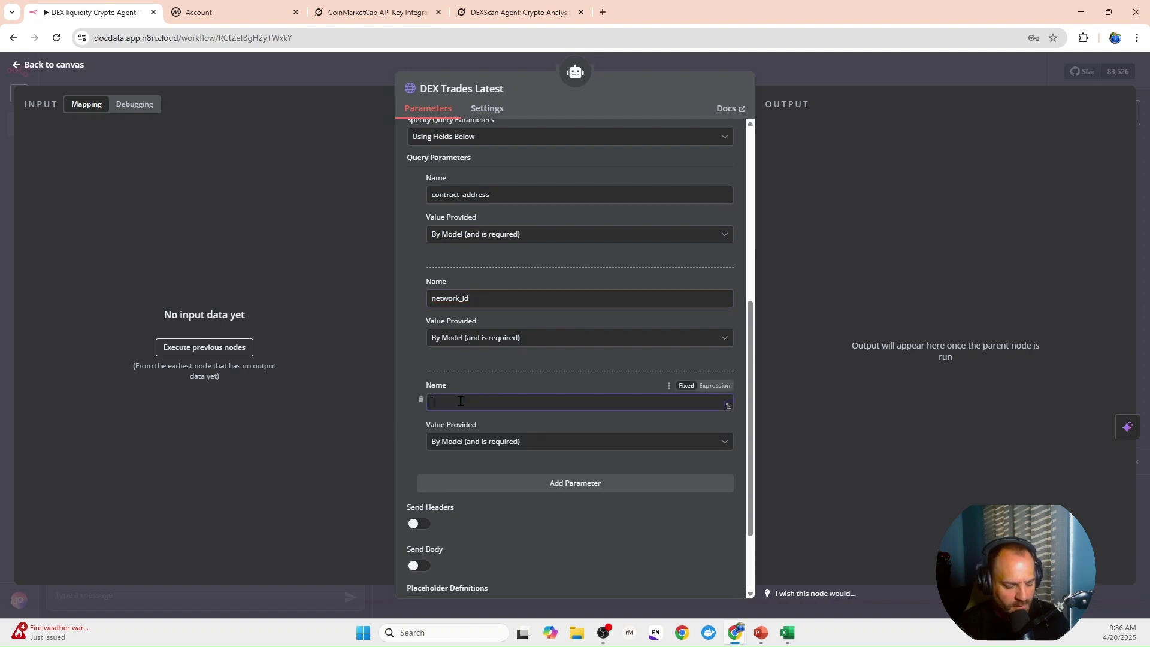
{"action": "type", "text": "network_slug"}
{"action": "scroll", "coordinate": [485, 410], "scroll_direction": "down", "scroll_amount": 2}
{"action": "left_click", "coordinate": [485, 409]}
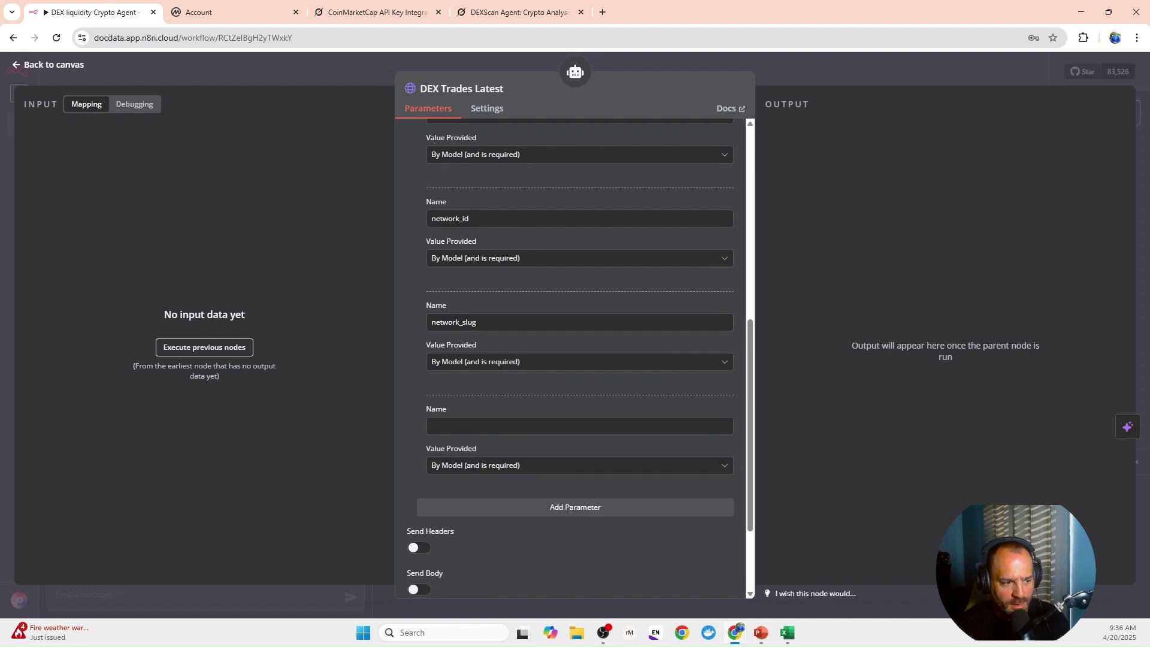
{"action": "left_click", "coordinate": [485, 430]}
{"action": "type", "text": "aux"}
Add the query parameters convert_id and skip_invalid to DEX Trades Latest.
{"action": "left_click", "coordinate": [499, 510]}
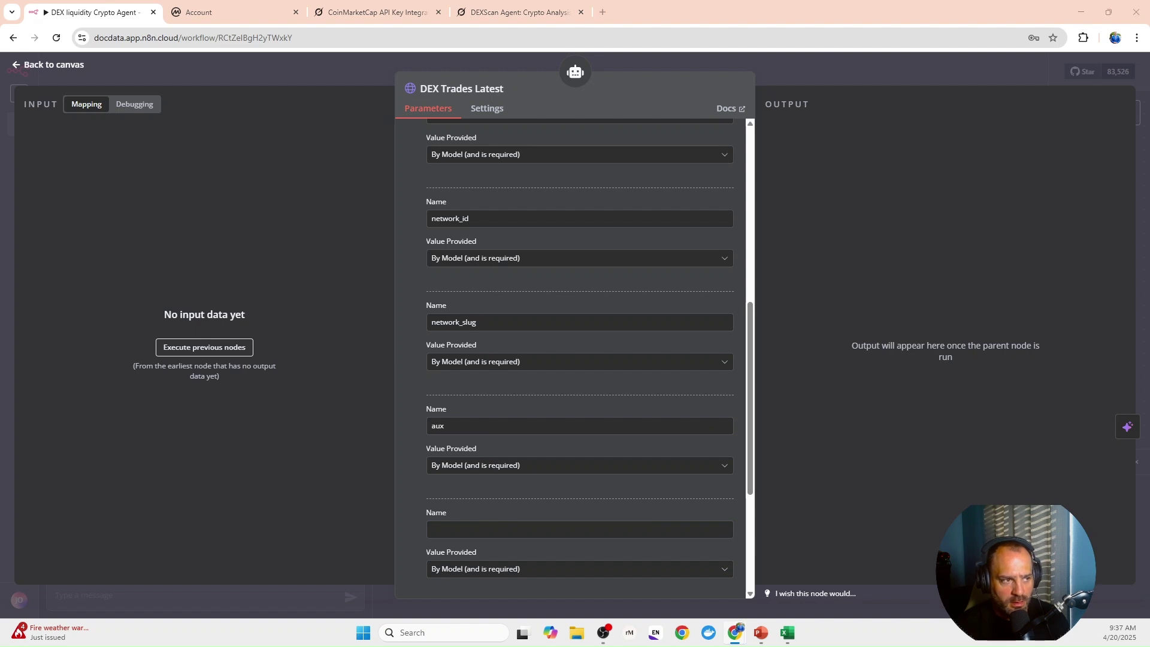
{"action": "left_click", "coordinate": [504, 529]}
{"action": "type", "text": "convert_id"}
{"action": "scroll", "coordinate": [504, 440], "scroll_direction": "down", "scroll_amount": 4}
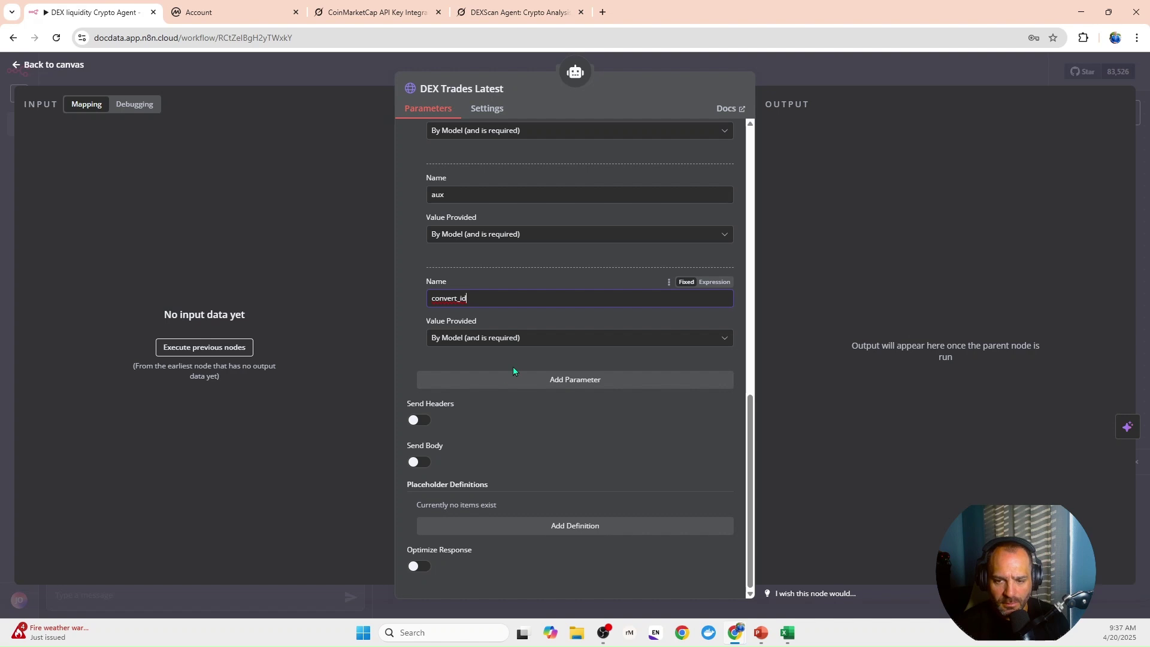
{"action": "left_click", "coordinate": [519, 381]}
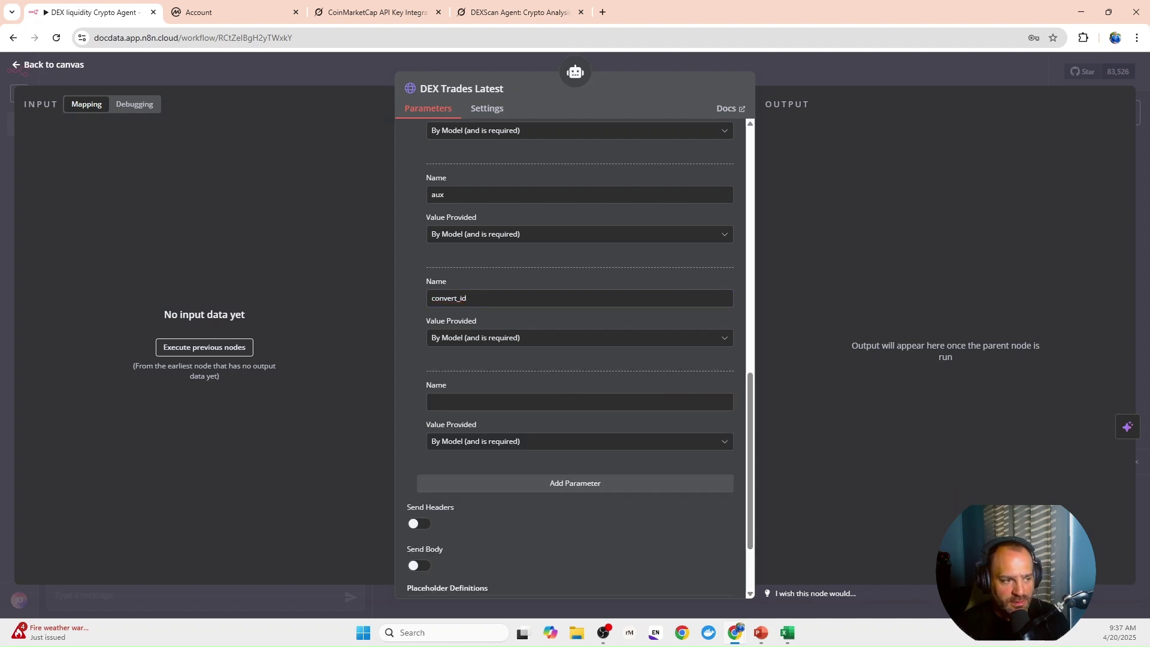
{"action": "left_click", "coordinate": [443, 402]}
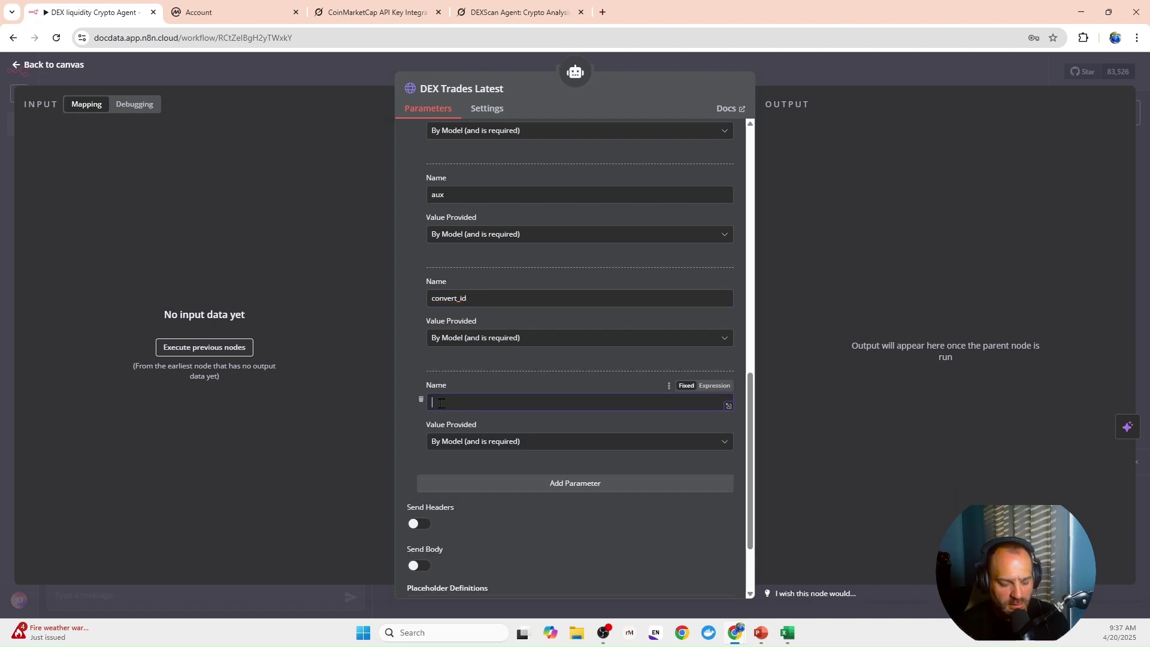
{"action": "type", "text": "skip_invalid"}
Add a final query parameter to DEX Trades Latest named reverse_order.
{"action": "scroll", "coordinate": [469, 403], "scroll_direction": "down", "scroll_amount": 2}
{"action": "left_click", "coordinate": [448, 387]}
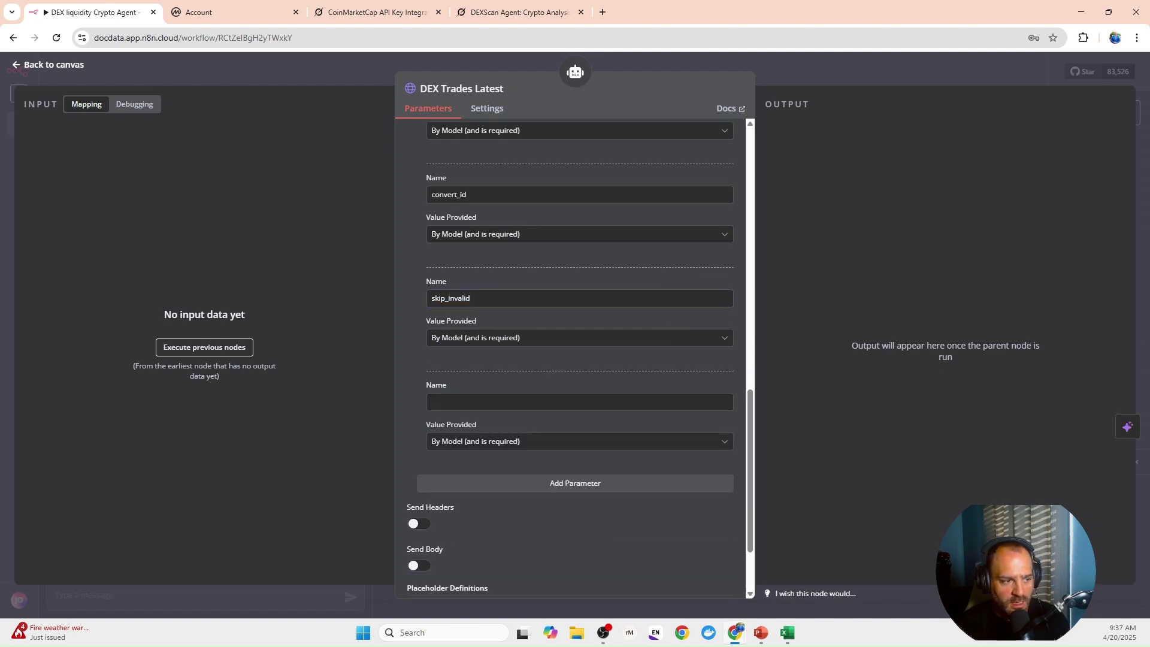
{"action": "left_click", "coordinate": [455, 402]}
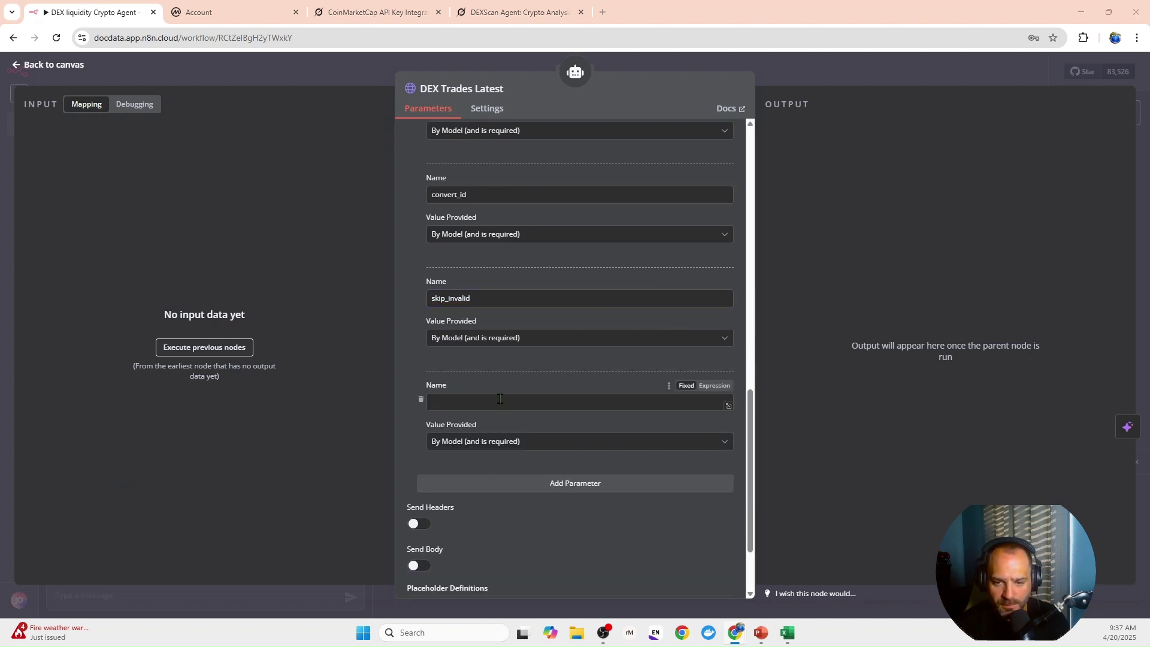
{"action": "type", "text": "reverse_order"}
Enable headers for DEX Trades Latest, add an Accept header with the fixed value application/json, and return to the canvas.
{"action": "scroll", "coordinate": [419, 423], "scroll_direction": "down", "scroll_amount": 2}
{"action": "left_click", "coordinate": [418, 420]}
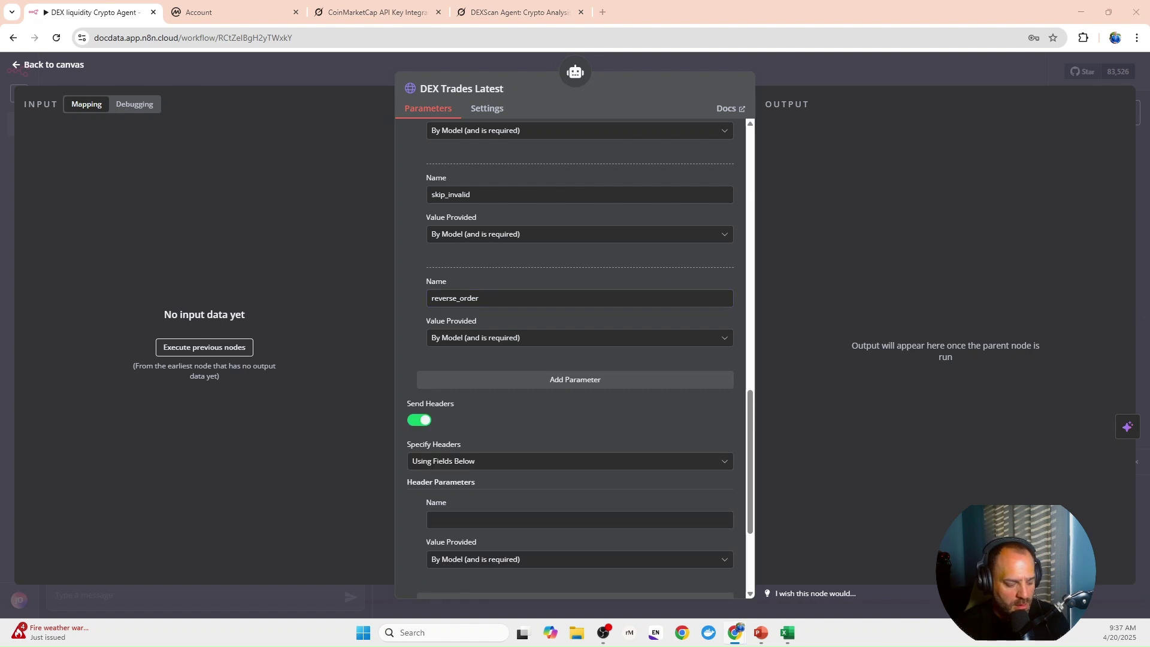
{"action": "left_click", "coordinate": [465, 519]}
{"action": "type", "text": "Accept"}
{"action": "scroll", "coordinate": [465, 519], "scroll_direction": "down", "scroll_amount": 3}
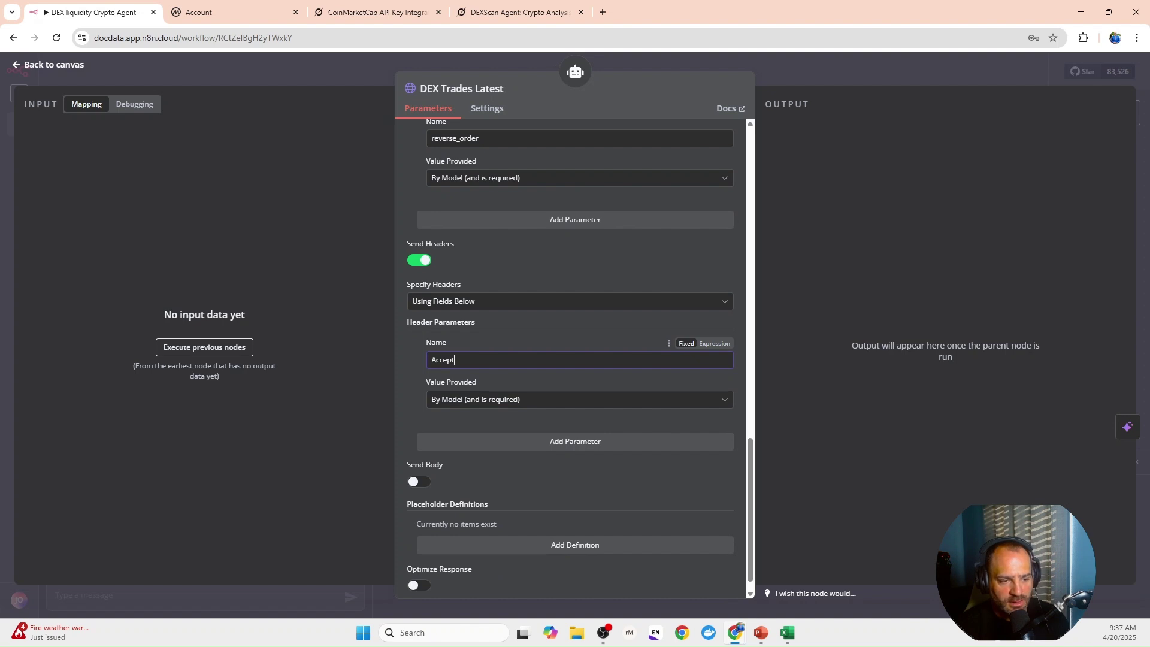
{"action": "left_click", "coordinate": [479, 400]}
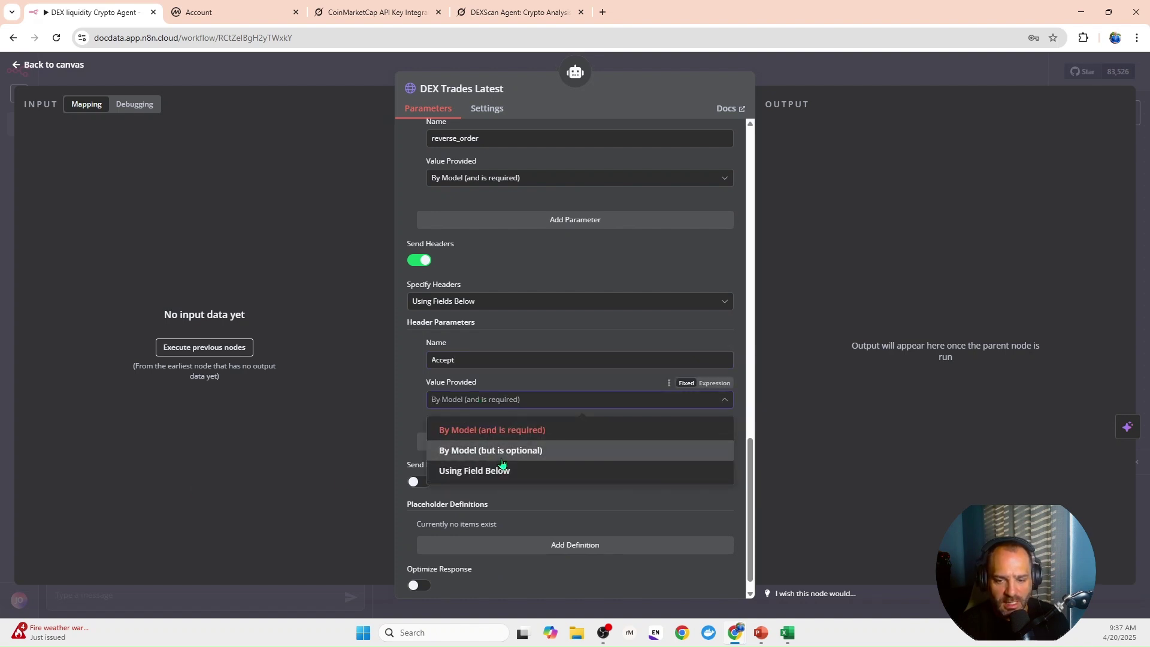
{"action": "left_click", "coordinate": [500, 471]}
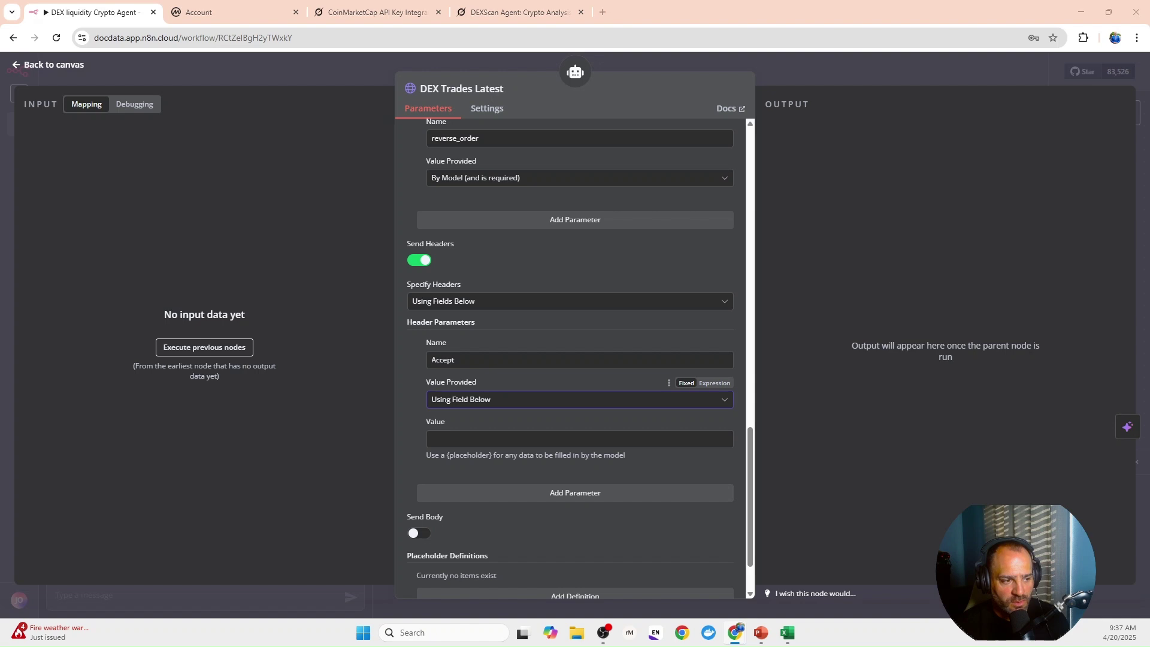
{"action": "left_click", "coordinate": [477, 439]}
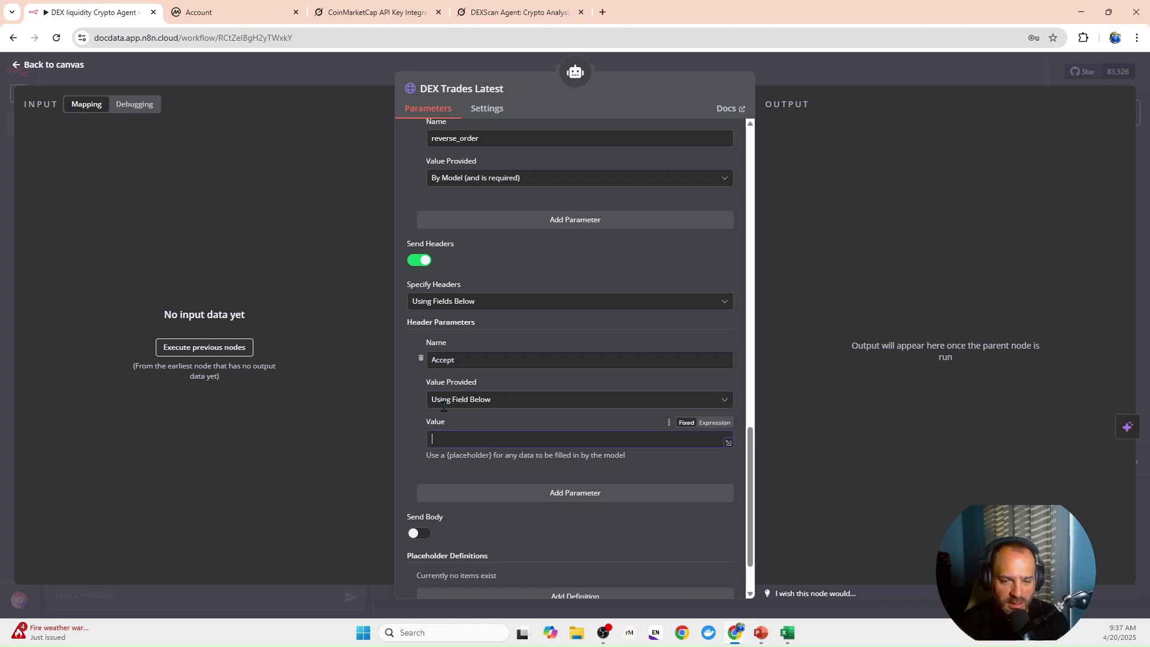
{"action": "type", "text": "application/json"}
{"action": "left_click", "coordinate": [225, 64]}
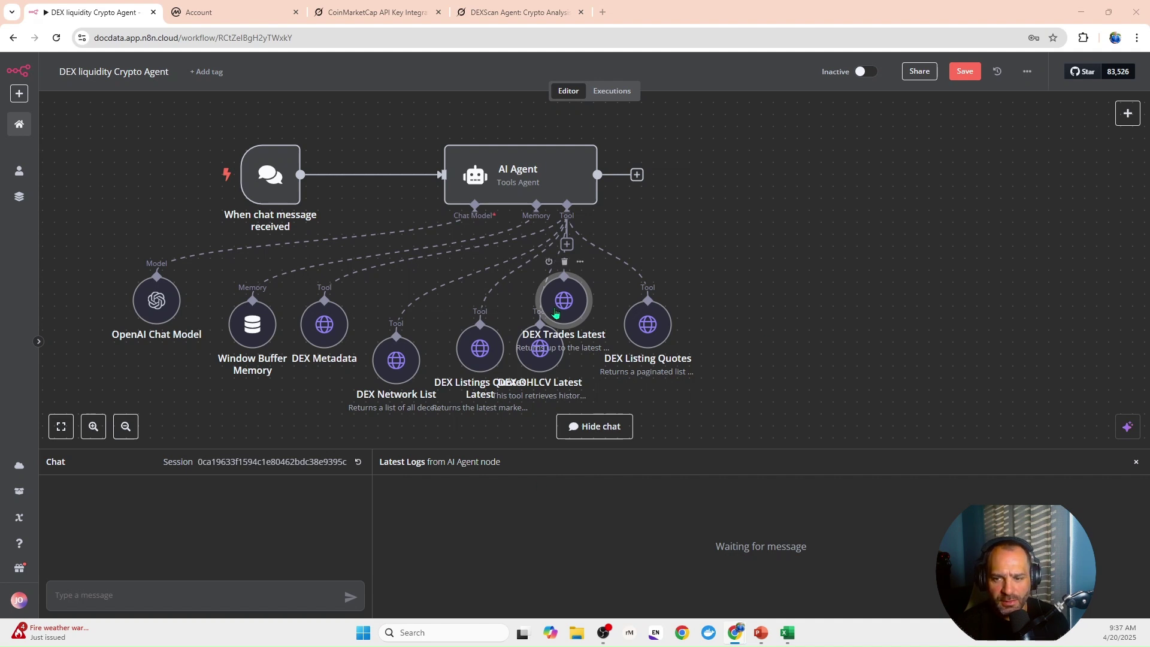
Move the DEX Trades Latest node to the right of DEX Listing Quotes and add another HTTP Request tool to the AI Agent.
{"action": "left_click_drag", "start_coordinate": [561, 298], "coordinate": [843, 284]}
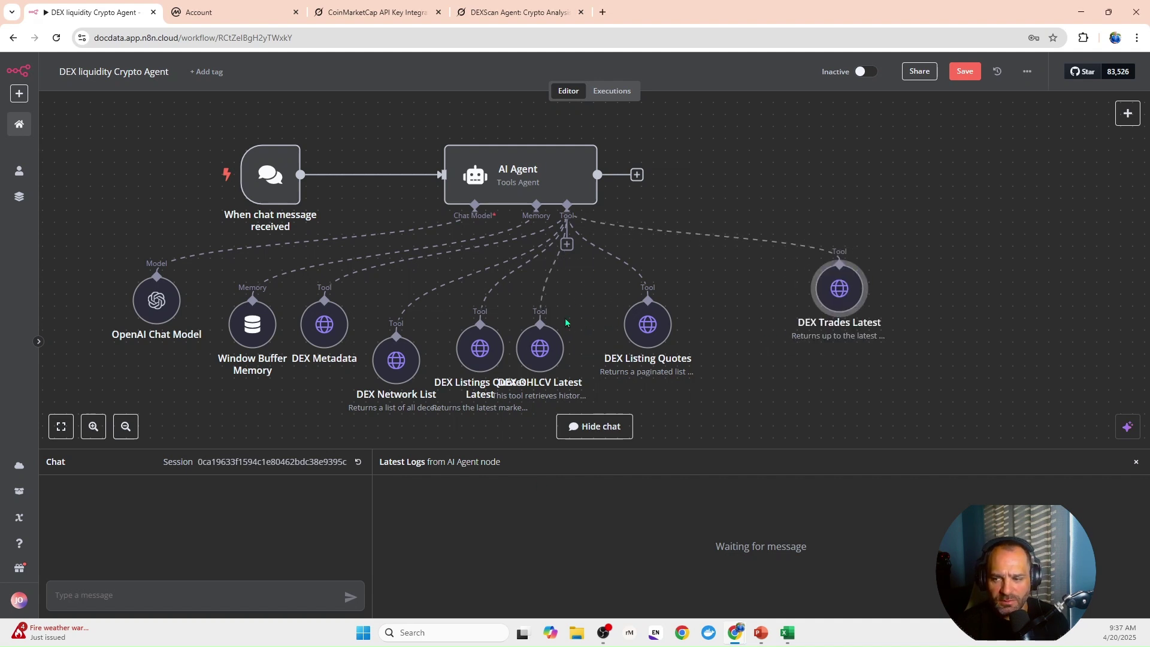
{"action": "left_click", "coordinate": [566, 244]}
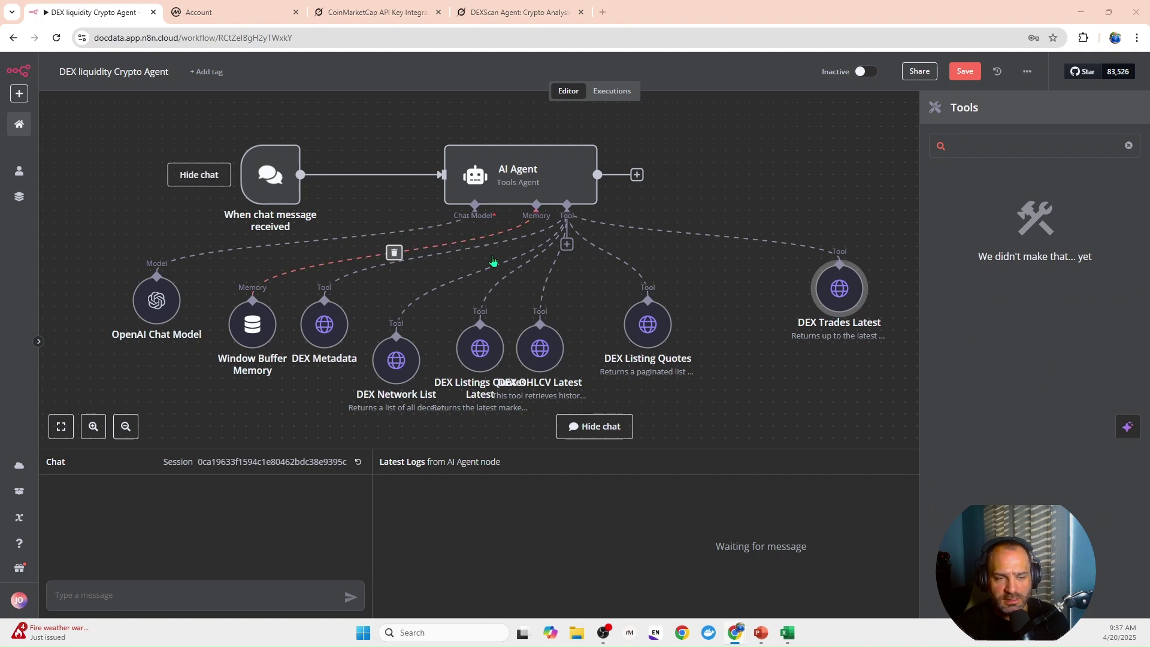
{"action": "left_click", "coordinate": [567, 244]}
{"action": "left_click", "coordinate": [984, 289]}
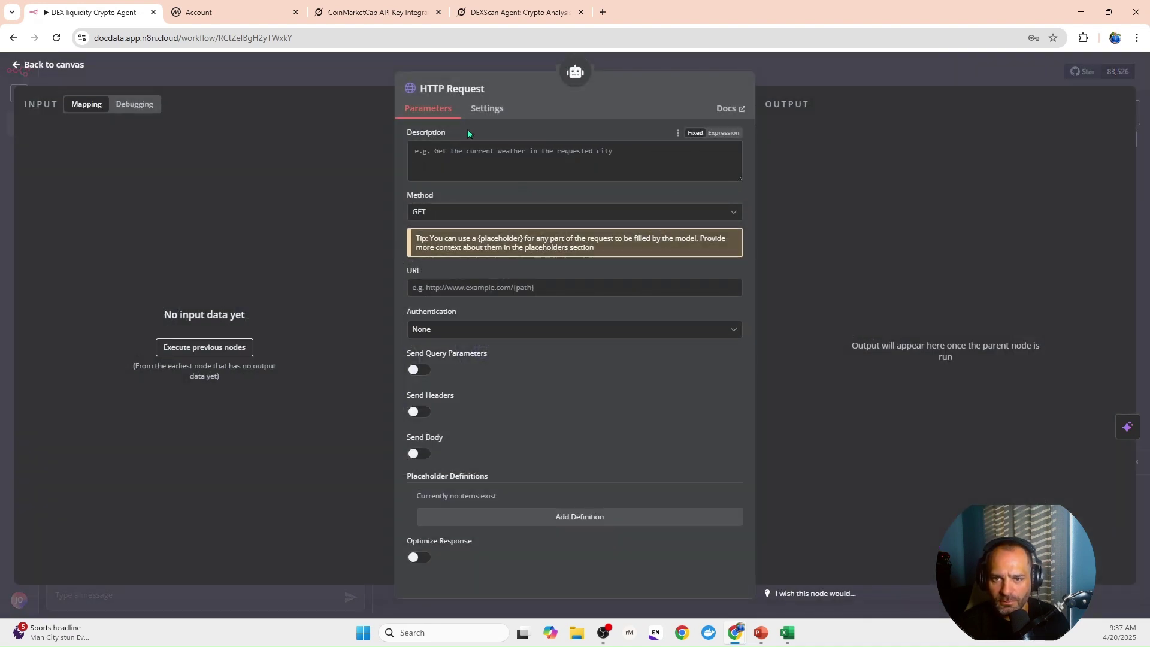
Rename the new HTTP Request tool to DEX Spot Pairs Latest.
{"action": "left_click", "coordinate": [461, 88]}
{"action": "type", "text": "DEX Spot"}
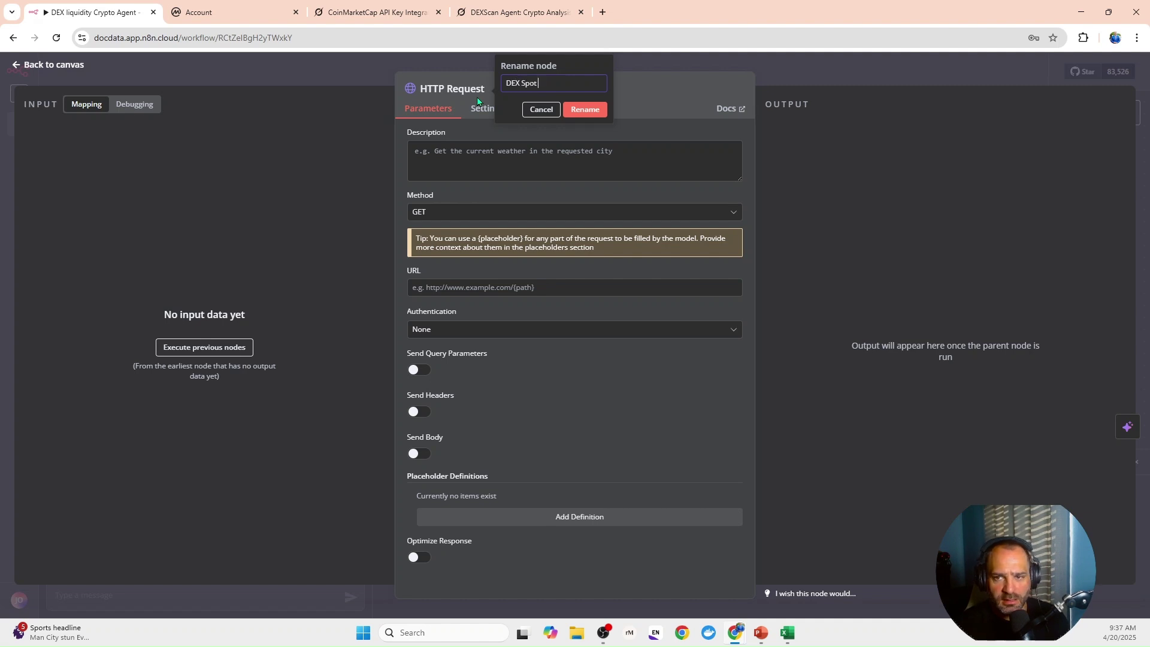
{"action": "type", "text": " Pa"}
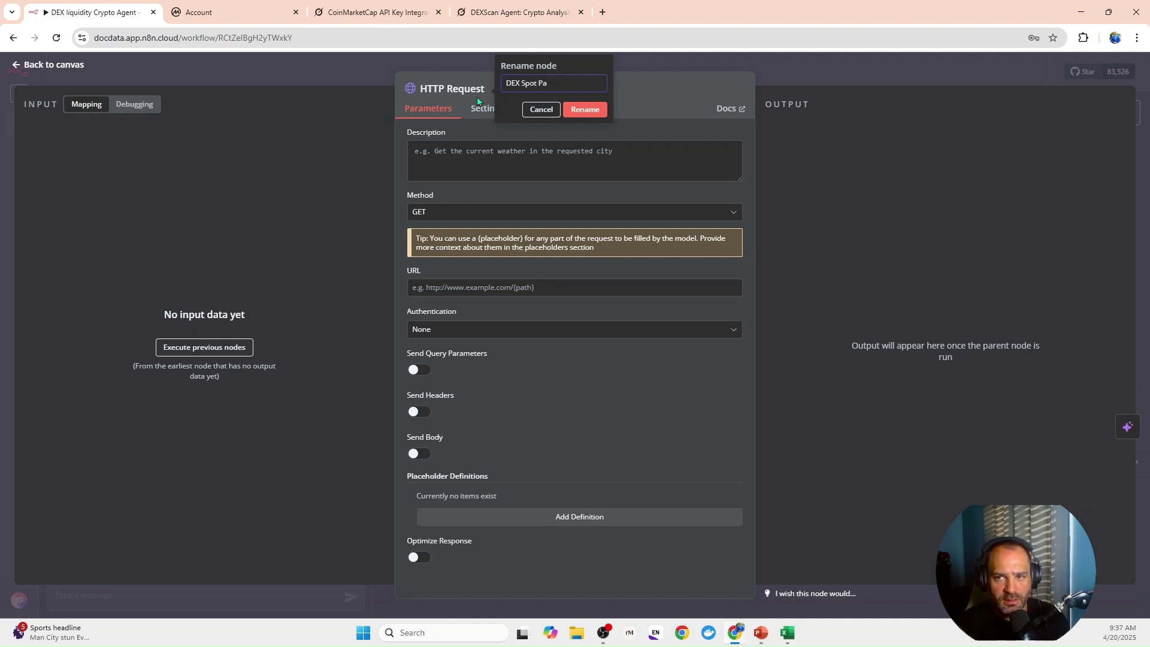
{"action": "type", "text": "rirs Late"}
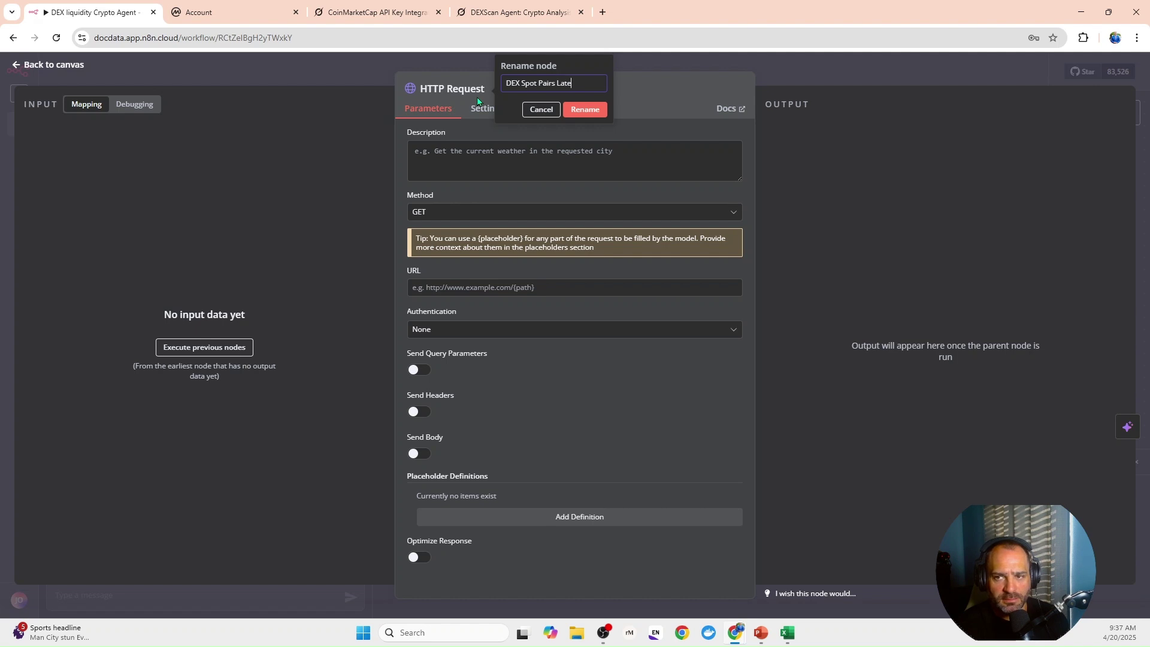
{"action": "type", "text": "st"}
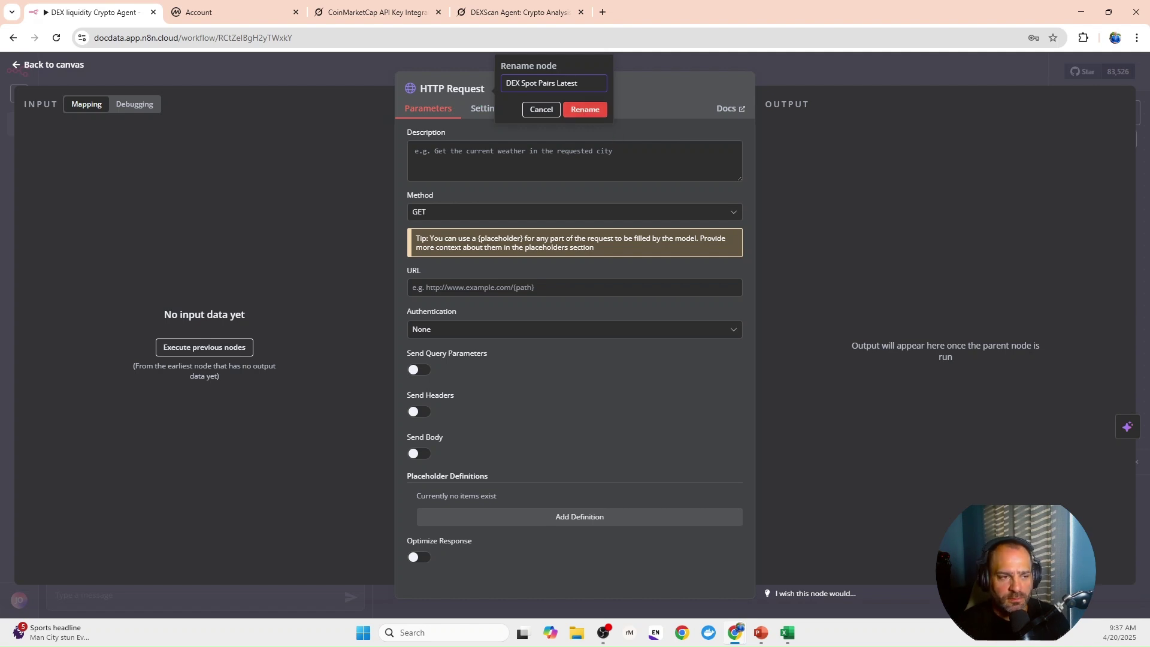
{"action": "key", "text": "Return"}
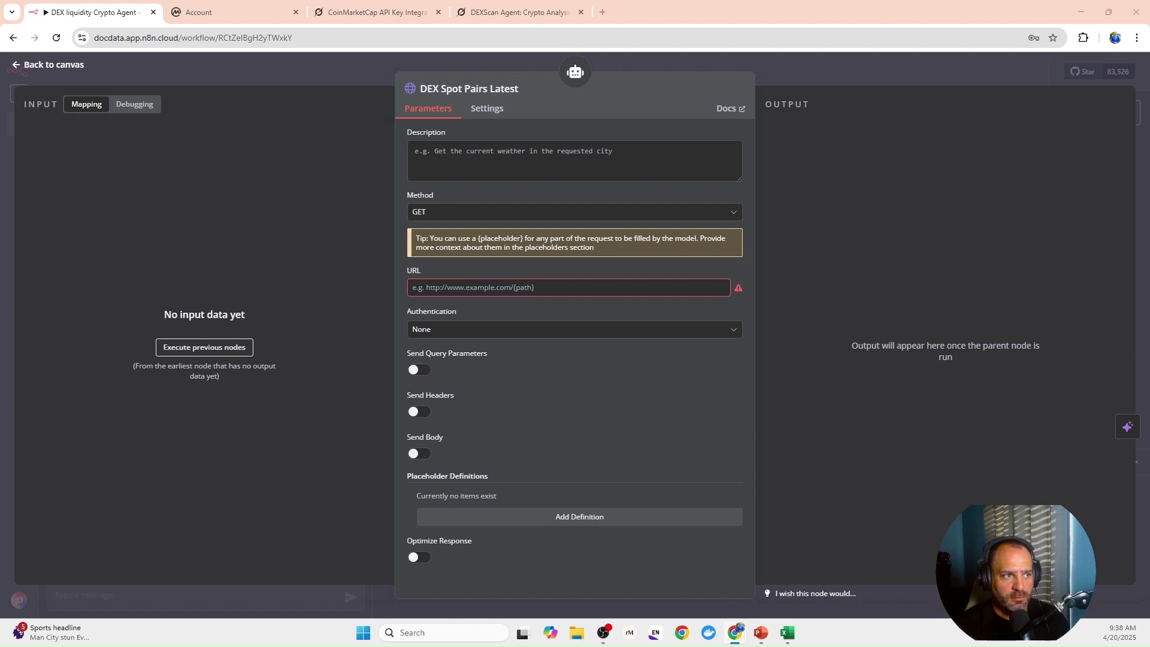
{"action": "left_click", "coordinate": [536, 151]}
{"action": "key", "text": "ctrl+v"}
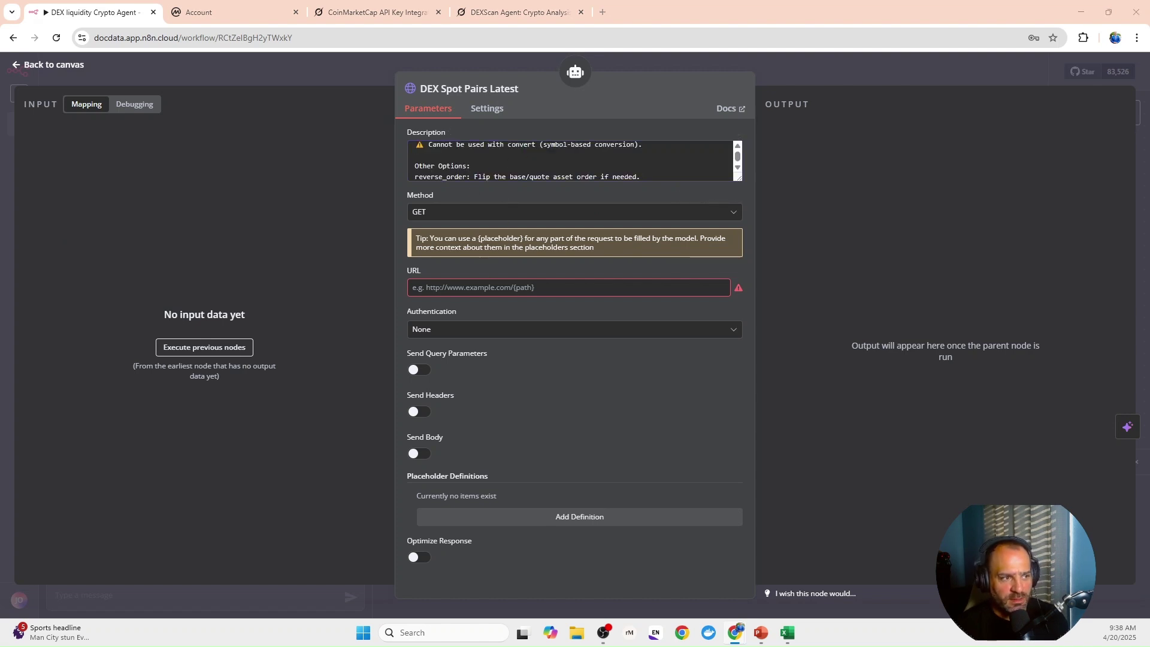
{"action": "left_click", "coordinate": [424, 288]}
{"action": "type", "text": "https://pro-api.coinmarketcap.com/v4/dex/spot-pairs/latest"}
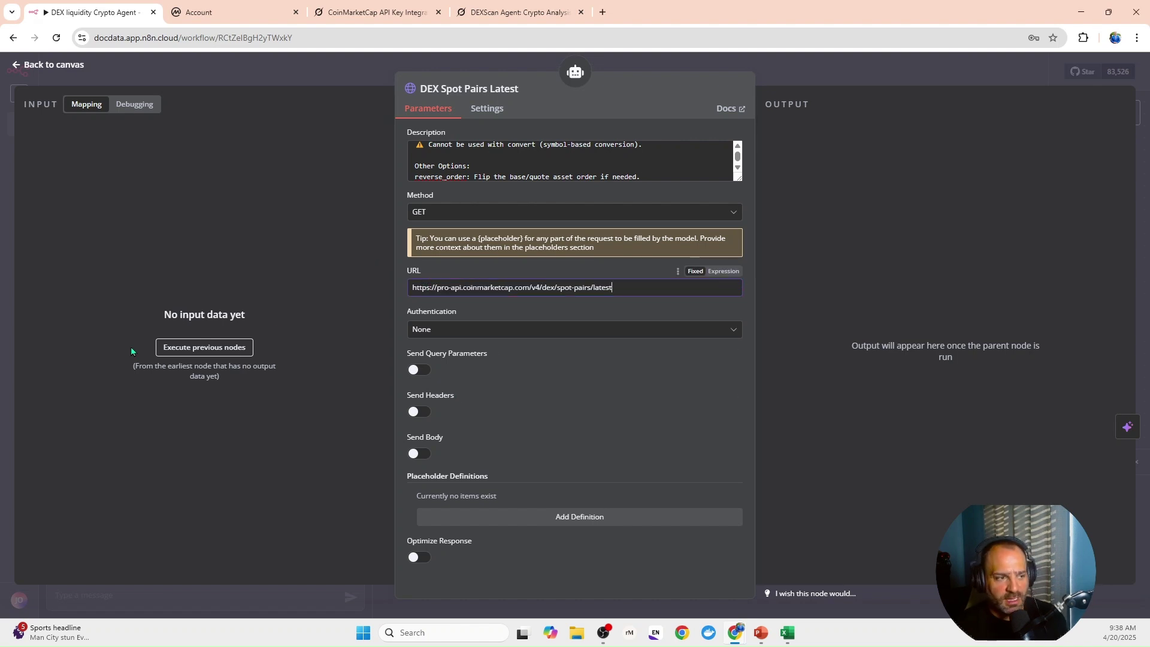
Set DEX Spot Pairs Latest authentication to Generic Credential Type with Header Auth, using the Untitled Credential.
{"action": "left_click", "coordinate": [424, 331]}
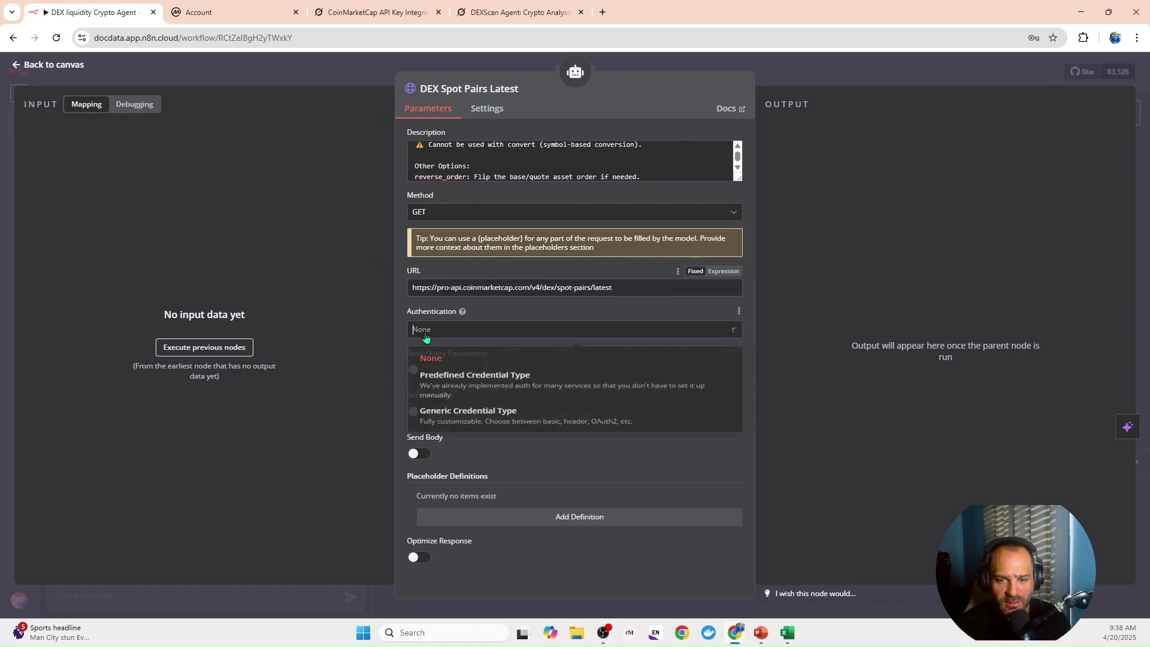
{"action": "left_click", "coordinate": [456, 422]}
{"action": "left_click", "coordinate": [446, 370]}
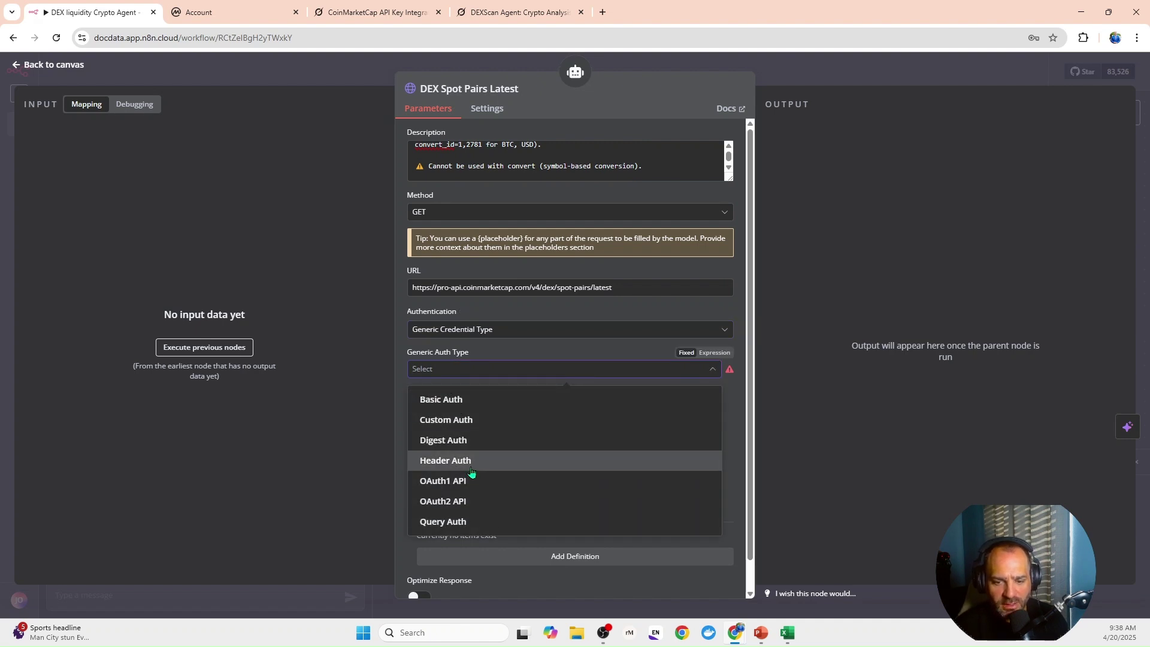
{"action": "left_click", "coordinate": [445, 460]}
{"action": "left_click", "coordinate": [450, 406]}
{"action": "left_click", "coordinate": [418, 444]}
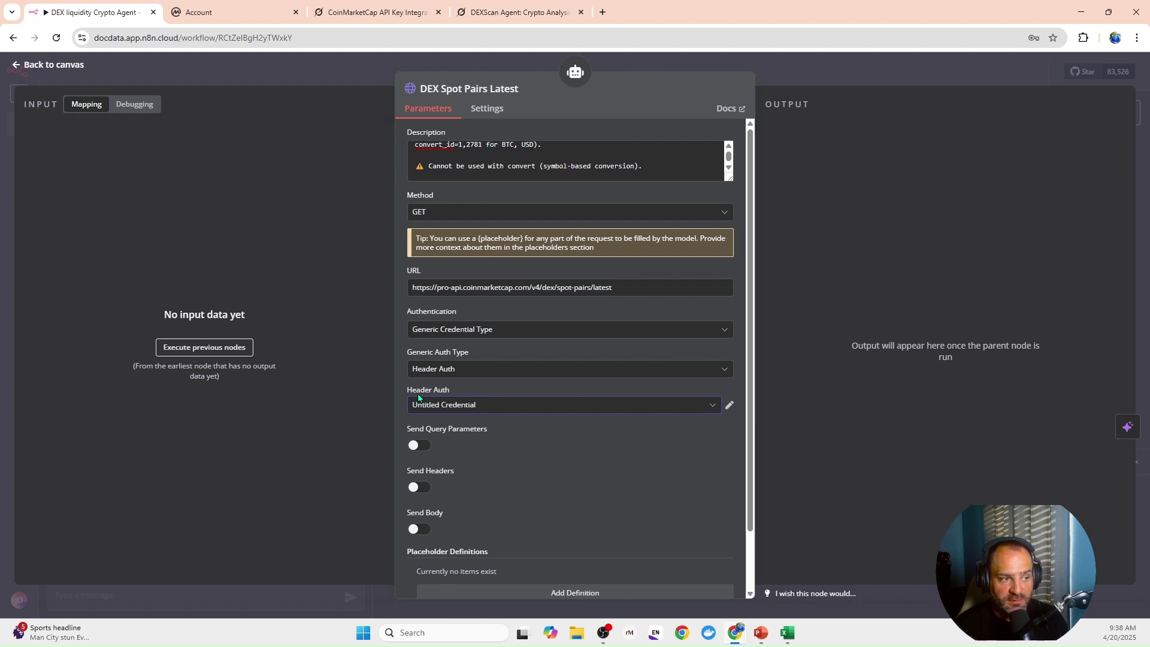
Enable query parameters for DEX Spot Pairs Latest and add network_id and network_slug, keeping their values provided by the model.
{"action": "left_click", "coordinate": [419, 445]}
{"action": "scroll", "coordinate": [501, 398], "scroll_direction": "down", "scroll_amount": 3}
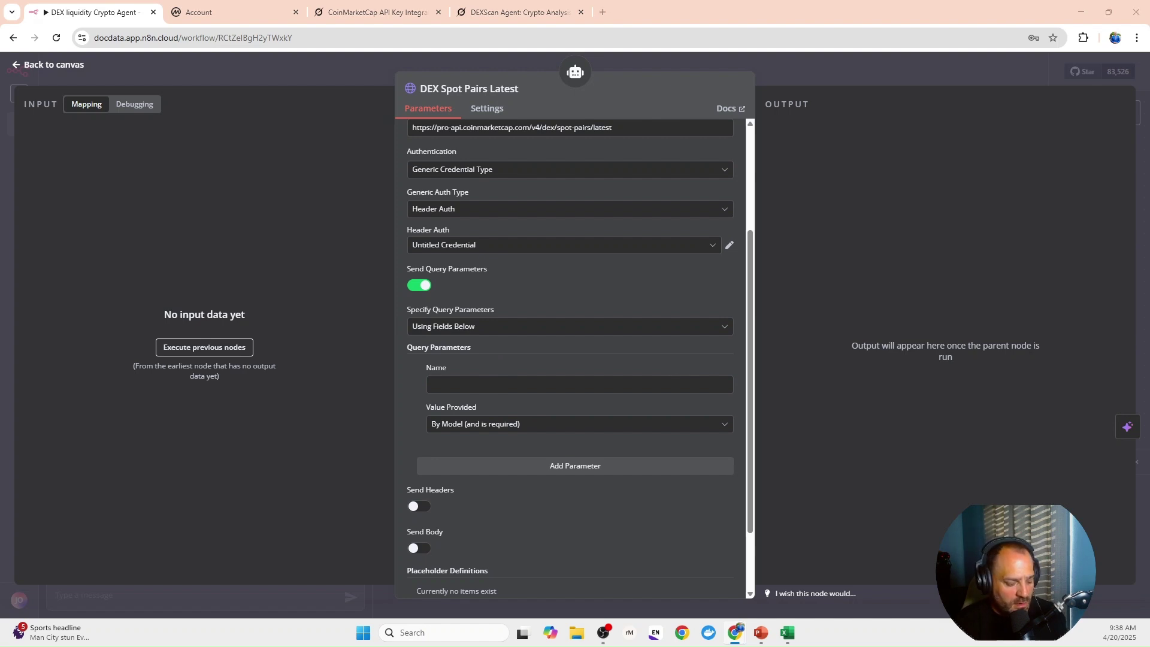
{"action": "left_click", "coordinate": [492, 387]}
{"action": "type", "text": "network_id"}
{"action": "scroll", "coordinate": [502, 388], "scroll_direction": "down", "scroll_amount": 2}
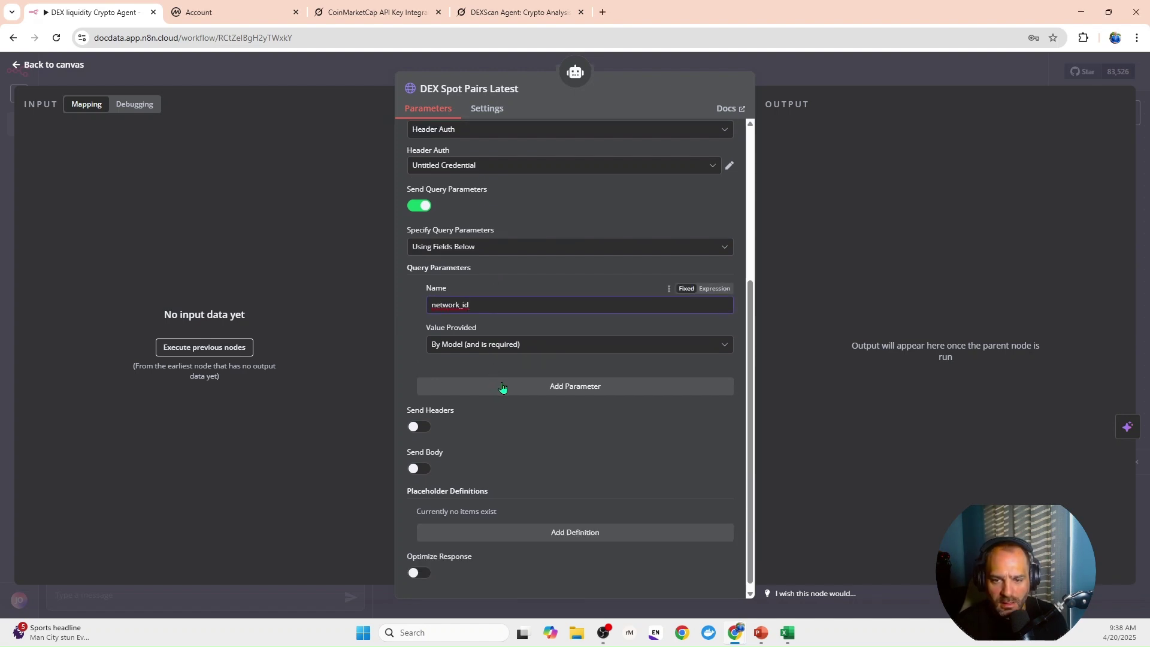
{"action": "left_click", "coordinate": [419, 388]}
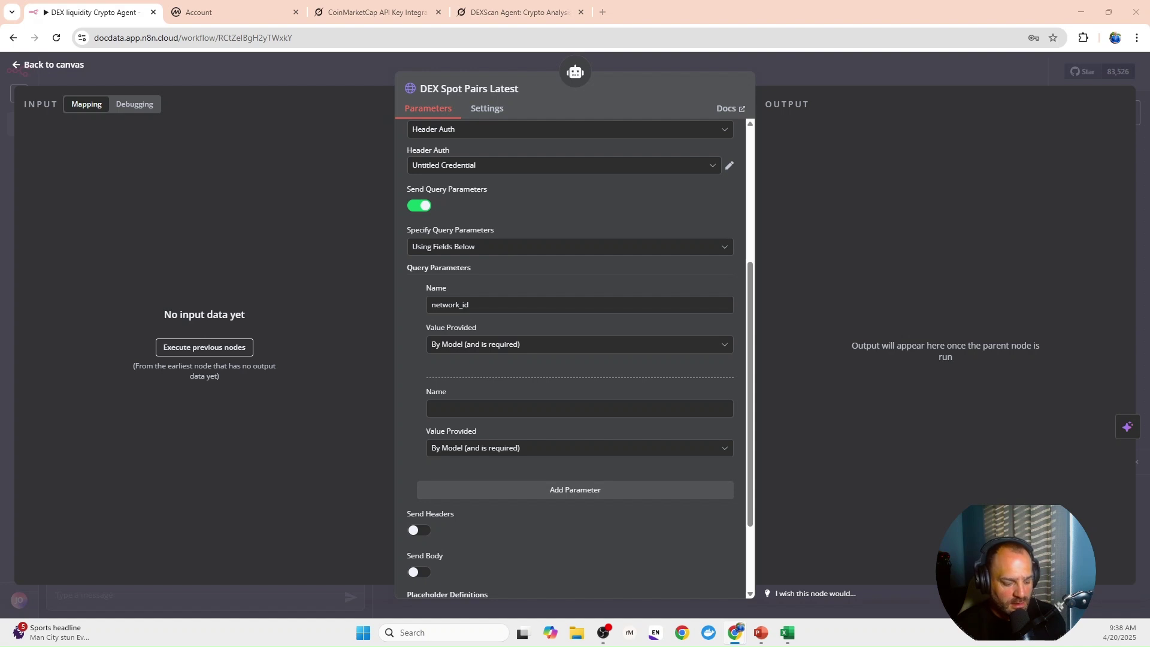
{"action": "left_click", "coordinate": [540, 409]}
{"action": "type", "text": "network_slug"}
Add the query parameters dex_id and dex_slug after network_slug.
{"action": "scroll", "coordinate": [570, 436], "scroll_direction": "down", "scroll_amount": 2}
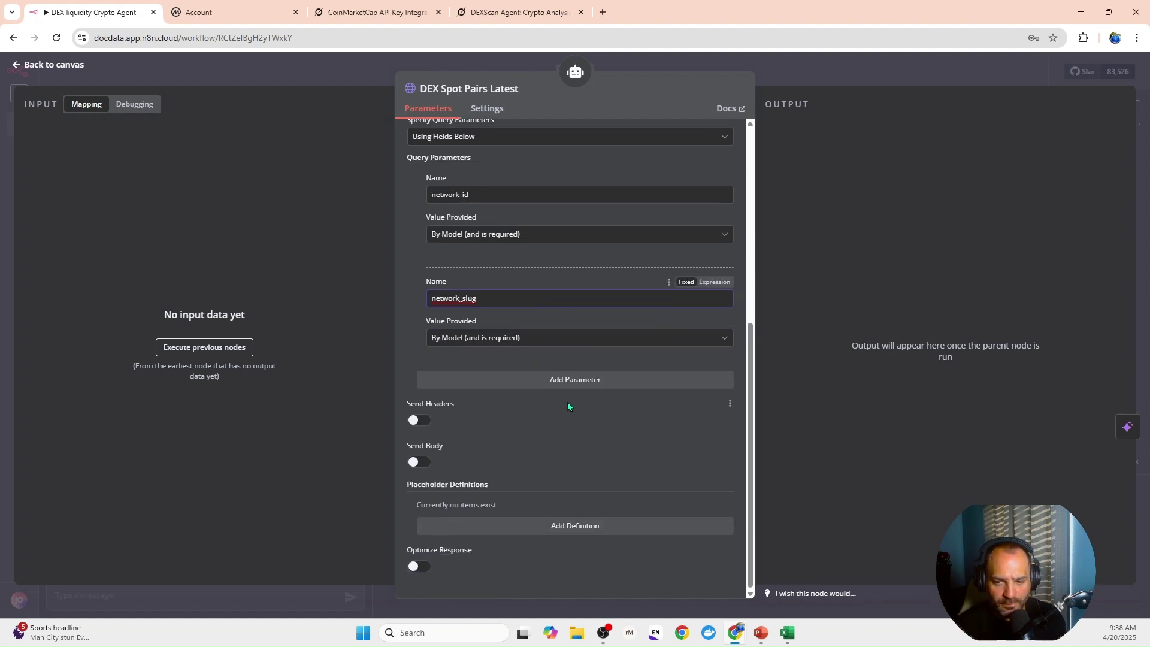
{"action": "left_click", "coordinate": [532, 384]}
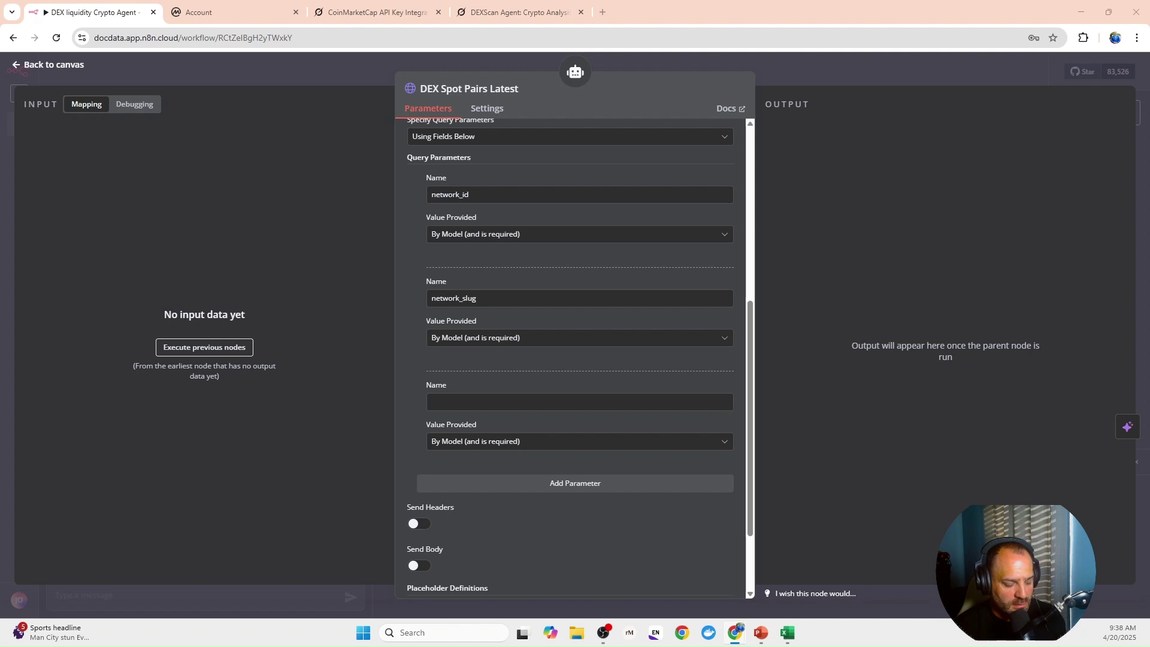
{"action": "left_click", "coordinate": [512, 401]}
{"action": "type", "text": "dex_id"}
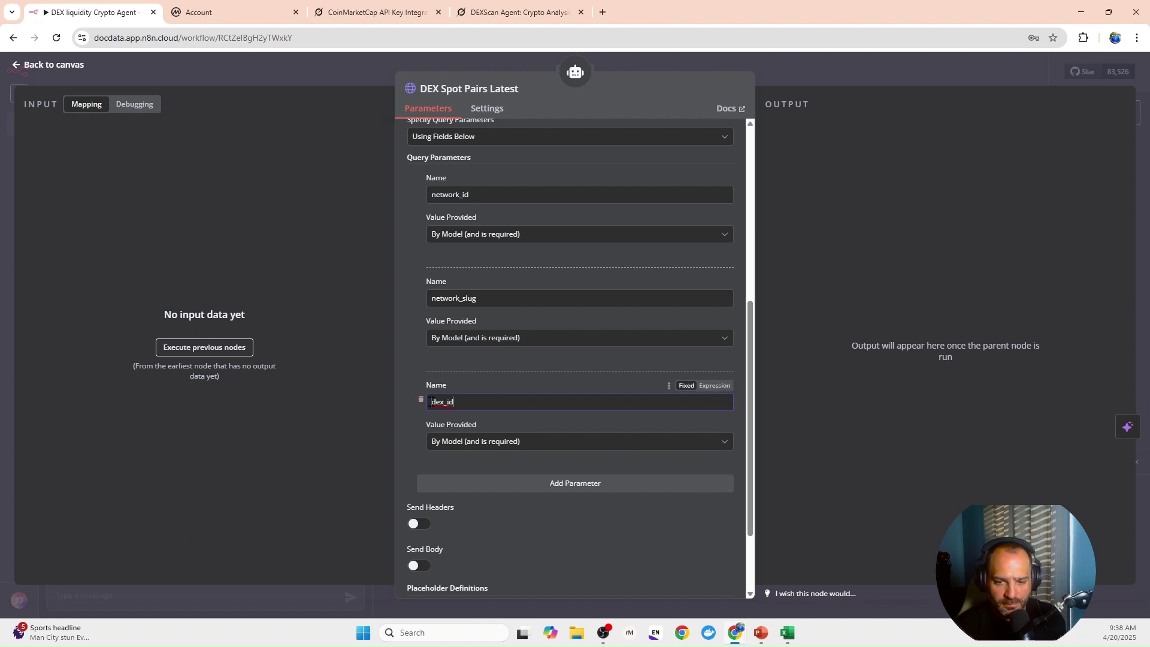
{"action": "left_click", "coordinate": [487, 485]}
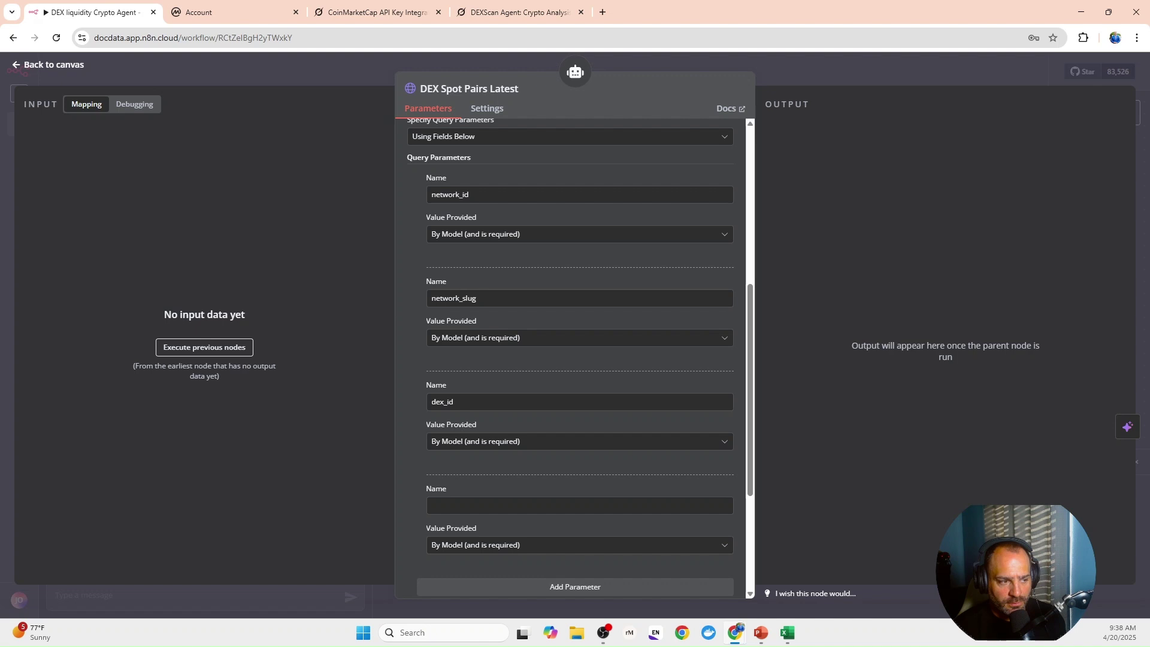
{"action": "left_click", "coordinate": [495, 506]}
{"action": "type", "text": "dex_slug"}
Add the query parameters base_asset_id and base_asset_symbol after dex_slug.
{"action": "scroll", "coordinate": [508, 444], "scroll_direction": "down", "scroll_amount": 3}
{"action": "left_click", "coordinate": [505, 430]}
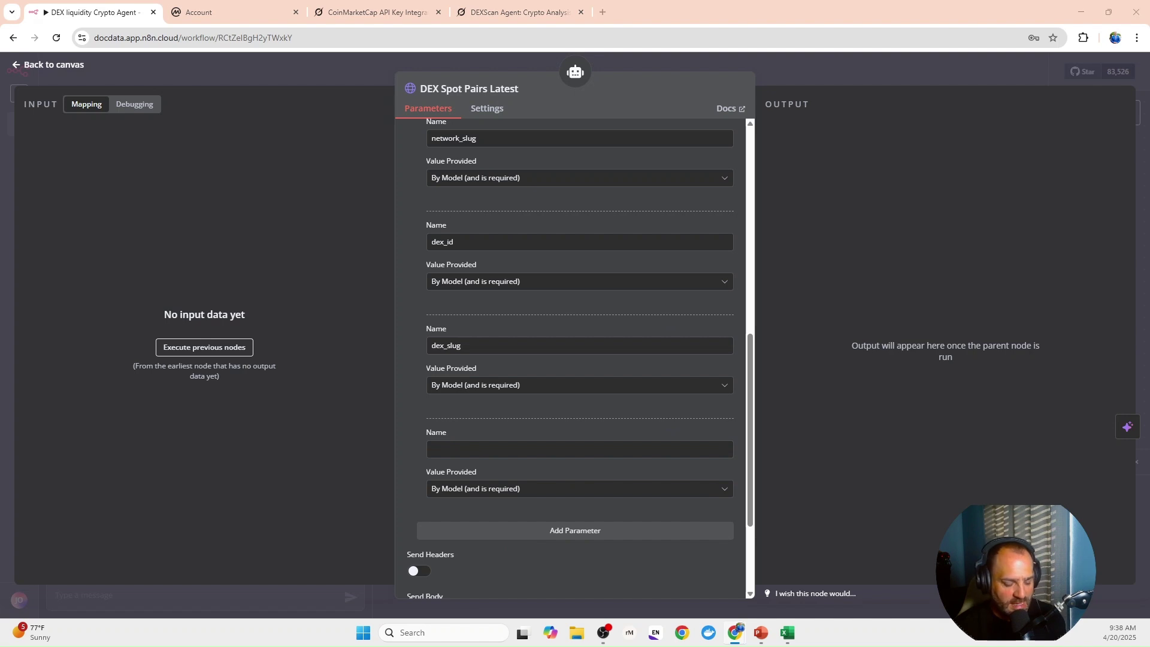
{"action": "left_click", "coordinate": [500, 450]}
{"action": "type", "text": "base_asset_id"}
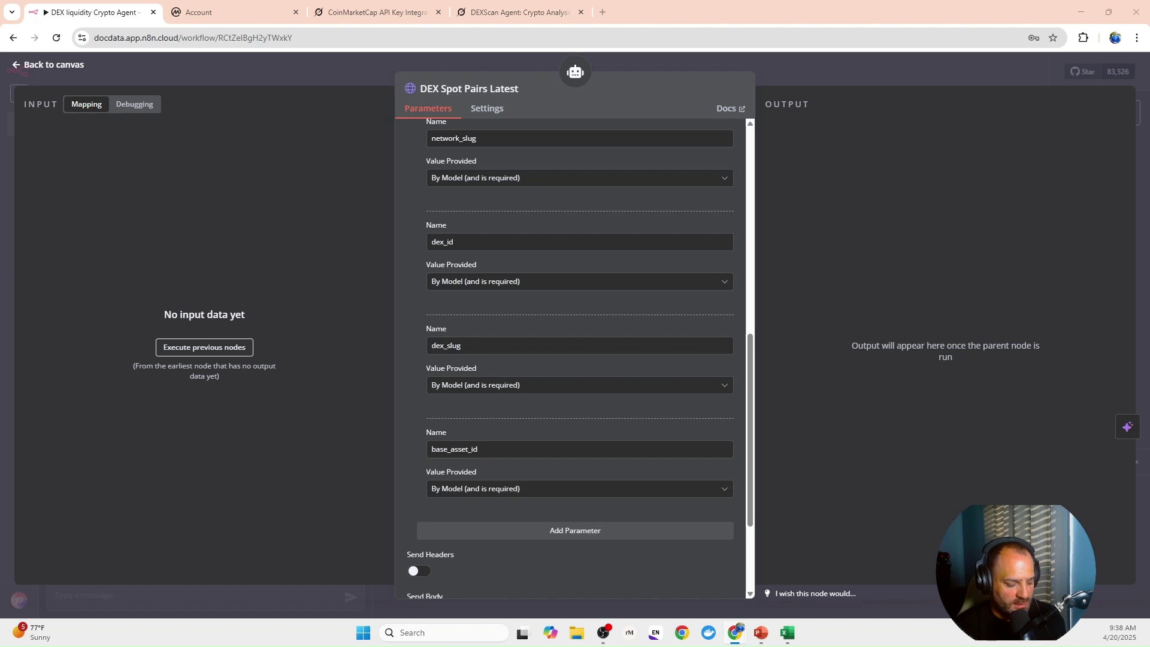
{"action": "left_click", "coordinate": [483, 530]}
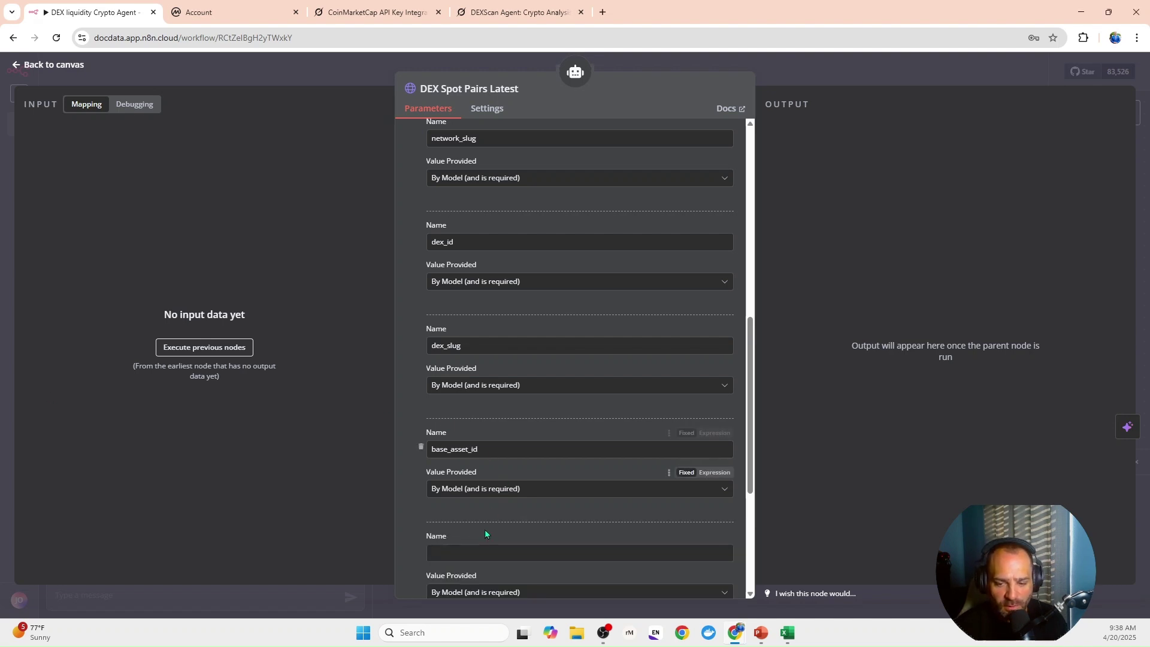
{"action": "left_click", "coordinate": [484, 550]}
{"action": "type", "text": "base_asset_symbol"}
Add the query parameters base_asset_contract_address and base_asset_ucid after base_asset_symbol.
{"action": "scroll", "coordinate": [486, 505], "scroll_direction": "down", "scroll_amount": 3}
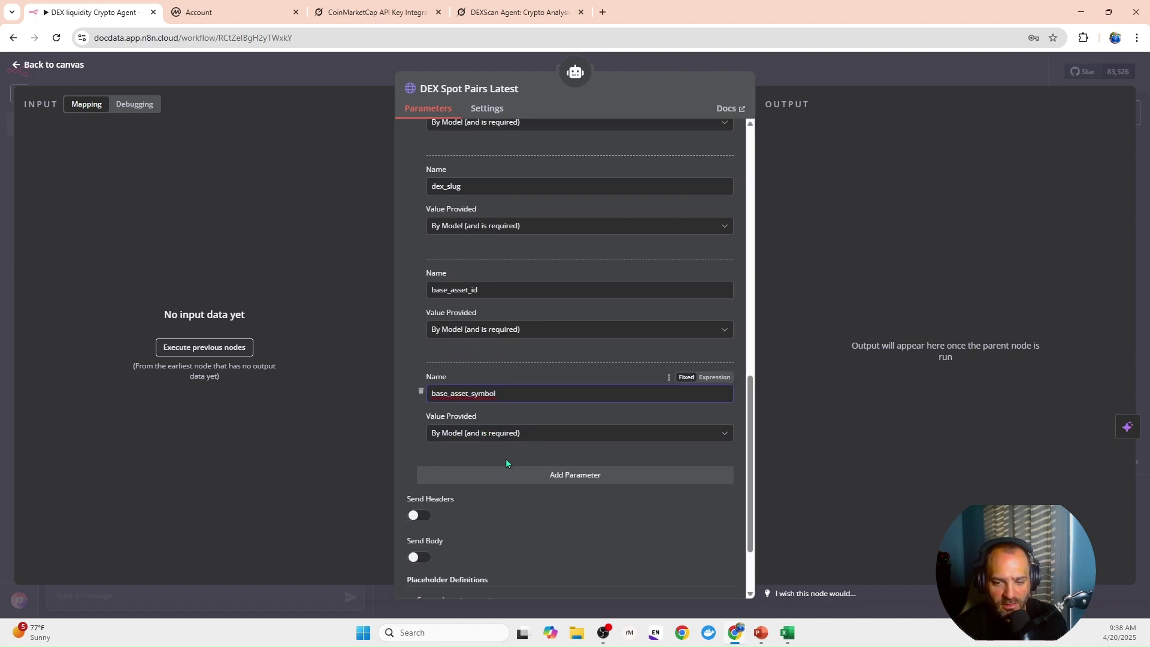
{"action": "left_click", "coordinate": [464, 475]}
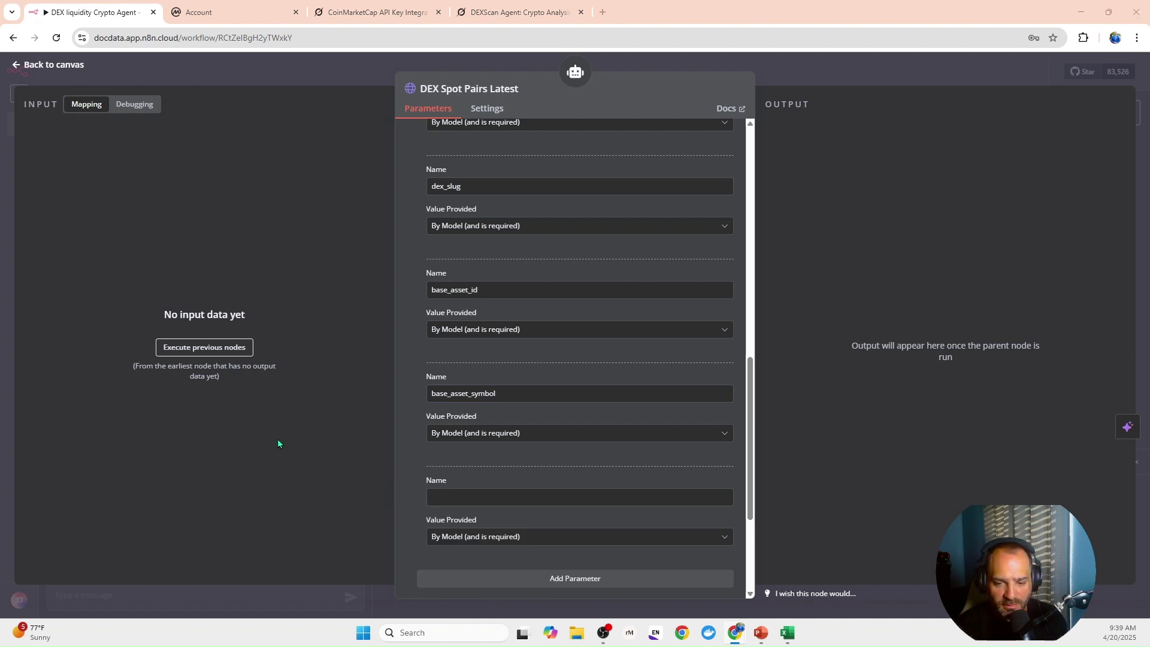
{"action": "left_click", "coordinate": [437, 497]}
{"action": "type", "text": "base_asset_contract_address"}
{"action": "scroll", "coordinate": [476, 447], "scroll_direction": "down", "scroll_amount": 3}
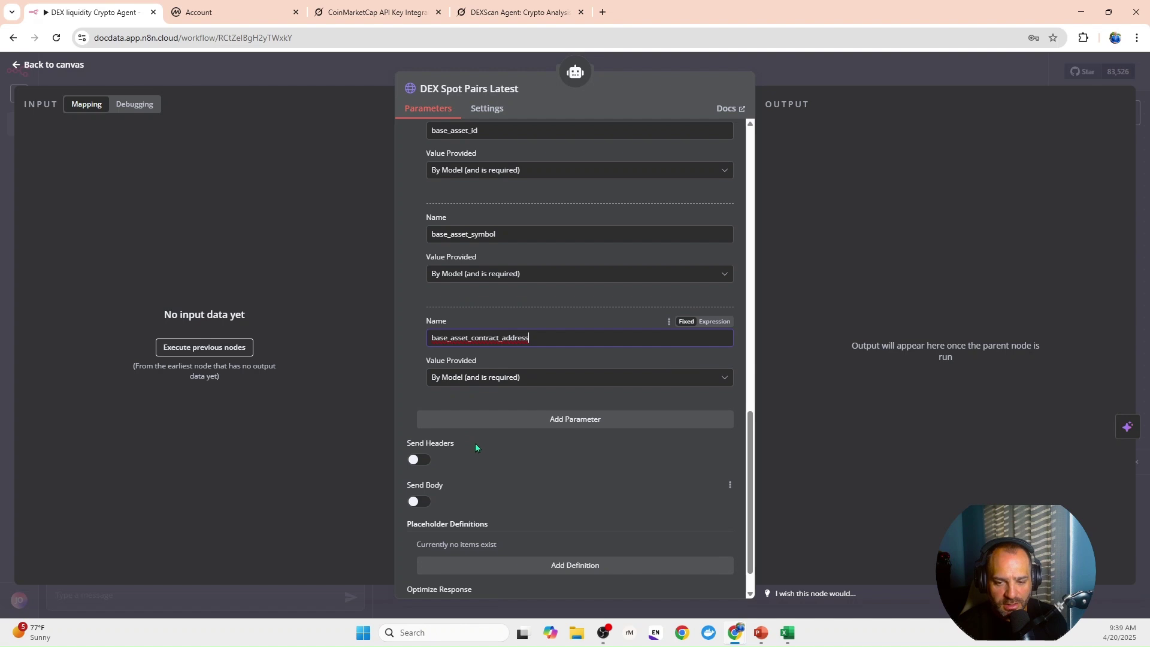
{"action": "left_click", "coordinate": [456, 420]}
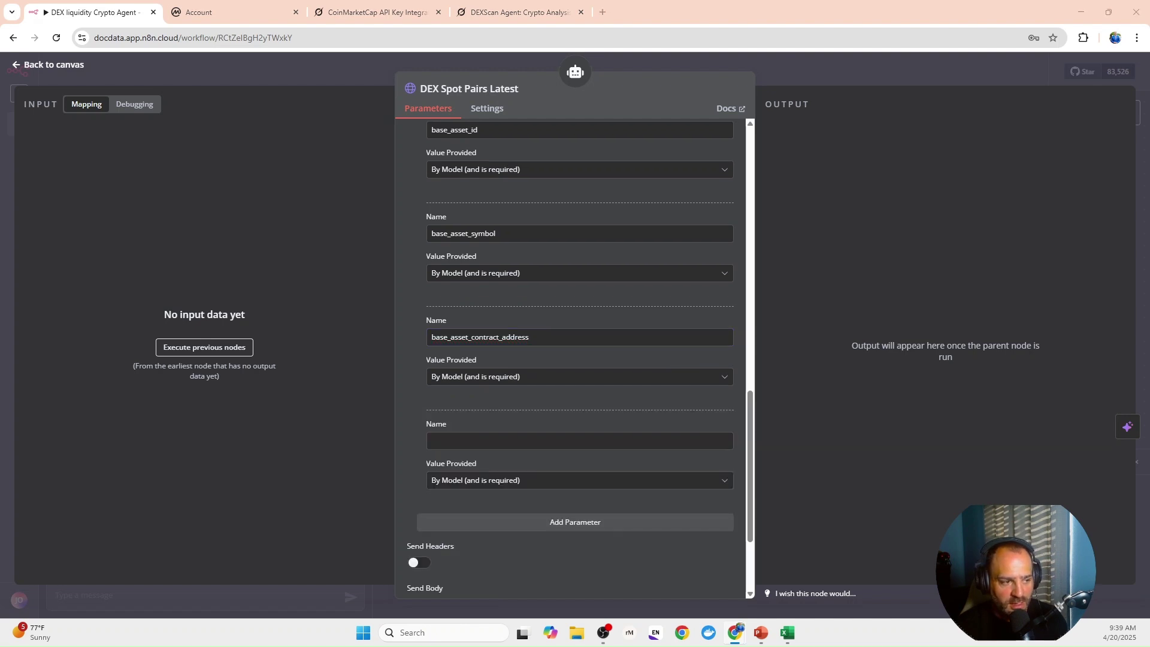
{"action": "left_click", "coordinate": [443, 441]}
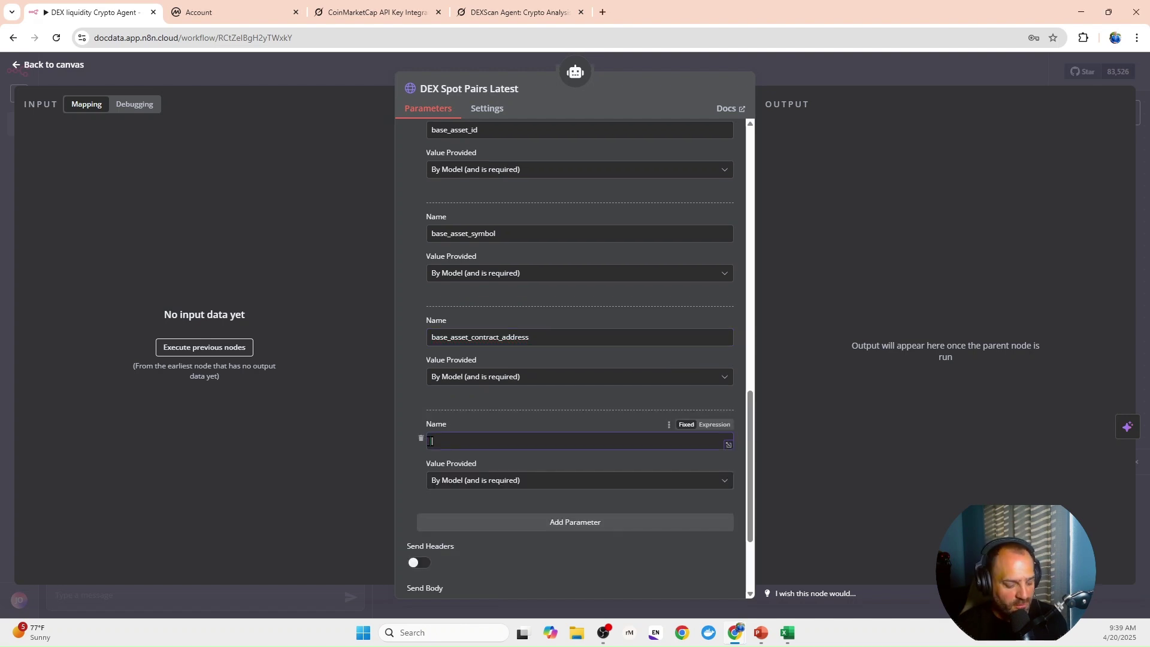
{"action": "type", "text": "base_asset_ucid"}
Add the query parameters quote_asset_id and quote_asset_symbol after base_asset_ucid.
{"action": "left_click", "coordinate": [539, 523]}
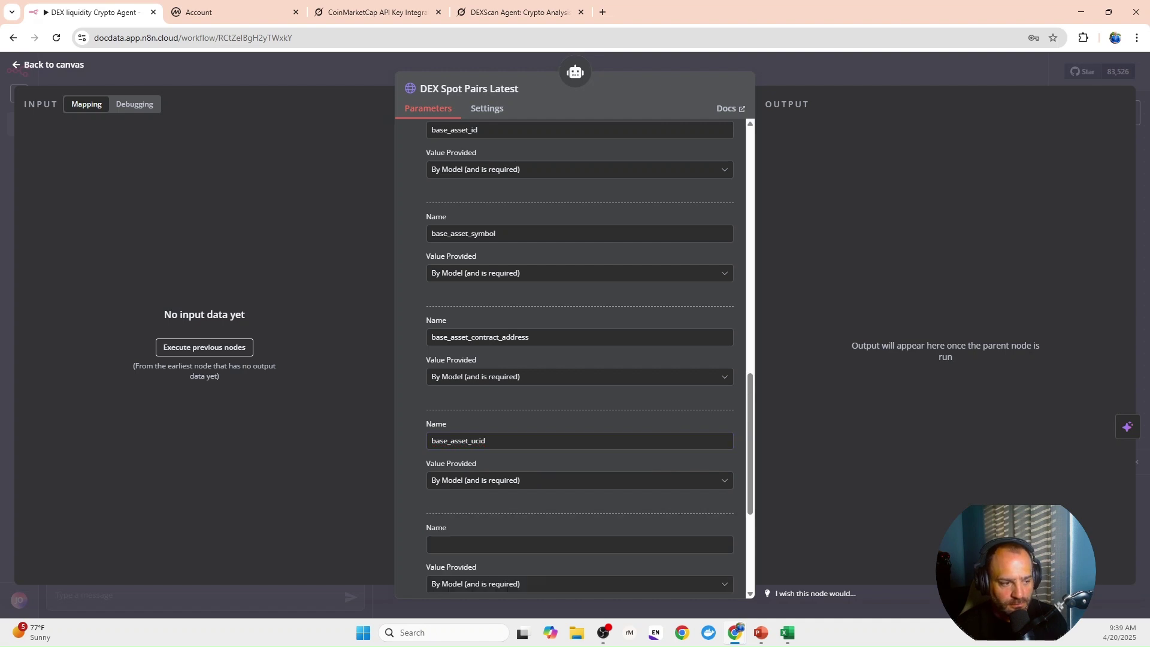
{"action": "left_click", "coordinate": [542, 539]}
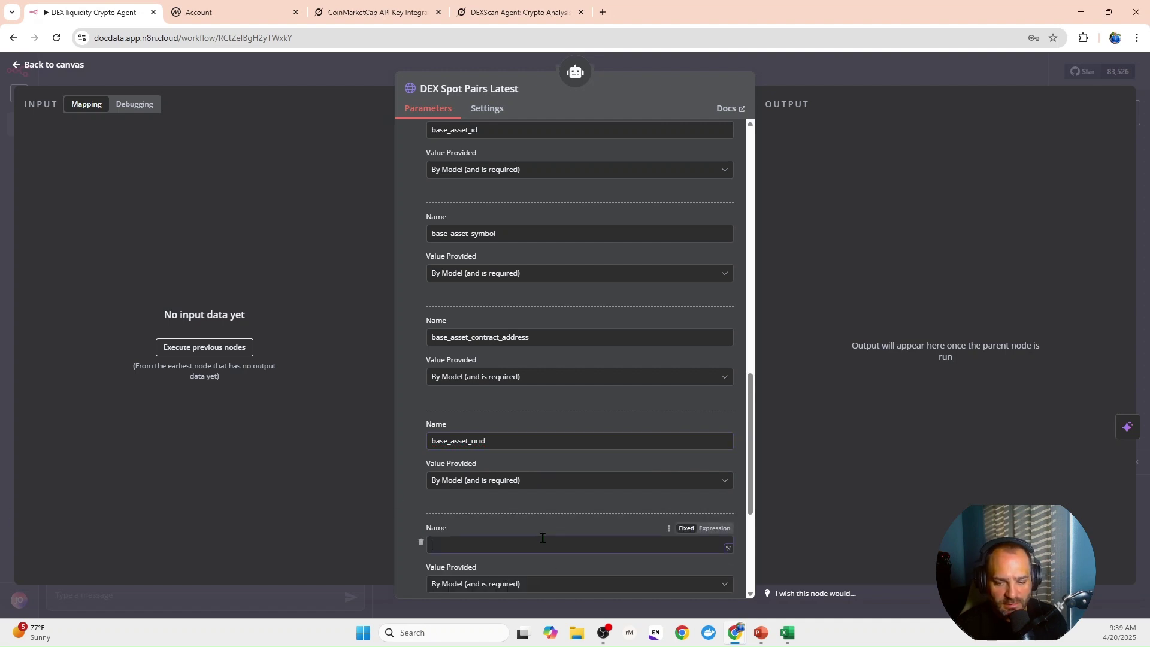
{"action": "type", "text": "quote_asset_id"}
{"action": "scroll", "coordinate": [522, 476], "scroll_direction": "down", "scroll_amount": 3}
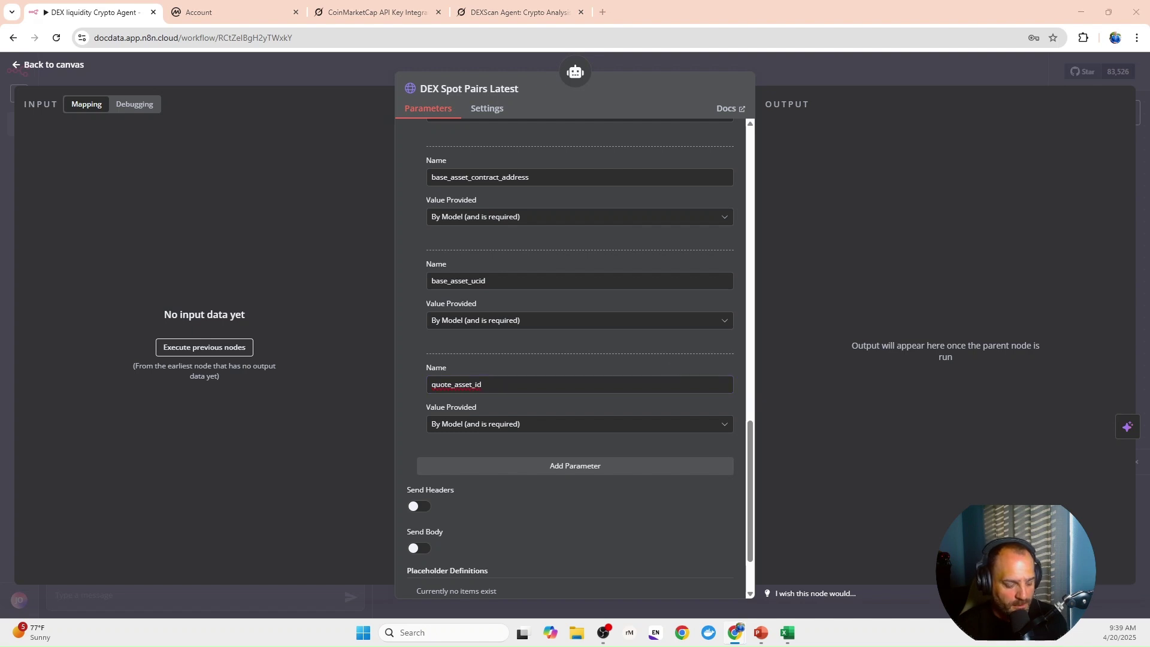
{"action": "left_click", "coordinate": [522, 467]}
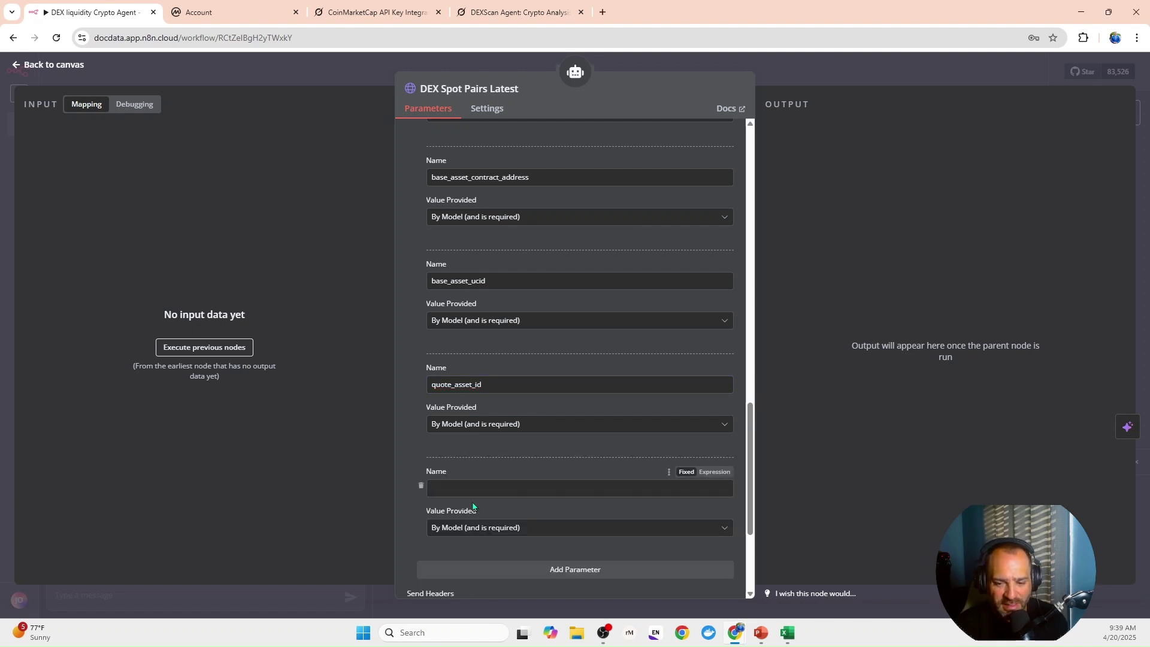
{"action": "type", "text": "quote_asset_symbol"}
Add the query parameters quote_asset_contract_address and scroll_id after quote_asset_symbol.
{"action": "scroll", "coordinate": [461, 484], "scroll_direction": "down", "scroll_amount": 3}
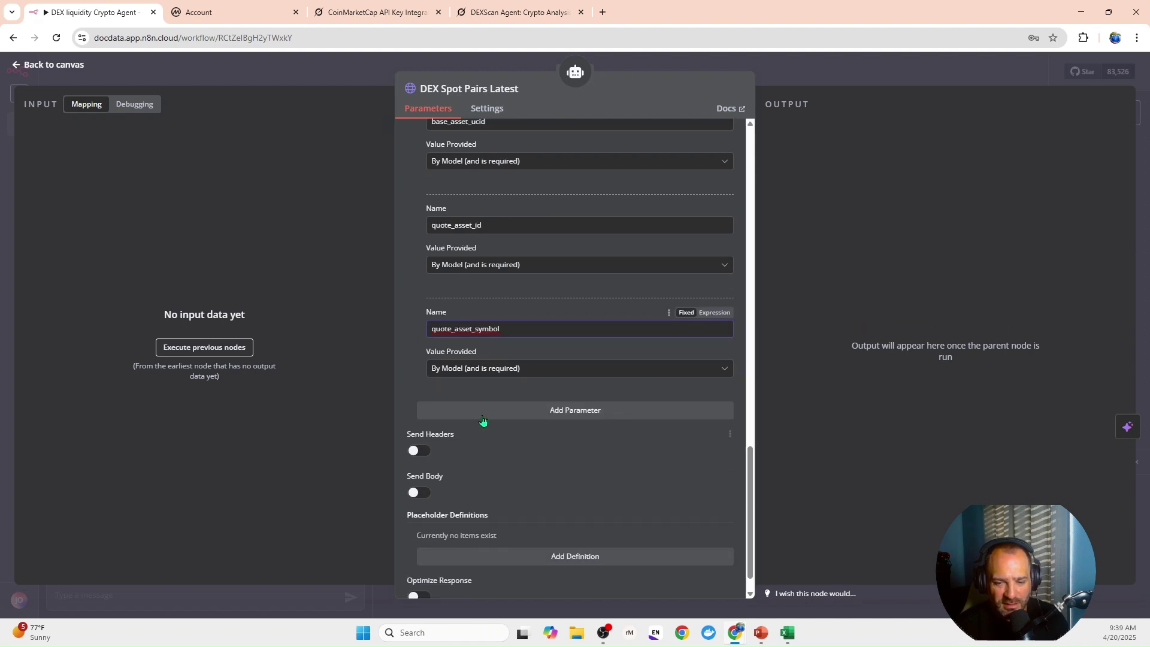
{"action": "left_click", "coordinate": [483, 421]}
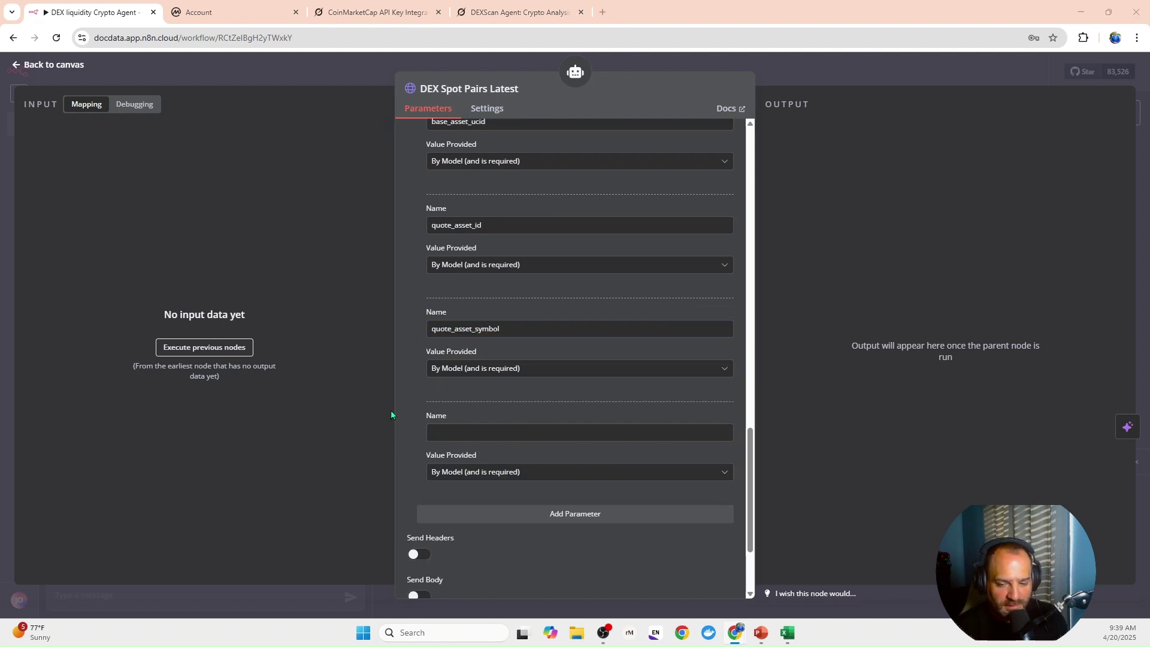
{"action": "left_click", "coordinate": [448, 429]}
{"action": "type", "text": "quote_asset_contract_address"}
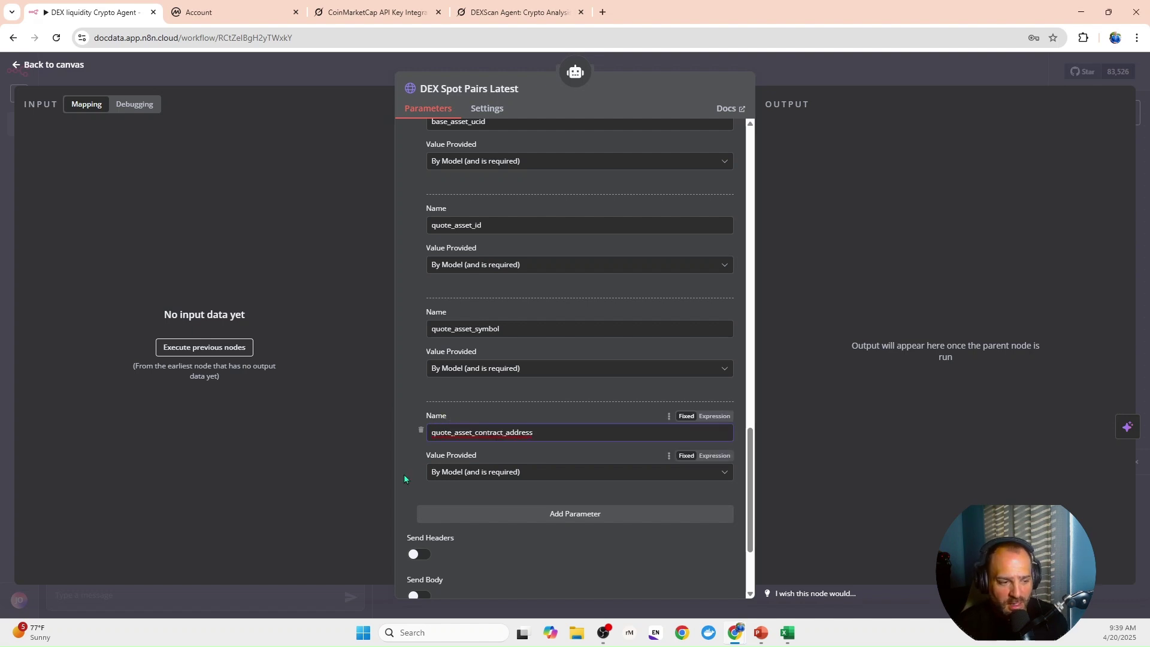
{"action": "left_click", "coordinate": [503, 516]}
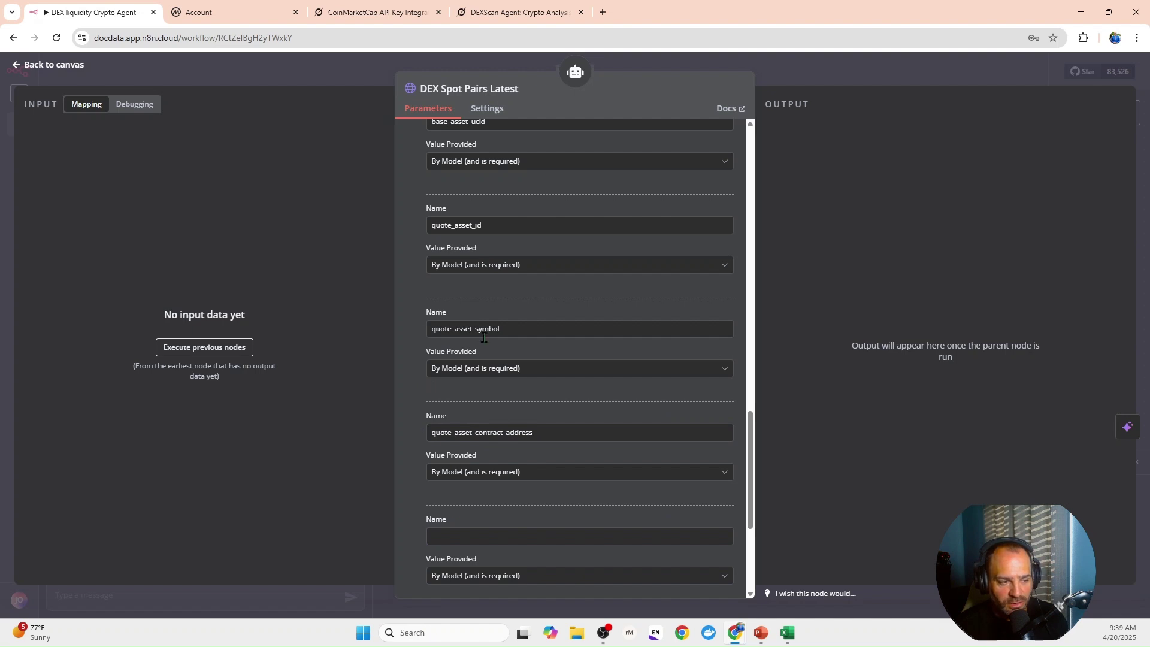
{"action": "scroll", "coordinate": [484, 337], "scroll_direction": "down", "scroll_amount": 2}
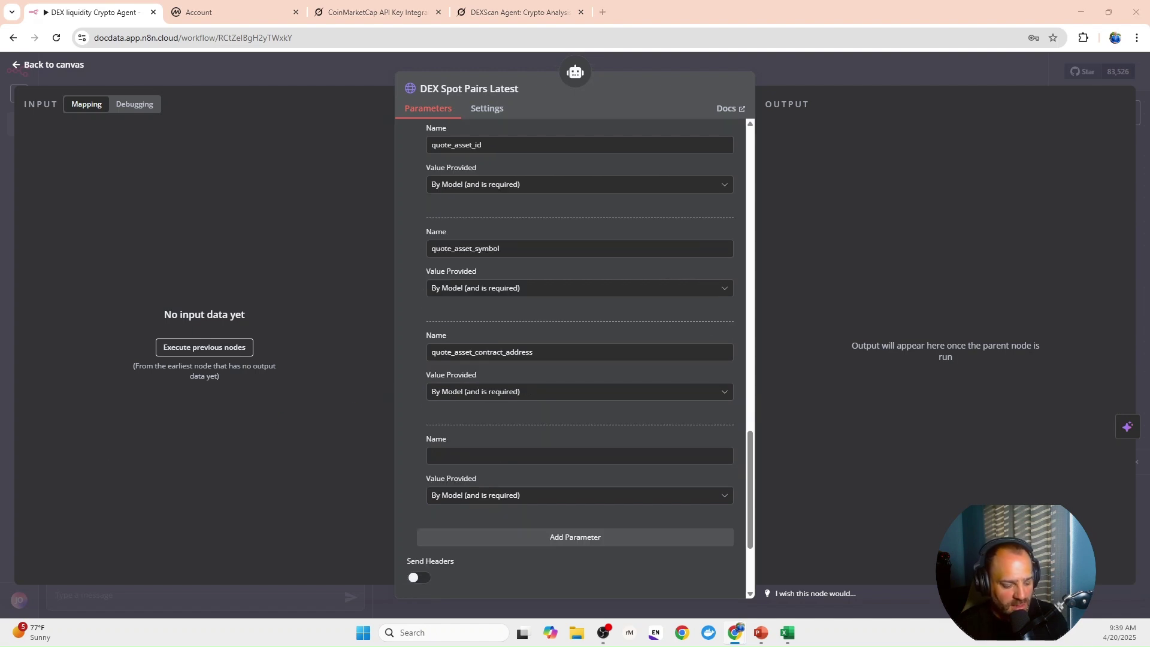
{"action": "left_click", "coordinate": [431, 455]}
{"action": "type", "text": "scroll_id"}
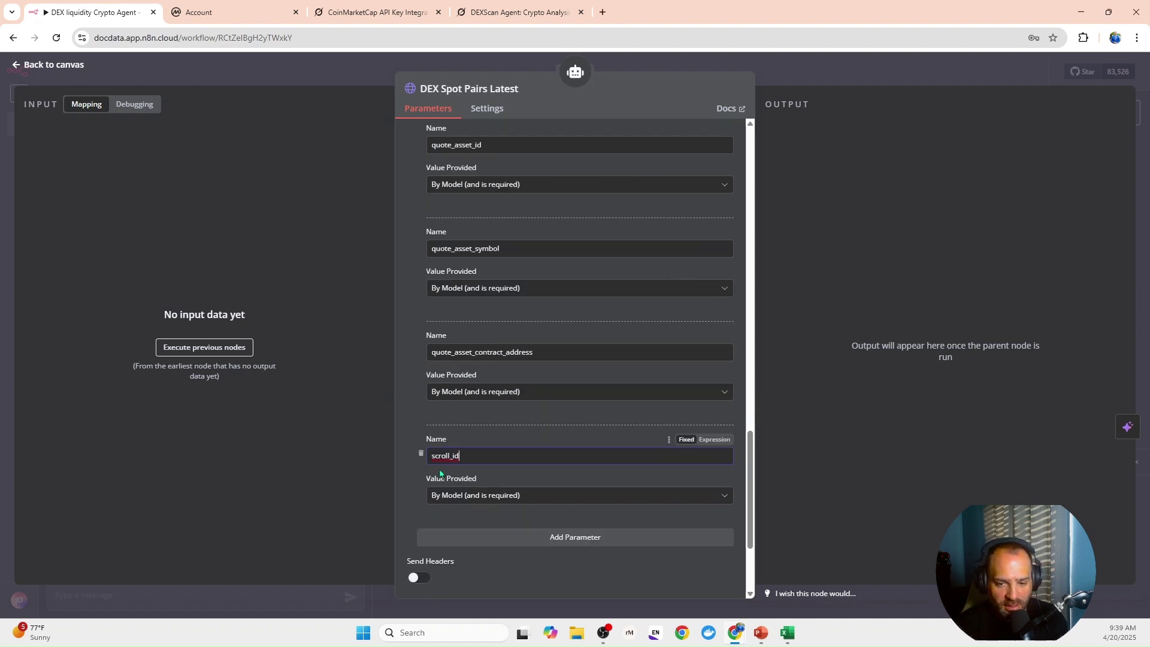
Add the query parameters limit and liquidity_min after scroll_id.
{"action": "scroll", "coordinate": [489, 491], "scroll_direction": "down", "scroll_amount": 2}
{"action": "left_click", "coordinate": [574, 457]}
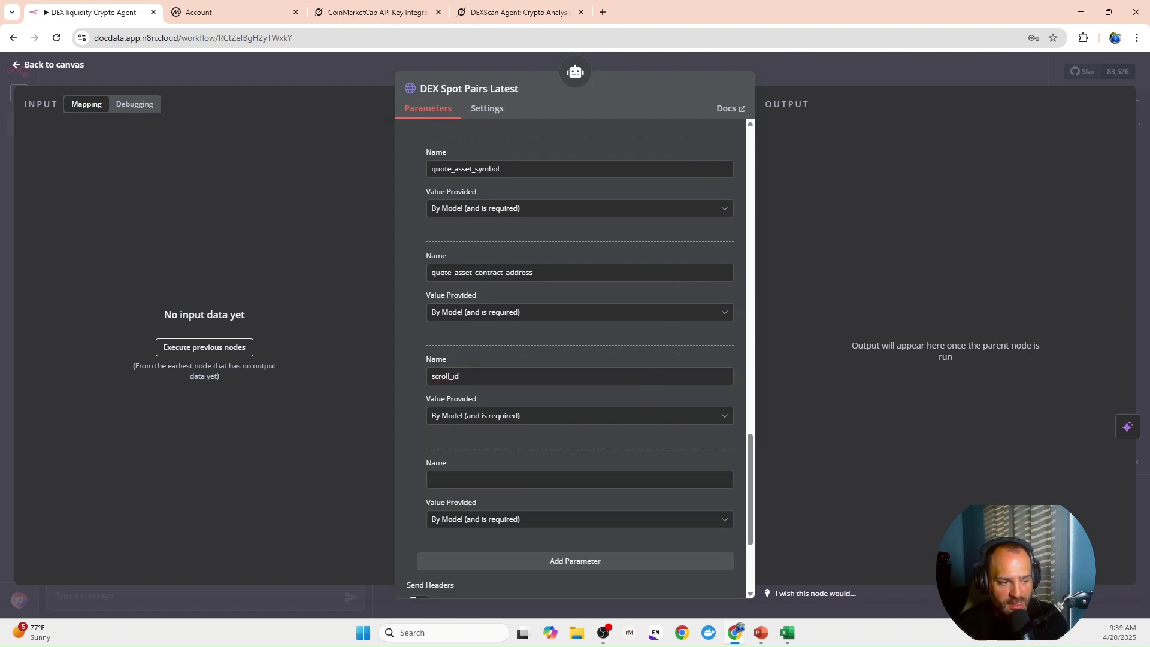
{"action": "left_click", "coordinate": [464, 476]}
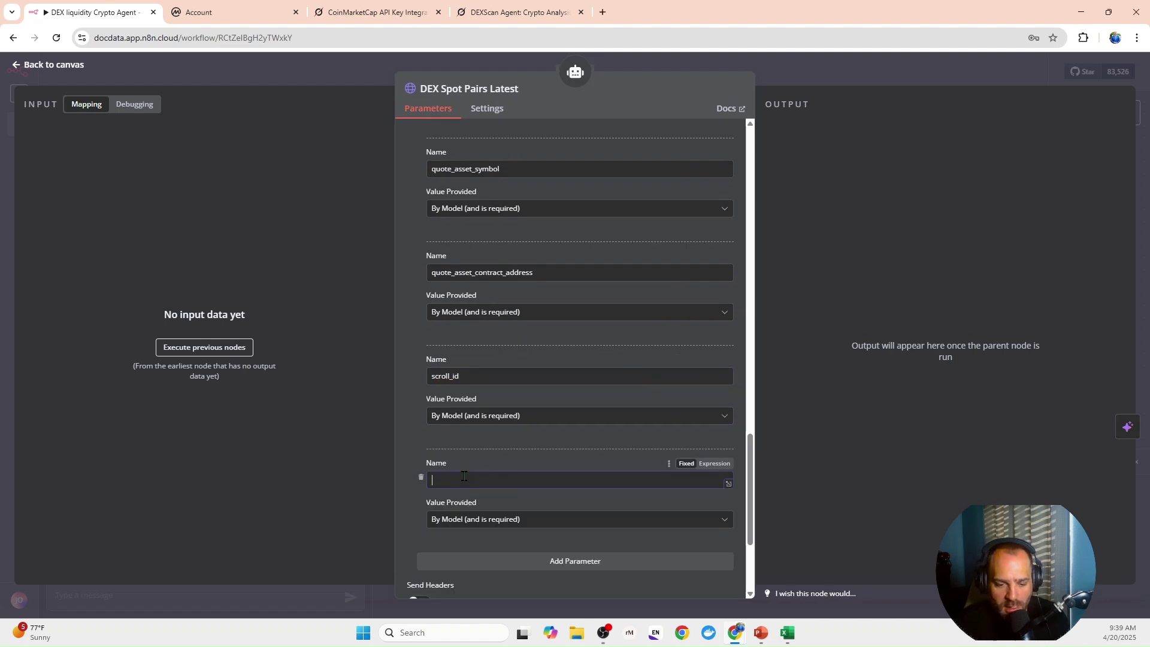
{"action": "type", "text": "limit"}
{"action": "scroll", "coordinate": [501, 467], "scroll_direction": "down", "scroll_amount": 2}
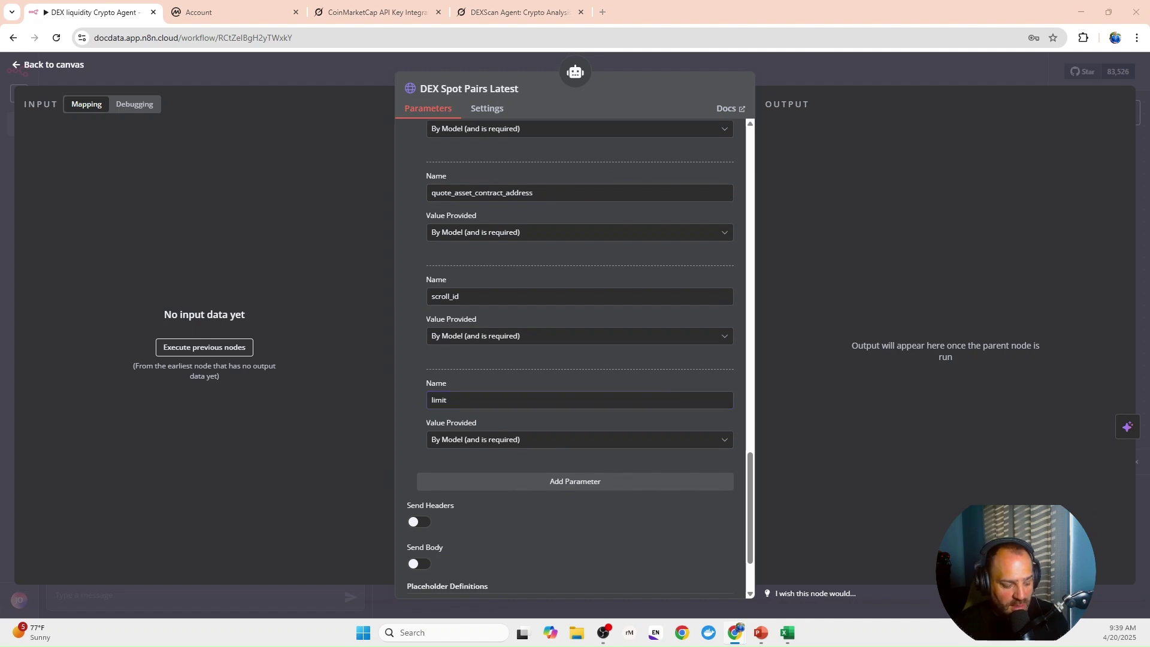
{"action": "left_click", "coordinate": [479, 482]}
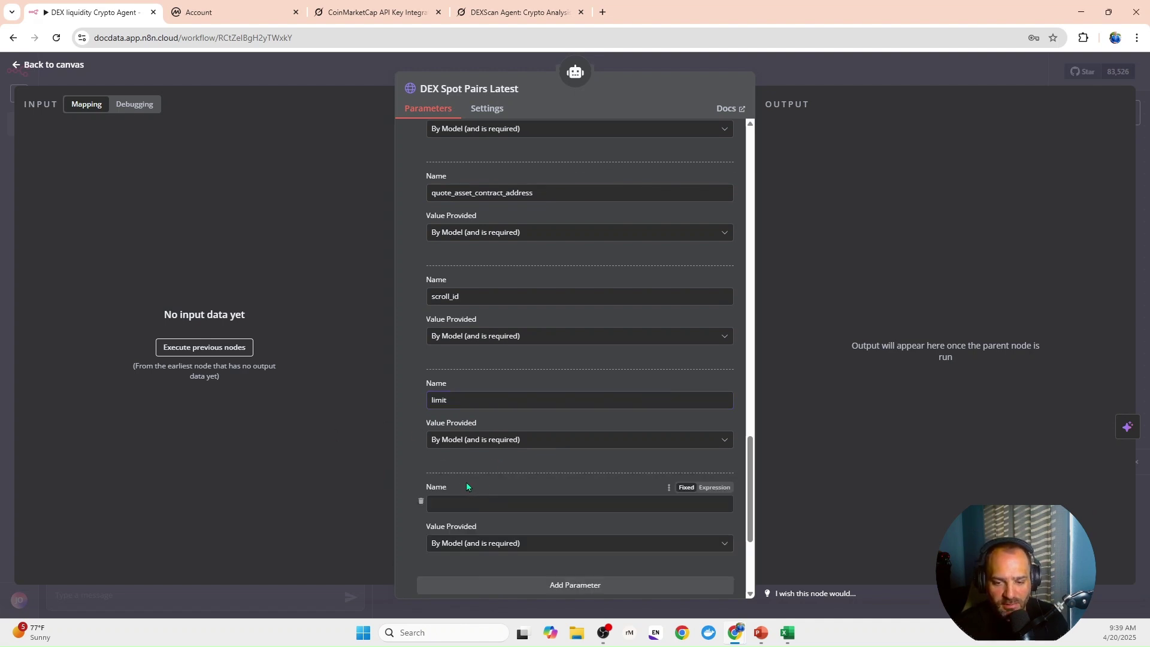
{"action": "left_click", "coordinate": [469, 506]}
{"action": "type", "text": "liquidity_min"}
Add the query parameters liquidity_max and volume_24h_min after liquidity_min.
{"action": "scroll", "coordinate": [479, 431], "scroll_direction": "down", "scroll_amount": 3}
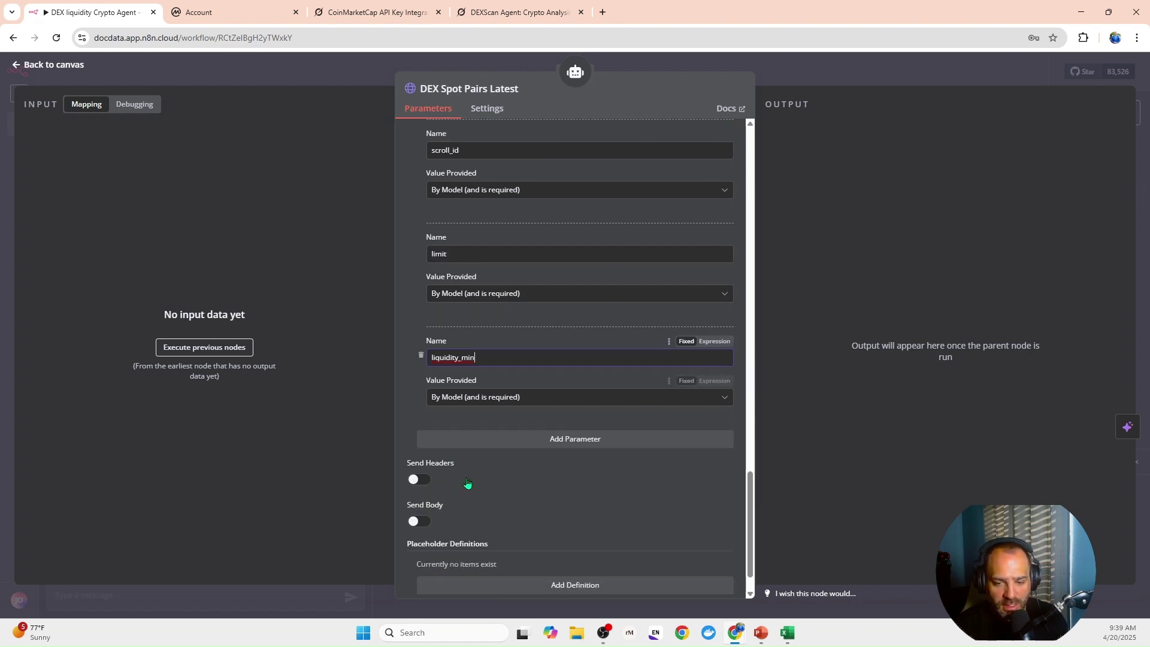
{"action": "left_click", "coordinate": [475, 425]}
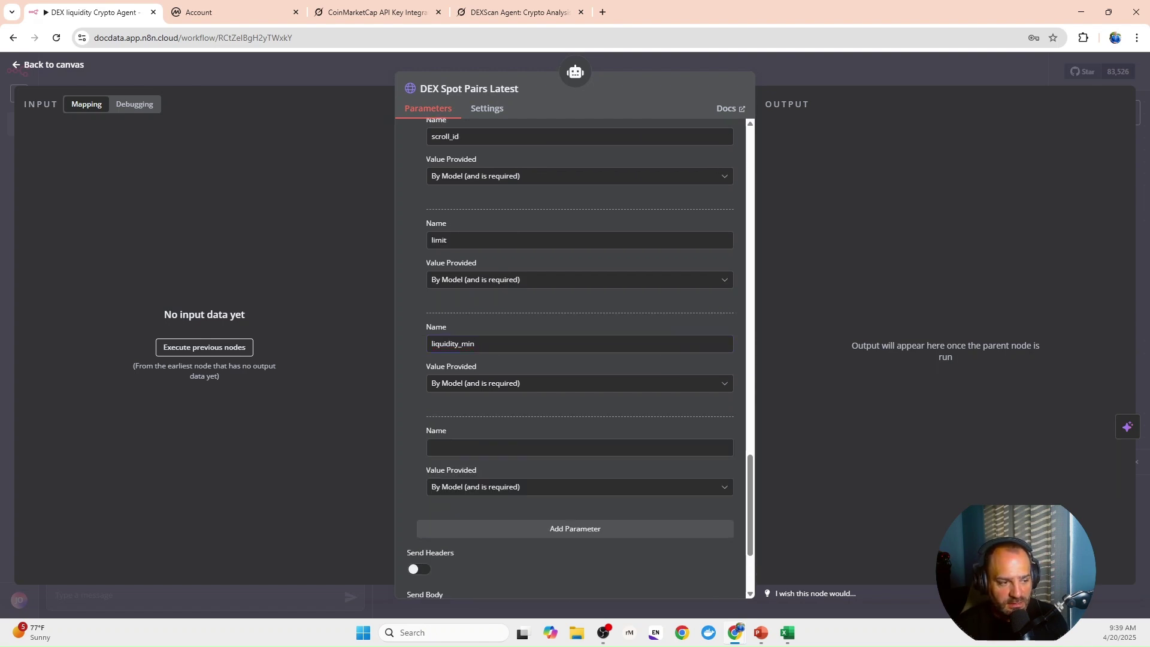
{"action": "left_click", "coordinate": [437, 448]}
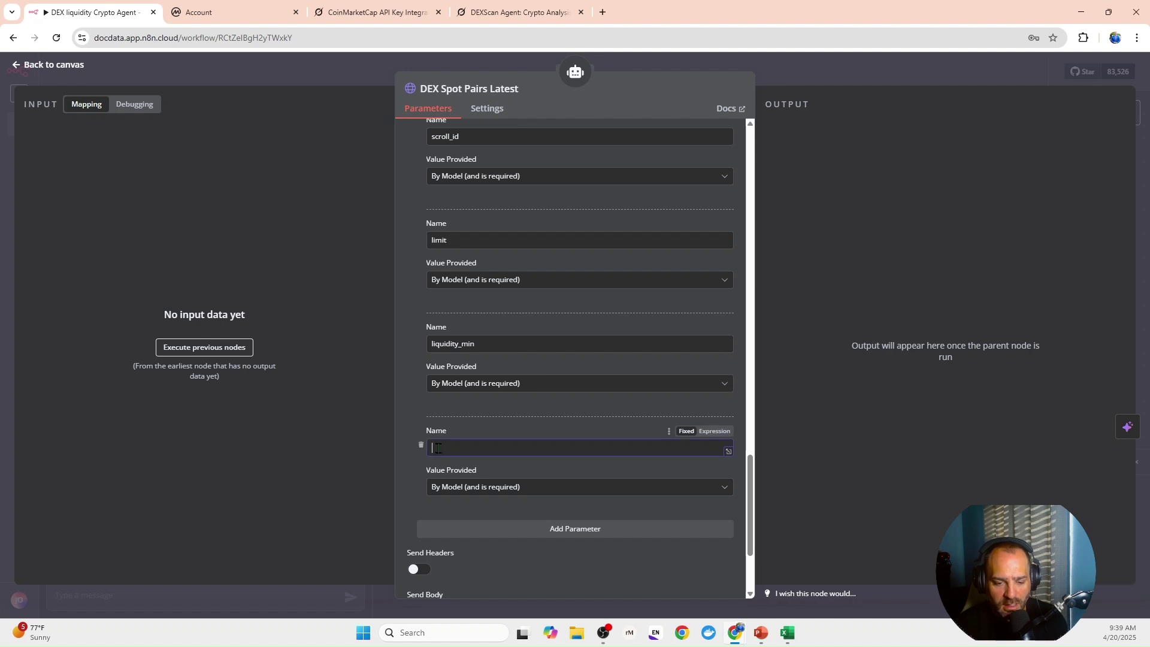
{"action": "type", "text": "liquidity_max"}
{"action": "scroll", "coordinate": [519, 449], "scroll_direction": "down", "scroll_amount": 2}
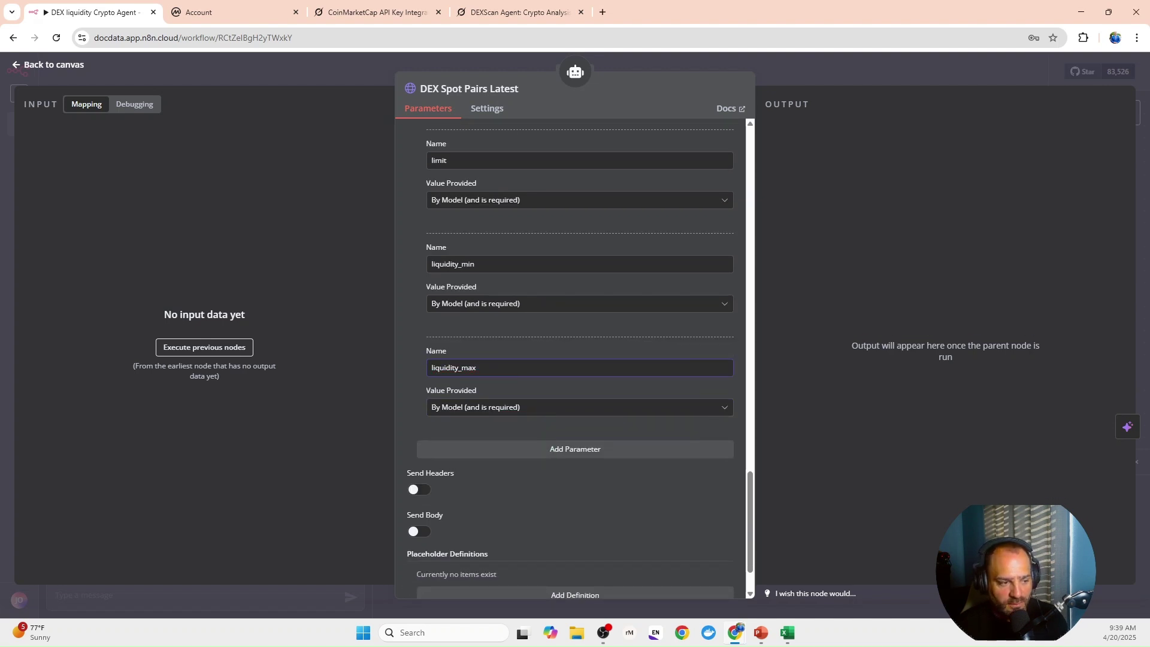
{"action": "left_click", "coordinate": [549, 453]}
{"action": "left_click", "coordinate": [581, 470]}
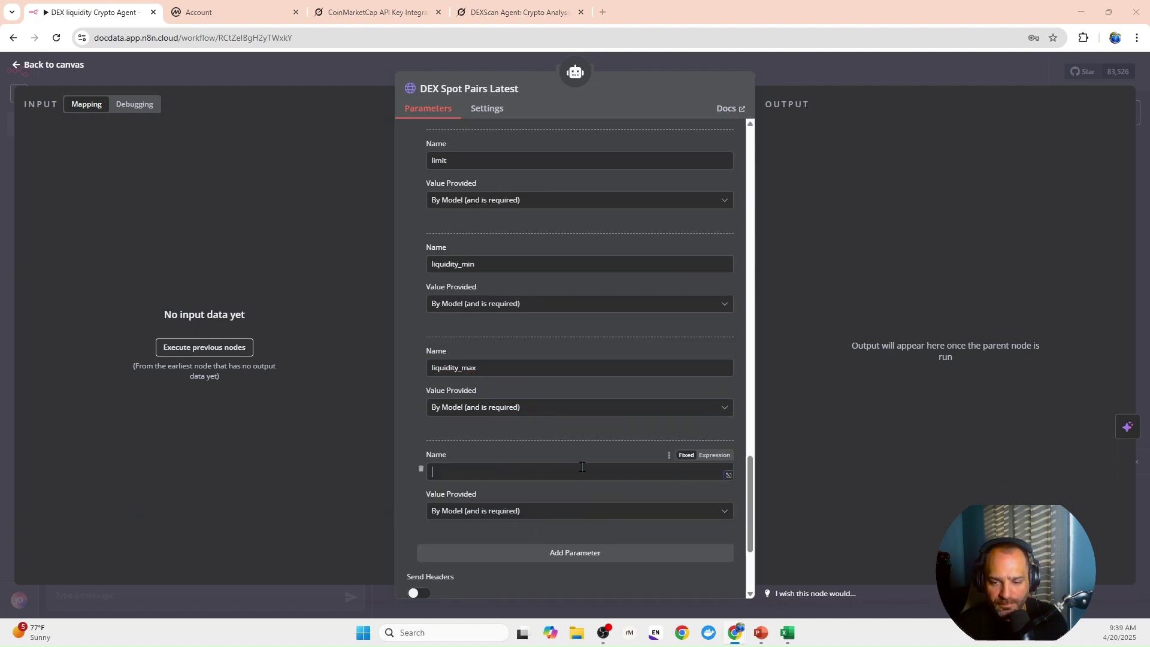
{"action": "type", "text": "volume_24h_min"}
Add the query parameters volume_24h_max and no_of_transactions_24h_min after volume_24h_min.
{"action": "scroll", "coordinate": [572, 476], "scroll_direction": "down", "scroll_amount": 2}
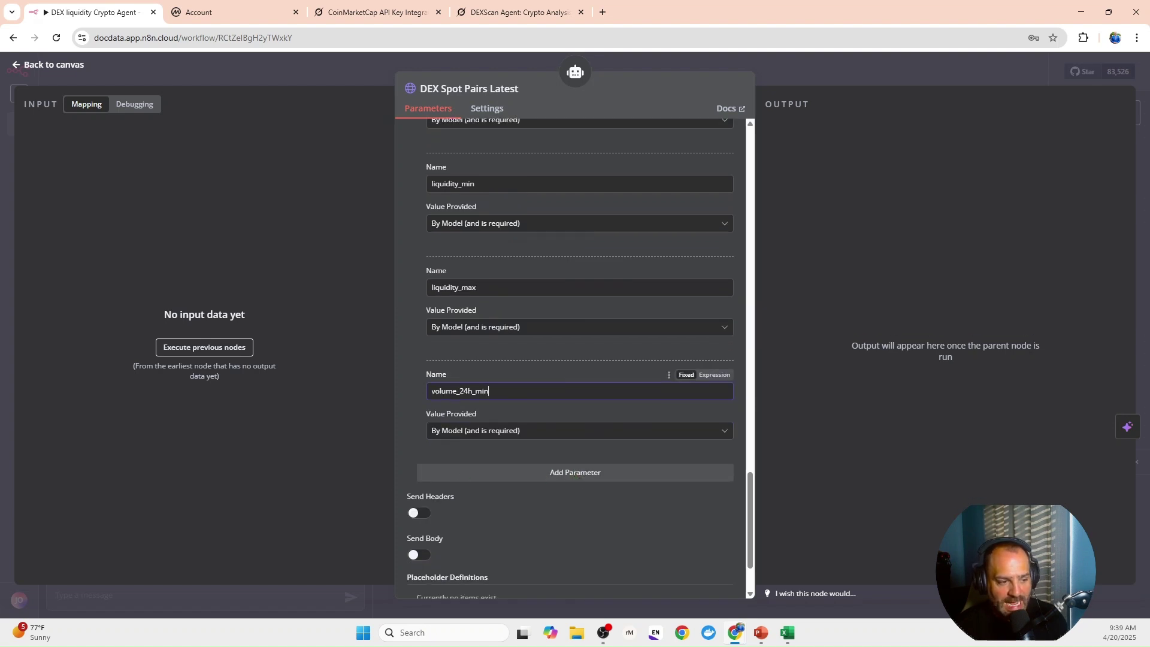
{"action": "left_click", "coordinate": [462, 471]}
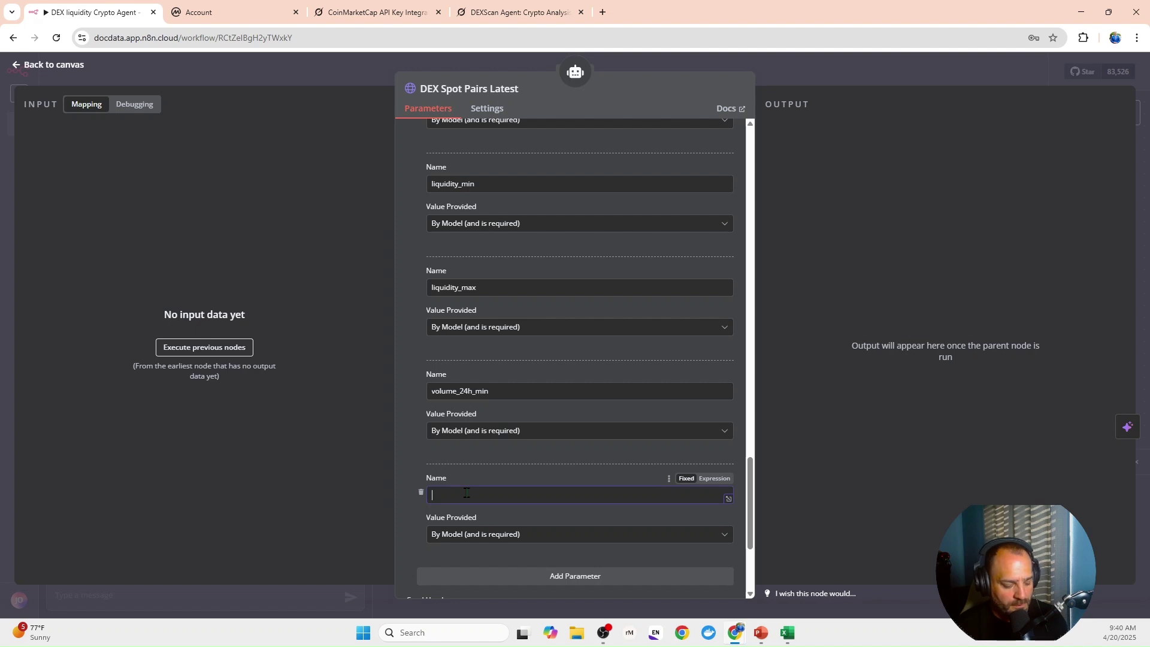
{"action": "type", "text": "volume_24h_max"}
{"action": "scroll", "coordinate": [465, 482], "scroll_direction": "down", "scroll_amount": 3}
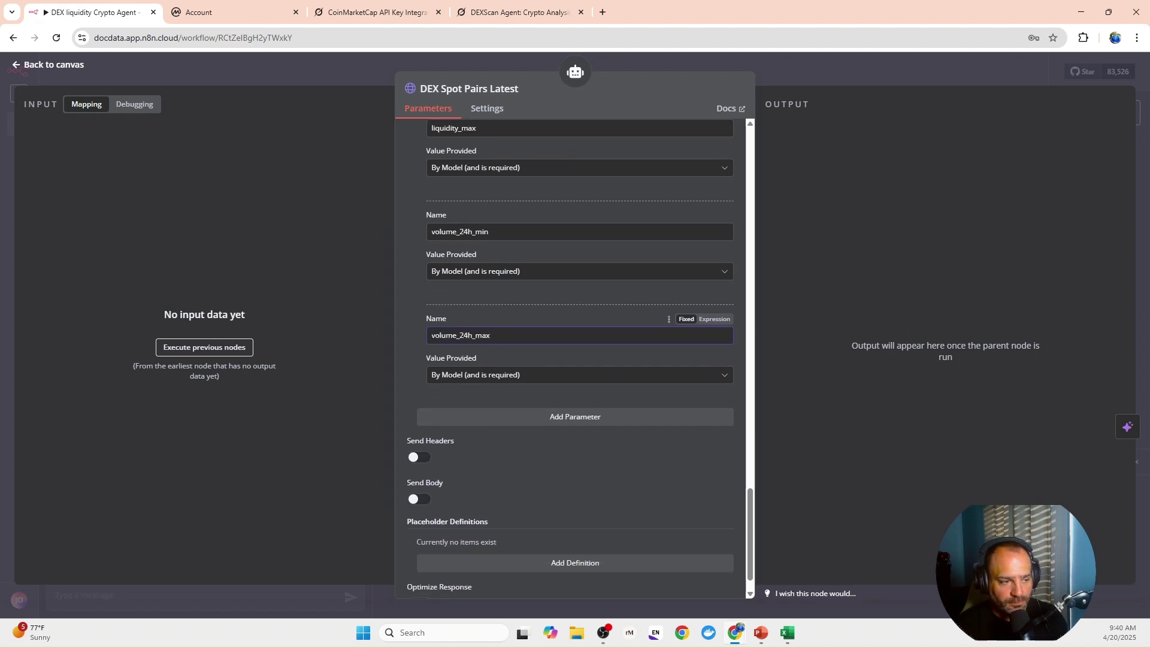
{"action": "left_click", "coordinate": [490, 426]}
{"action": "type", "text": "no_of_transactions_24h_min"}
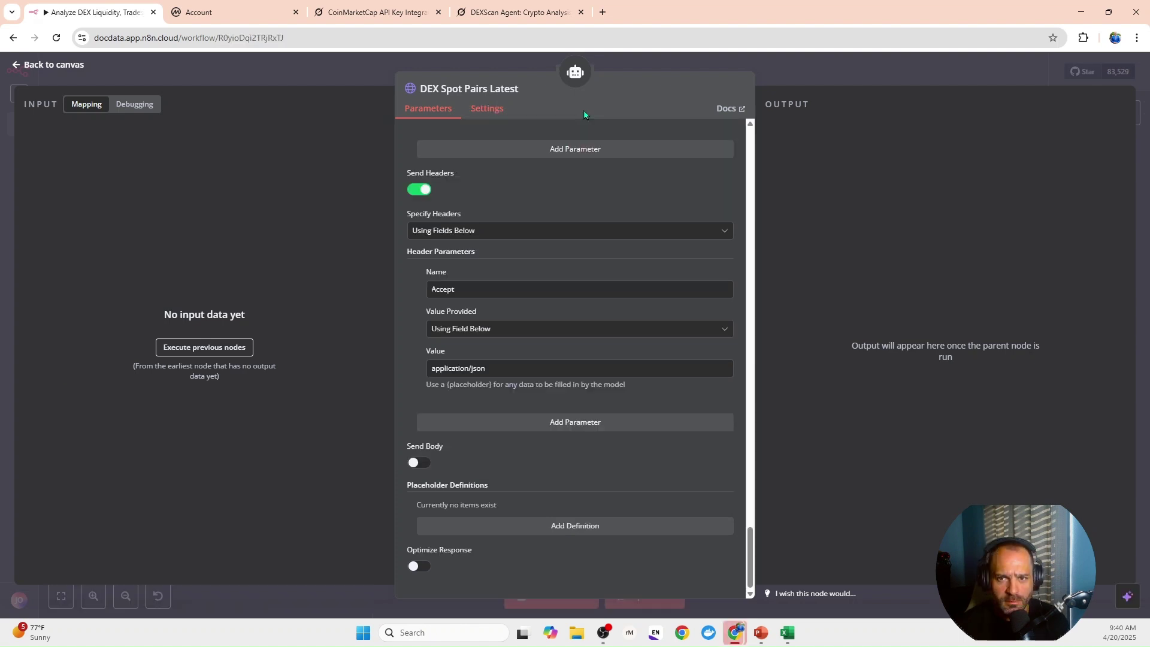
Return to the canvas, send the chat message "What is the Real time DEX liquidity of Binance." and read the agent's reply.
{"action": "left_click", "coordinate": [302, 72]}
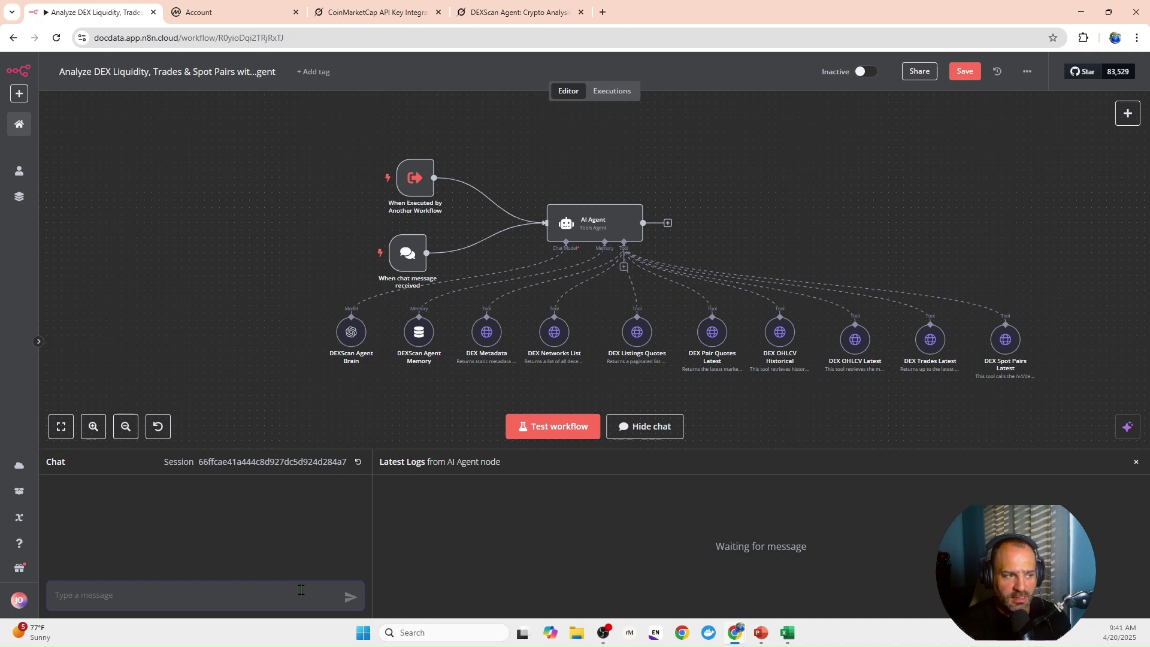
{"action": "type", "text": "What is the"}
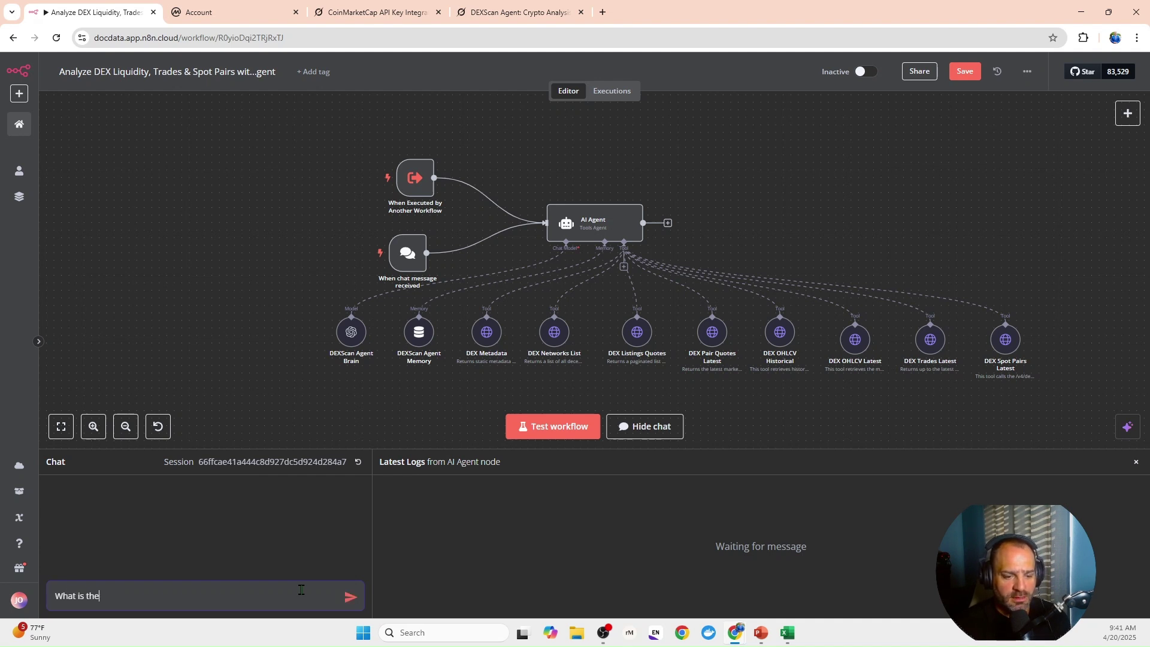
{"action": "type", "text": " Real tiem"}
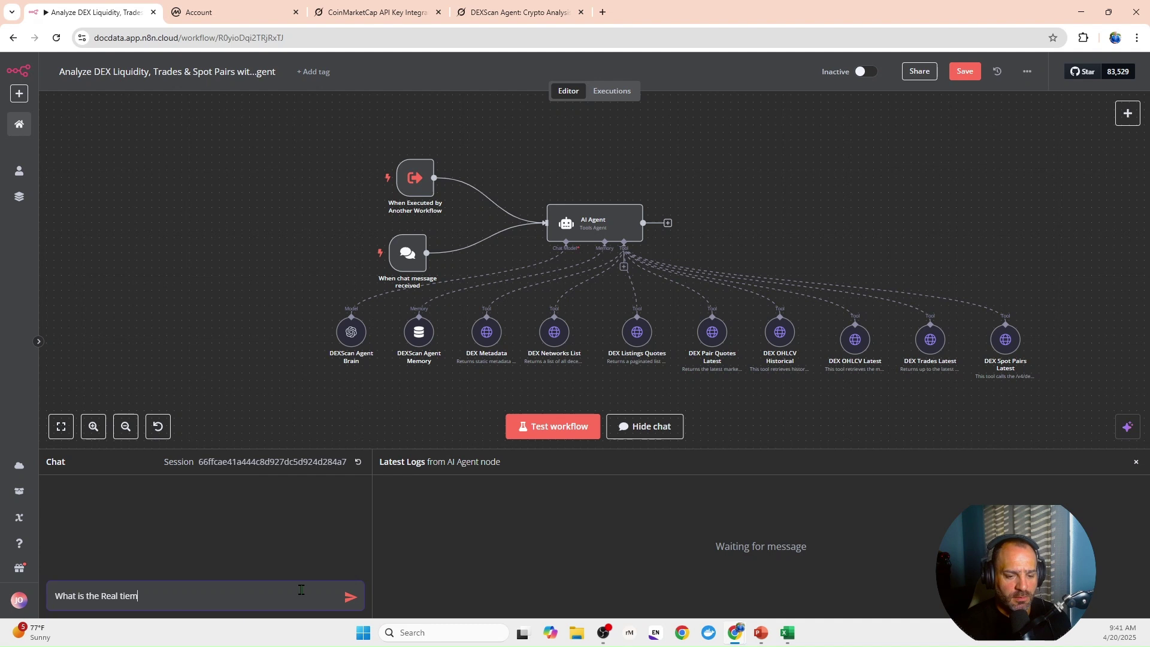
{"action": "key", "text": "BackSpace"}
{"action": "key", "text": "BackSpace"}
{"action": "type", "text": "me DEX liqui"}
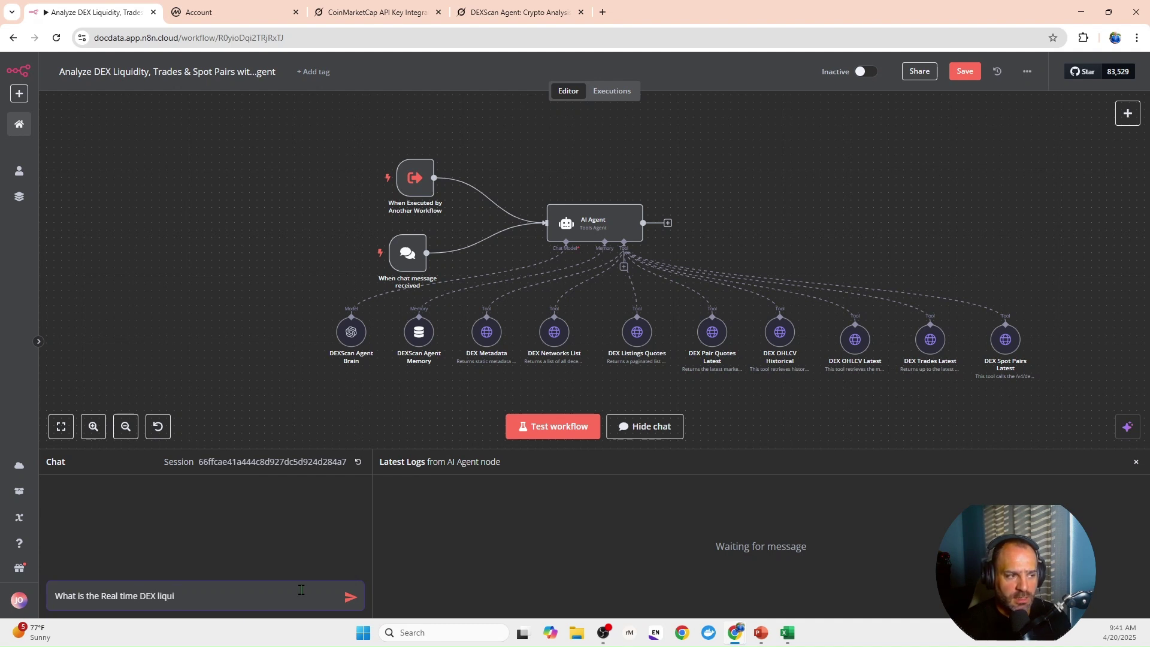
{"action": "type", "text": "tdity"}
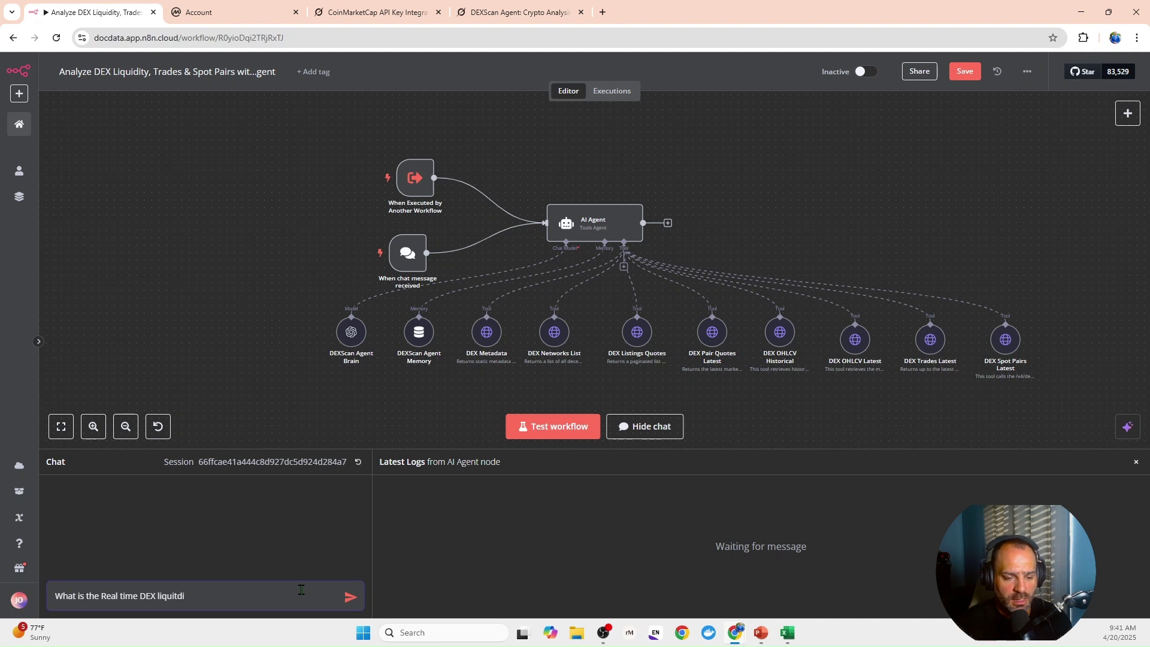
{"action": "key", "text": "BackSpace"}
{"action": "key", "text": "BackSpace"}
{"action": "key", "text": "BackSpace"}
{"action": "type", "text": "dity of"}
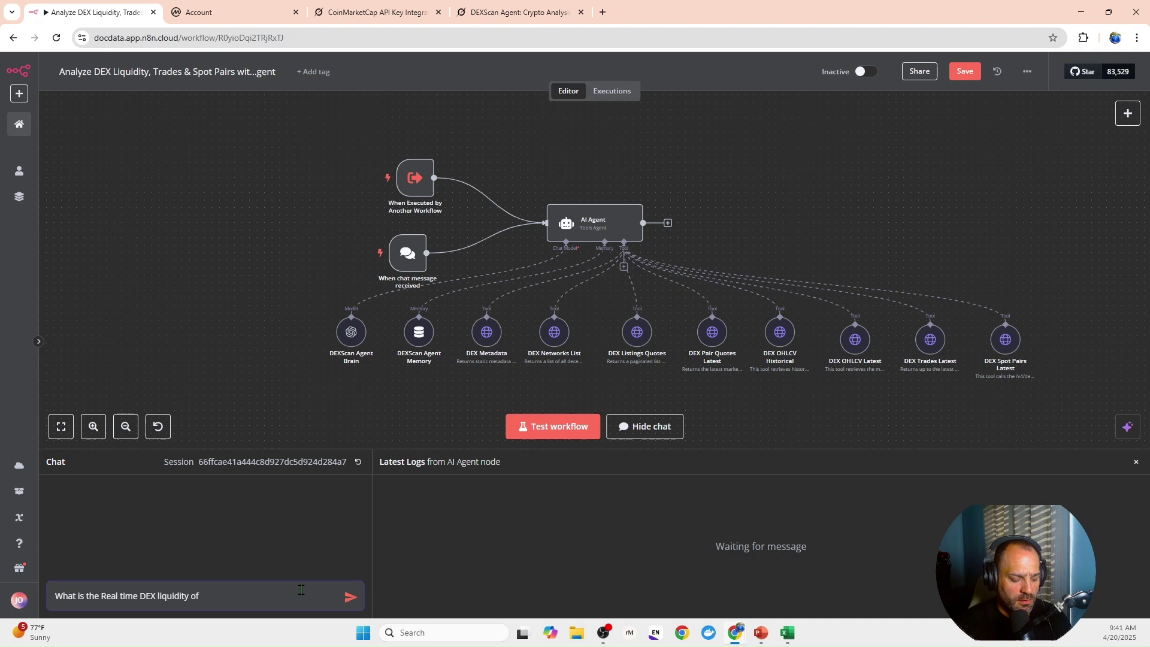
{"action": "type", "text": " Binance"}
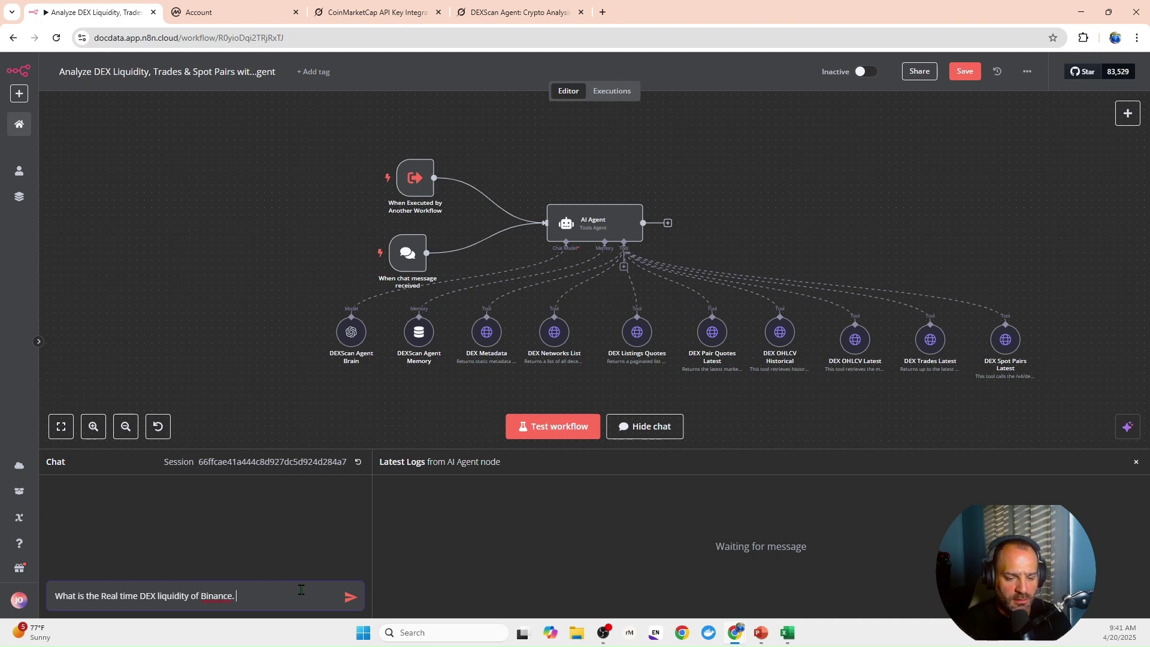
{"action": "type", "text": "."}
{"action": "key", "text": "Return"}
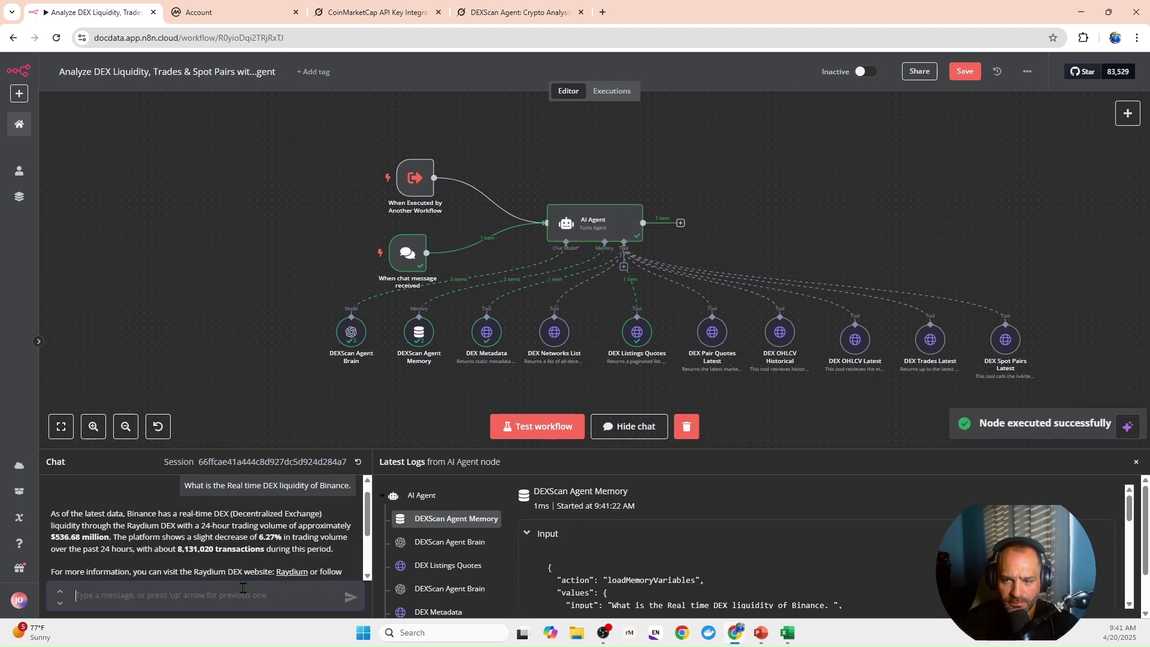
{"action": "scroll", "coordinate": [177, 553], "scroll_direction": "down", "scroll_amount": 2}
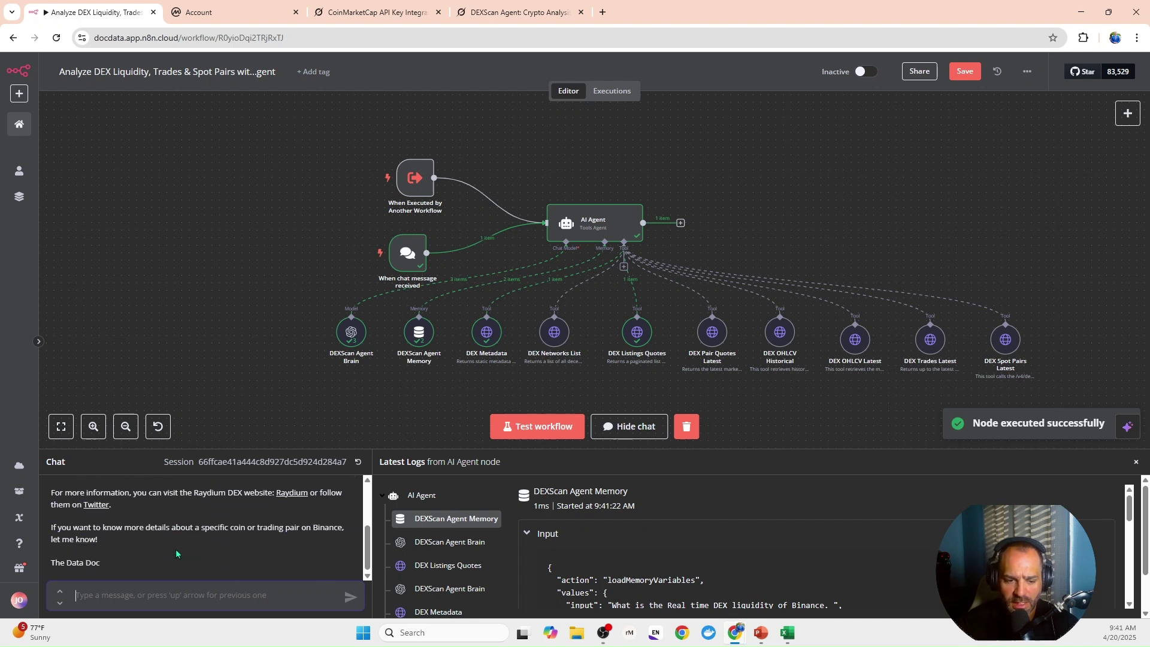
Send the chat message "REtrieve the metadata and logo for decentralized exchange the top one." and review the agent's reply.
{"action": "left_click", "coordinate": [178, 598]}
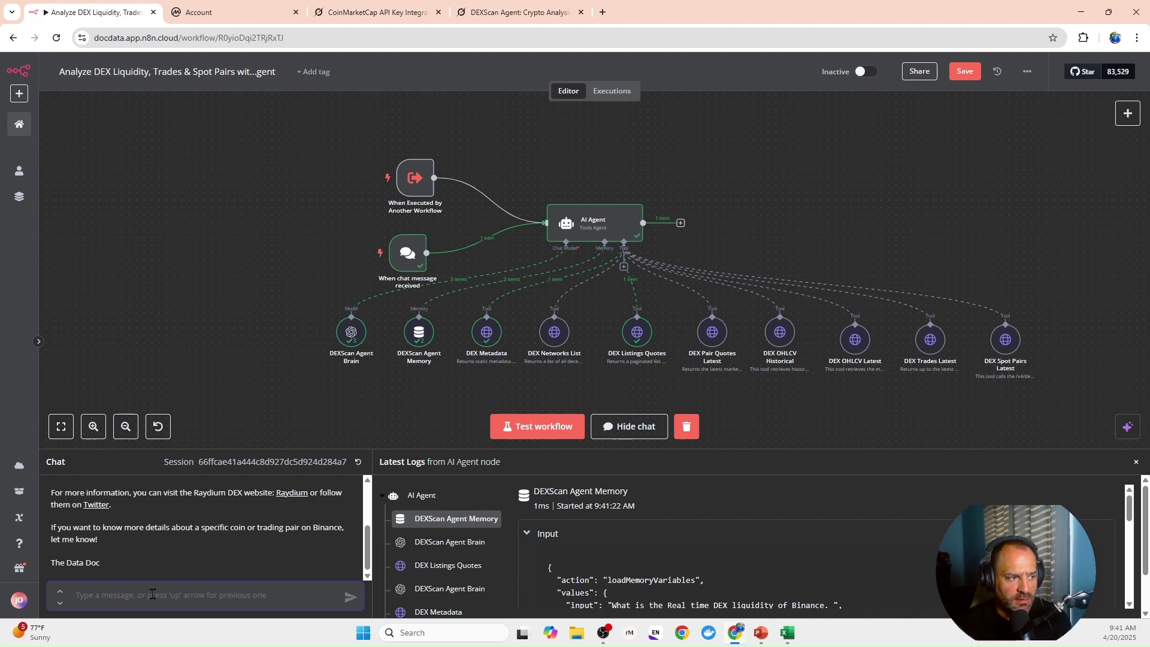
{"action": "type", "text": "REtrie"}
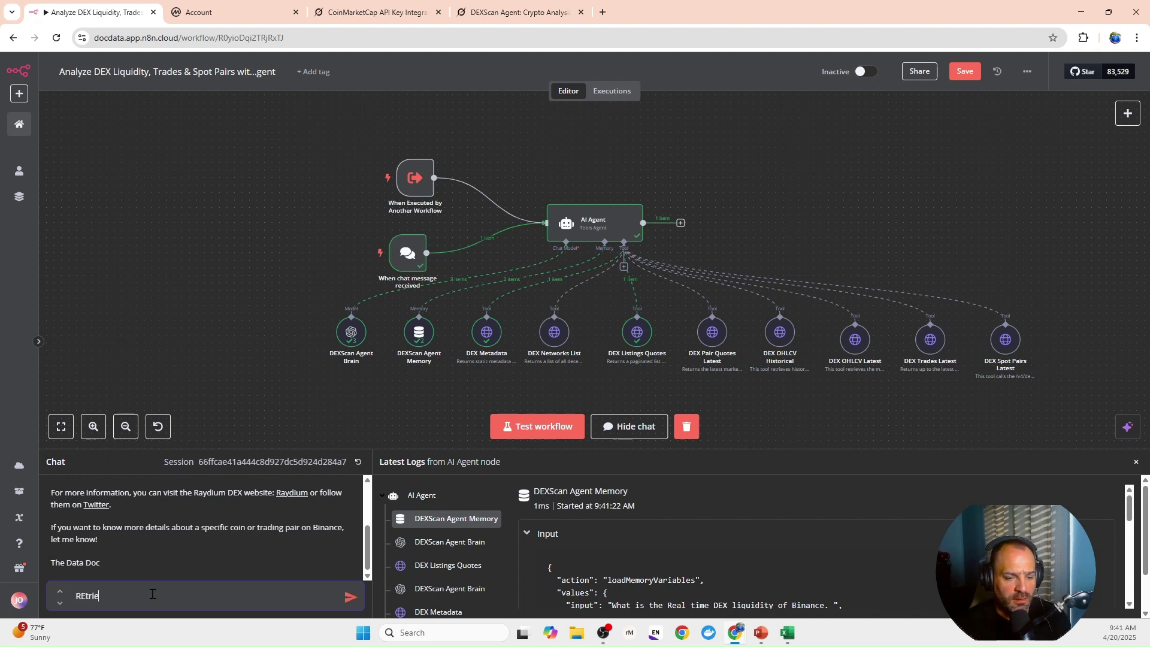
{"action": "type", "text": "ve the met"}
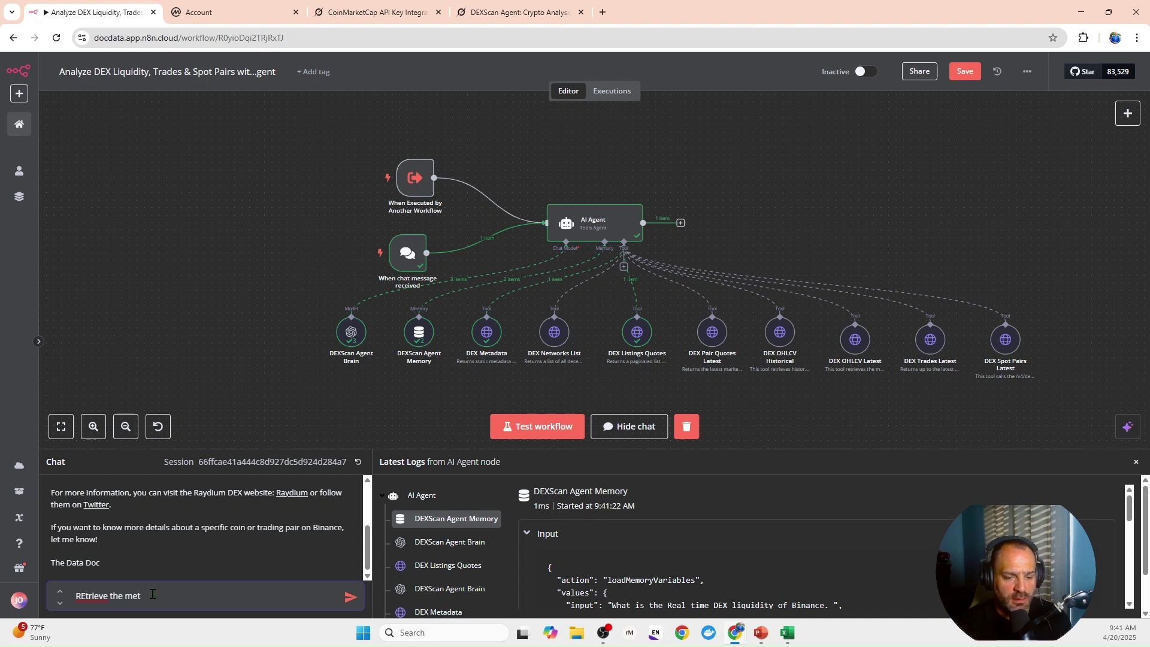
{"action": "type", "text": "ad"}
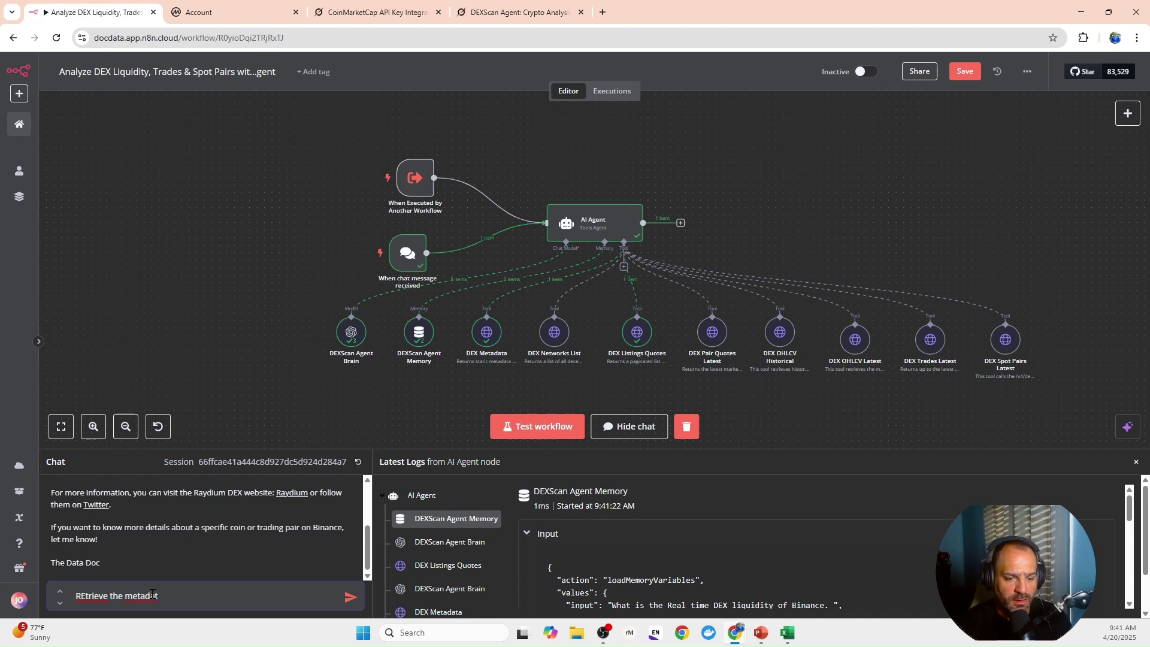
{"action": "type", "text": "ata and "}
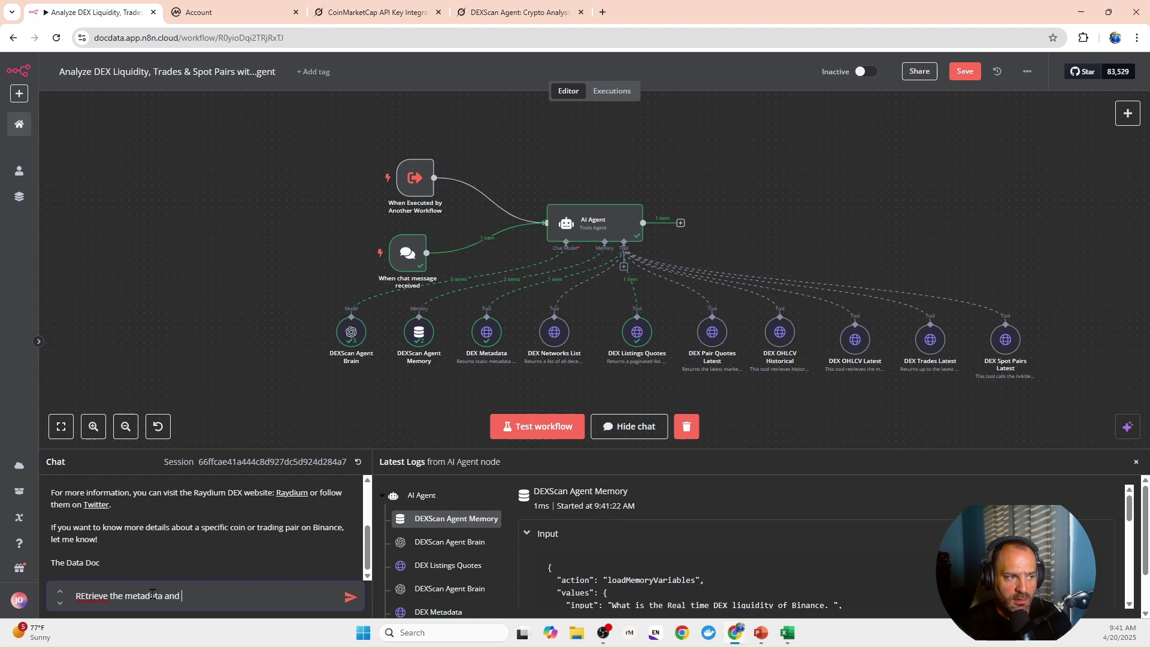
{"action": "type", "text": "logo for decentralized exchan"}
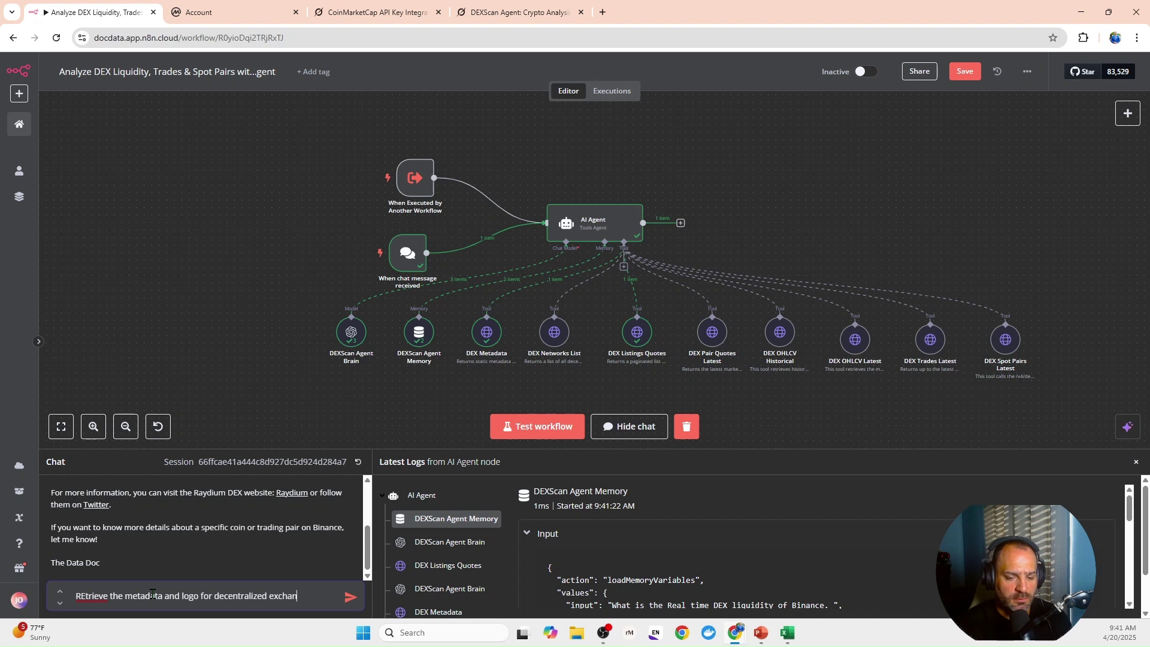
{"action": "type", "text": "ge the t"}
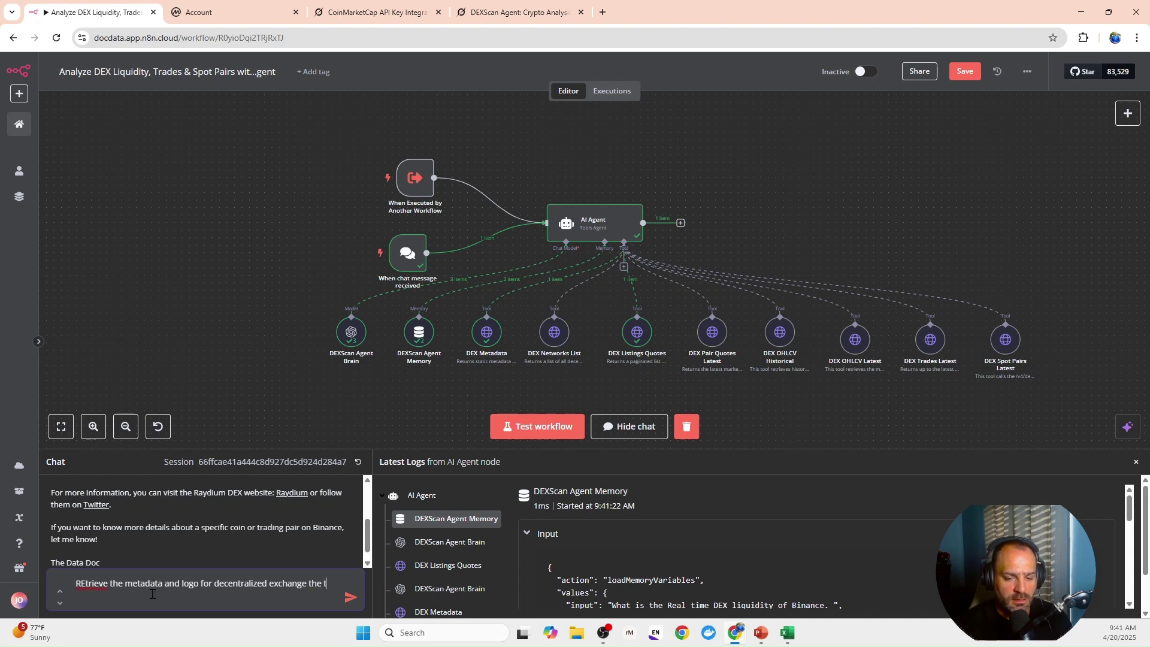
{"action": "type", "text": "op one."}
{"action": "key", "text": "Return"}
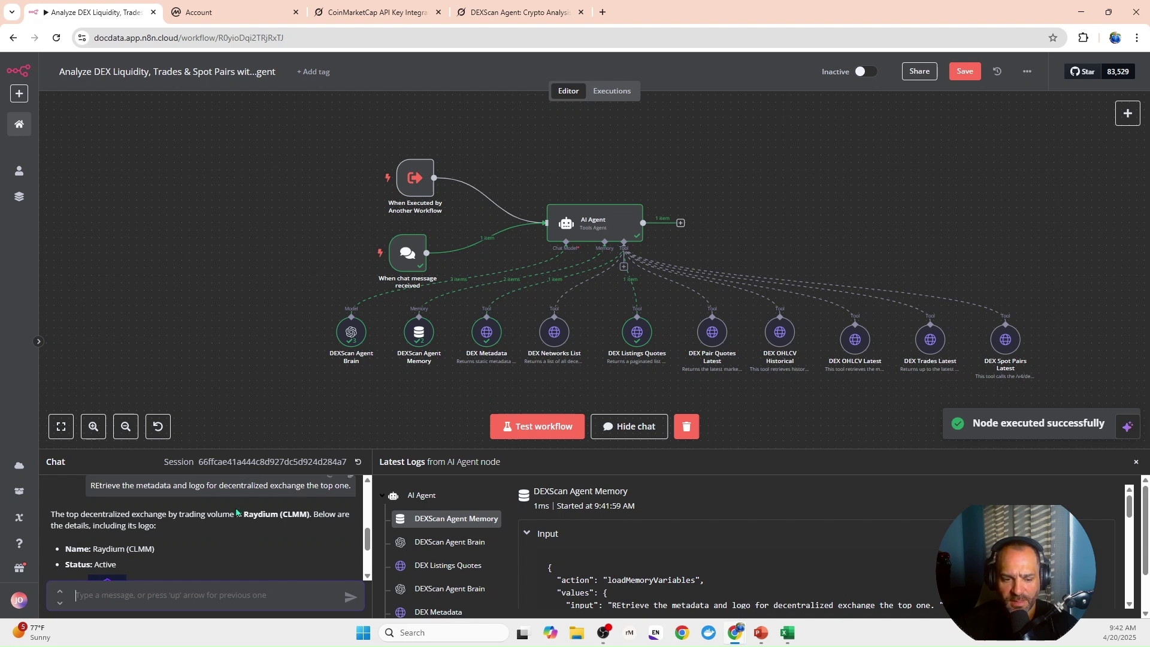
{"action": "scroll", "coordinate": [180, 527], "scroll_direction": "down", "scroll_amount": 3}
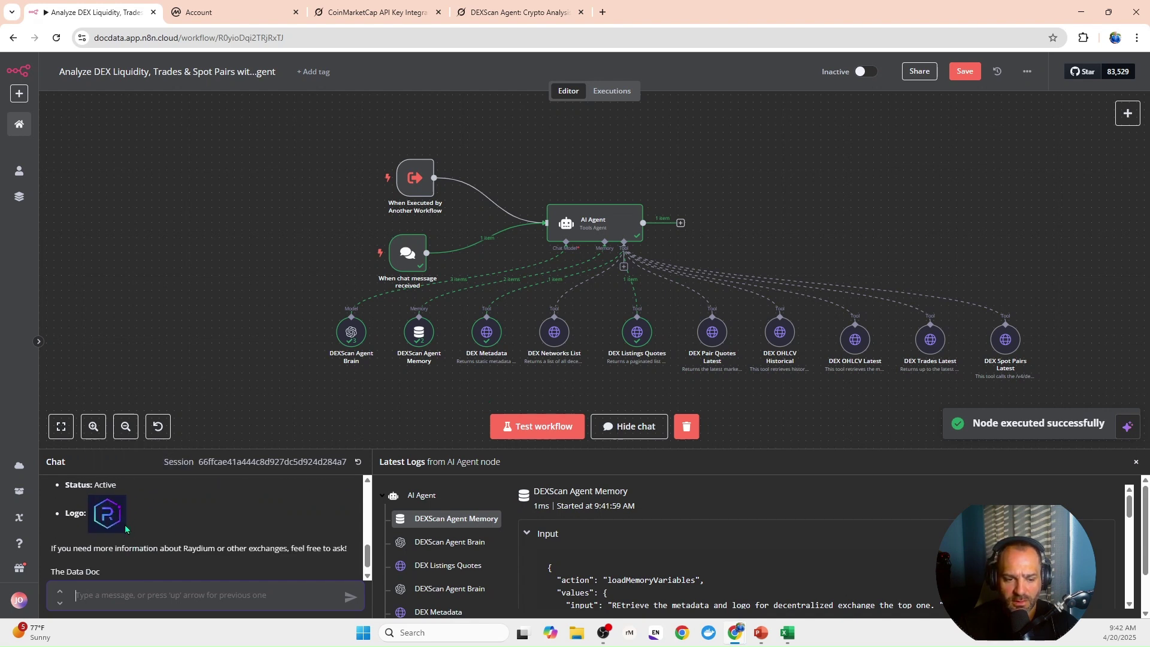
{"action": "scroll", "coordinate": [126, 529], "scroll_direction": "up", "scroll_amount": 3}
{"action": "scroll", "coordinate": [125, 529], "scroll_direction": "down", "scroll_amount": 4}
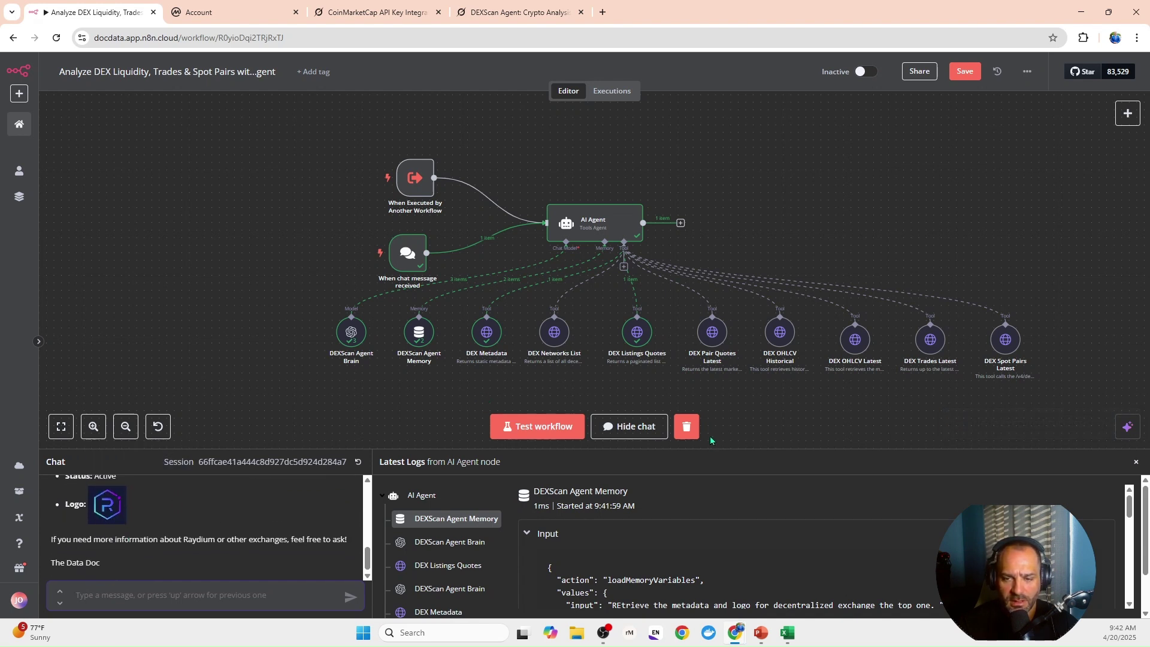